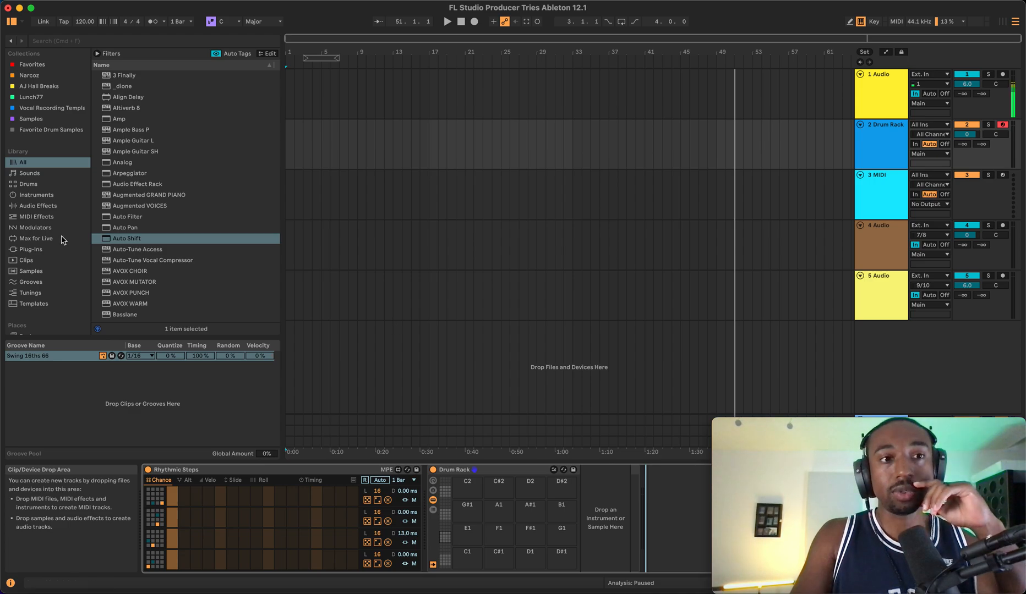
- Browse the library categories and the Packs list, expanding the Sequencers pack to examine its devices and racks
{"action": "left_click", "coordinate": [29, 174]}
{"action": "left_click", "coordinate": [23, 162]}
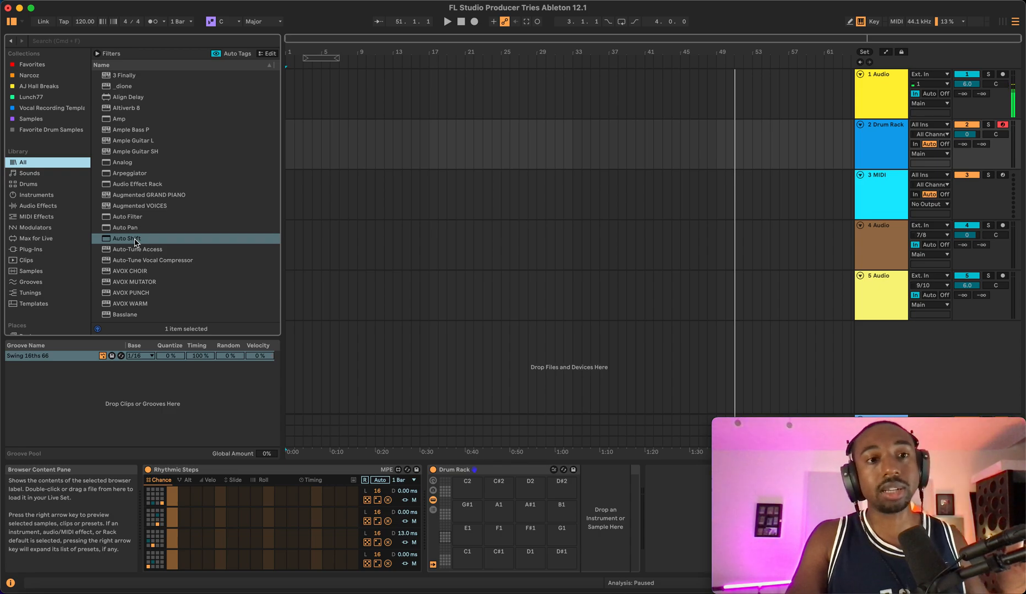
{"action": "scroll", "coordinate": [41, 234], "scroll_direction": "down", "scroll_amount": 4}
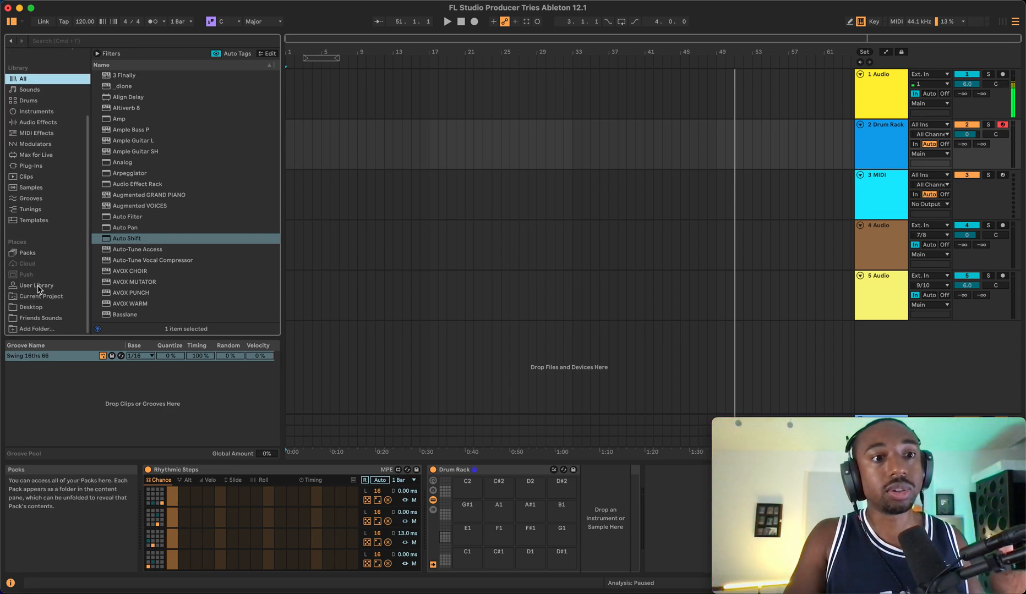
{"action": "left_click", "coordinate": [31, 253]}
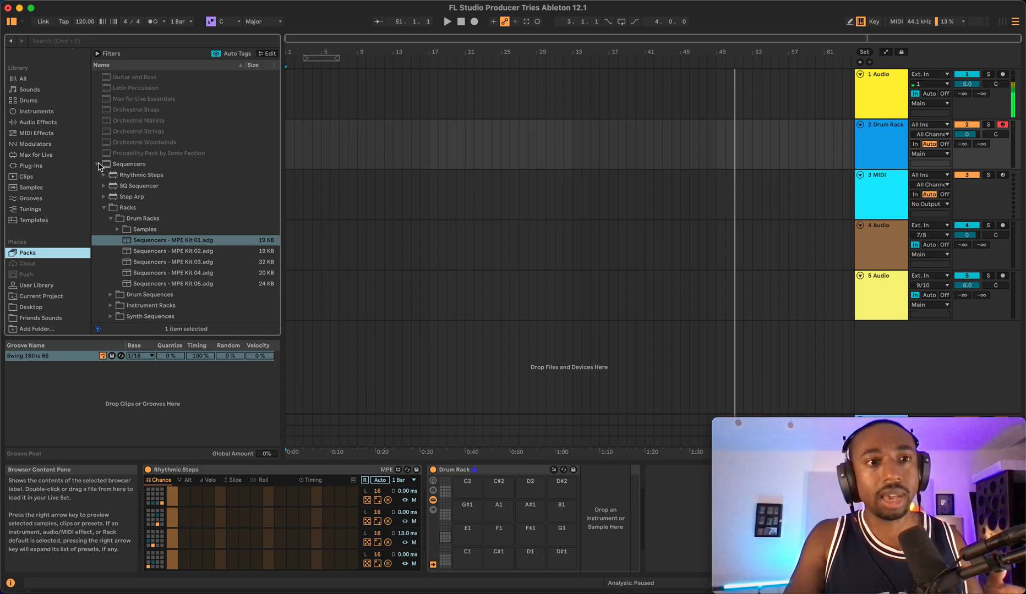
{"action": "left_click", "coordinate": [98, 164]}
{"action": "scroll", "coordinate": [105, 161], "scroll_direction": "up", "scroll_amount": 3}
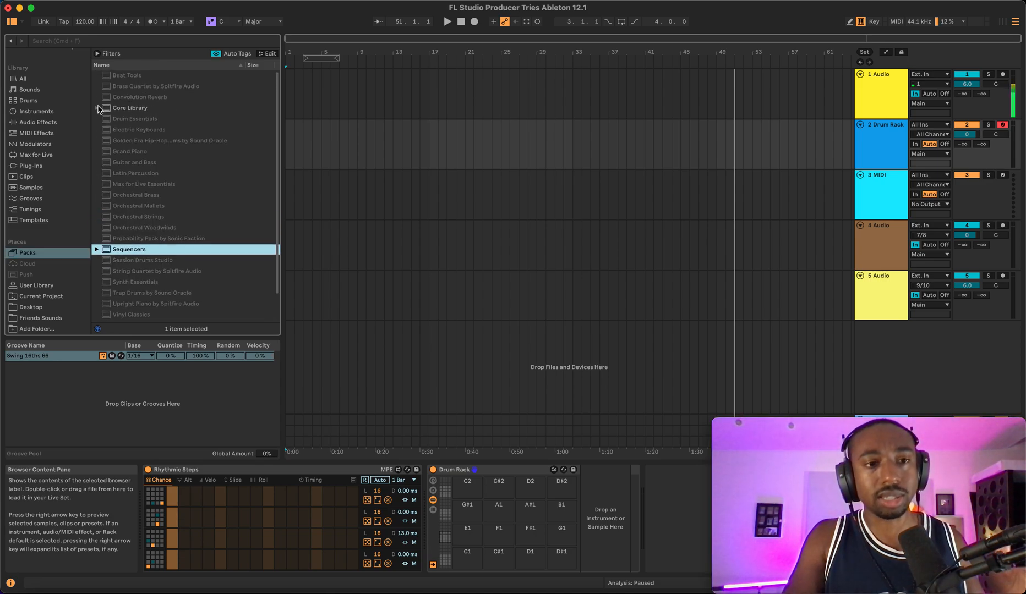
{"action": "scroll", "coordinate": [100, 140], "scroll_direction": "down", "scroll_amount": 3}
{"action": "left_click", "coordinate": [98, 293]}
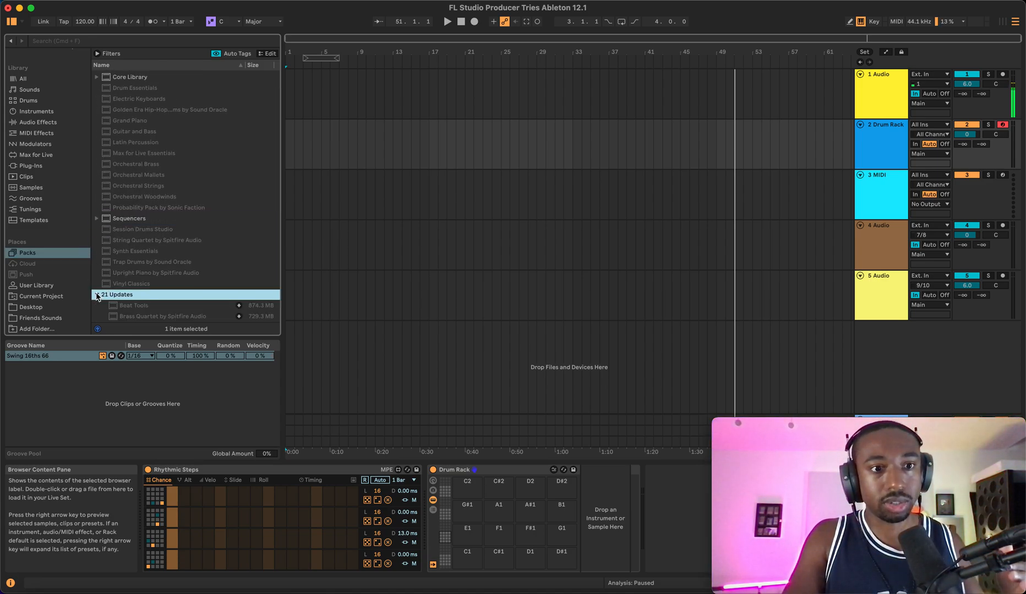
{"action": "scroll", "coordinate": [98, 292], "scroll_direction": "down", "scroll_amount": 10}
{"action": "left_click", "coordinate": [98, 125]}
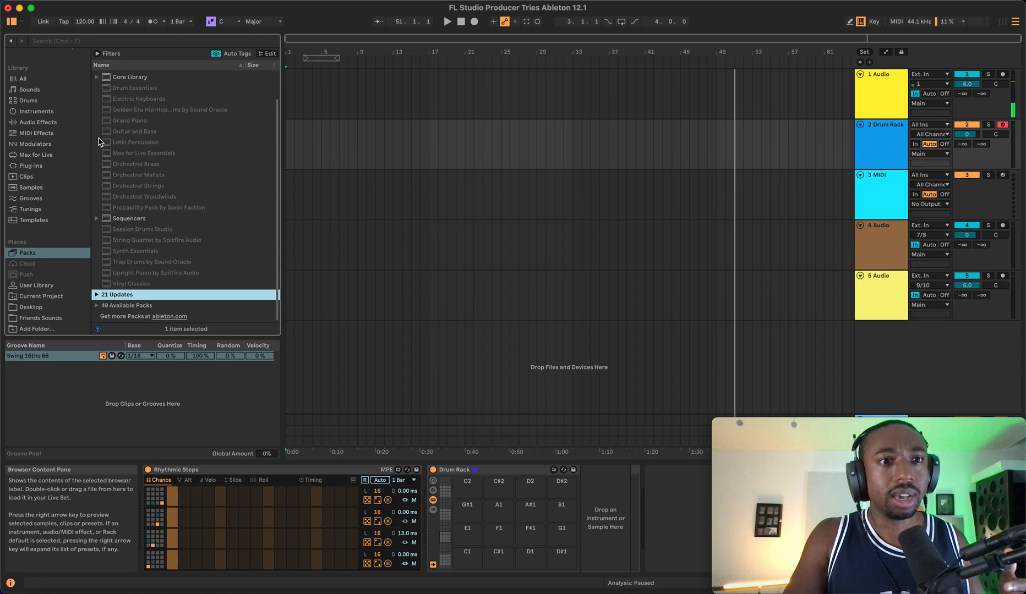
{"action": "left_click", "coordinate": [97, 306]}
{"action": "left_click", "coordinate": [98, 306]}
{"action": "left_click", "coordinate": [97, 296]}
{"action": "scroll", "coordinate": [98, 295], "scroll_direction": "down", "scroll_amount": 1}
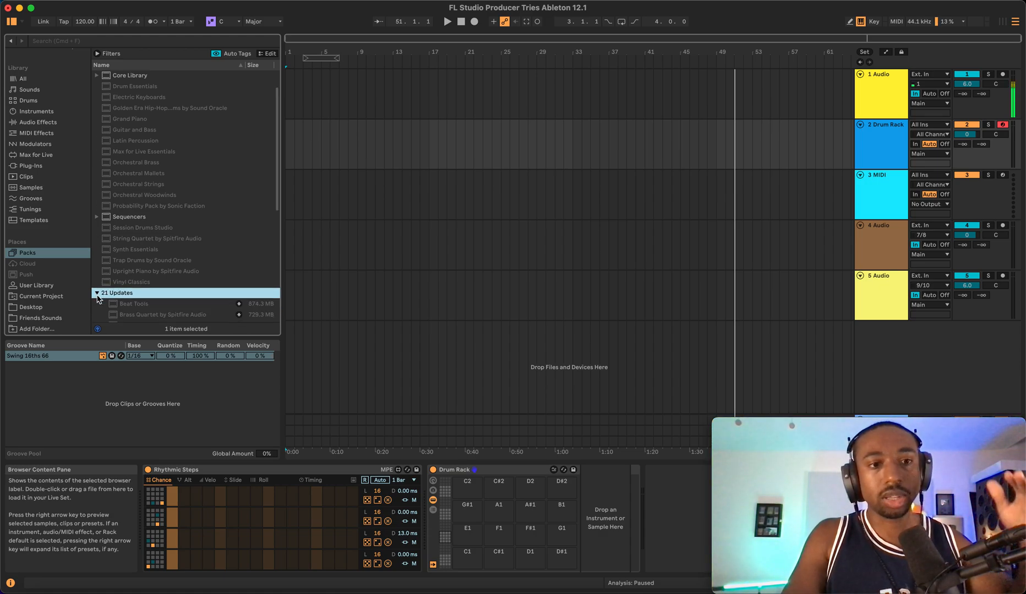
{"action": "scroll", "coordinate": [99, 297], "scroll_direction": "down", "scroll_amount": 10}
{"action": "scroll", "coordinate": [122, 274], "scroll_direction": "up", "scroll_amount": 13}
{"action": "left_click", "coordinate": [101, 251]}
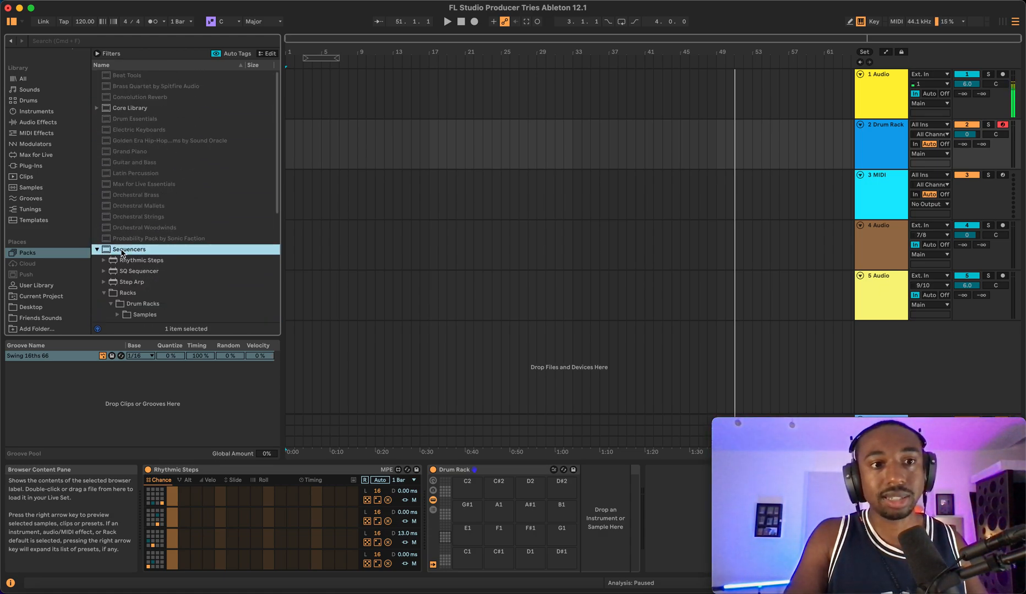
{"action": "left_click", "coordinate": [97, 250]}
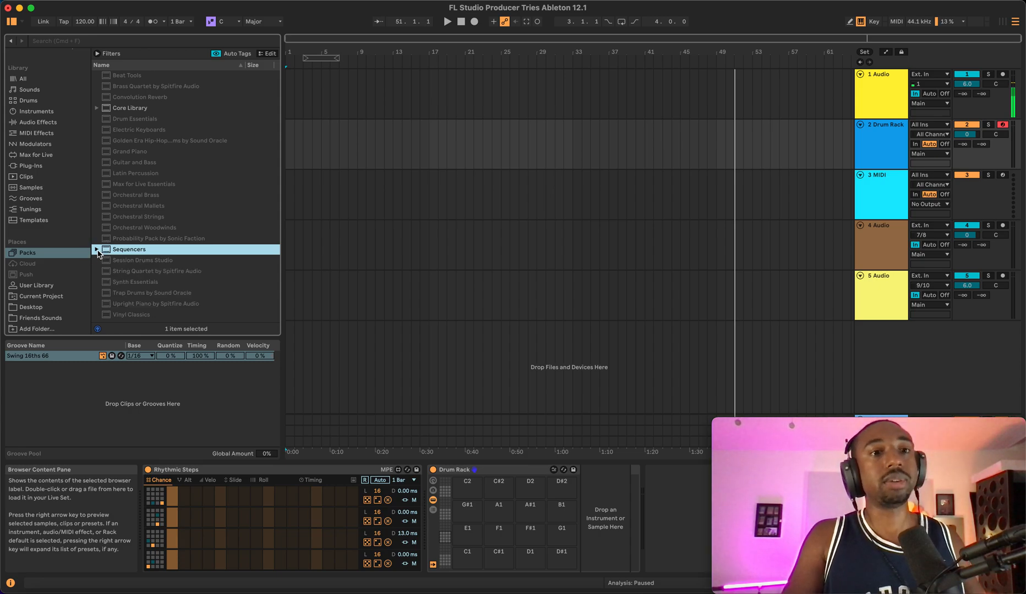
{"action": "left_click", "coordinate": [98, 251]}
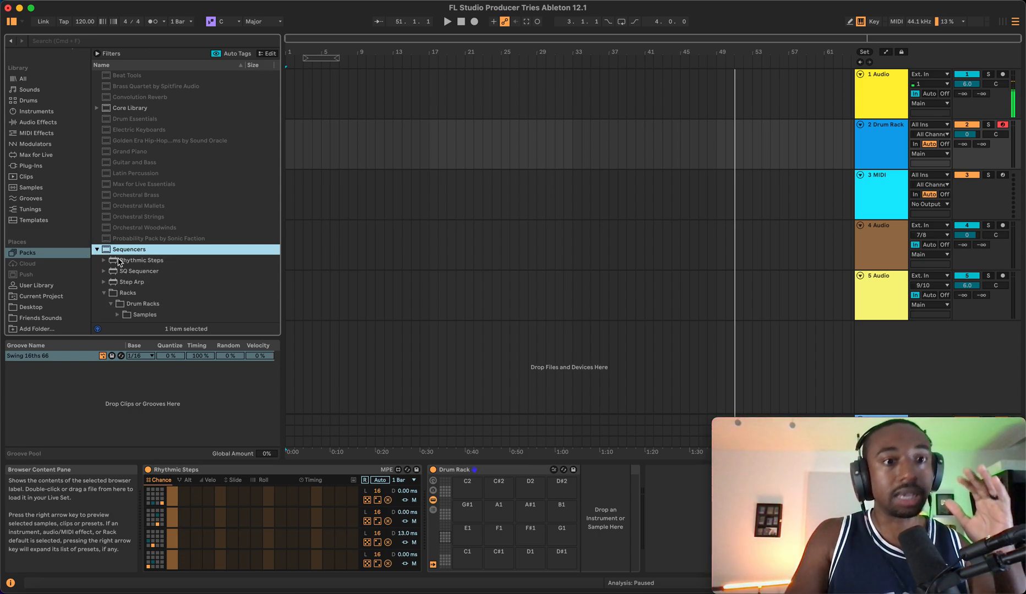
{"action": "scroll", "coordinate": [132, 272], "scroll_direction": "down", "scroll_amount": 4}
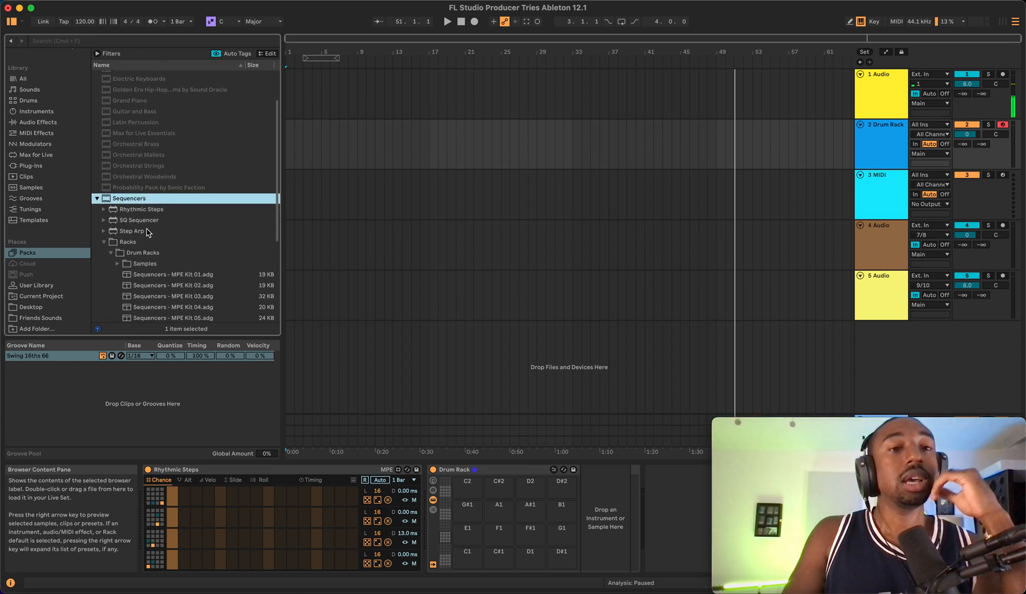
{"action": "scroll", "coordinate": [147, 232], "scroll_direction": "down", "scroll_amount": 3}
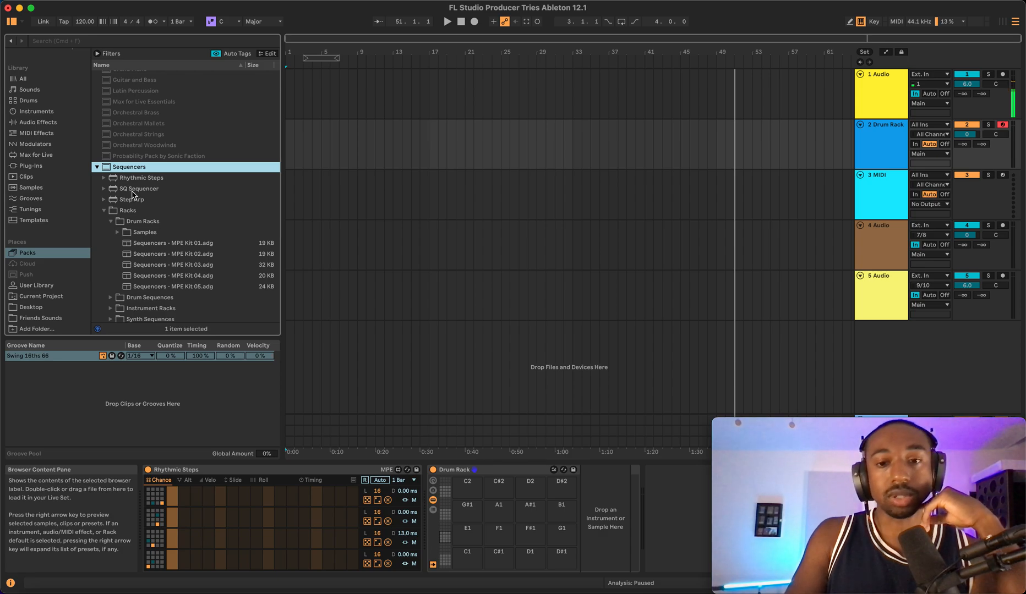
{"action": "left_click_drag", "start_coordinate": [133, 192], "coordinate": [168, 188]}
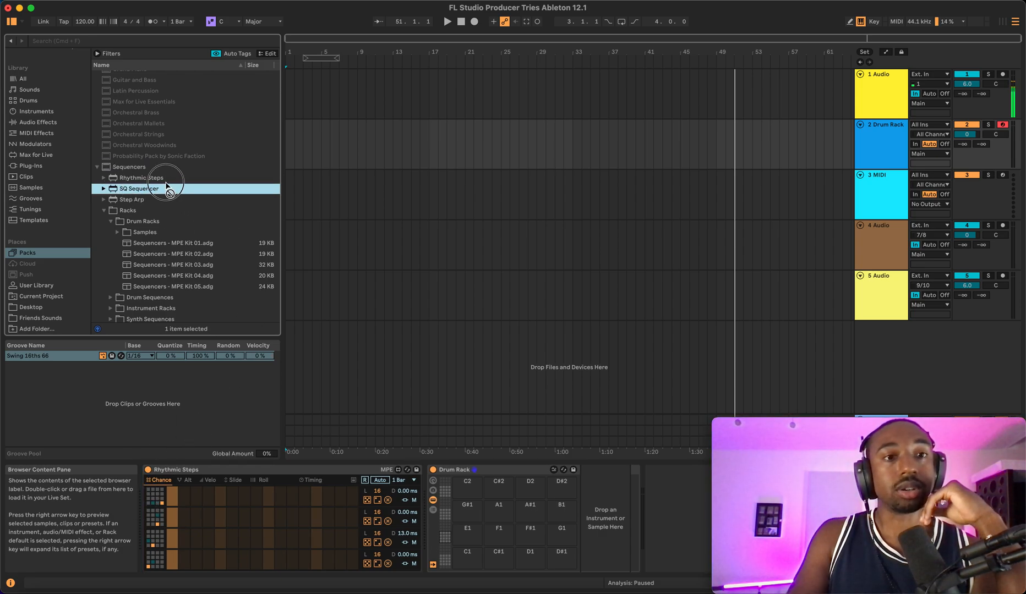
{"action": "left_click", "coordinate": [671, 522]}
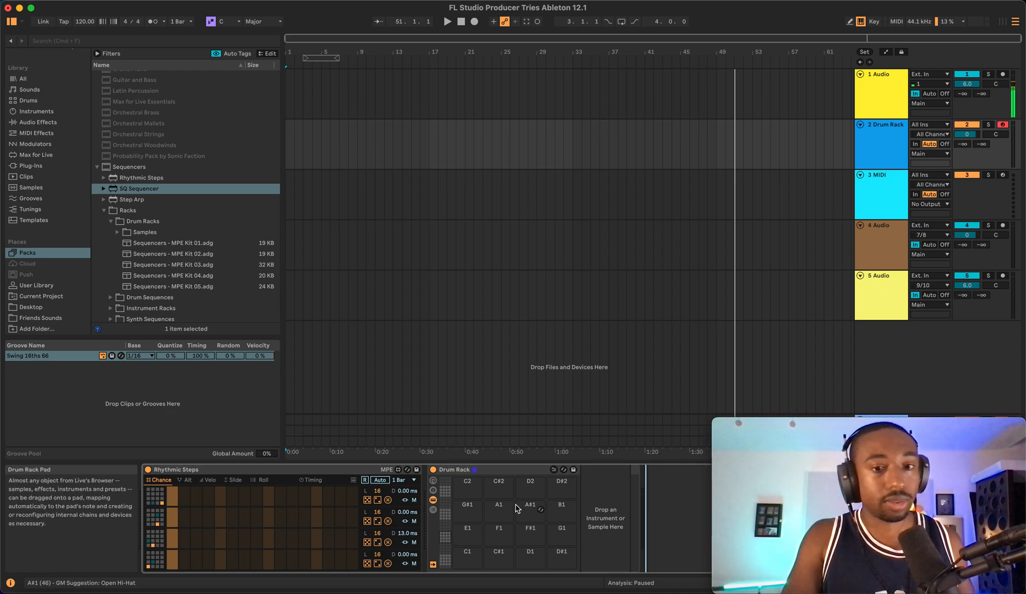
- Browse the Instruments, Lunch77 and Friends Sounds locations for drum samples and open the '1 - Go - To Drums' folder
{"action": "left_click", "coordinate": [43, 112]}
{"action": "left_click", "coordinate": [127, 242]}
{"action": "left_click_drag", "start_coordinate": [126, 241], "coordinate": [231, 326]}
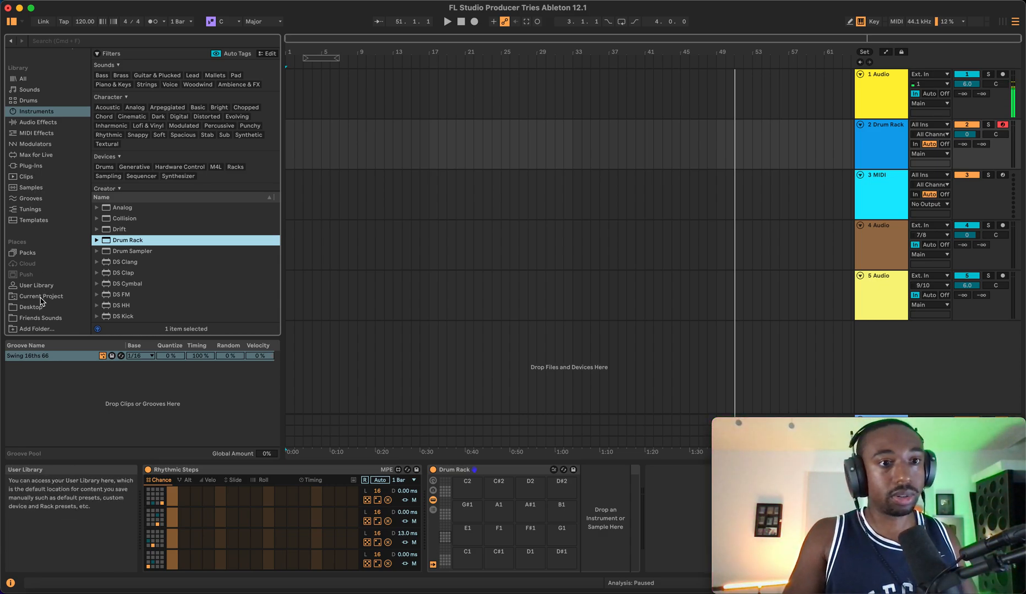
{"action": "left_click", "coordinate": [39, 318]}
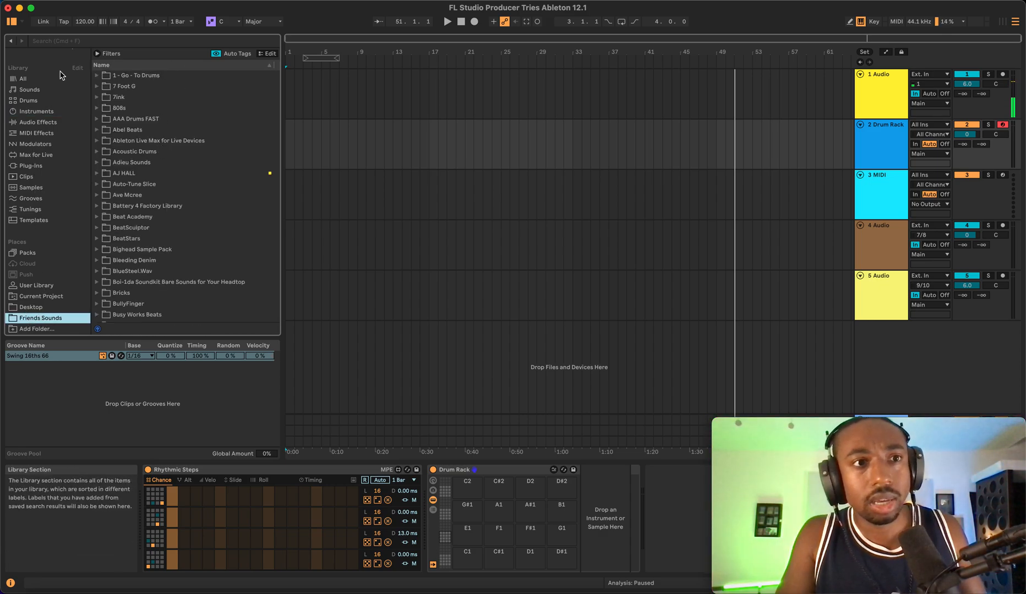
{"action": "scroll", "coordinate": [50, 88], "scroll_direction": "up", "scroll_amount": 5}
{"action": "left_click", "coordinate": [43, 98]}
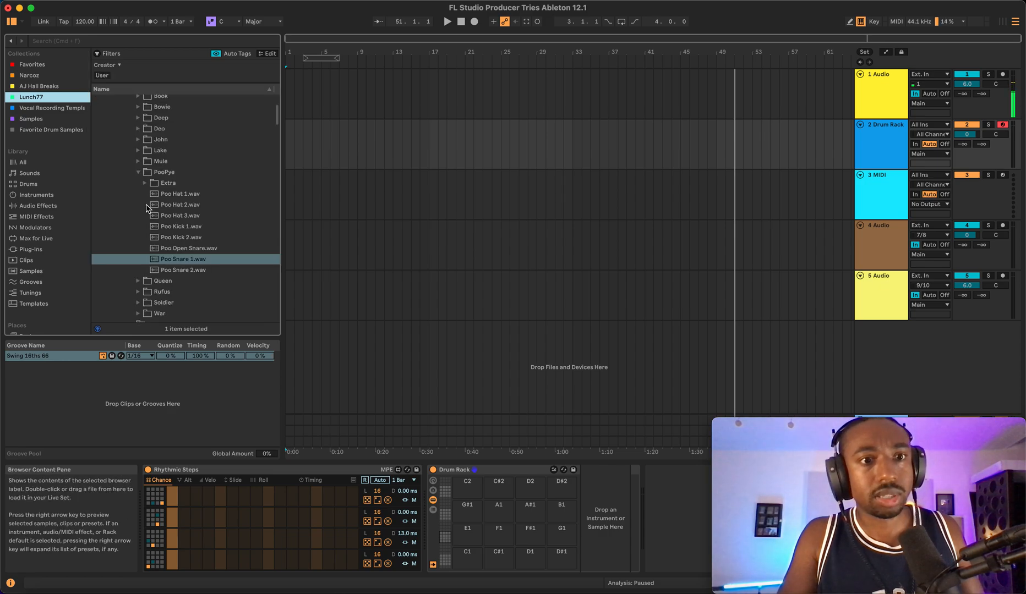
{"action": "scroll", "coordinate": [152, 223], "scroll_direction": "up", "scroll_amount": 3}
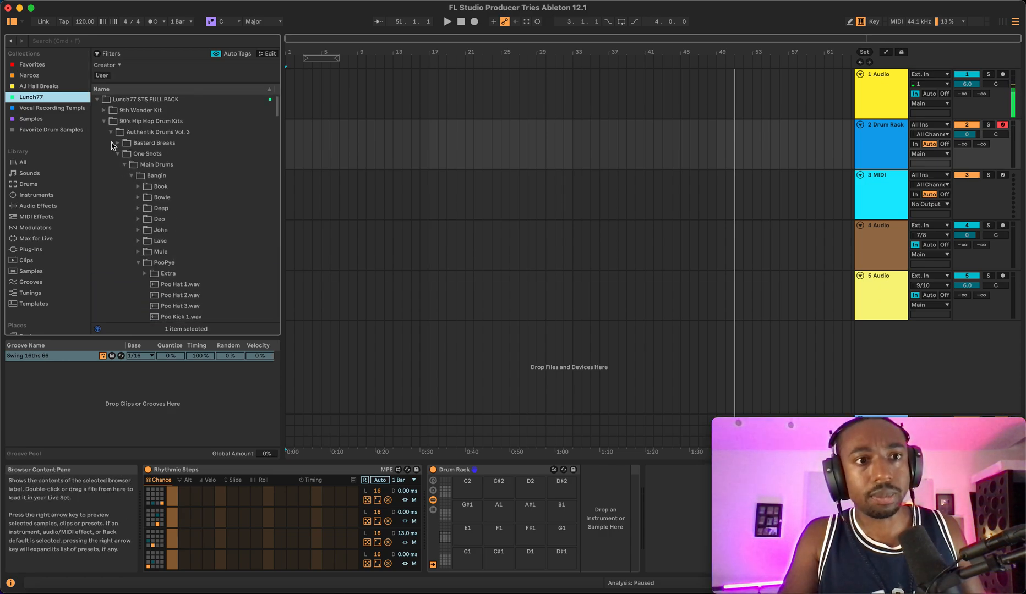
{"action": "left_click", "coordinate": [104, 121]}
{"action": "scroll", "coordinate": [115, 158], "scroll_direction": "down", "scroll_amount": 10}
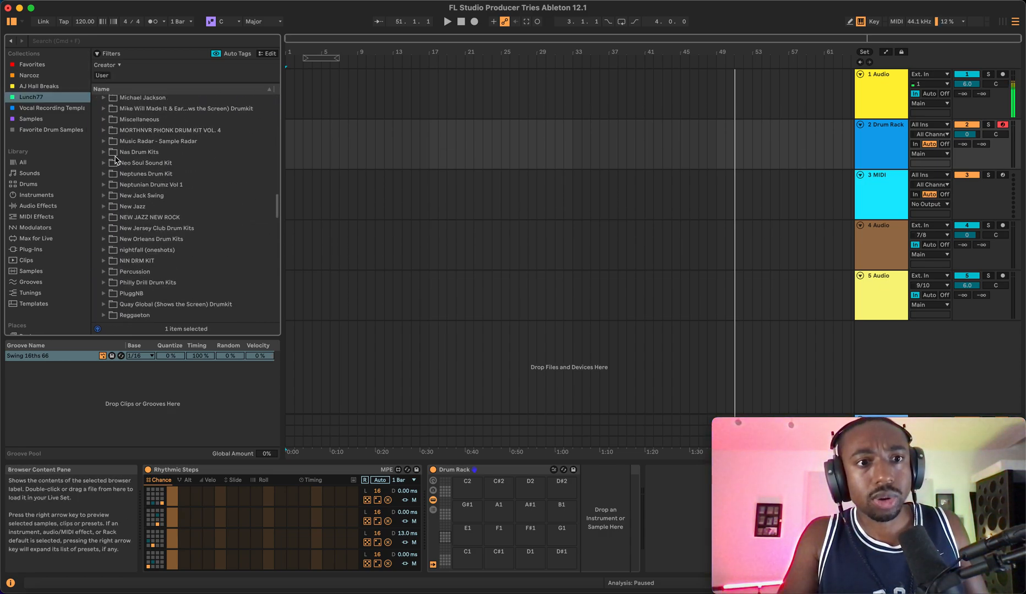
{"action": "scroll", "coordinate": [116, 158], "scroll_direction": "up", "scroll_amount": 10}
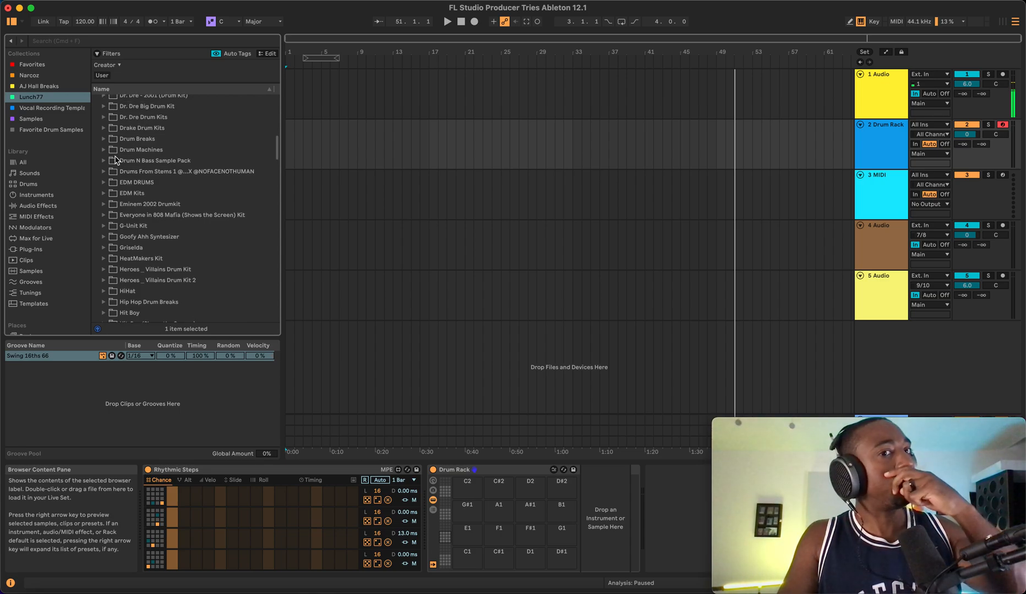
{"action": "scroll", "coordinate": [47, 252], "scroll_direction": "down", "scroll_amount": 4}
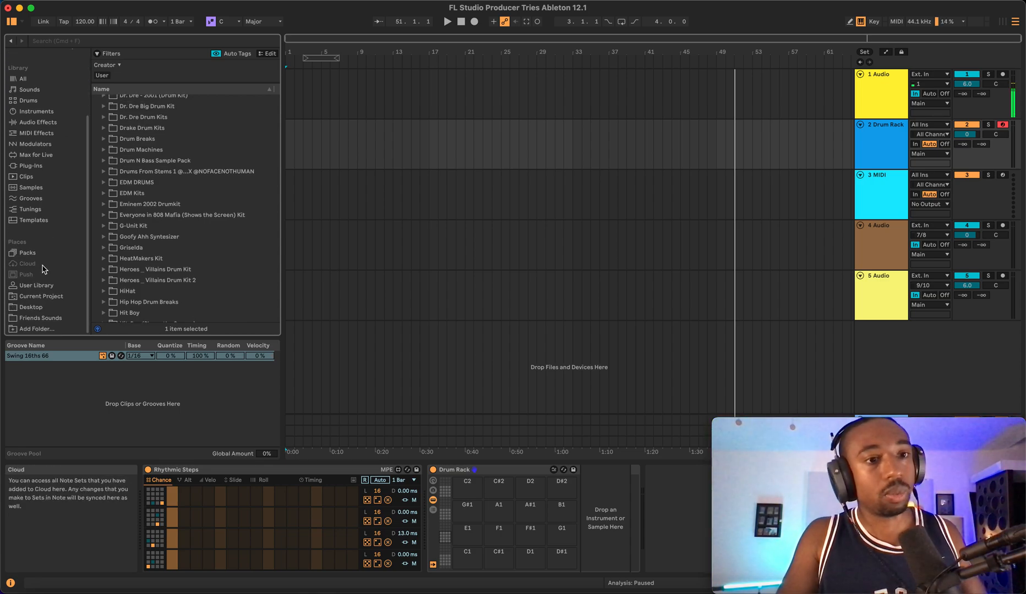
{"action": "left_click", "coordinate": [41, 319]}
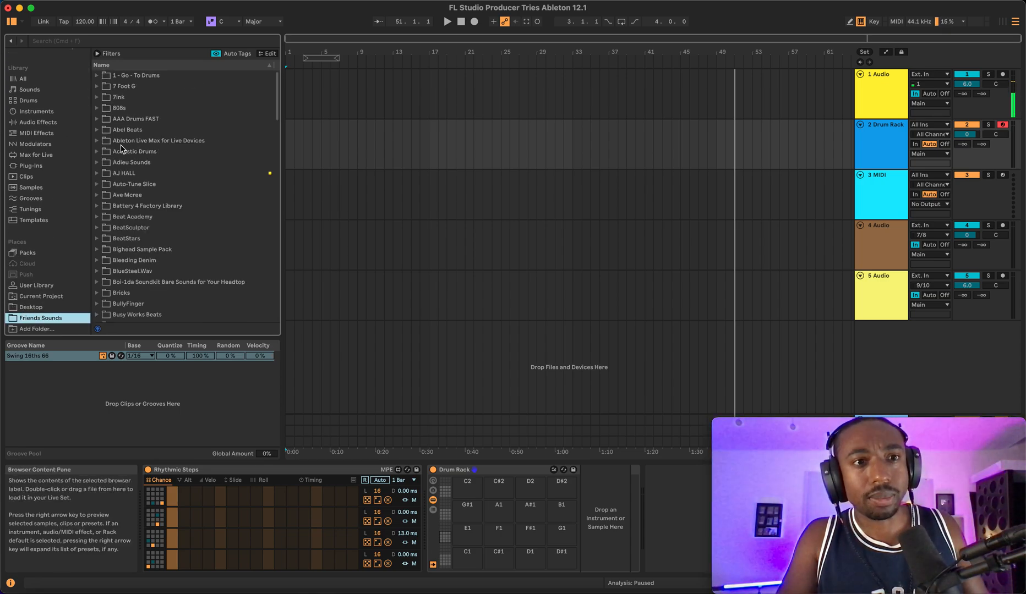
{"action": "left_click", "coordinate": [99, 75]}
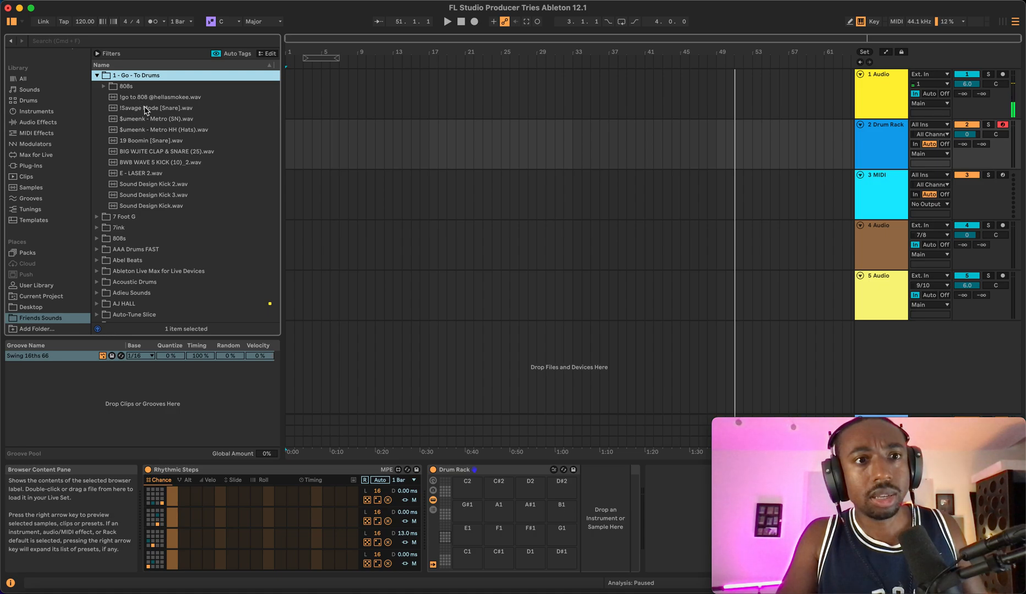
- Load BWB WAVE 5 KICK (10)_2.wav onto the C1 pad and E - LASER 2.wav onto the C#1 pad of the Drum Rack
{"action": "left_click", "coordinate": [176, 165]}
{"action": "left_click_drag", "start_coordinate": [175, 165], "coordinate": [463, 555]}
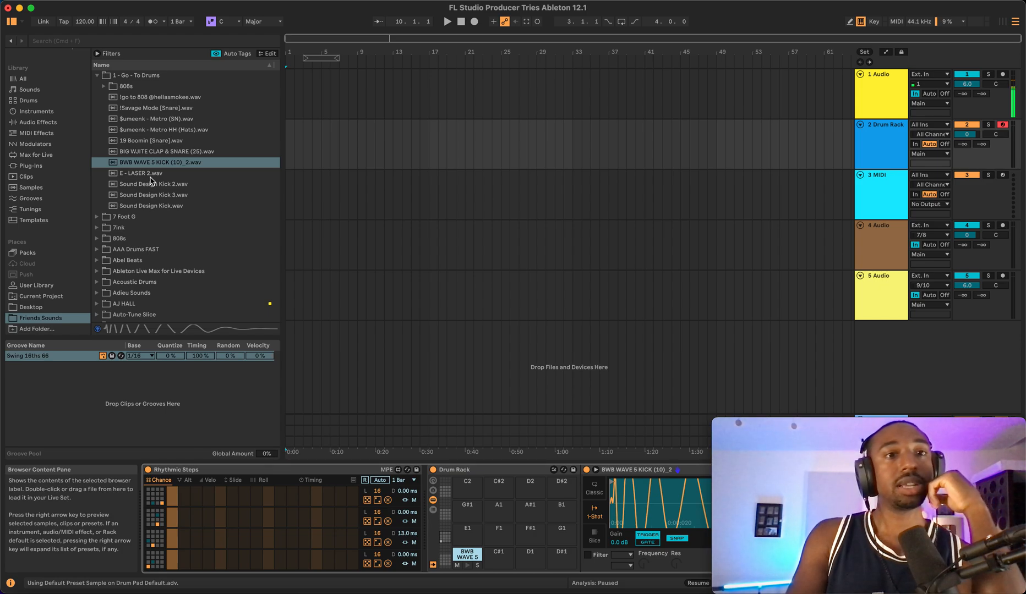
{"action": "left_click_drag", "start_coordinate": [150, 174], "coordinate": [498, 555]}
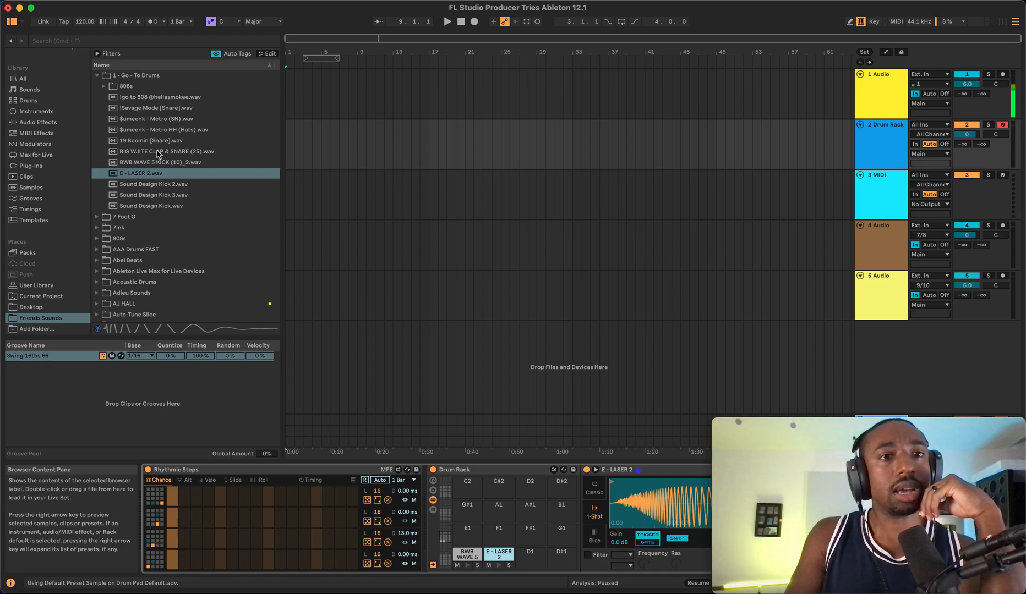
- Load $umeenk - Metro (SN).wav onto the D1 pad and $umeenk - Metro HH (Hats).wav onto the D#1 pad
{"action": "left_click_drag", "start_coordinate": [157, 123], "coordinate": [530, 554]}
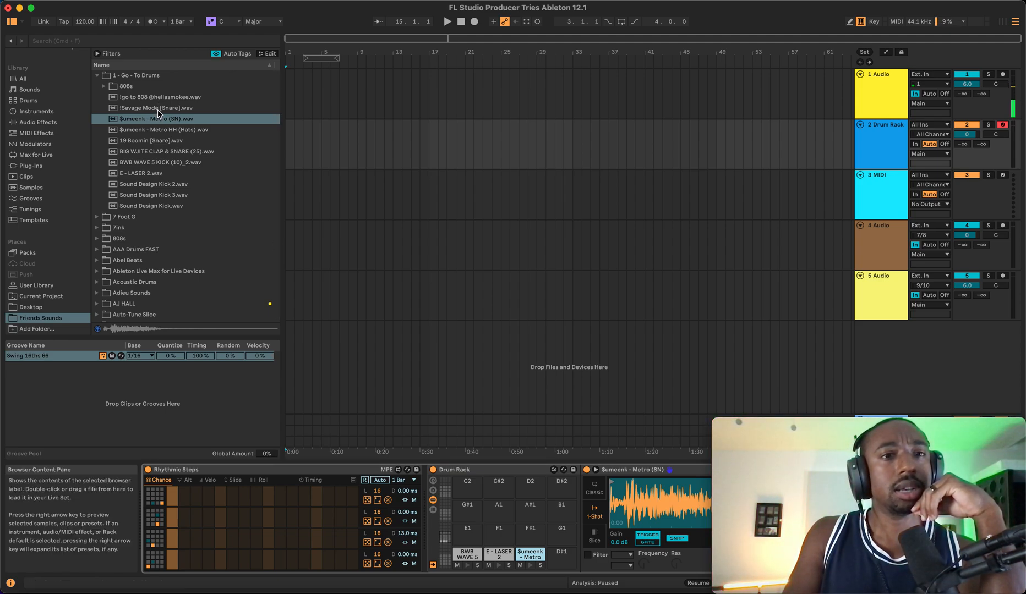
{"action": "left_click_drag", "start_coordinate": [161, 128], "coordinate": [567, 563]}
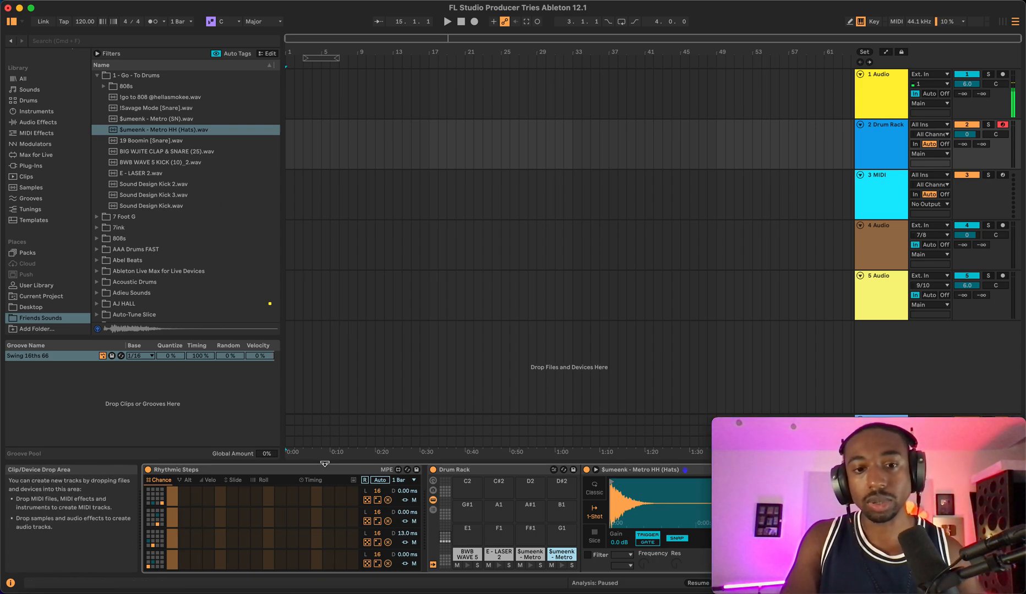
- Turn on the metronome and set the project tempo to 140 BPM
{"action": "left_click", "coordinate": [213, 472]}
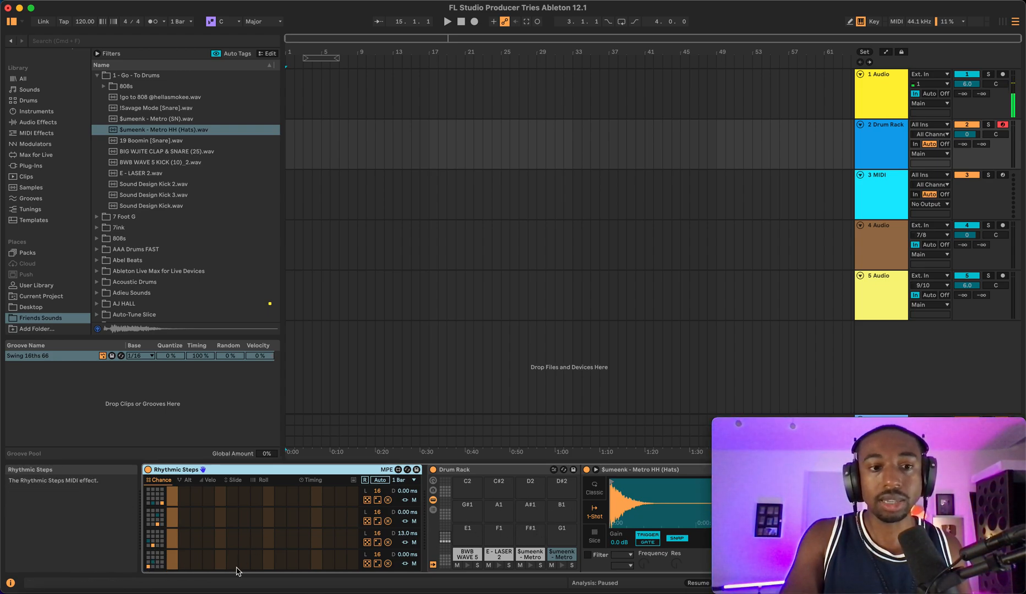
{"action": "left_click", "coordinate": [148, 568]}
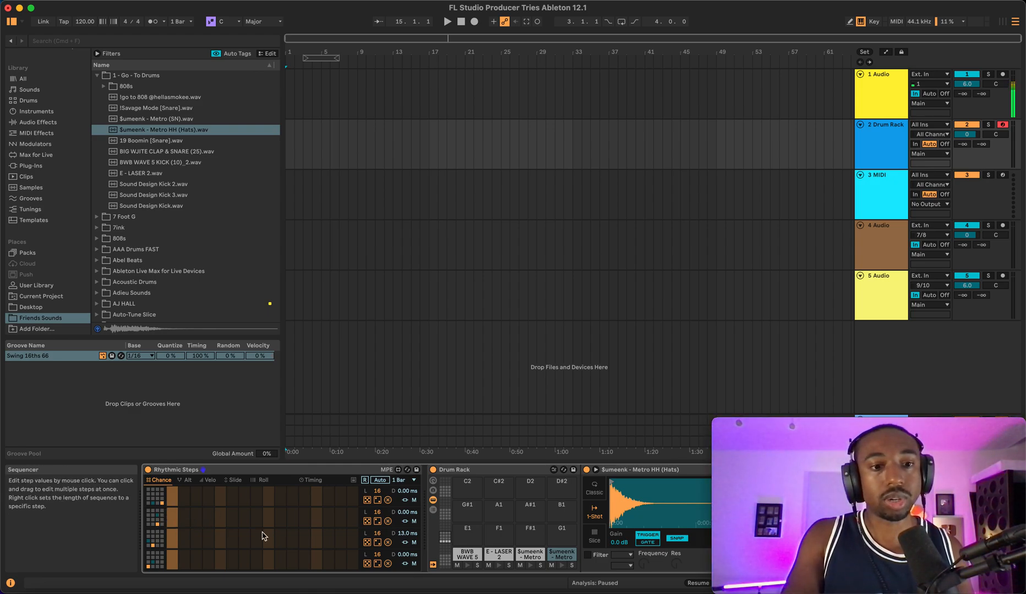
{"action": "left_click", "coordinate": [153, 22]}
{"action": "left_click_drag", "start_coordinate": [84, 22], "coordinate": [85, 12]}
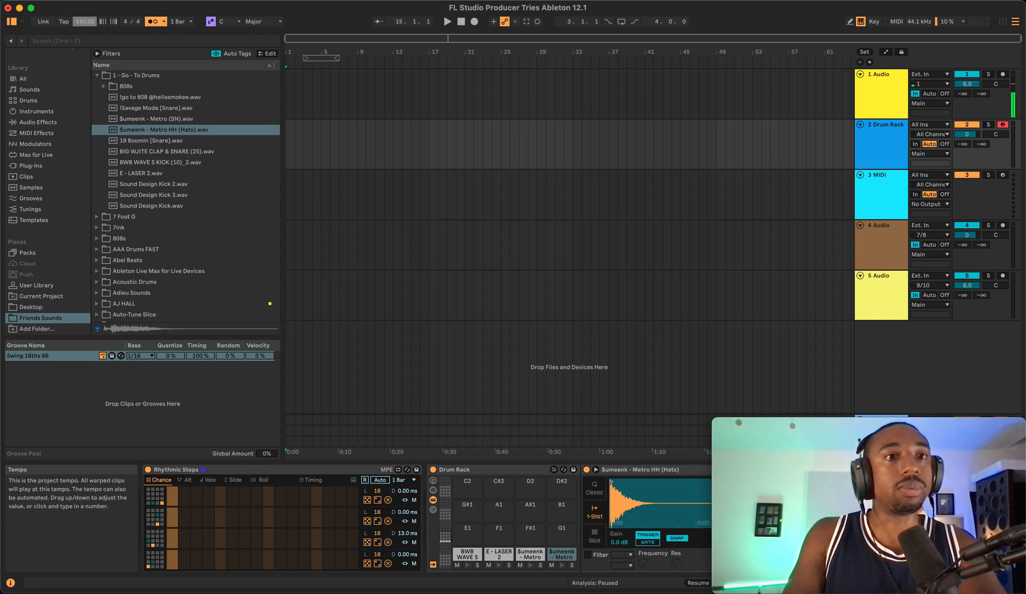
{"action": "left_click_drag", "start_coordinate": [84, 21], "coordinate": [82, 34]}
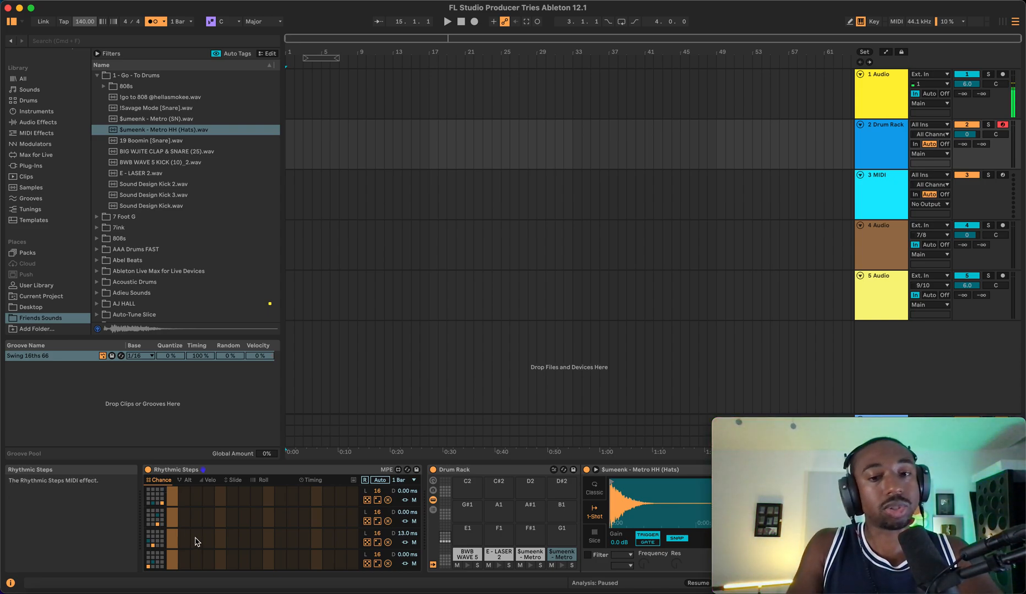
- Activate all 16 steps in the top lane of the Rhythmic Steps sequencer
{"action": "left_click", "coordinate": [173, 559]}
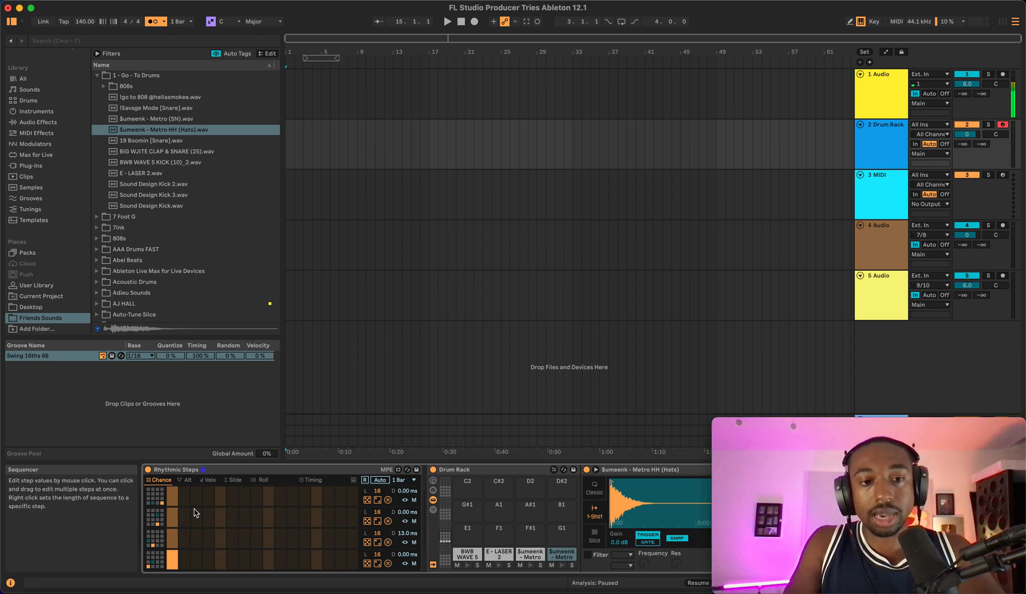
{"action": "mouse_move", "coordinate": [184, 498]}
{"action": "left_mouse_down"}
{"action": "mouse_move", "coordinate": [185, 468]}
{"action": "mouse_move", "coordinate": [201, 465]}
{"action": "left_mouse_up"}
{"action": "left_click", "coordinate": [208, 498]}
{"action": "left_click", "coordinate": [220, 497]}
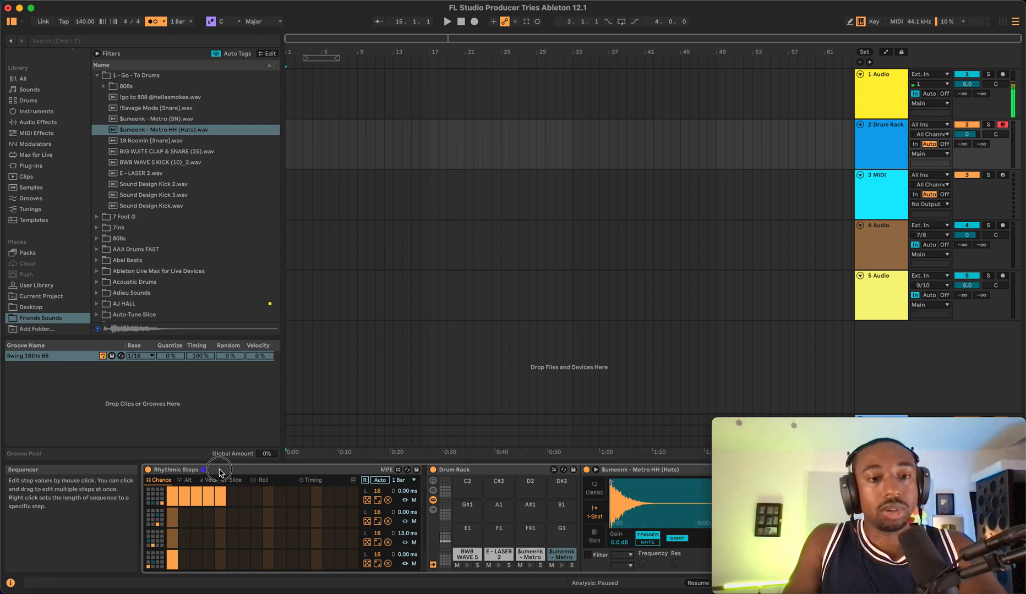
{"action": "left_click", "coordinate": [233, 497]}
{"action": "left_click", "coordinate": [244, 497]}
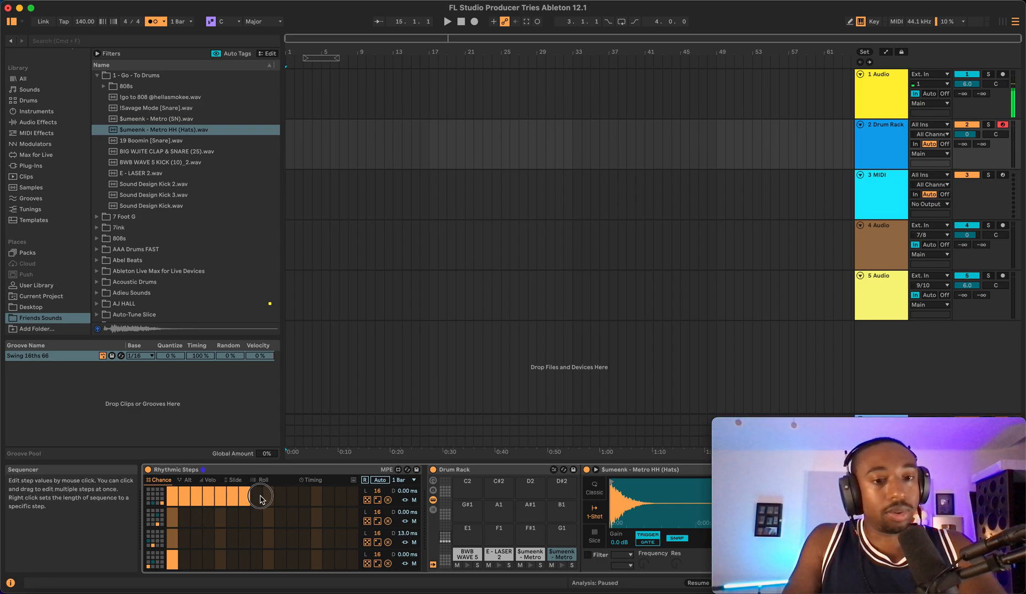
{"action": "left_click", "coordinate": [257, 497]}
{"action": "left_click", "coordinate": [268, 497]}
{"action": "mouse_move", "coordinate": [282, 496]}
{"action": "left_mouse_down"}
{"action": "mouse_move", "coordinate": [283, 466]}
{"action": "mouse_move", "coordinate": [294, 464]}
{"action": "left_mouse_up"}
{"action": "left_click", "coordinate": [304, 497]}
{"action": "left_click", "coordinate": [316, 497]}
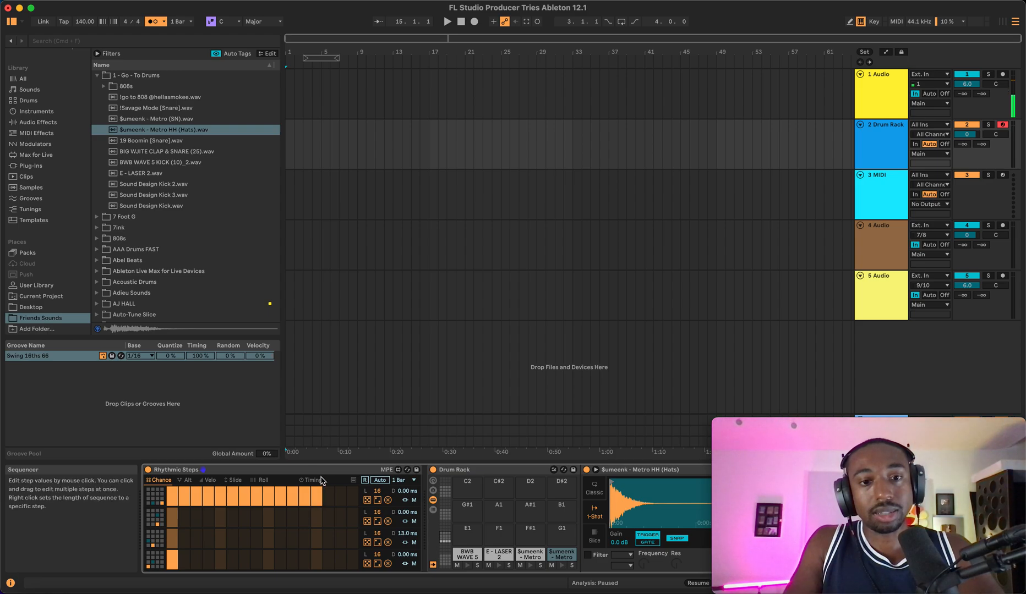
- Edit the top Rhythmic Steps lane so it triggers only on every other step, auditioning the pattern during playback
{"action": "left_click", "coordinate": [340, 497]}
{"action": "left_click", "coordinate": [328, 497]}
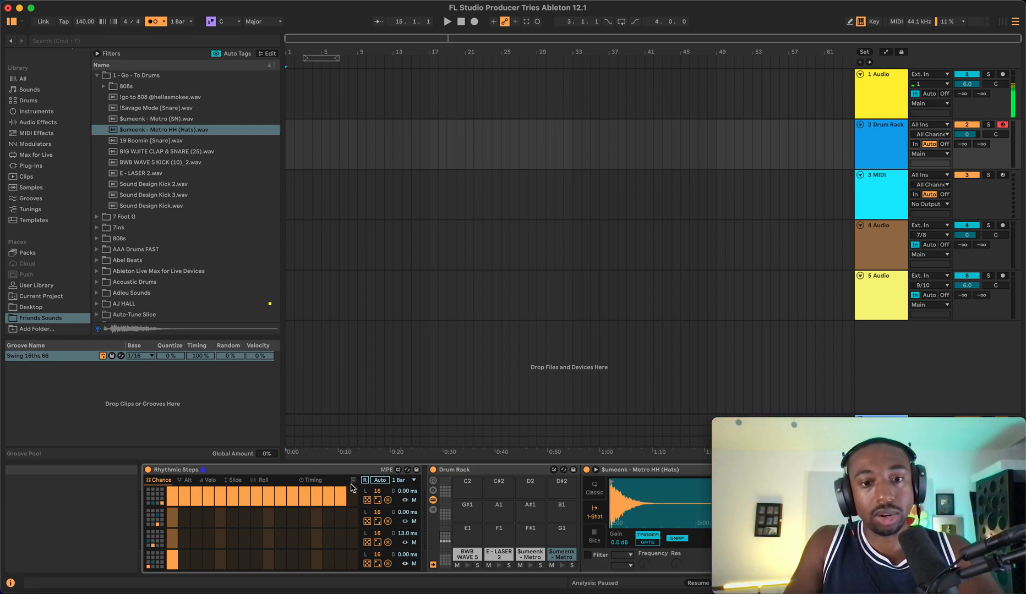
{"action": "left_click_drag", "start_coordinate": [353, 492], "coordinate": [352, 435]}
{"action": "key", "text": "space"}
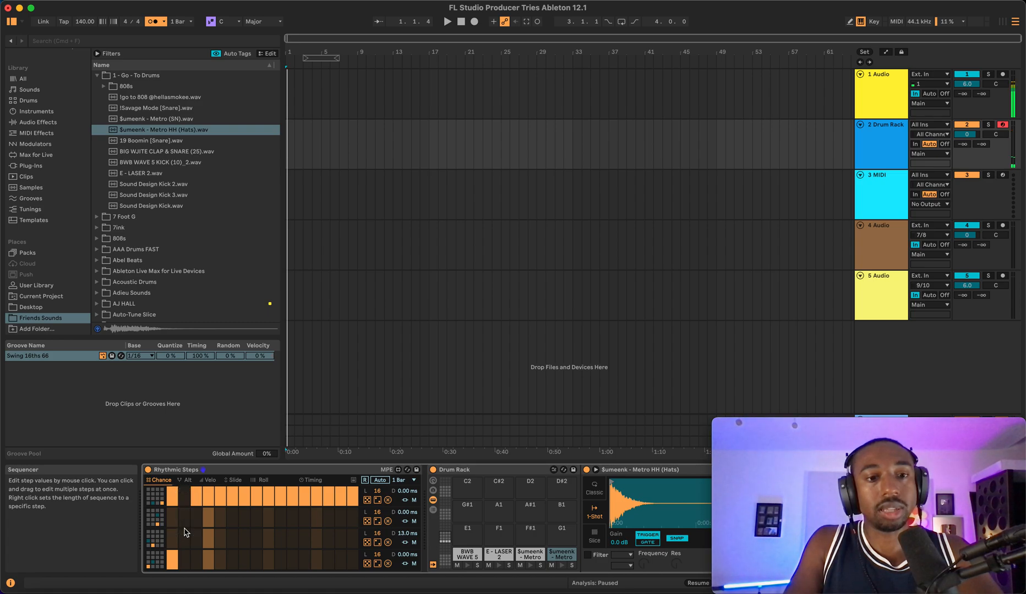
{"action": "left_click", "coordinate": [207, 498]}
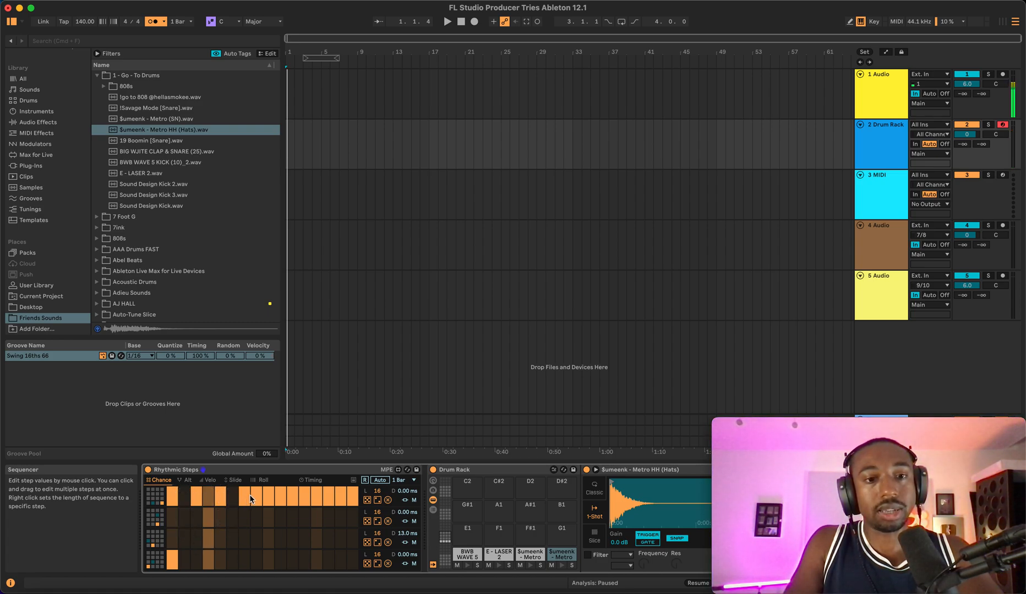
{"action": "left_click", "coordinate": [304, 498]}
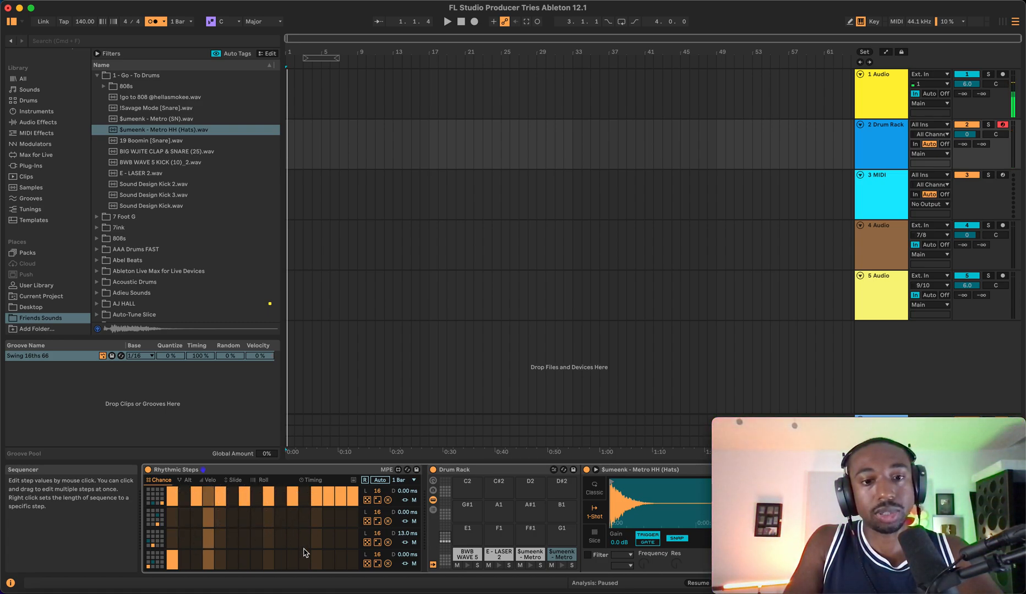
{"action": "left_click", "coordinate": [328, 498]}
{"action": "left_click_drag", "start_coordinate": [352, 498], "coordinate": [352, 513]}
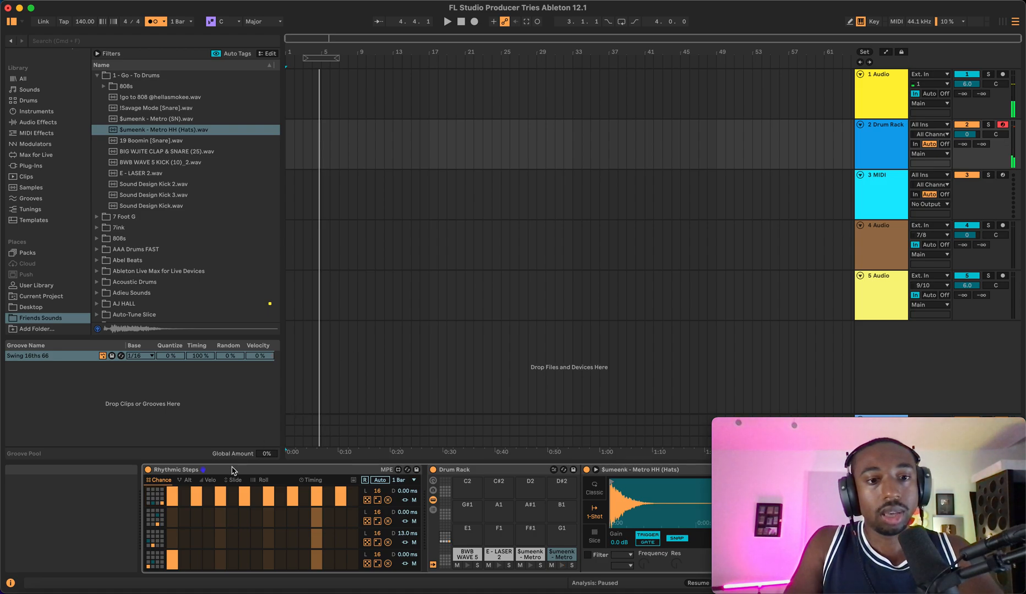
- Set the auto trigger rate to 2 Bars and start playback
{"action": "left_click", "coordinate": [410, 480]}
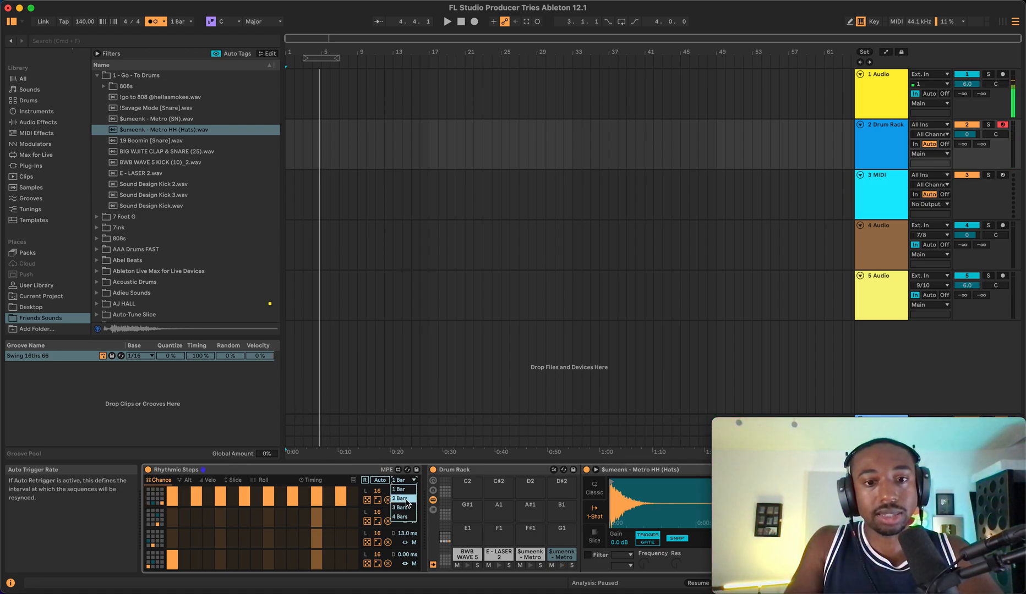
{"action": "left_click", "coordinate": [400, 499]}
{"action": "key", "text": "space"}
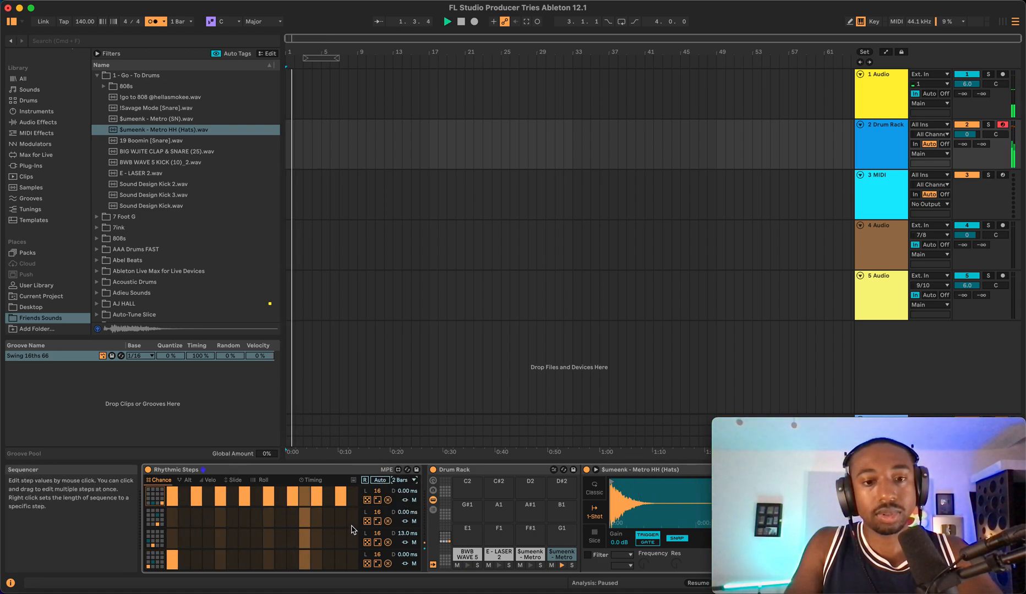
- Stop playback and set the auto trigger rate back to 1 Bar
{"action": "key", "text": "space"}
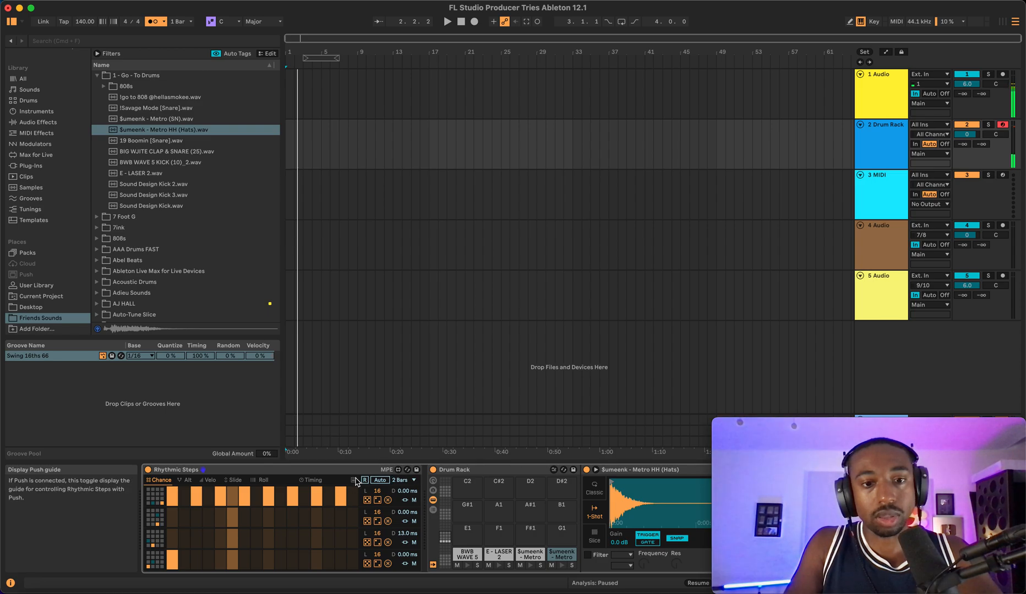
{"action": "left_click", "coordinate": [405, 482]}
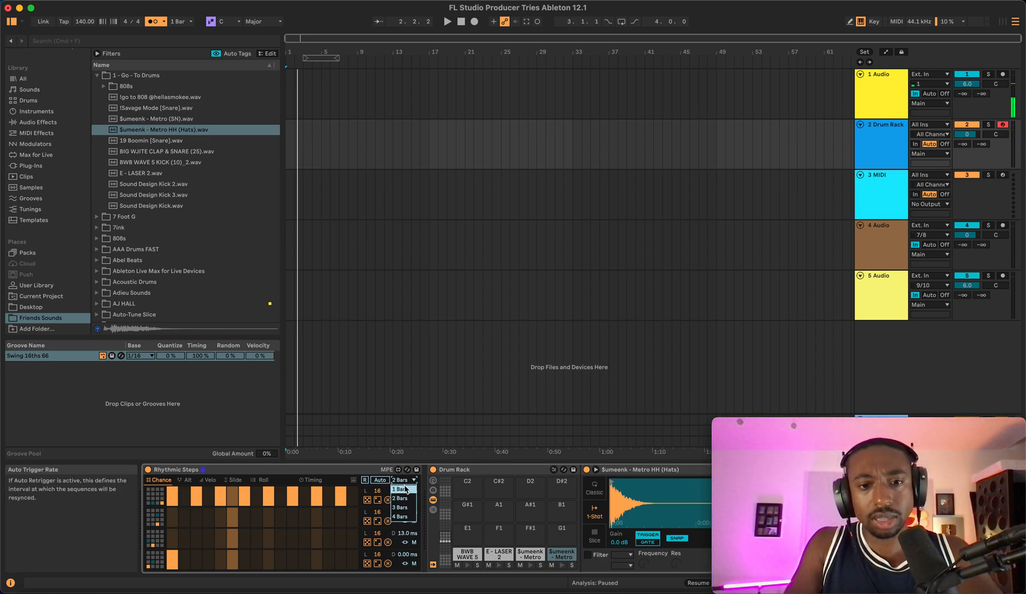
{"action": "left_click", "coordinate": [408, 480]}
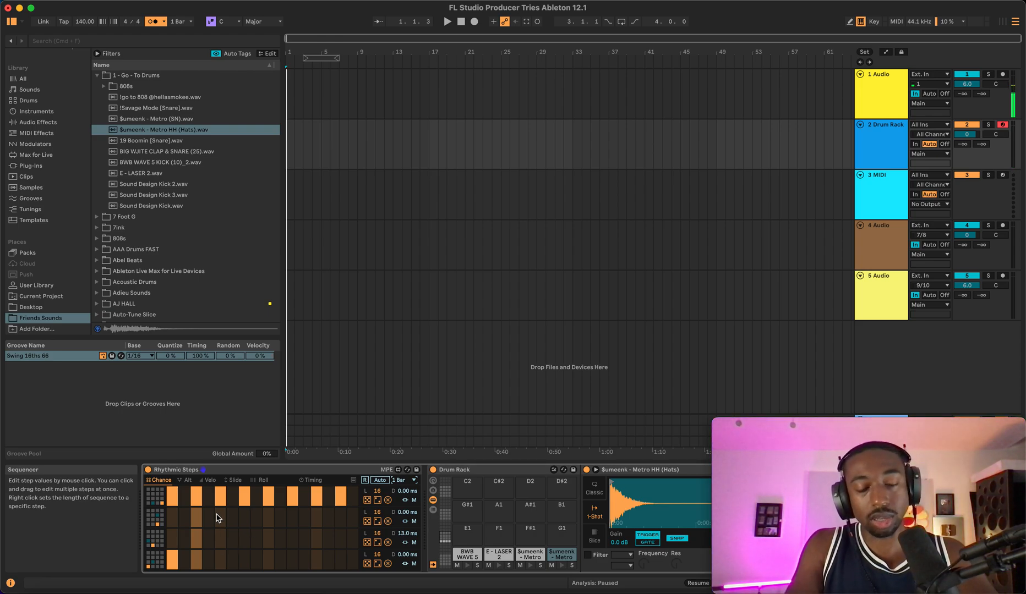
- Activate step 9 in the second lane, set the auto trigger rate to 2 Bars, and play the pattern
{"action": "left_click_drag", "start_coordinate": [222, 521], "coordinate": [221, 503]}
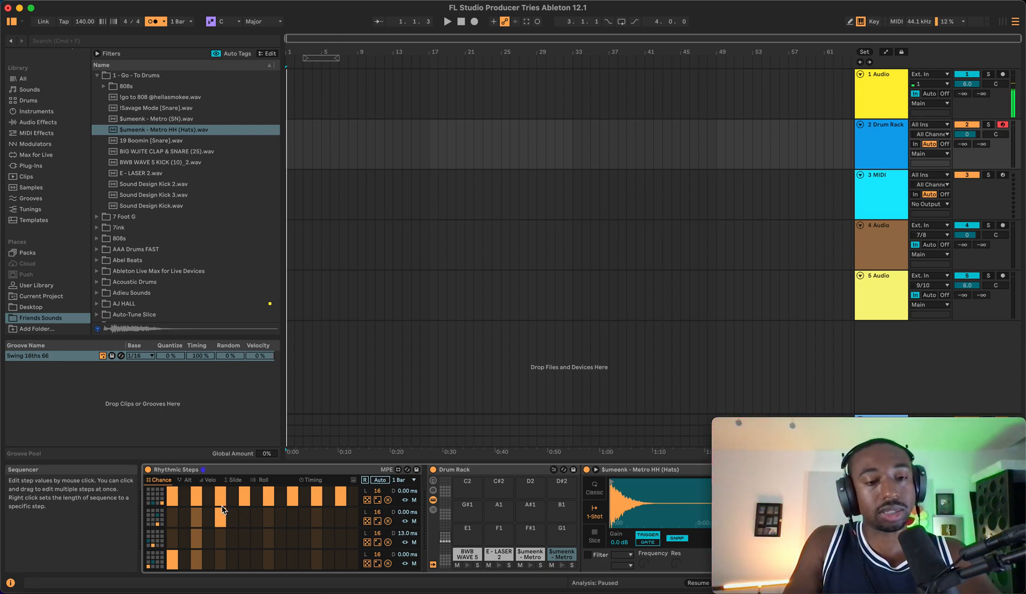
{"action": "left_click", "coordinate": [270, 523]}
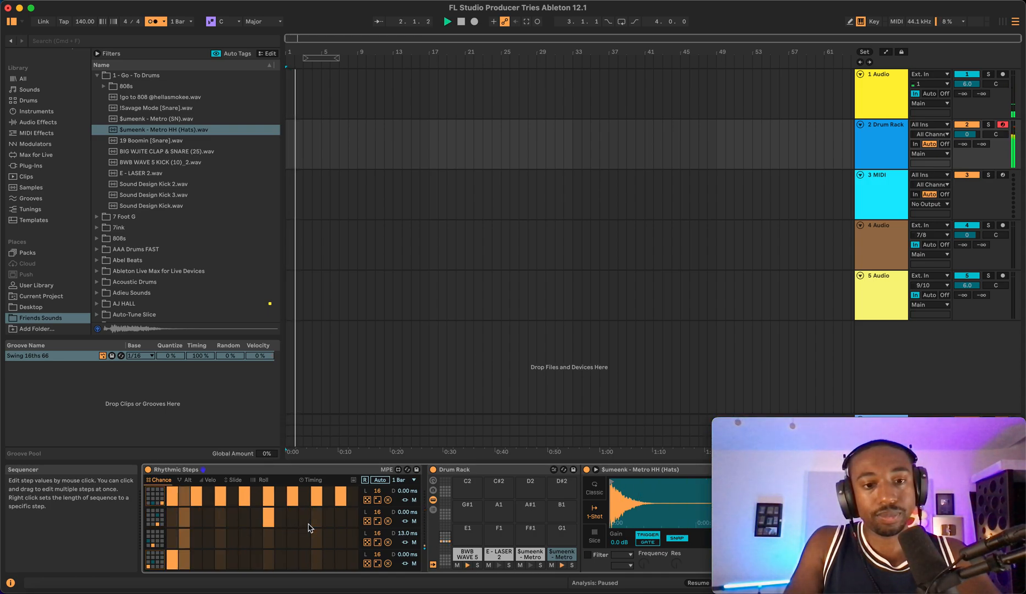
{"action": "left_click", "coordinate": [405, 482]}
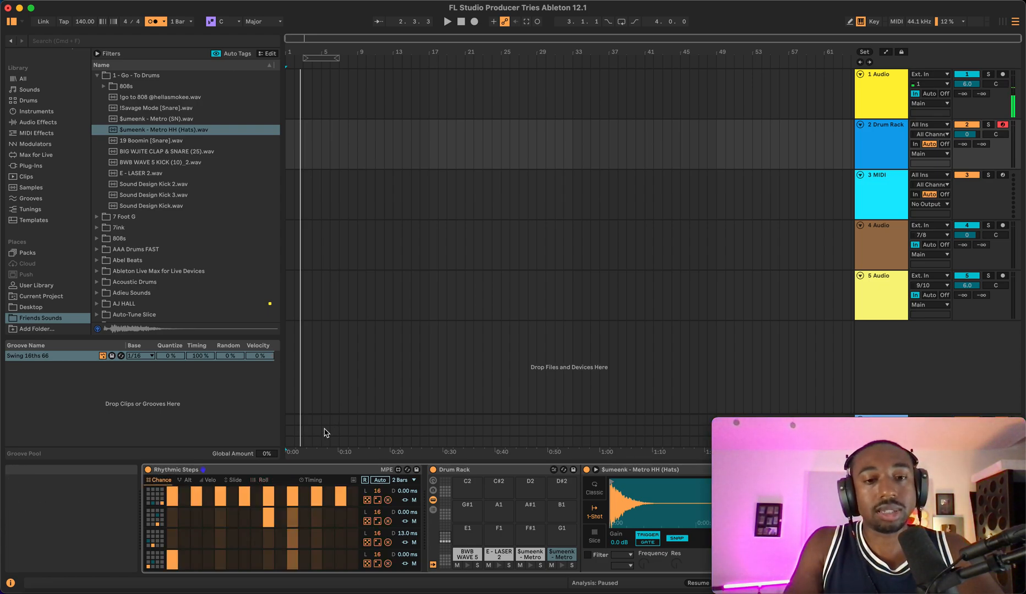
{"action": "key", "text": "space"}
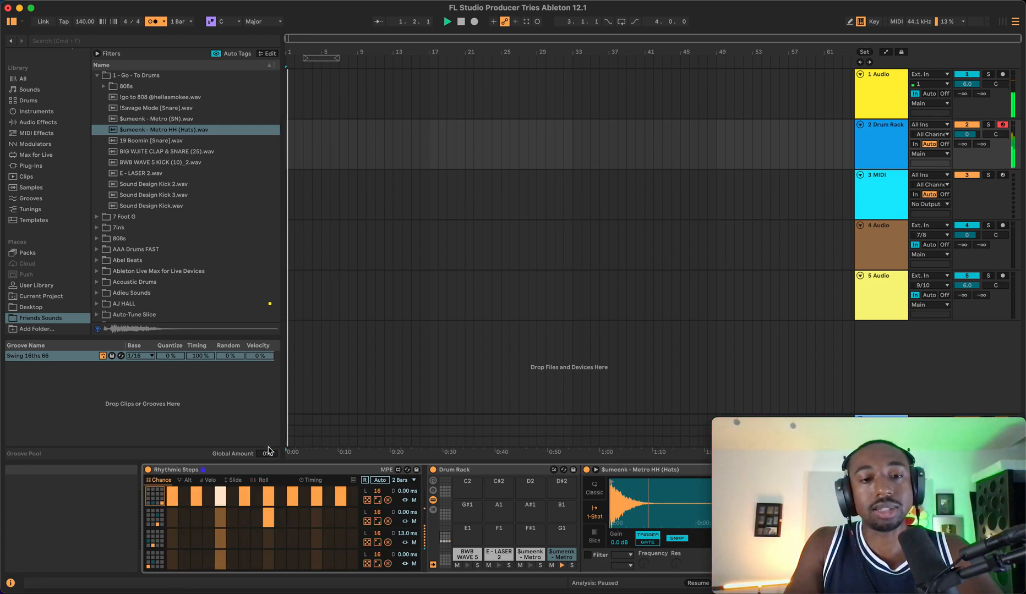
- Insert an empty MIDI clip at the start of the Drum Rack track in the arrangement
{"action": "scroll", "coordinate": [363, 254], "scroll_direction": "up", "scroll_amount": 5}
{"action": "scroll", "coordinate": [364, 254], "scroll_direction": "left", "scroll_amount": 5}
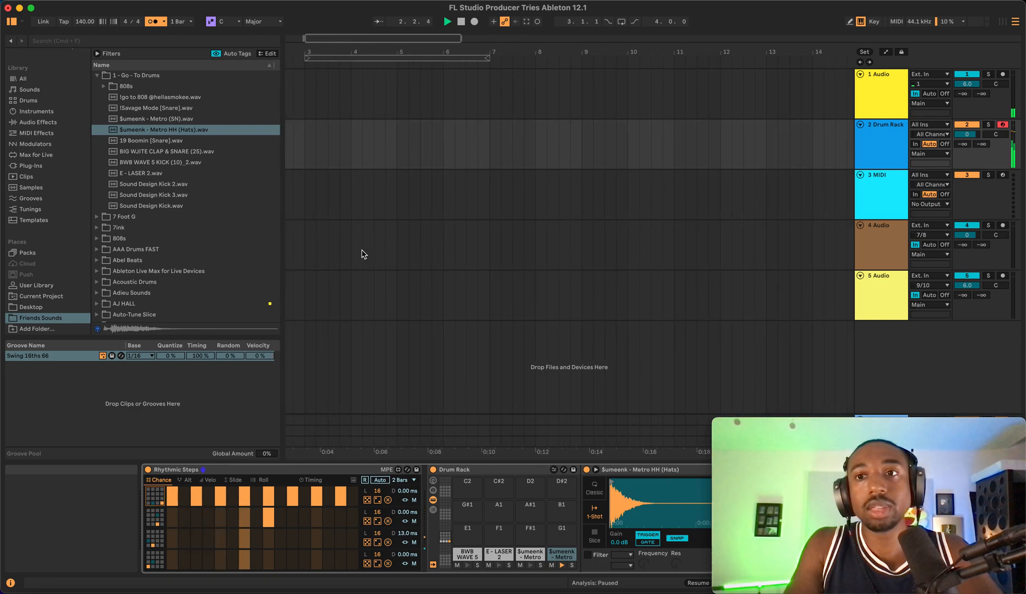
{"action": "key", "text": "space"}
{"action": "scroll", "coordinate": [353, 158], "scroll_direction": "left", "scroll_amount": 2}
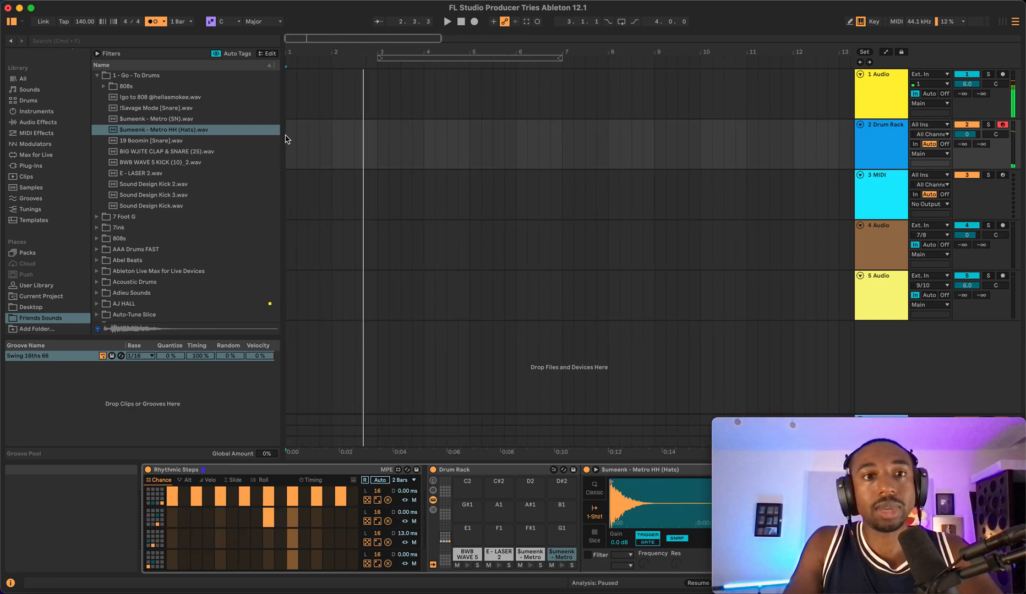
{"action": "double_click", "coordinate": [287, 137]}
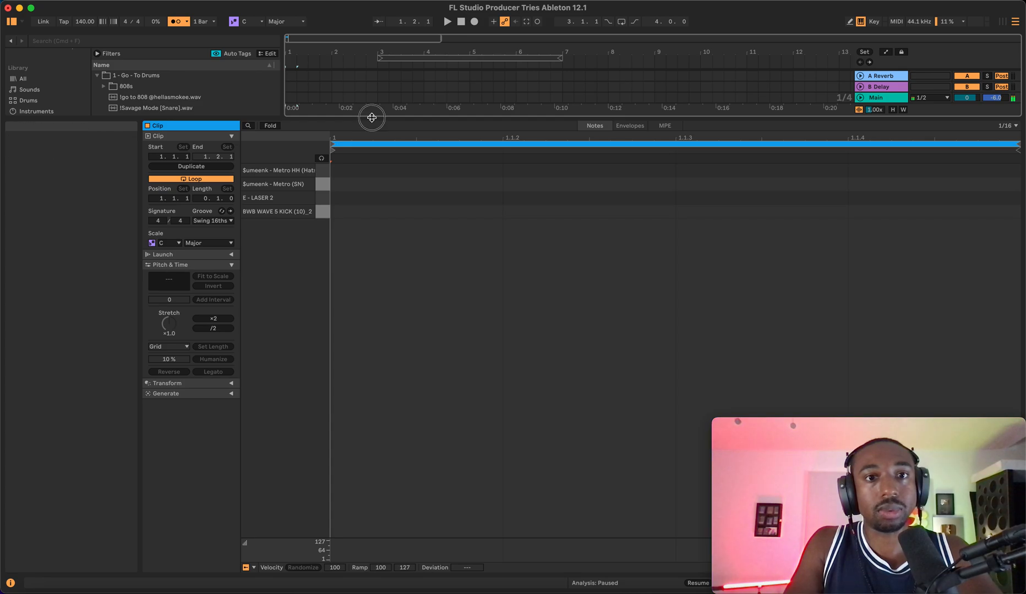
- Close the clip editor and bring back the Drum Rack track's device chain
{"action": "left_click_drag", "start_coordinate": [373, 117], "coordinate": [317, 575]}
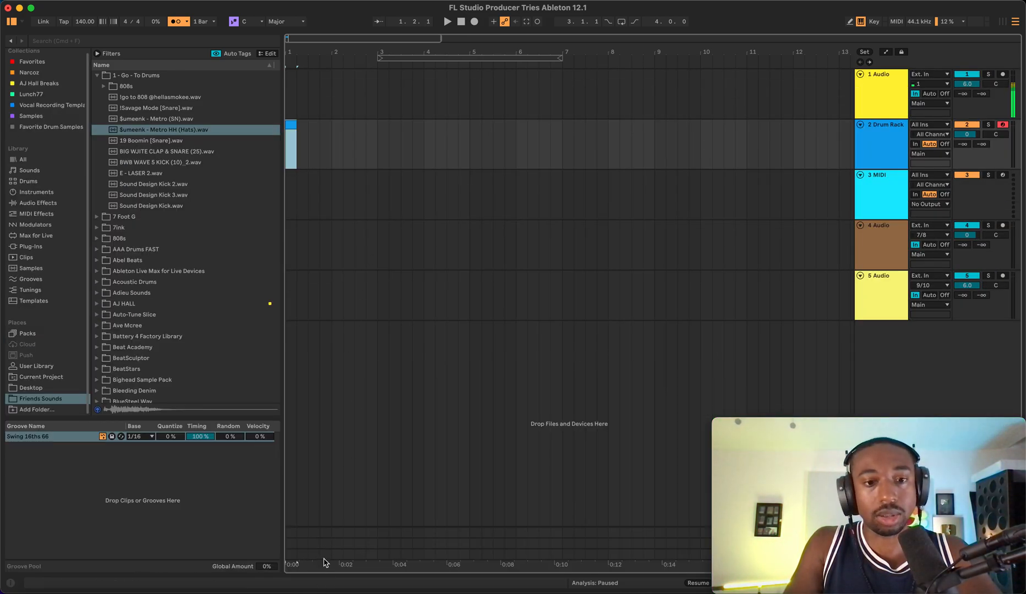
{"action": "left_click_drag", "start_coordinate": [816, 427], "coordinate": [105, 10]}
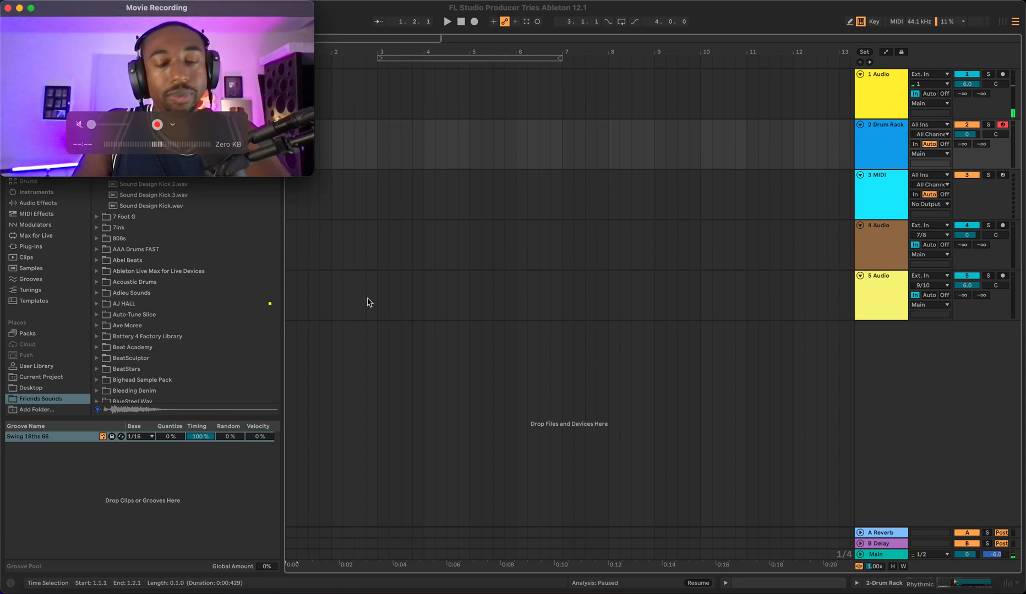
{"action": "left_click", "coordinate": [897, 586]}
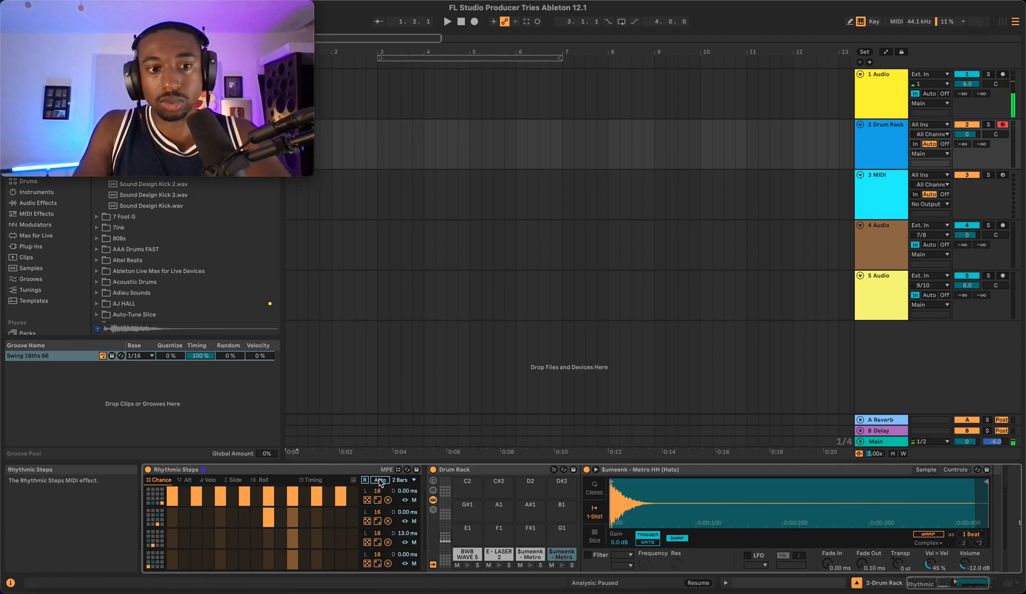
- Insert an empty MIDI clip spanning bar 3 to bar 4 on the Drum Rack track
{"action": "key", "text": "space"}
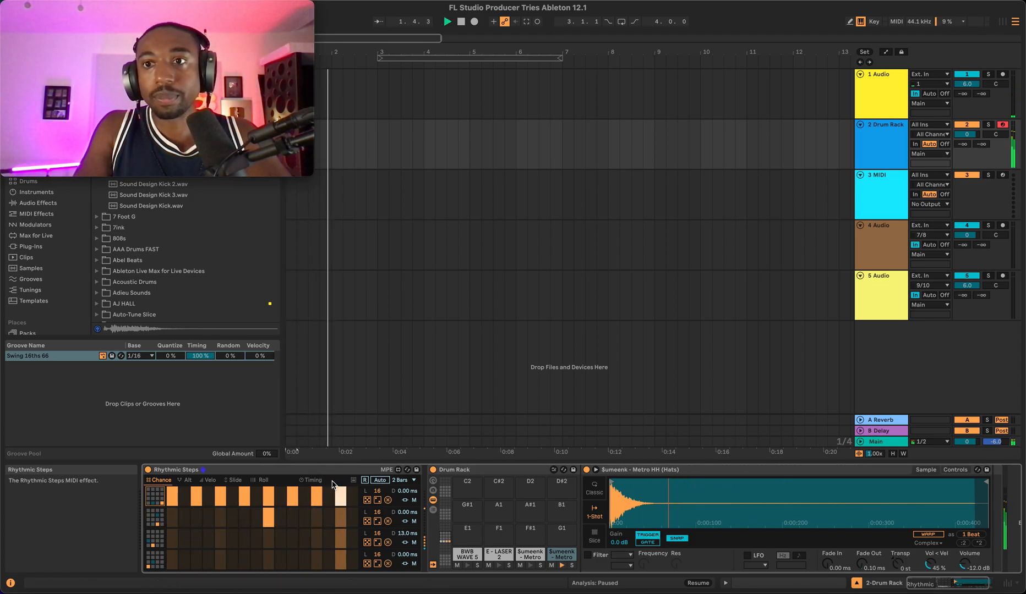
{"action": "left_click", "coordinate": [384, 146]}
{"action": "left_click_drag", "start_coordinate": [380, 147], "coordinate": [423, 147]}
{"action": "key", "text": "space"}
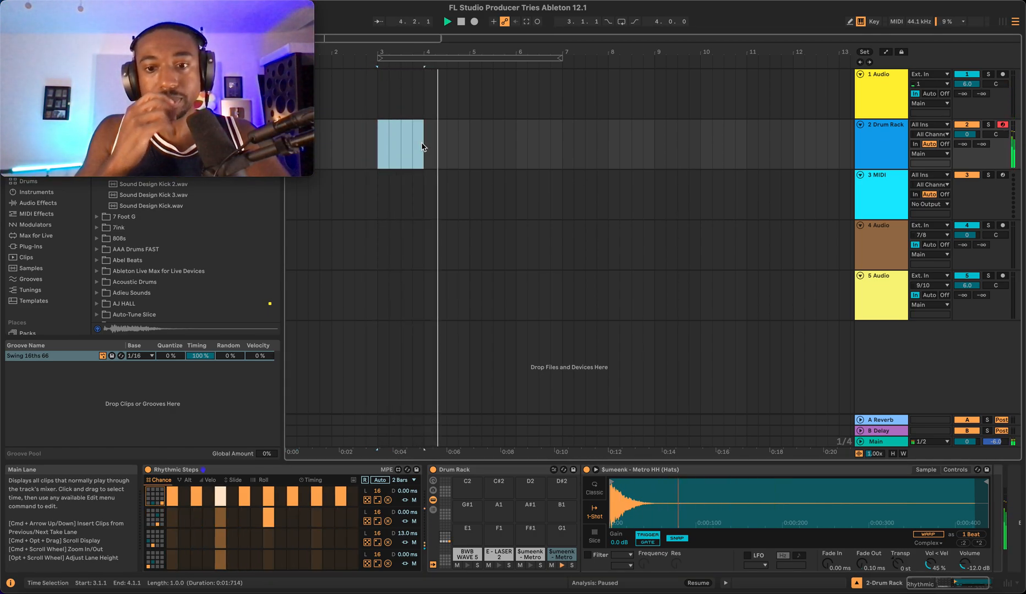
{"action": "right_click", "coordinate": [392, 146]}
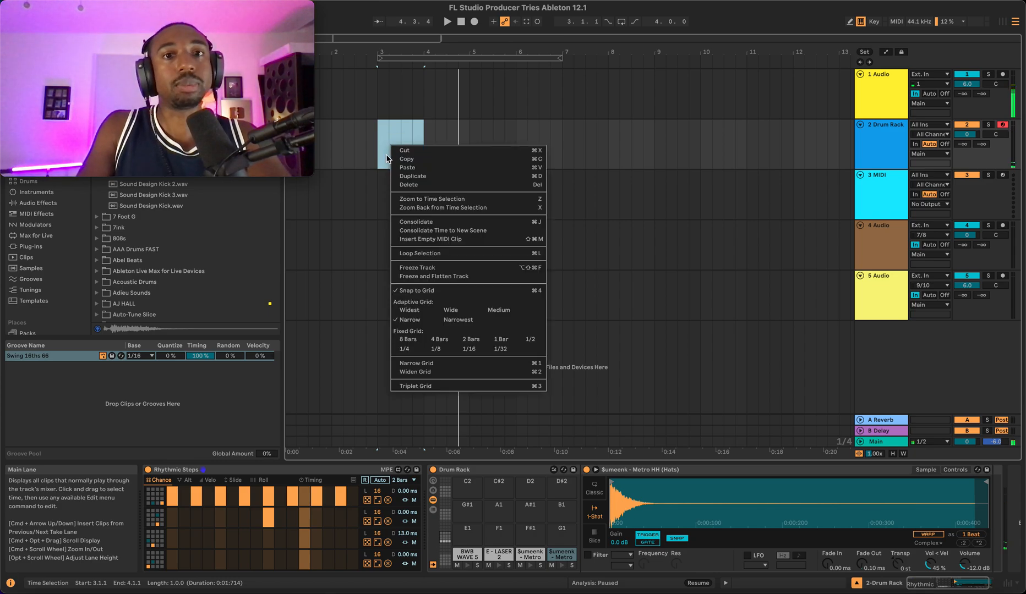
{"action": "left_click", "coordinate": [424, 239]}
- Delete the MIDI clips between bars 1 and 5 on the Drum Rack track
{"action": "left_click", "coordinate": [330, 128]}
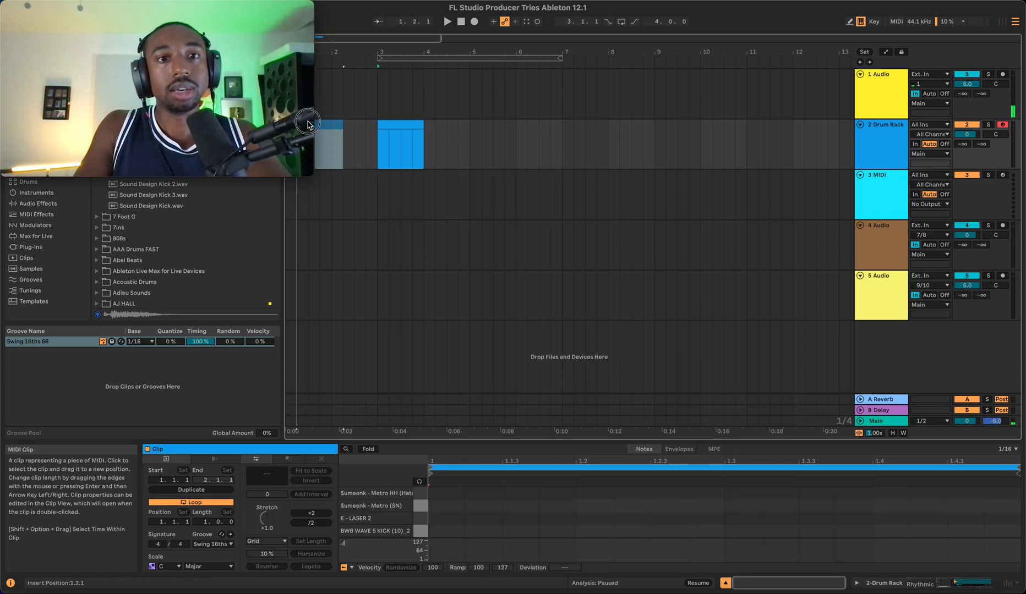
{"action": "left_click", "coordinate": [393, 126]}
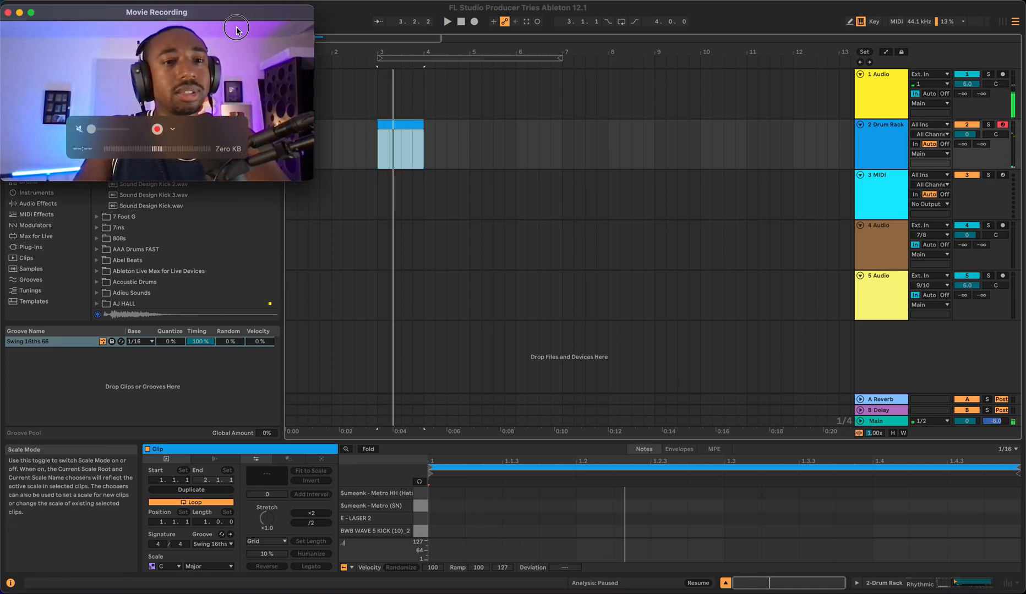
{"action": "left_click_drag", "start_coordinate": [218, 12], "coordinate": [241, 429]}
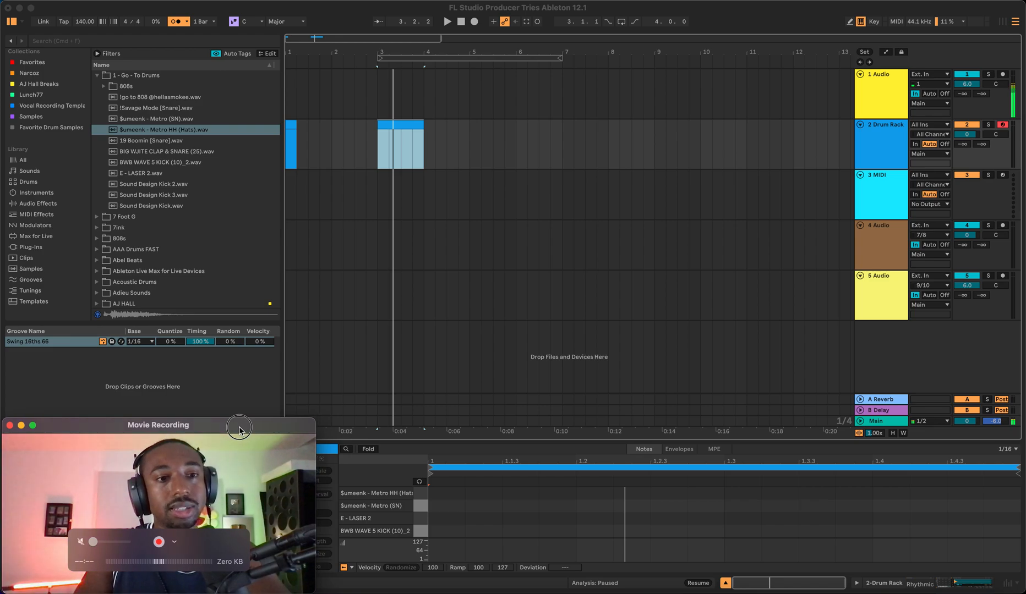
{"action": "left_click", "coordinate": [332, 159]}
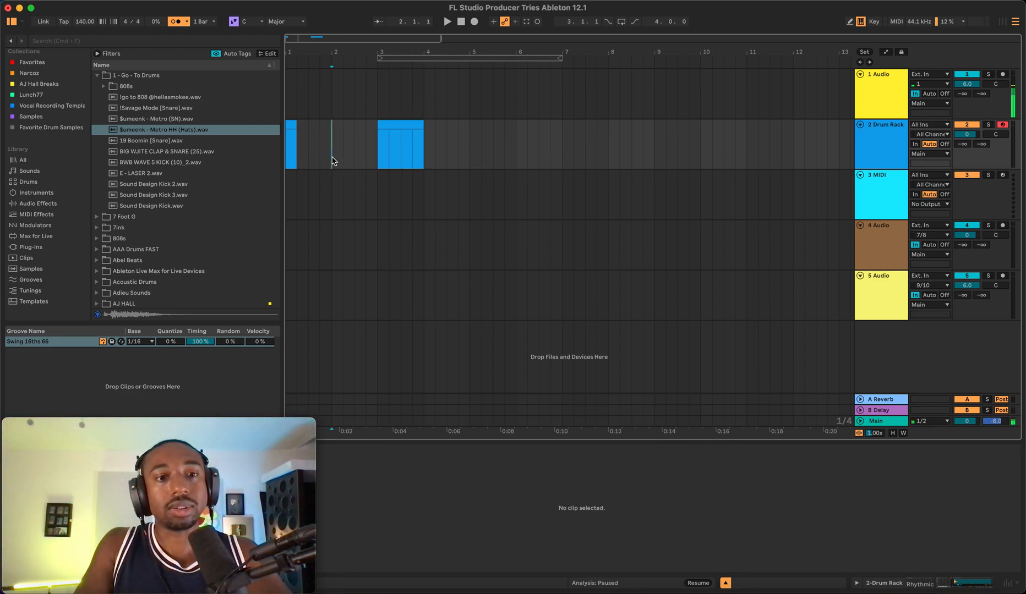
{"action": "left_click_drag", "start_coordinate": [470, 132], "coordinate": [289, 136]}
{"action": "key", "text": "Delete"}
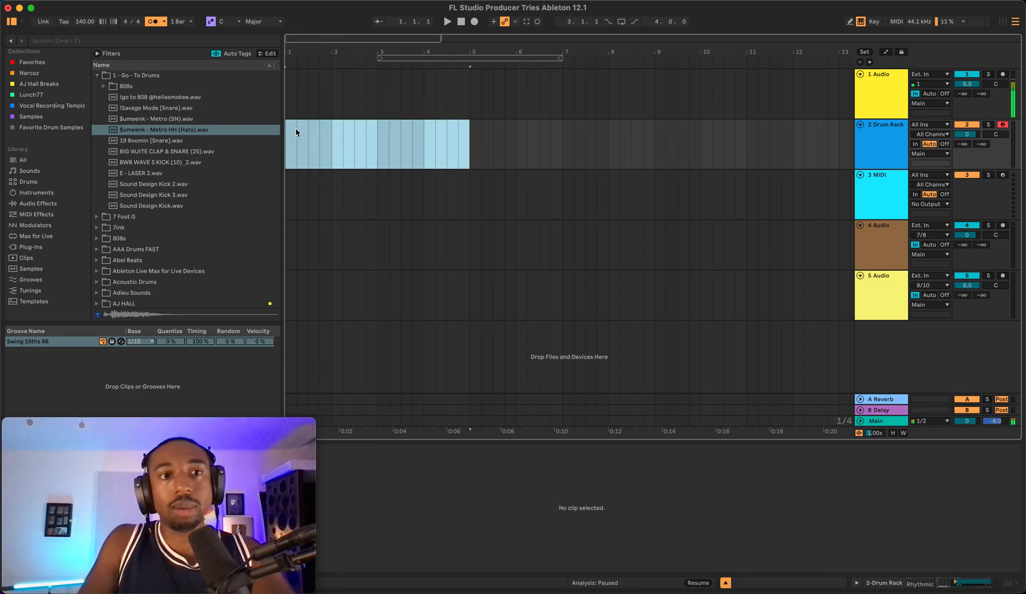
- Play back the arrangement with the Drum Rack's devices shown to audition the pattern
{"action": "left_click", "coordinate": [296, 135]}
{"action": "key", "text": "space"}
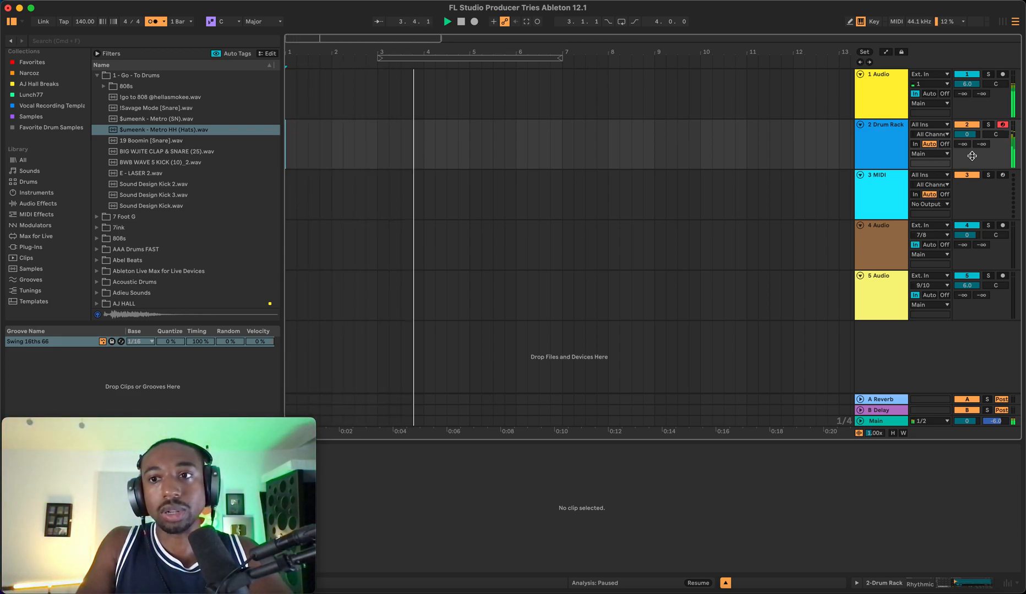
{"action": "left_click", "coordinate": [886, 583]}
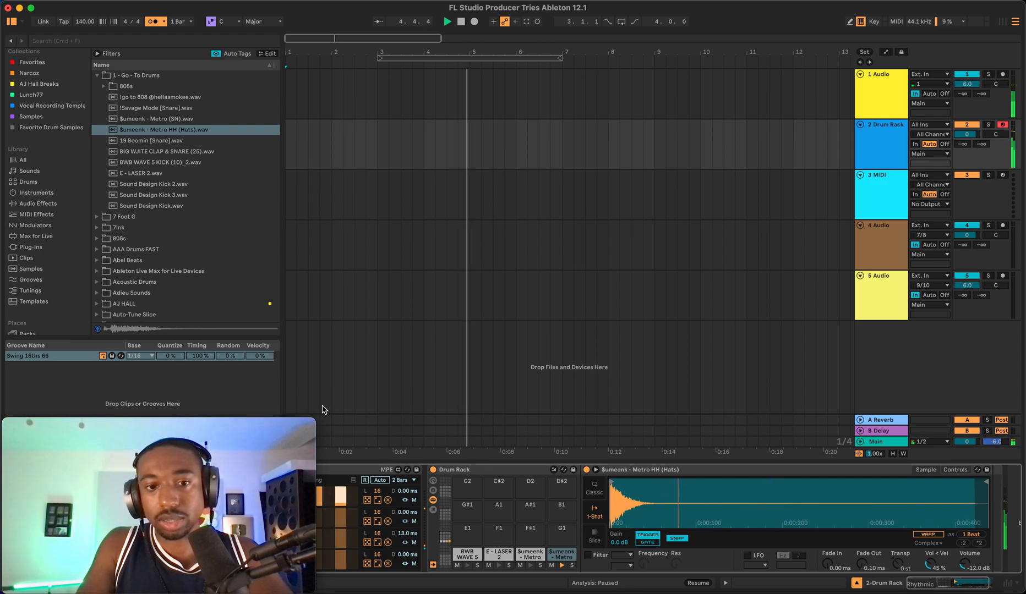
{"action": "left_click_drag", "start_coordinate": [195, 428], "coordinate": [193, 14]}
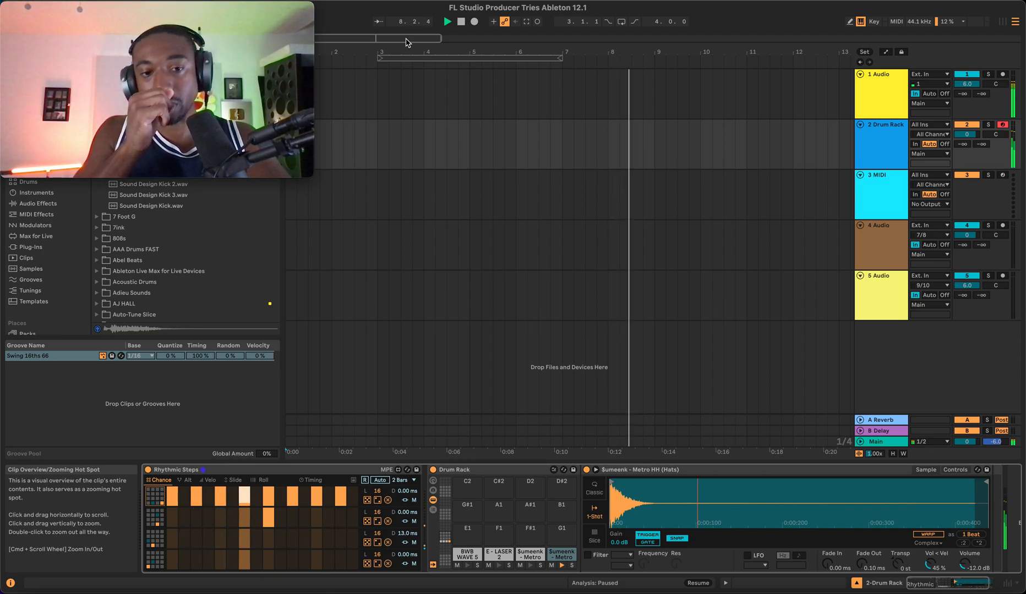
{"action": "key", "text": "space"}
- Set the arrangement loop to span bars 1 to 9
{"action": "left_click_drag", "start_coordinate": [469, 57], "coordinate": [357, 49]}
{"action": "left_click_drag", "start_coordinate": [470, 55], "coordinate": [655, 58]}
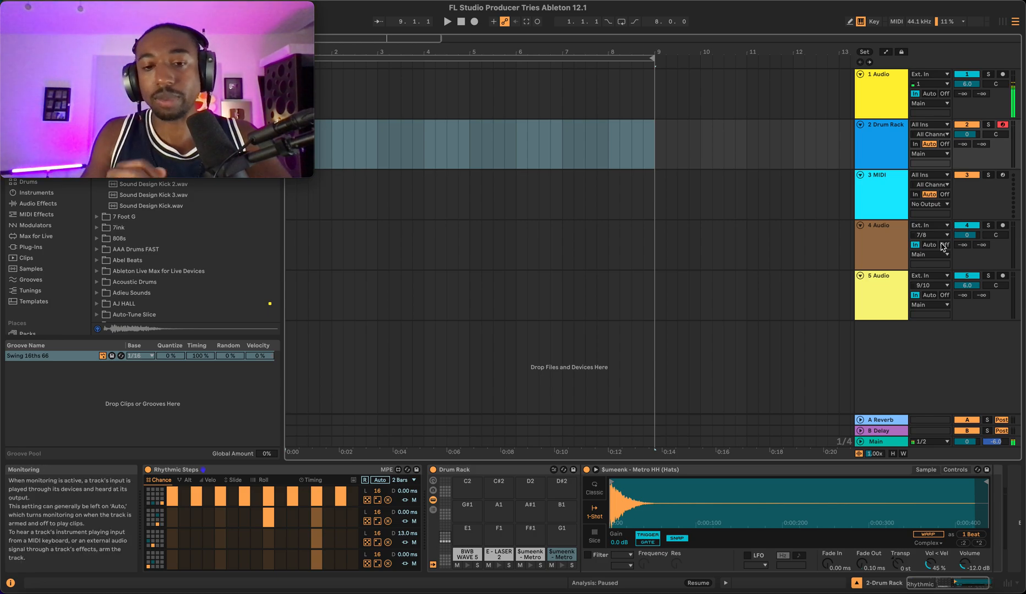
{"action": "key", "text": "a"}
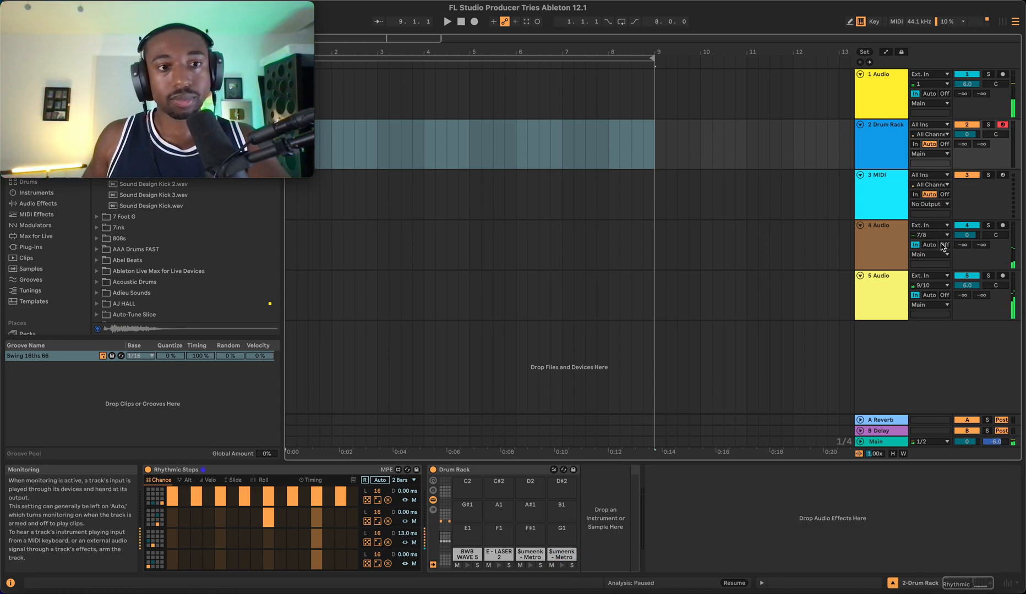
- Arm the 5 Audio track for recording and start arrangement recording
{"action": "left_click", "coordinate": [1002, 276]}
{"action": "left_click", "coordinate": [474, 21]}
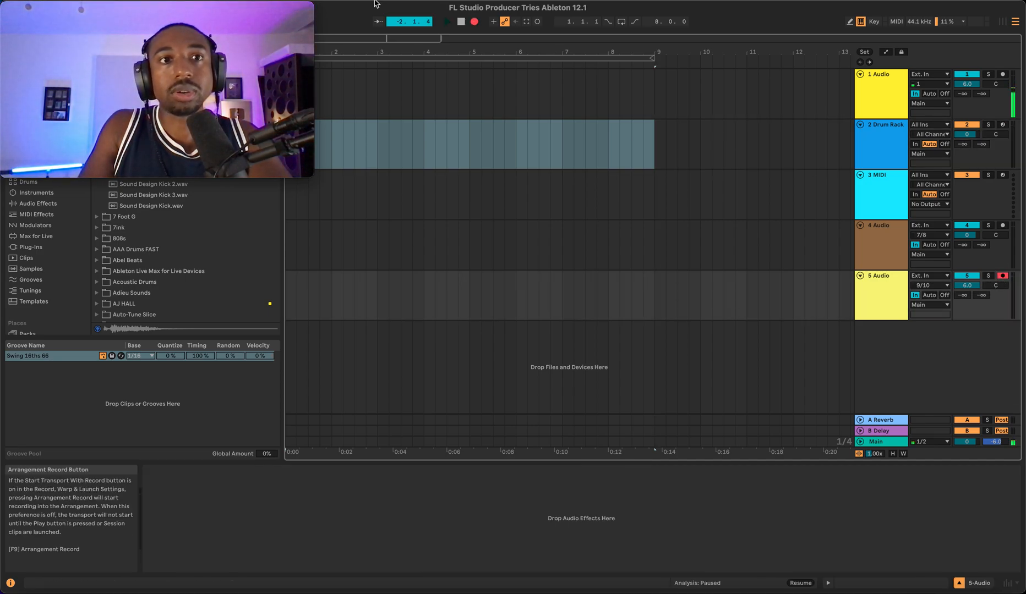
{"action": "left_click_drag", "start_coordinate": [225, 5], "coordinate": [941, 2]}
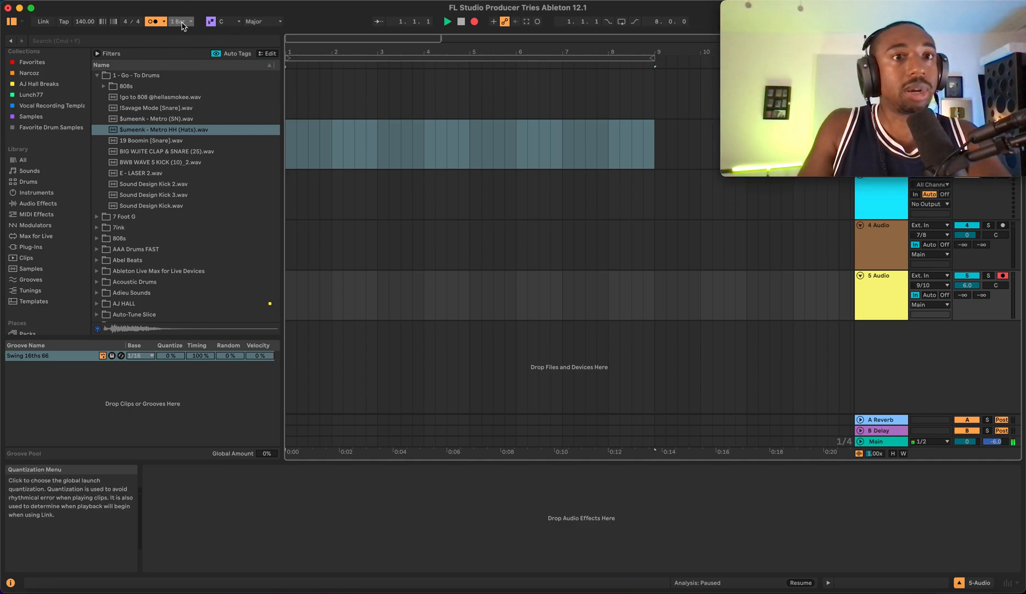
{"action": "left_click", "coordinate": [163, 22]}
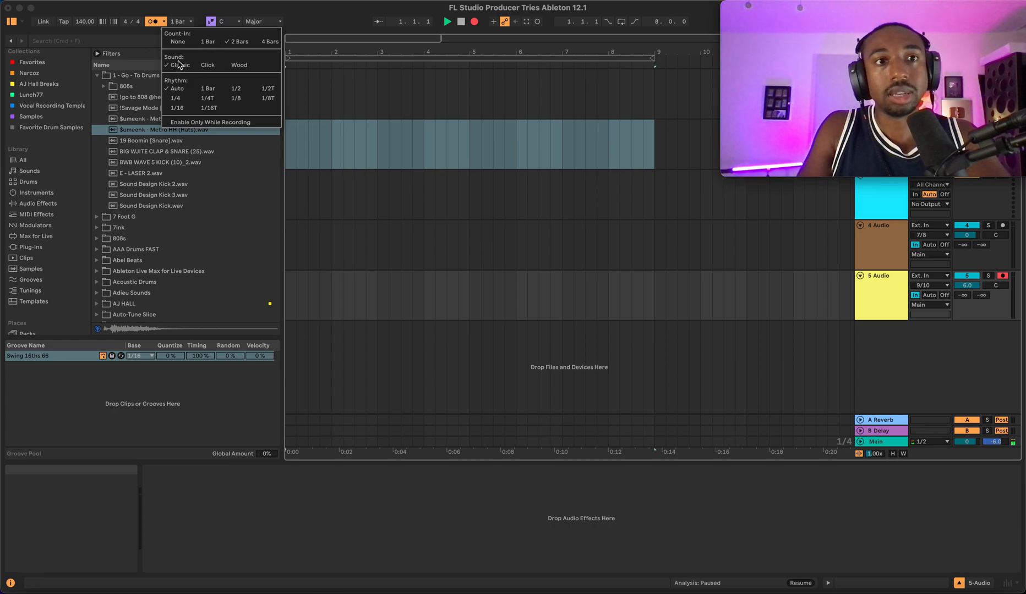
{"action": "left_click", "coordinate": [180, 9]}
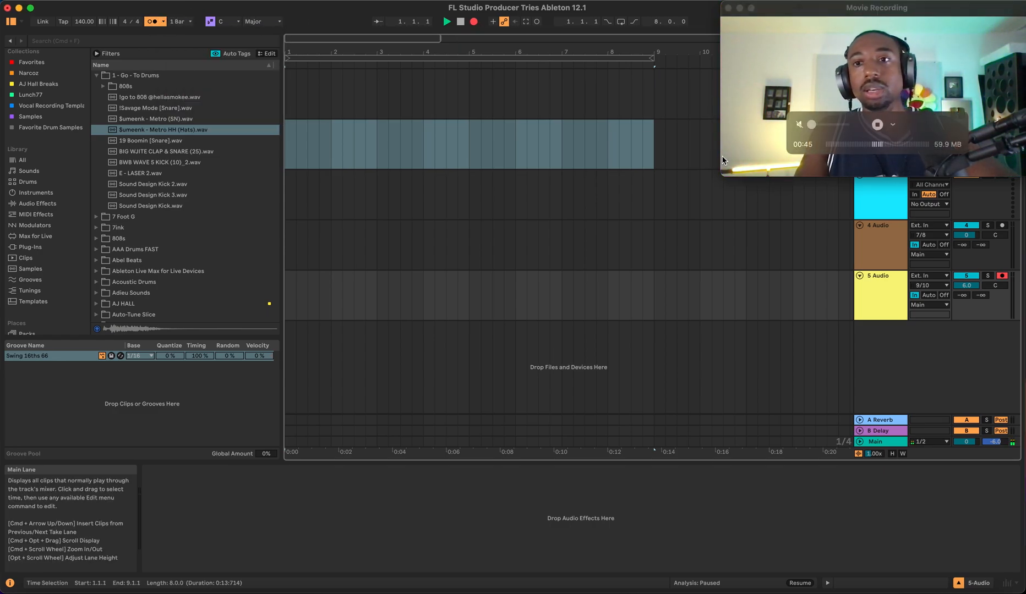
{"action": "mouse_move", "coordinate": [726, 124]}
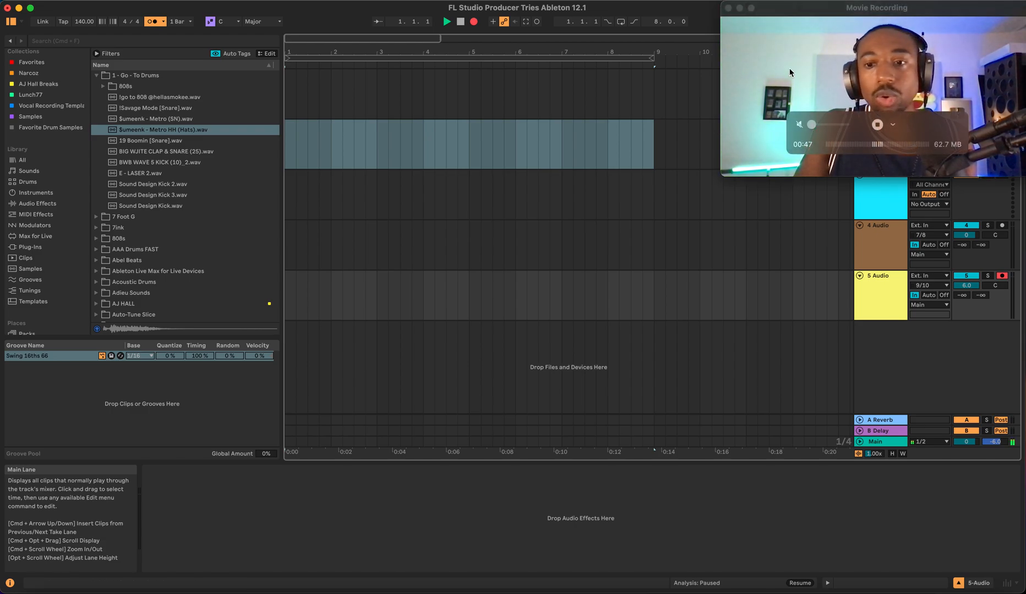
{"action": "left_click_drag", "start_coordinate": [803, 15], "coordinate": [797, 434]}
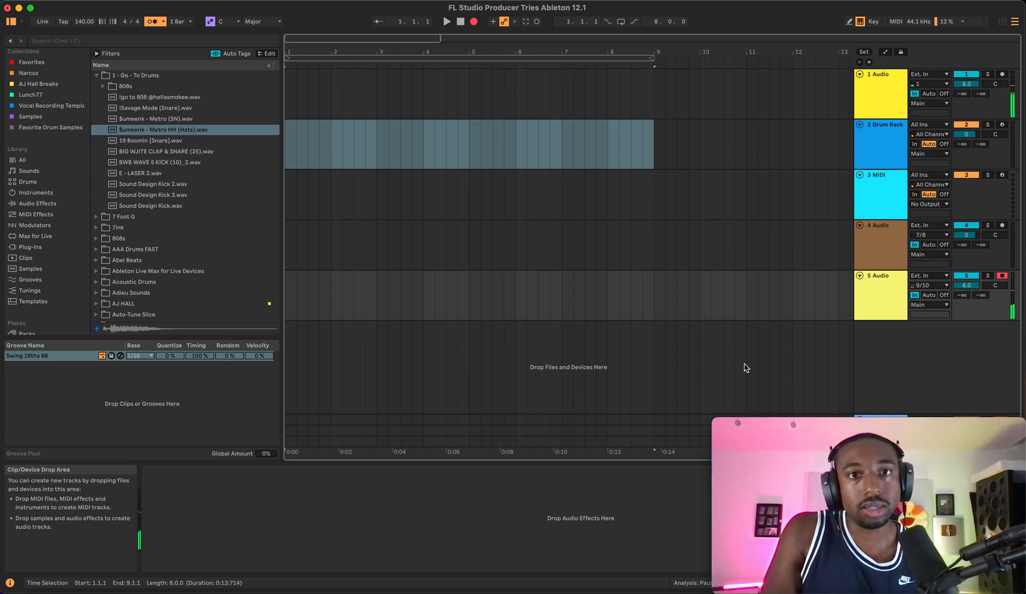
- Record the Drum Rack pattern onto the 5 Audio track for about 16 bars, then stop the transport
{"action": "left_click", "coordinate": [874, 153]}
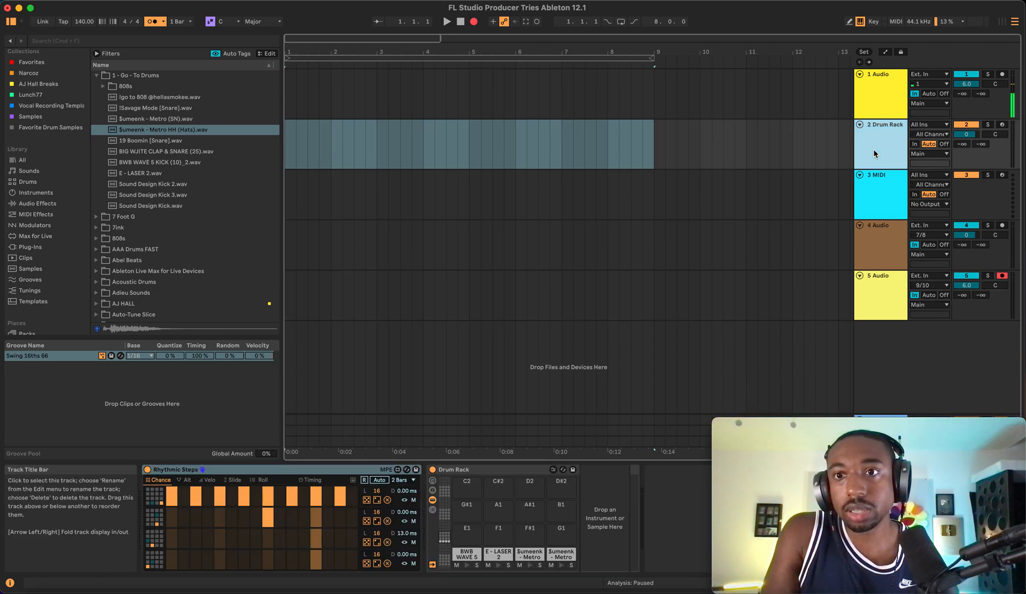
{"action": "left_click", "coordinate": [877, 290]}
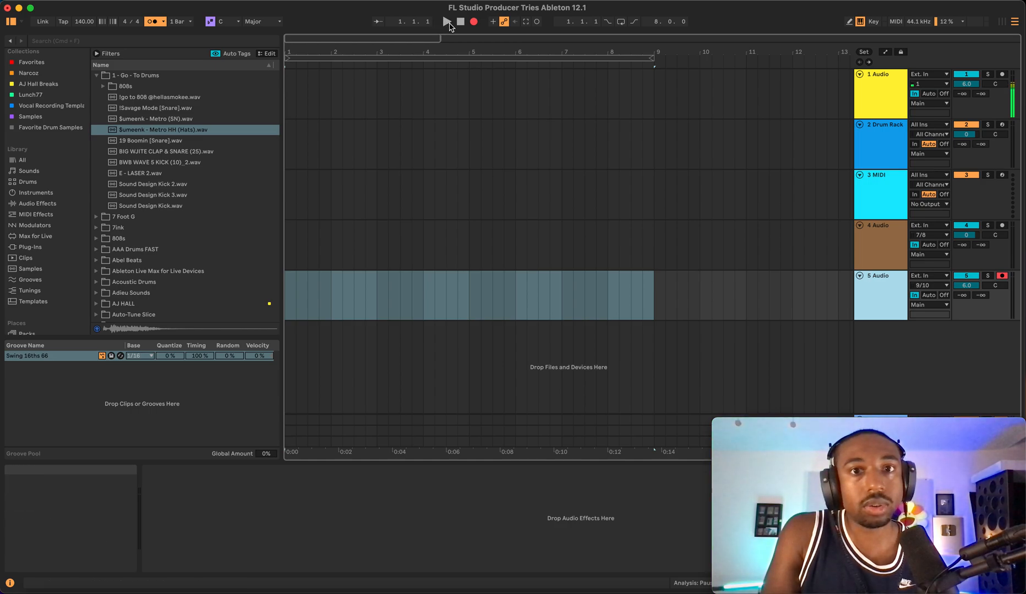
{"action": "left_click", "coordinate": [448, 23]}
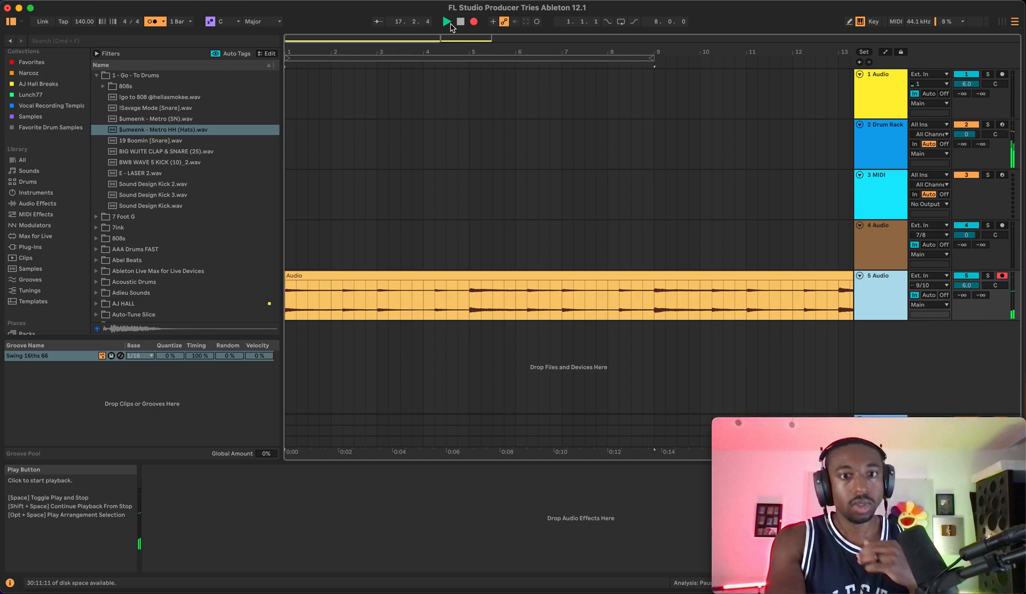
{"action": "key", "text": "space"}
- Extend the arrangement loop so it ends at bar 17
{"action": "scroll", "coordinate": [370, 157], "scroll_direction": "down", "scroll_amount": 5}
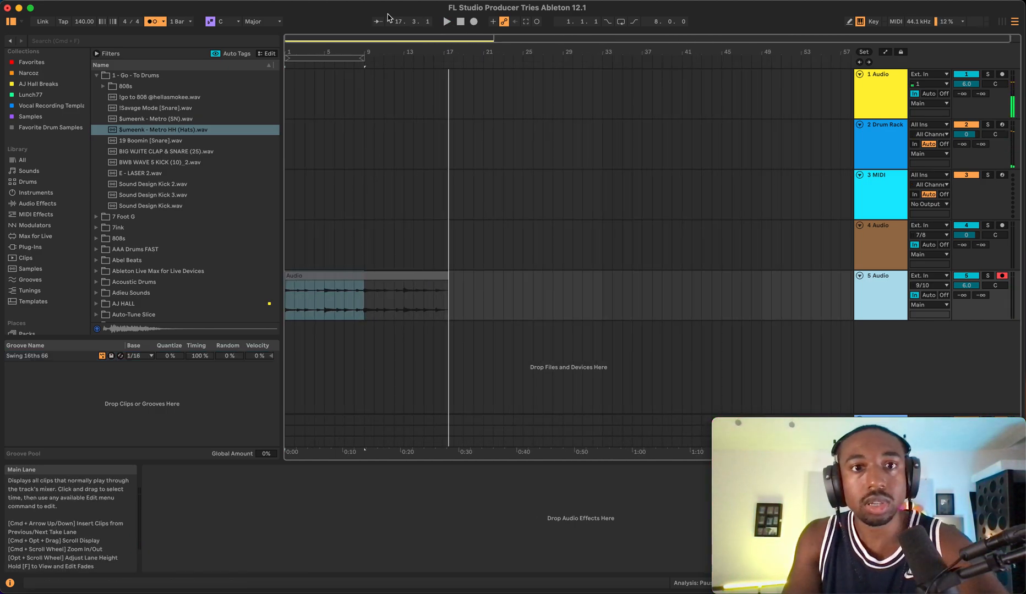
{"action": "left_click_drag", "start_coordinate": [364, 58], "coordinate": [446, 59]}
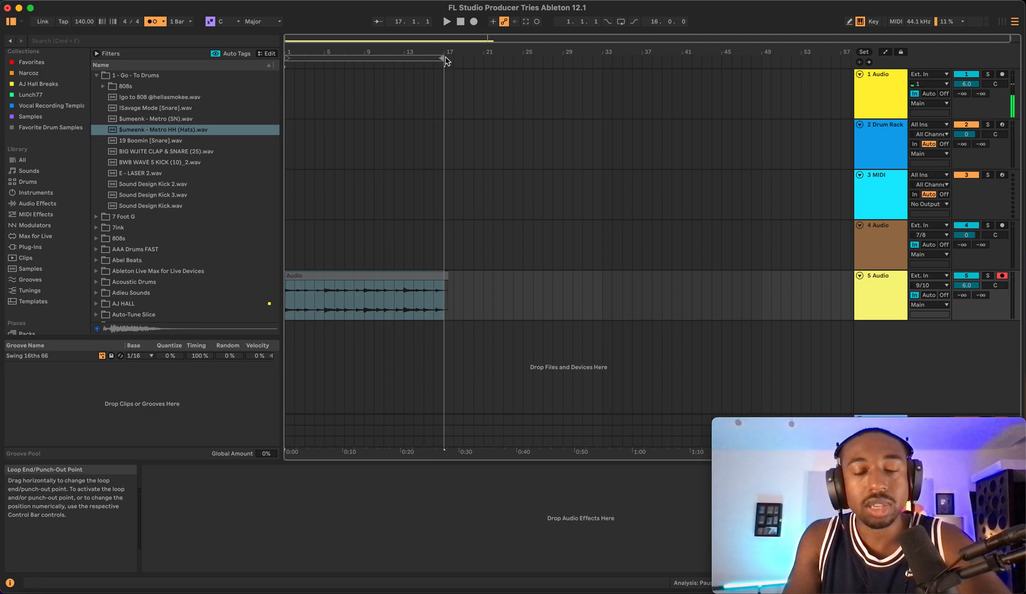
- Select the Drum Rack track at bar 17 and inspect the Rhythmic Steps sequencer's record and length options
{"action": "left_click", "coordinate": [449, 281]}
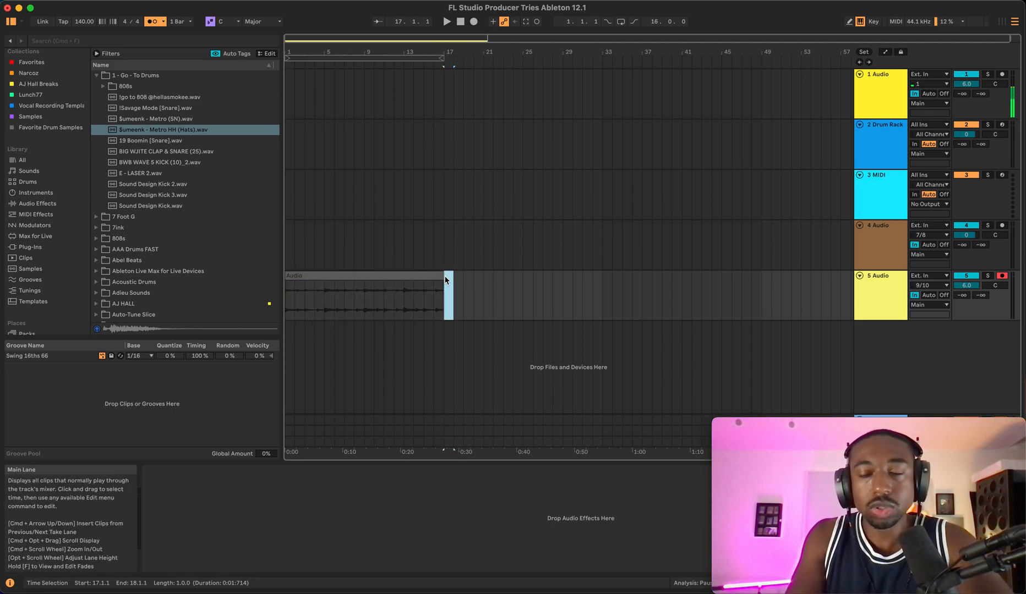
{"action": "scroll", "coordinate": [578, 210], "scroll_direction": "up", "scroll_amount": 2}
{"action": "key", "text": "Up"}
{"action": "key", "text": "Up"}
{"action": "key", "text": "Up"}
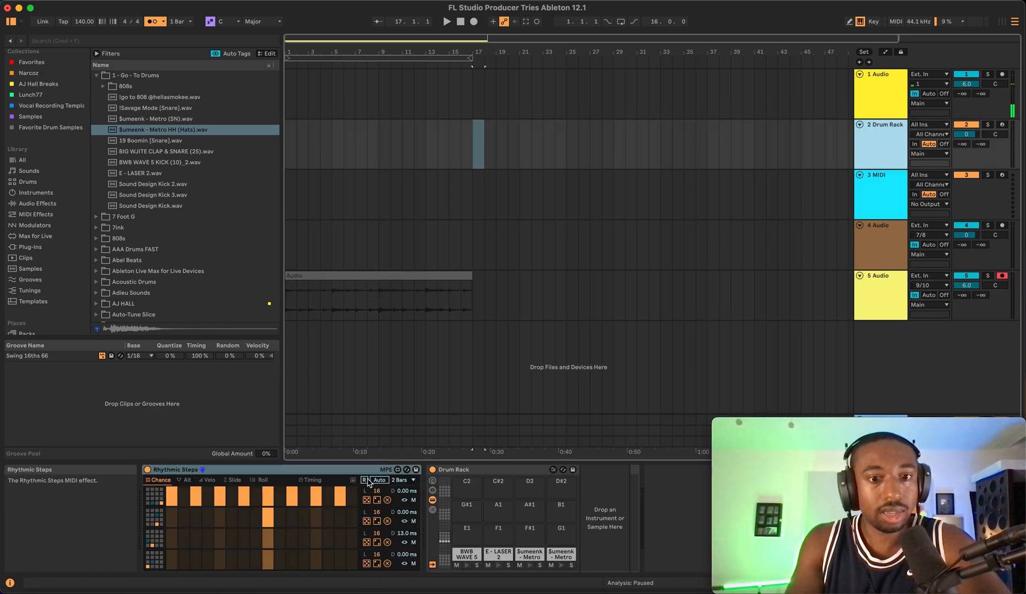
{"action": "left_click", "coordinate": [400, 480]}
{"action": "left_click", "coordinate": [375, 484]}
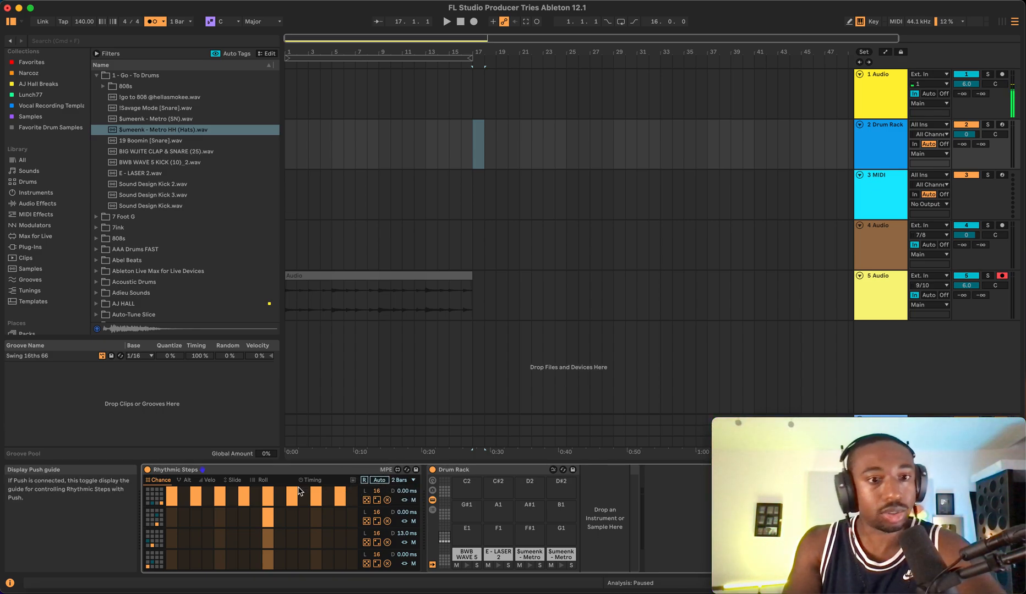
{"action": "left_click", "coordinate": [413, 480]}
{"action": "left_click", "coordinate": [414, 482]}
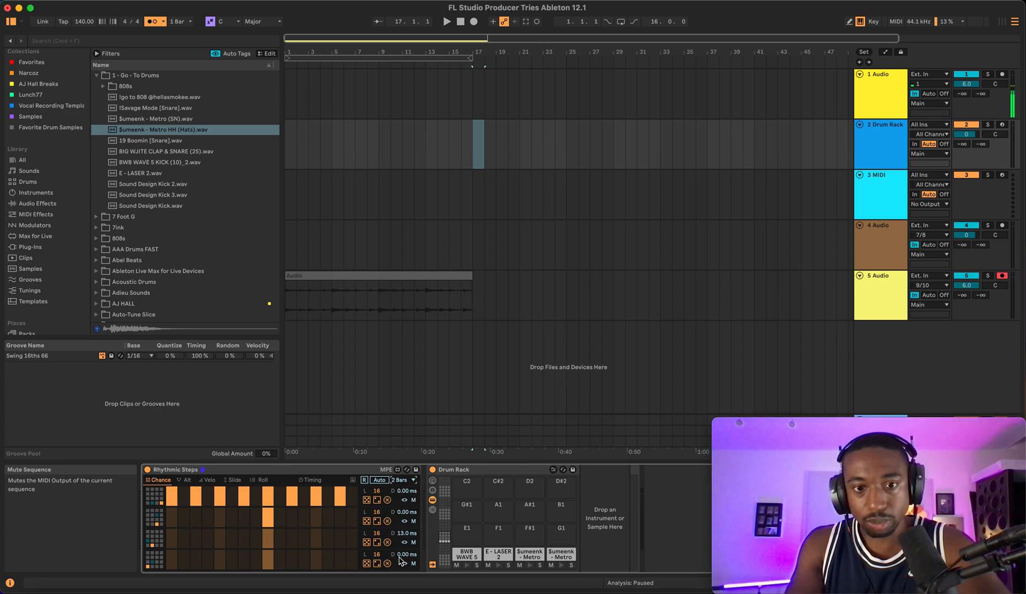
- Play the arrangement while viewing the Rhythmic Steps Velo, Roll, Timing and Chance lanes
{"action": "key", "text": "space"}
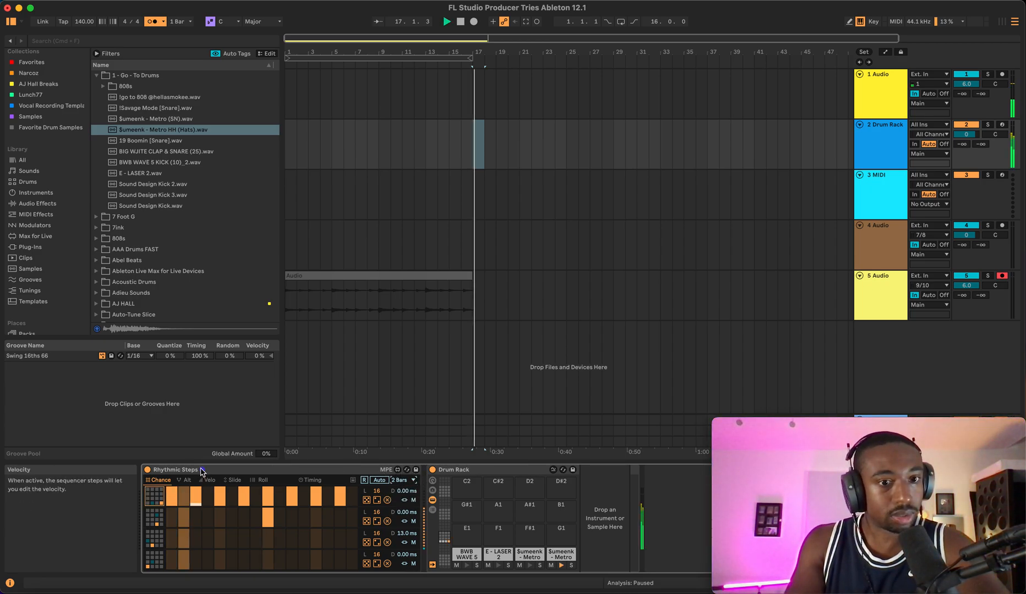
{"action": "left_click", "coordinate": [188, 481]}
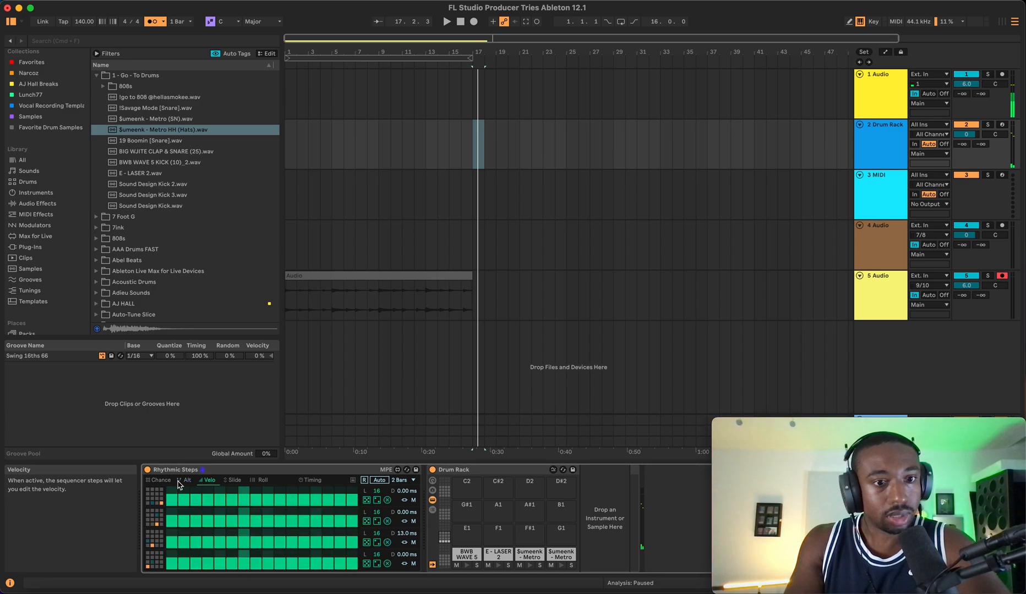
{"action": "left_click", "coordinate": [262, 482]}
{"action": "left_click", "coordinate": [312, 482]}
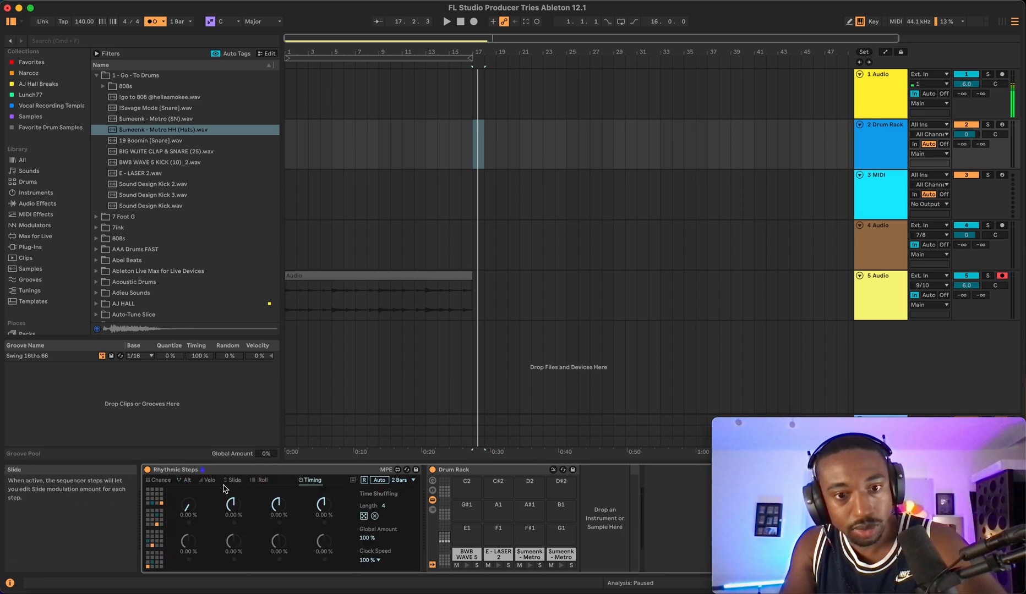
{"action": "left_click", "coordinate": [168, 483]}
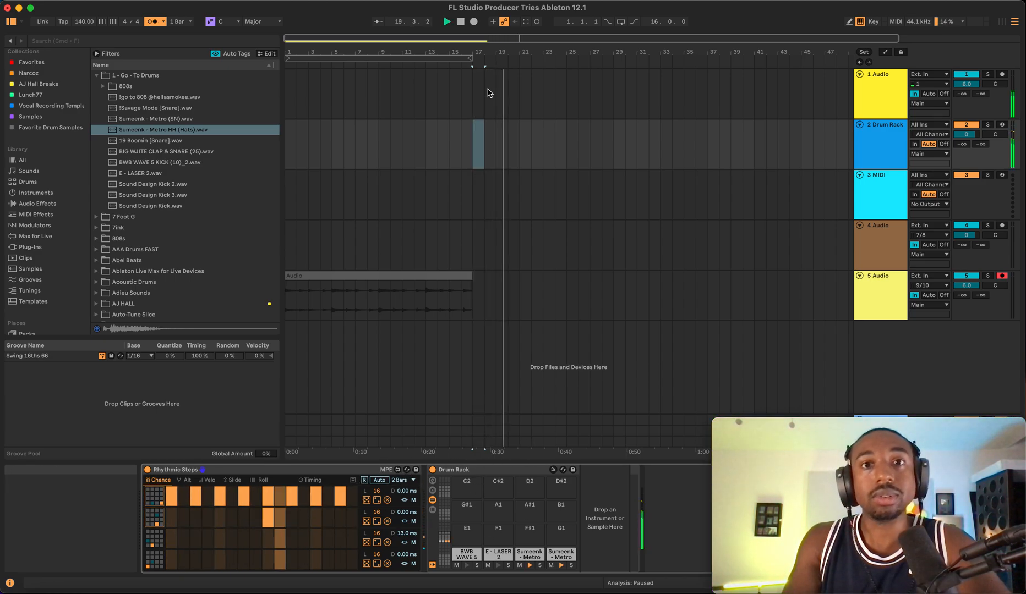
- Return to the song start, set the 5 Audio track's monitoring to Auto, and play back the recording
{"action": "left_click", "coordinate": [455, 57]}
{"action": "left_click", "coordinate": [461, 24]}
{"action": "left_click", "coordinate": [461, 22]}
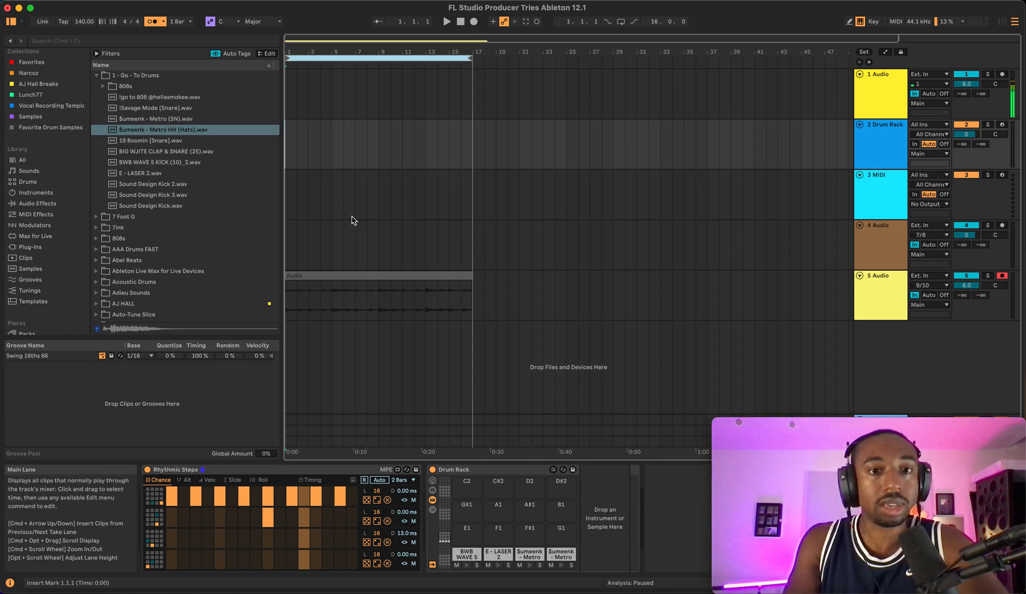
{"action": "left_click", "coordinate": [934, 296]}
{"action": "key", "text": "space"}
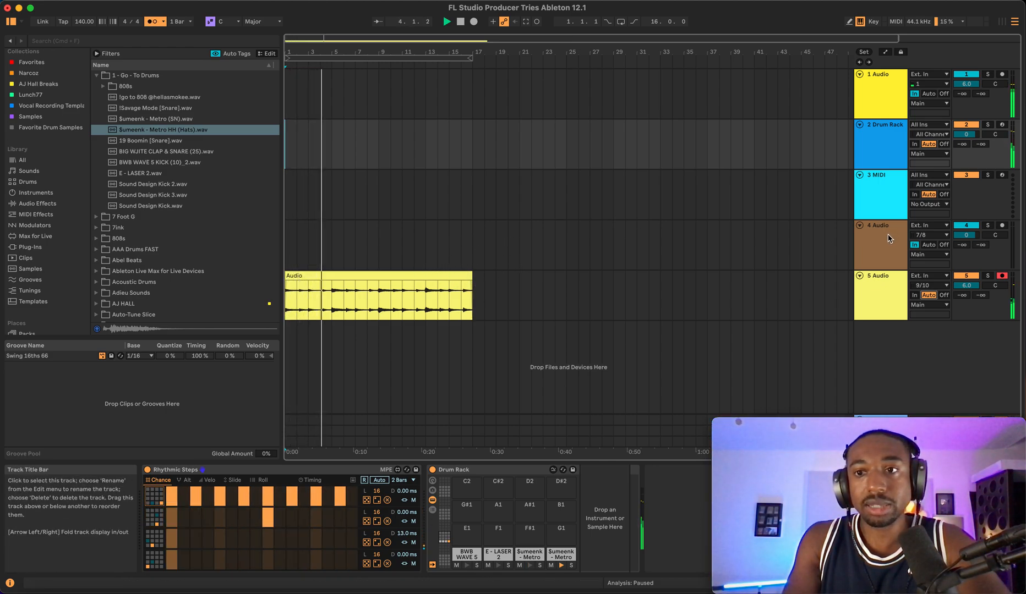
- Deactivate the 1 Audio track and arm the 4 Audio track for recording
{"action": "left_click", "coordinate": [903, 246]}
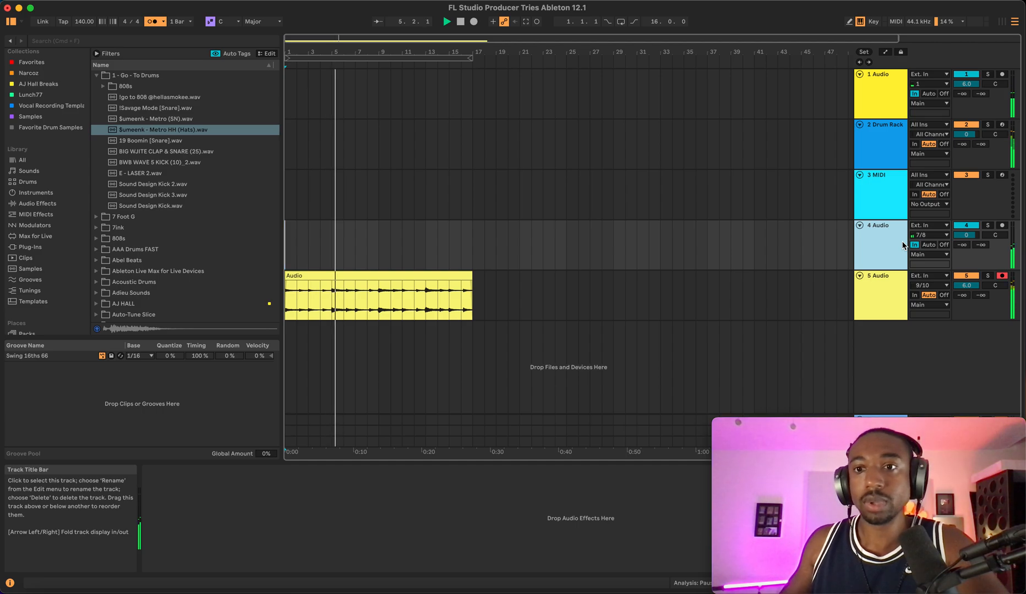
{"action": "left_click", "coordinate": [966, 75]}
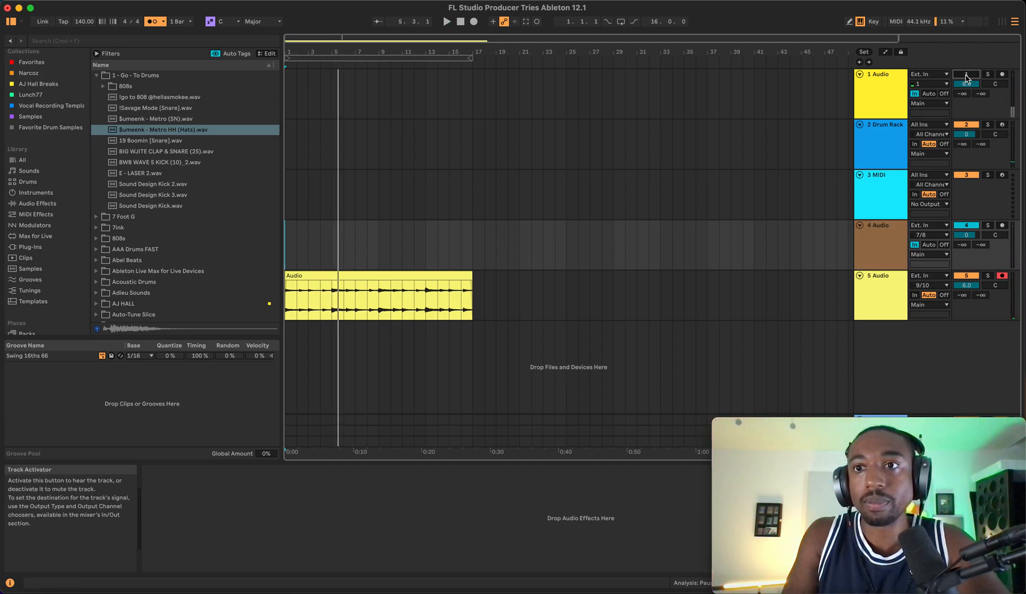
{"action": "left_click", "coordinate": [1002, 225]}
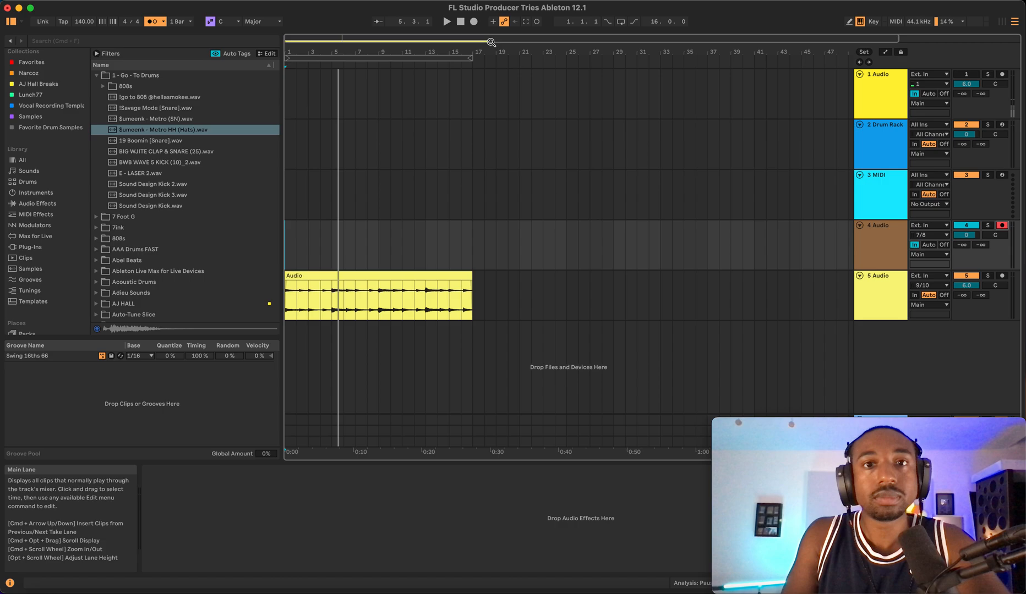
- Play back the arrangement from the start to audition the tracks
{"action": "left_click", "coordinate": [461, 23]}
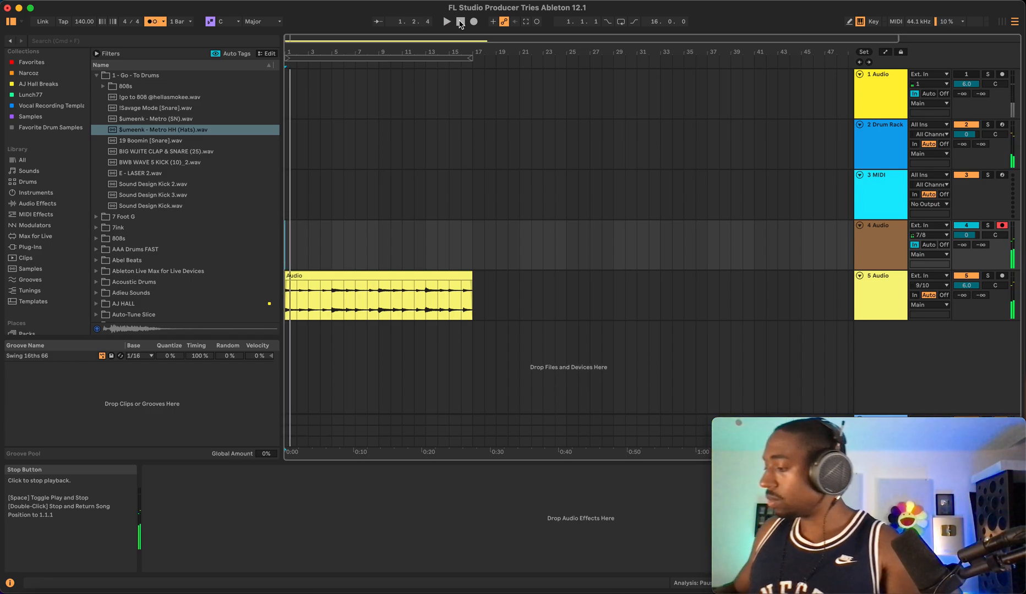
{"action": "left_click", "coordinate": [460, 23]}
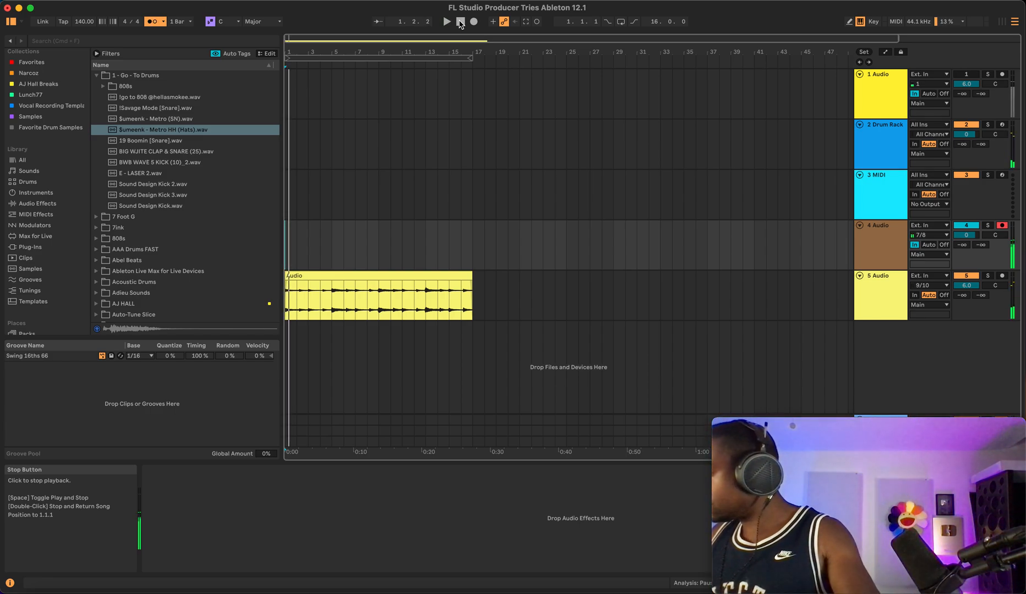
{"action": "key", "text": "space"}
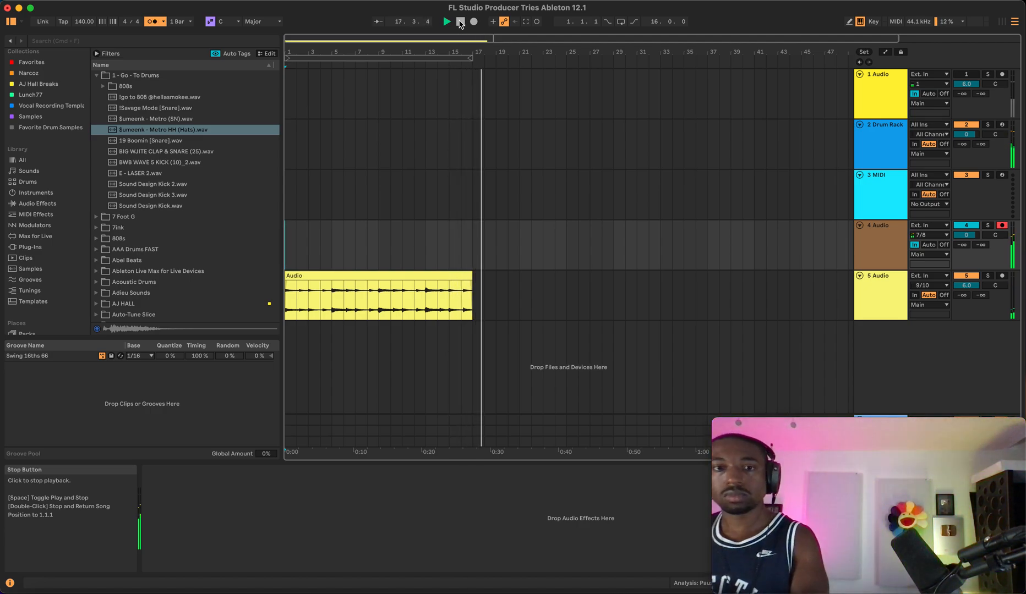
{"action": "left_click", "coordinate": [461, 21]}
{"action": "key", "text": "space"}
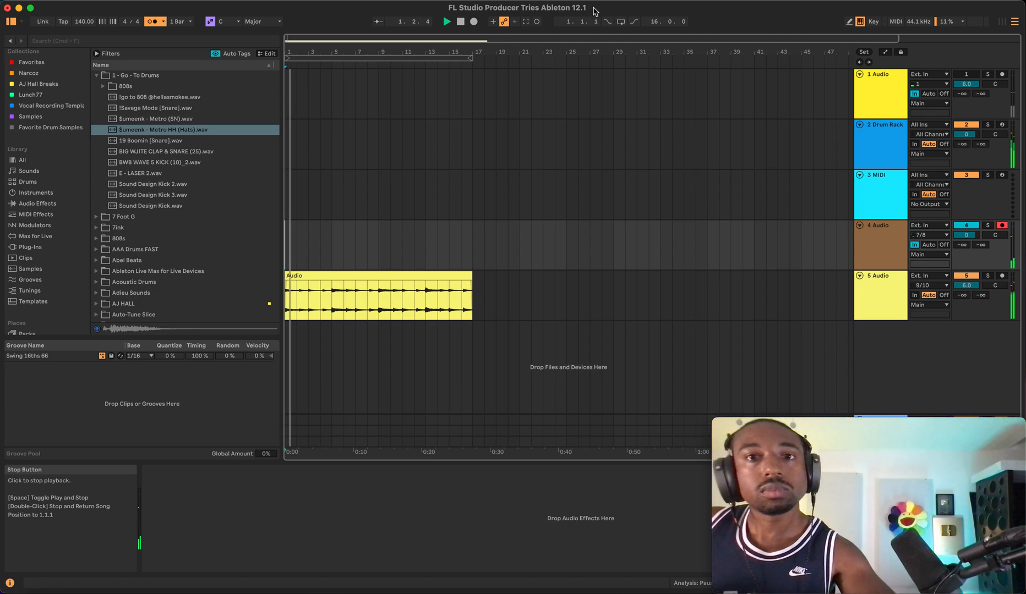
- Turn on the arrangement loop and record onto the 4 Audio track from bar 1, then stop
{"action": "left_click", "coordinate": [620, 22]}
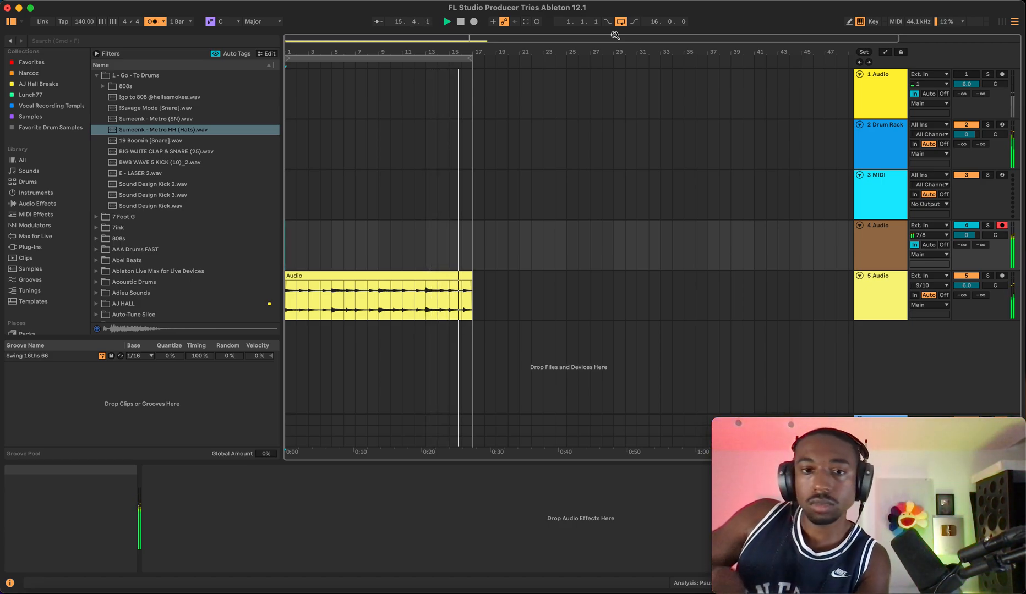
{"action": "left_click", "coordinate": [461, 27]}
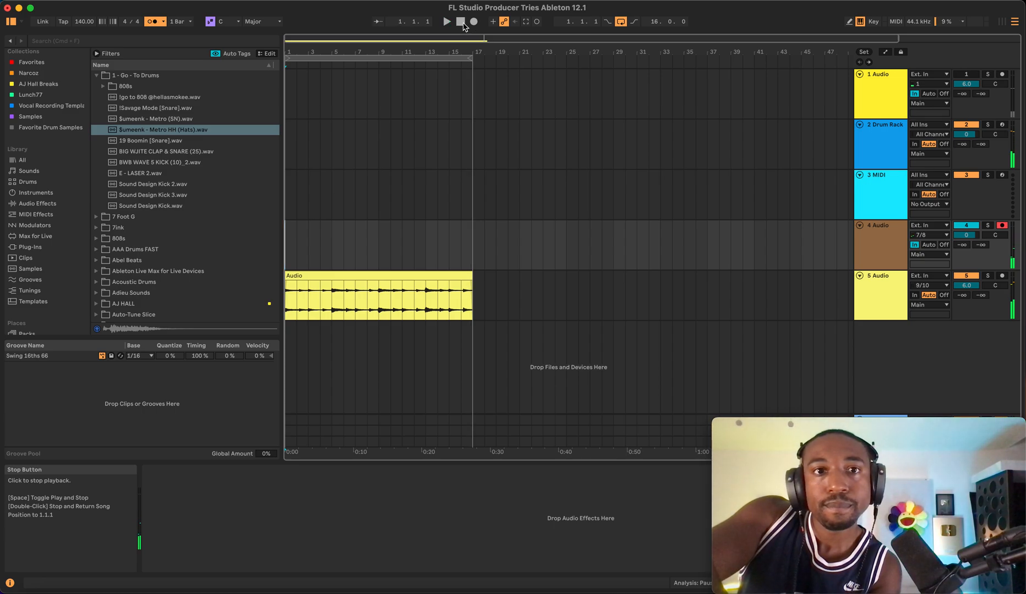
{"action": "left_click", "coordinate": [475, 23]}
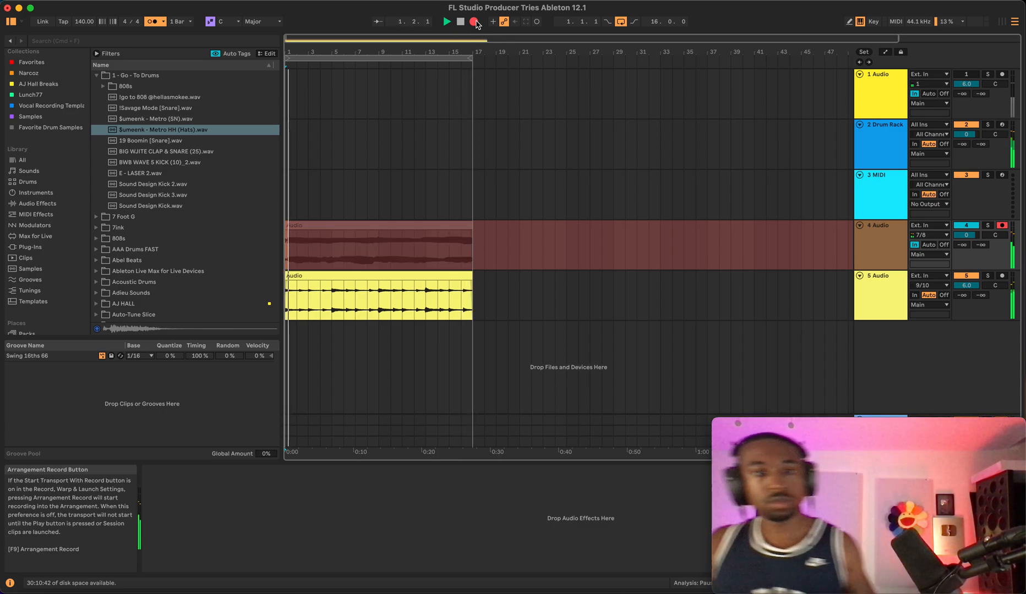
{"action": "key", "text": "space"}
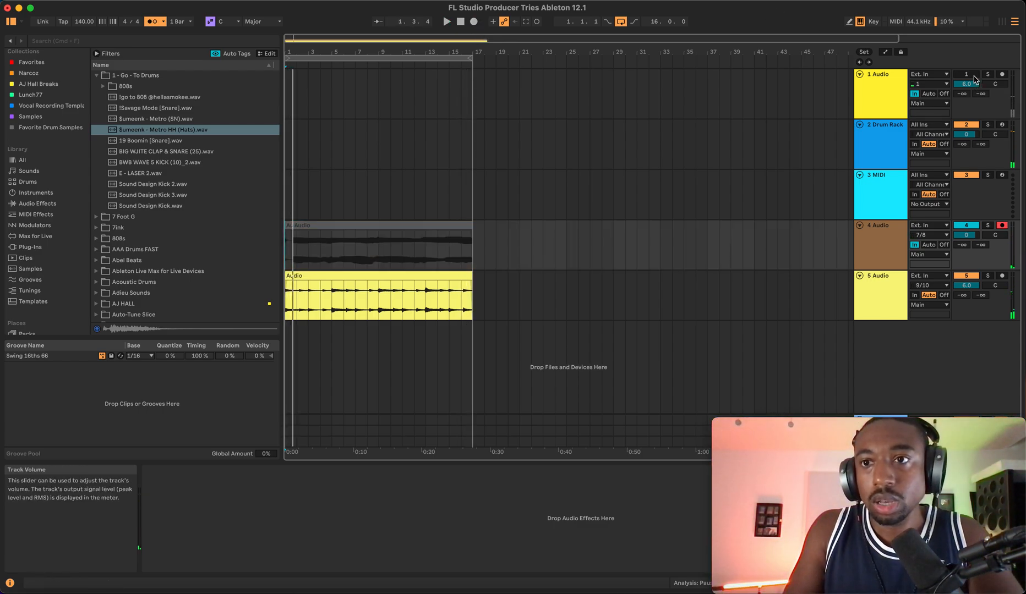
- Select the 4 Audio clip and browse the library's All and Audio Effects categories
{"action": "left_click", "coordinate": [290, 224]}
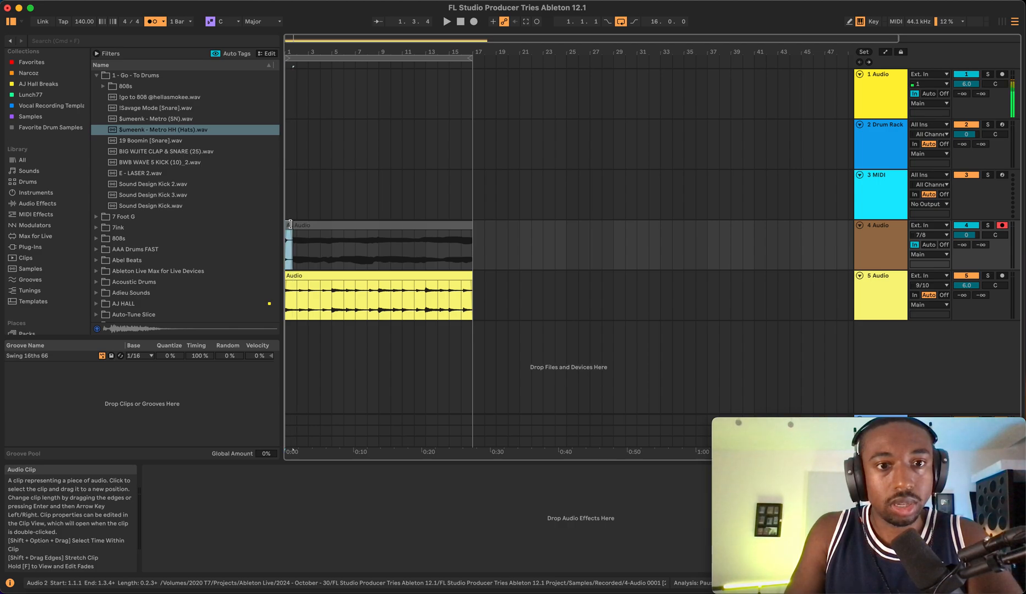
{"action": "left_click_drag", "start_coordinate": [290, 224], "coordinate": [287, 225]}
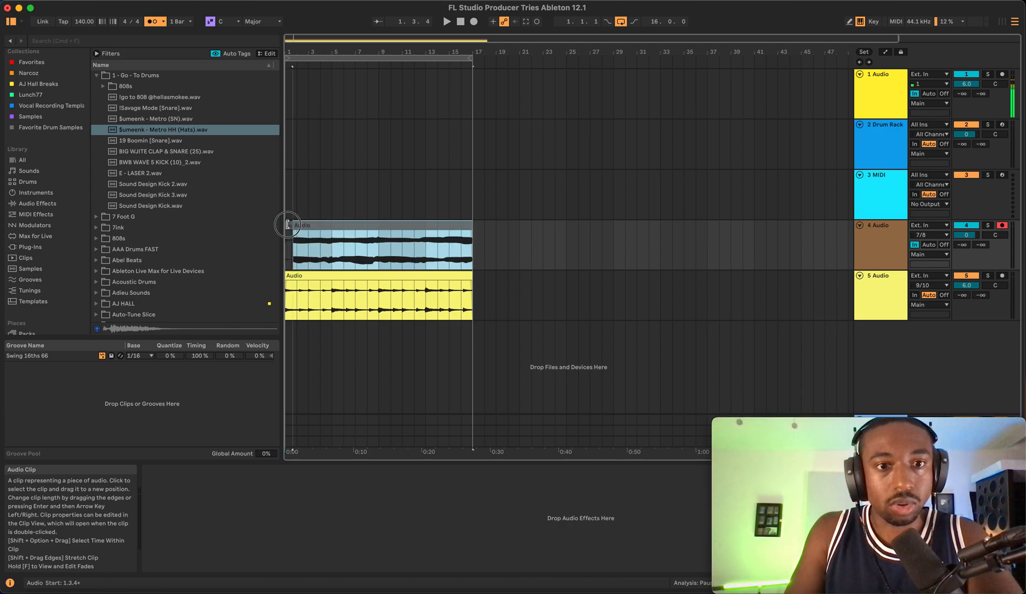
{"action": "left_click", "coordinate": [27, 161]}
{"action": "left_click", "coordinate": [136, 239]}
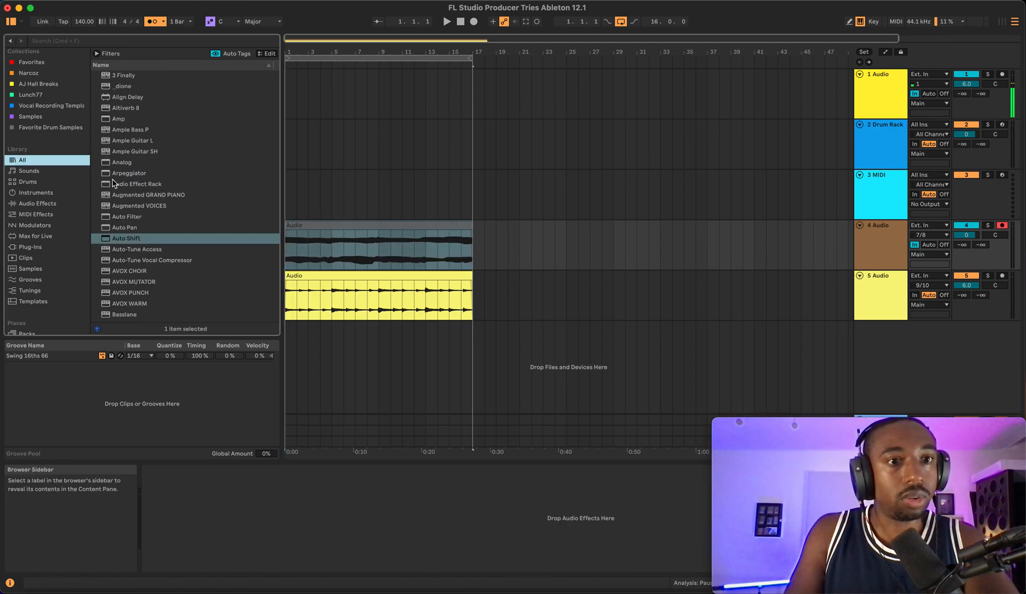
{"action": "left_click", "coordinate": [134, 240]}
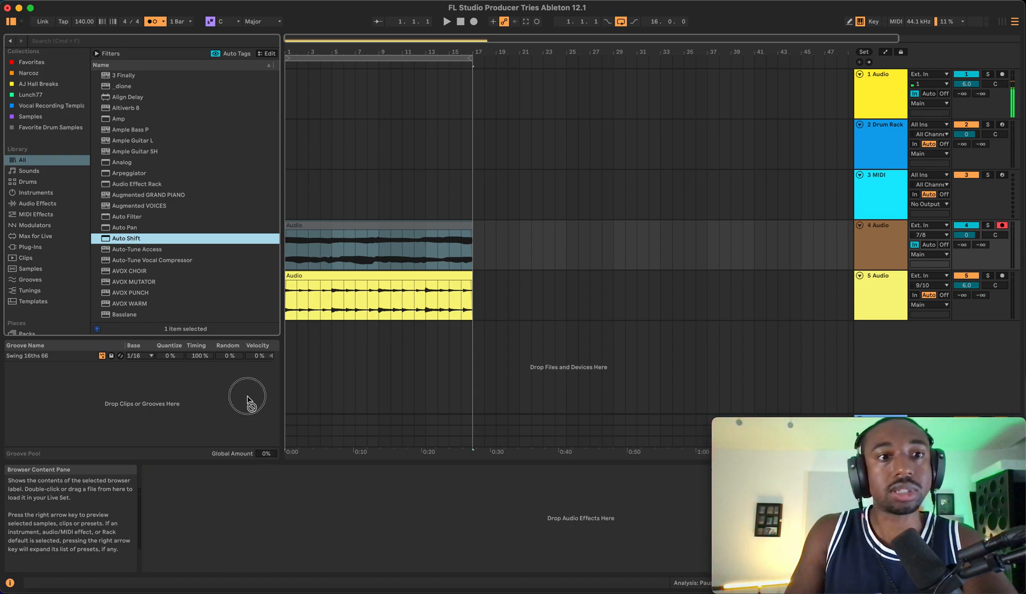
{"action": "left_click", "coordinate": [37, 204]}
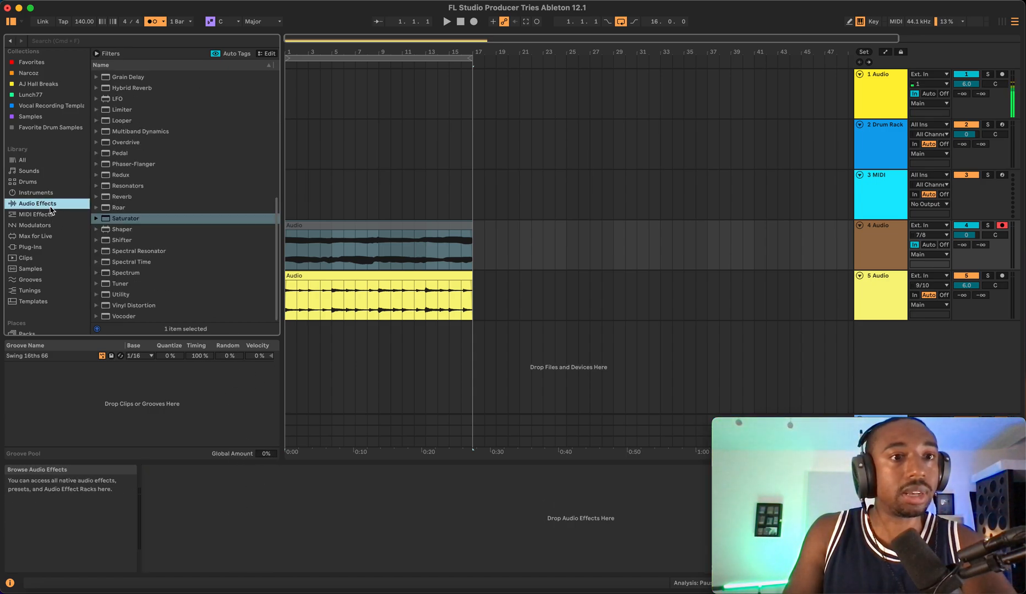
{"action": "scroll", "coordinate": [118, 153], "scroll_direction": "up", "scroll_amount": 3}
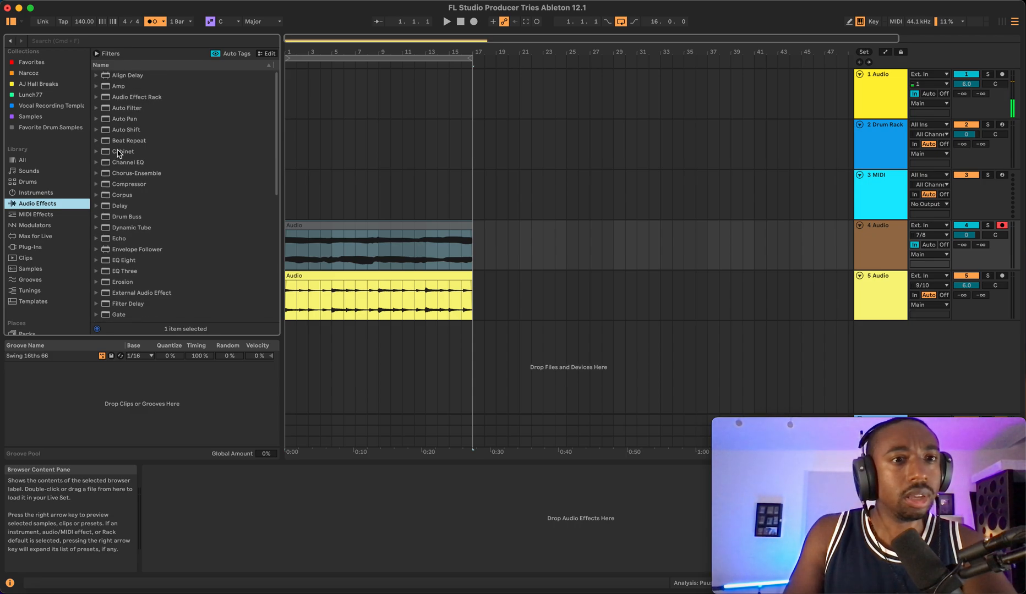
- Start playback and select bars 1 to 5 on the 2 Drum Rack track to show its Rhythmic Steps device
{"action": "left_click", "coordinate": [873, 91]}
{"action": "key", "text": "space"}
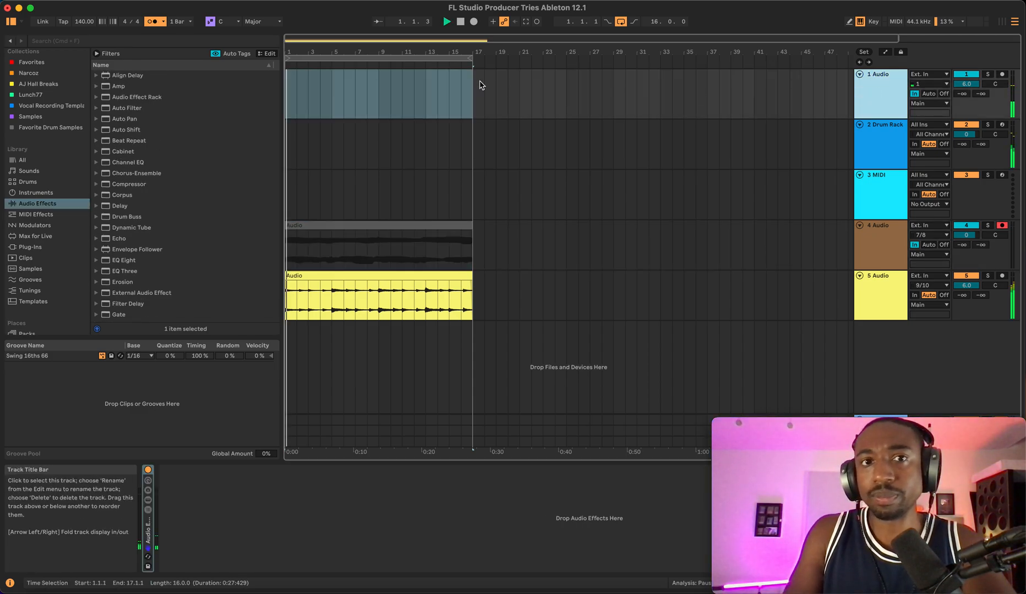
{"action": "left_click", "coordinate": [878, 146]}
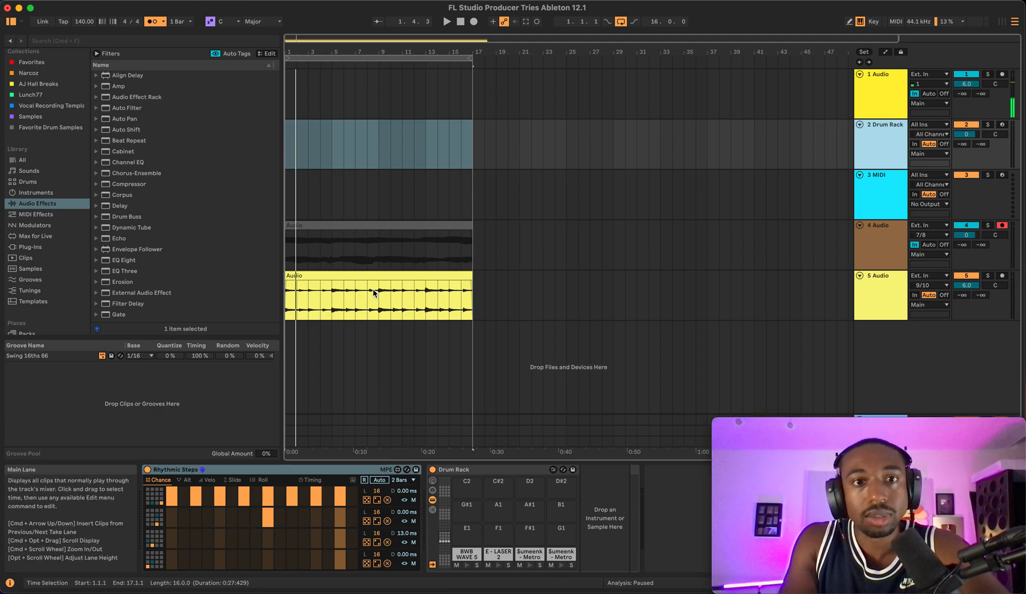
{"action": "left_click", "coordinate": [323, 154]}
{"action": "left_click", "coordinate": [334, 153]}
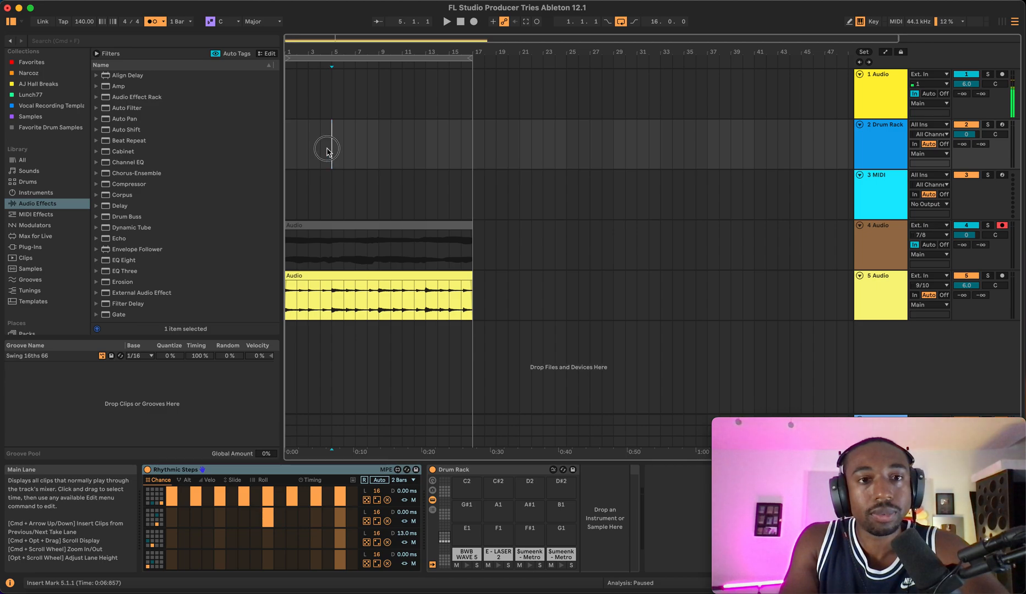
{"action": "left_click_drag", "start_coordinate": [327, 150], "coordinate": [288, 162]}
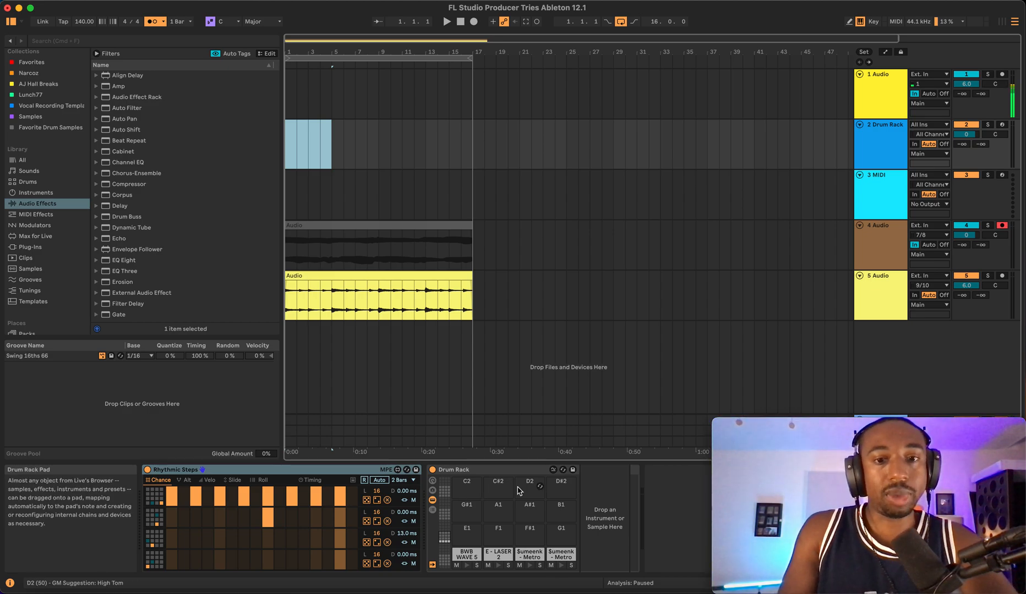
- In Rhythmic Steps, return to the Chance page, set the Auto Trigger Rate to 2 Bars and turn on Auto Retrigger
{"action": "left_click", "coordinate": [189, 481]}
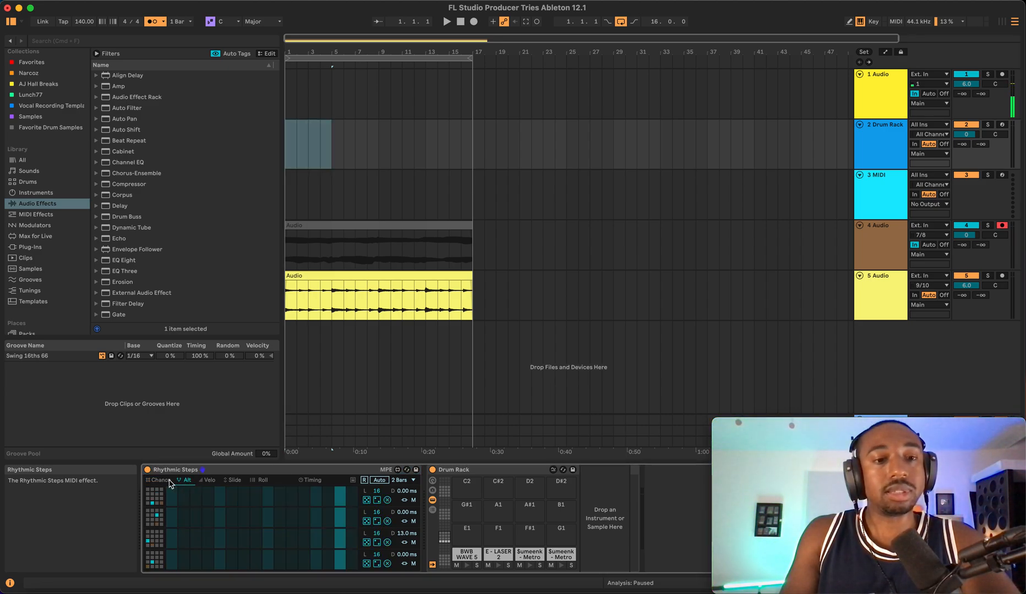
{"action": "left_click", "coordinate": [169, 481]}
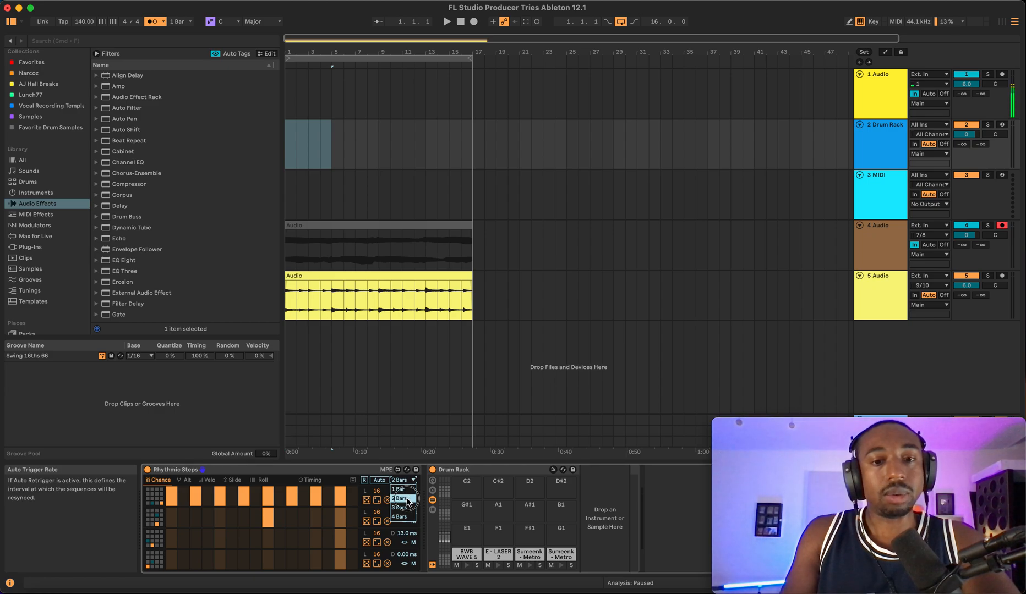
{"action": "left_click", "coordinate": [407, 500]}
{"action": "right_click", "coordinate": [405, 481]}
{"action": "left_click", "coordinate": [405, 481]}
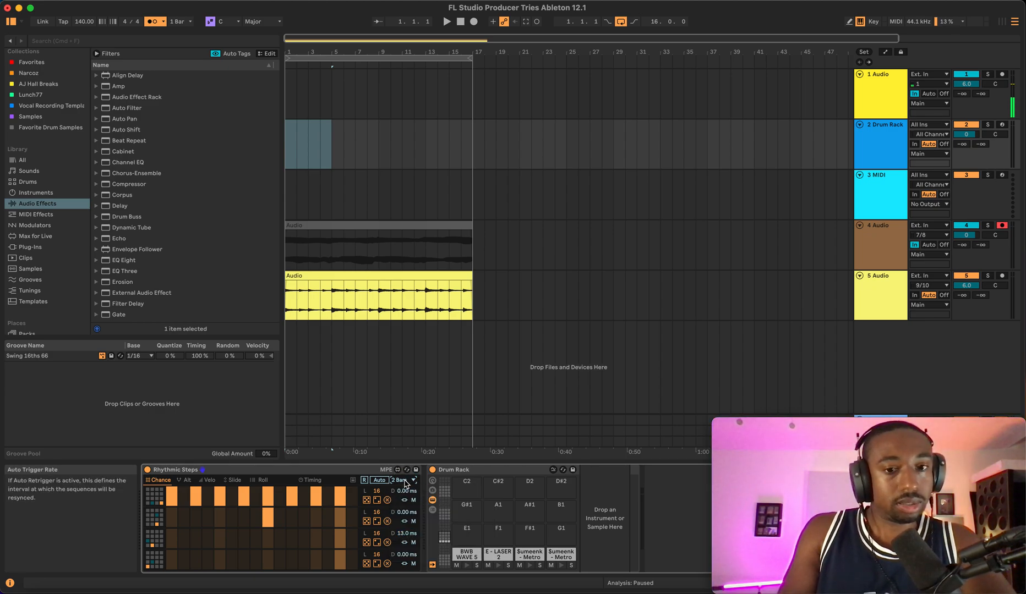
{"action": "right_click", "coordinate": [406, 482]}
{"action": "left_click", "coordinate": [381, 482]}
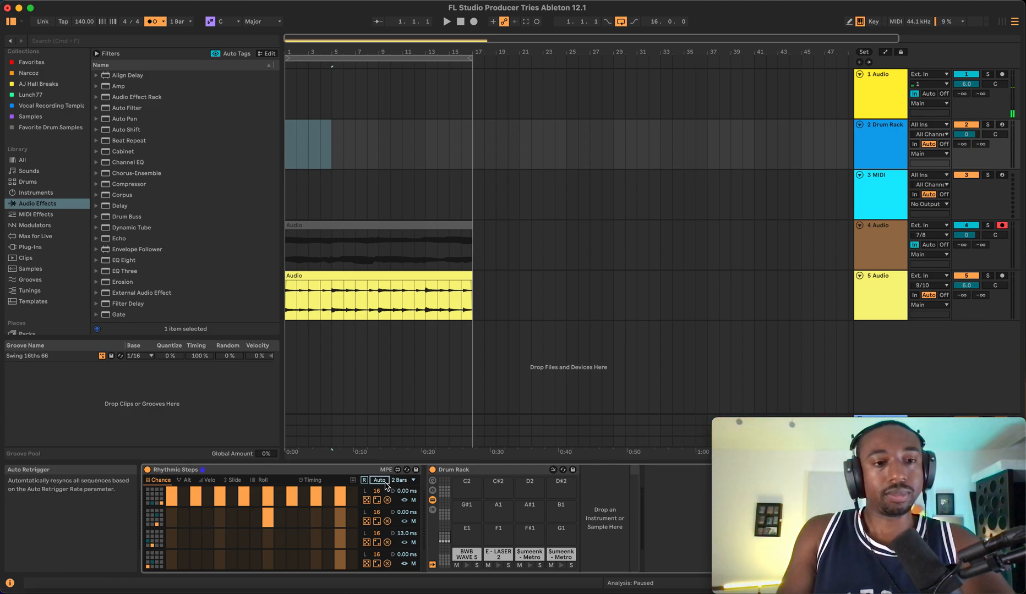
- Audition the pattern while switching the Auto Trigger Rate to 4 Bars and back to 2 Bars
{"action": "key", "text": "space"}
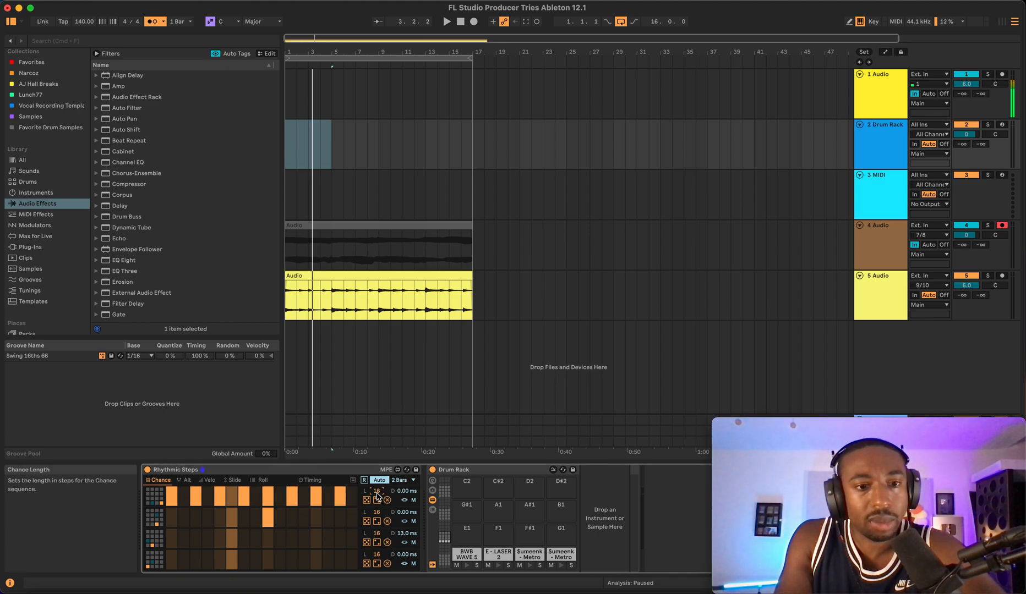
{"action": "key", "text": "space"}
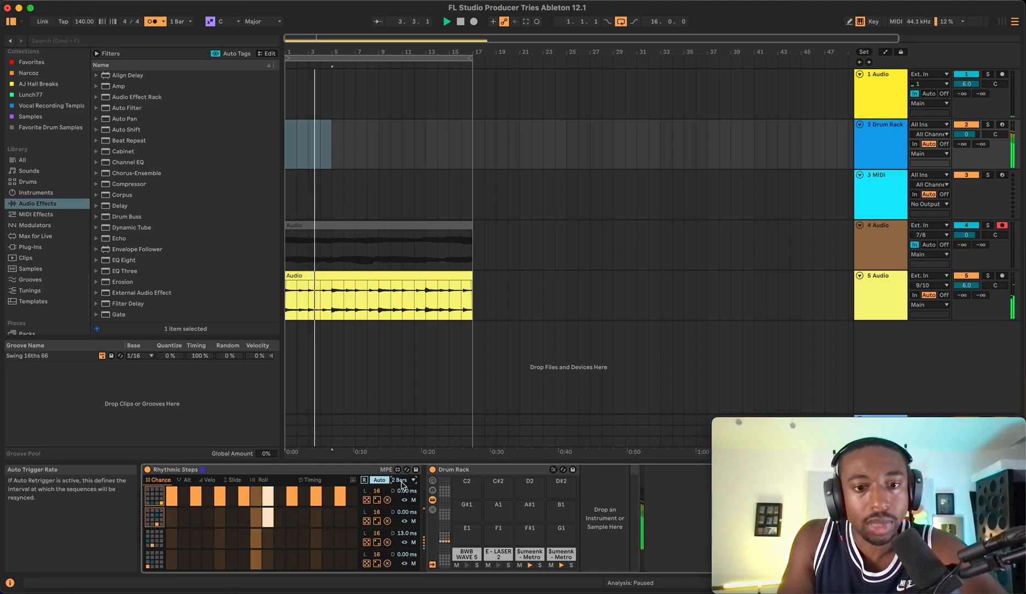
{"action": "left_click", "coordinate": [400, 480]}
{"action": "left_click", "coordinate": [399, 517]}
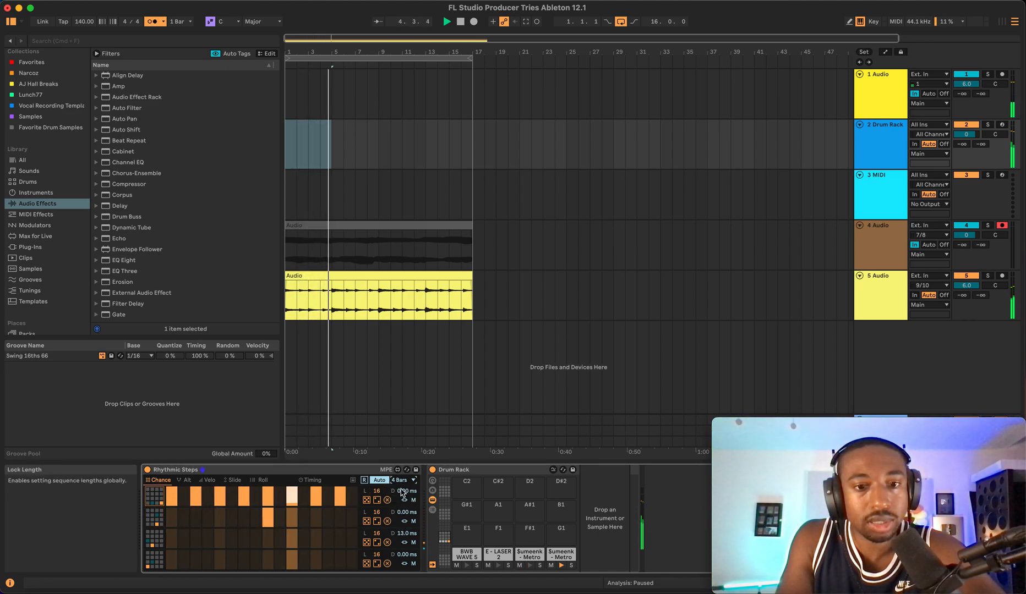
{"action": "left_click", "coordinate": [400, 480]}
{"action": "left_click", "coordinate": [400, 498]}
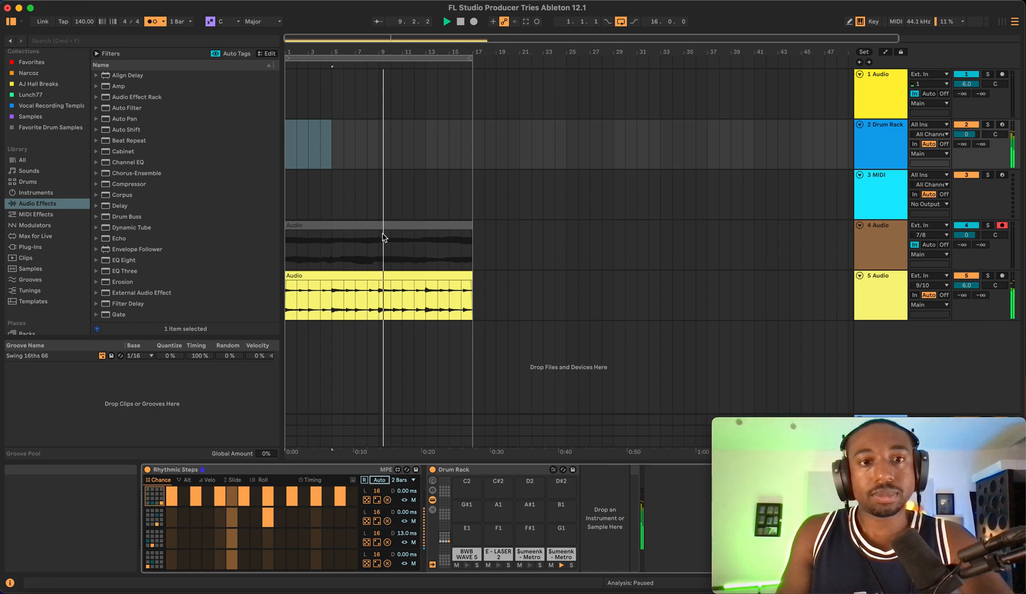
- Audition the arrangement from different positions along the 2 Drum Rack lane
{"action": "key", "text": "space"}
{"action": "left_click", "coordinate": [358, 155]}
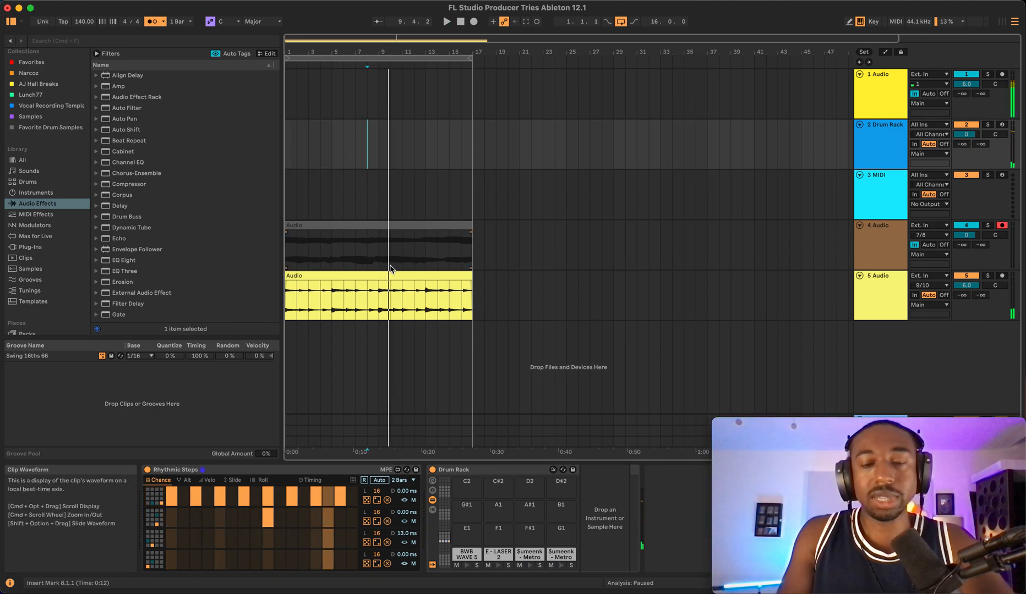
{"action": "left_click", "coordinate": [419, 143]}
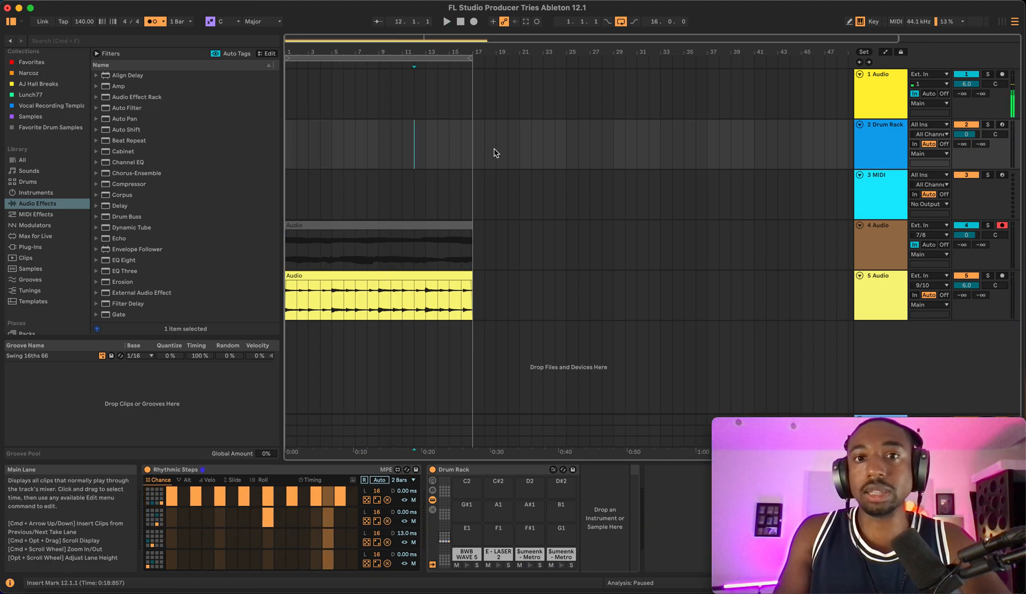
{"action": "key", "text": "space"}
{"action": "key", "text": "space"}
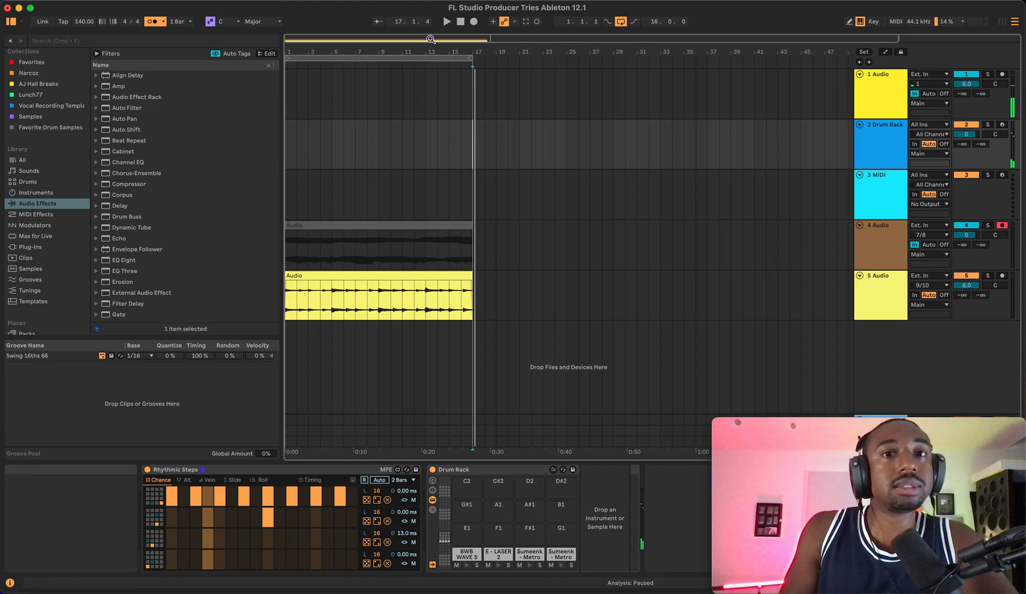
- Select the arrangement loop, restart playback, and set the 4 Audio track's monitoring to Auto
{"action": "left_click", "coordinate": [412, 60]}
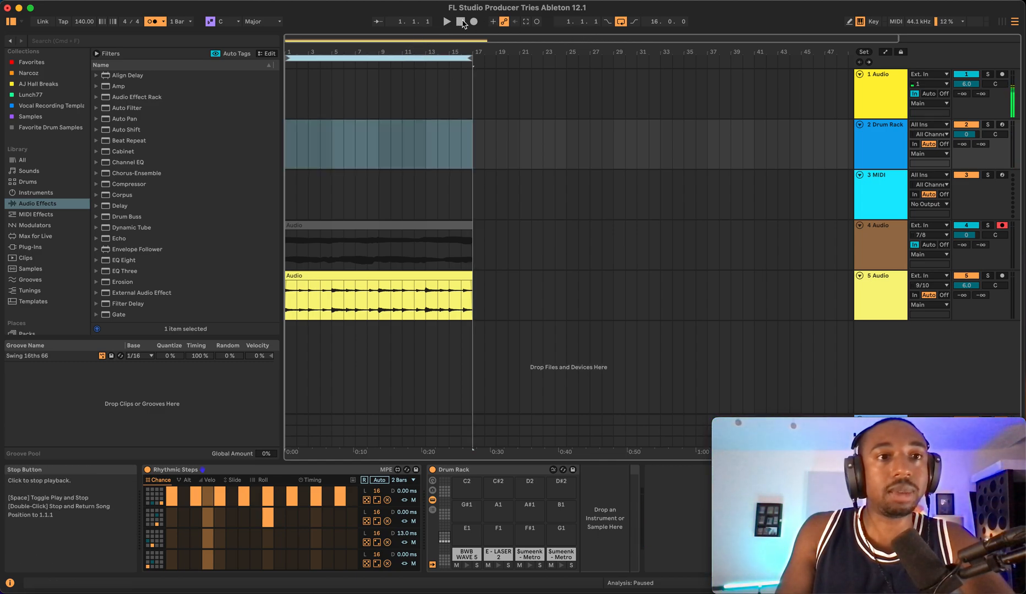
{"action": "left_click", "coordinate": [463, 24]}
{"action": "key", "text": "space"}
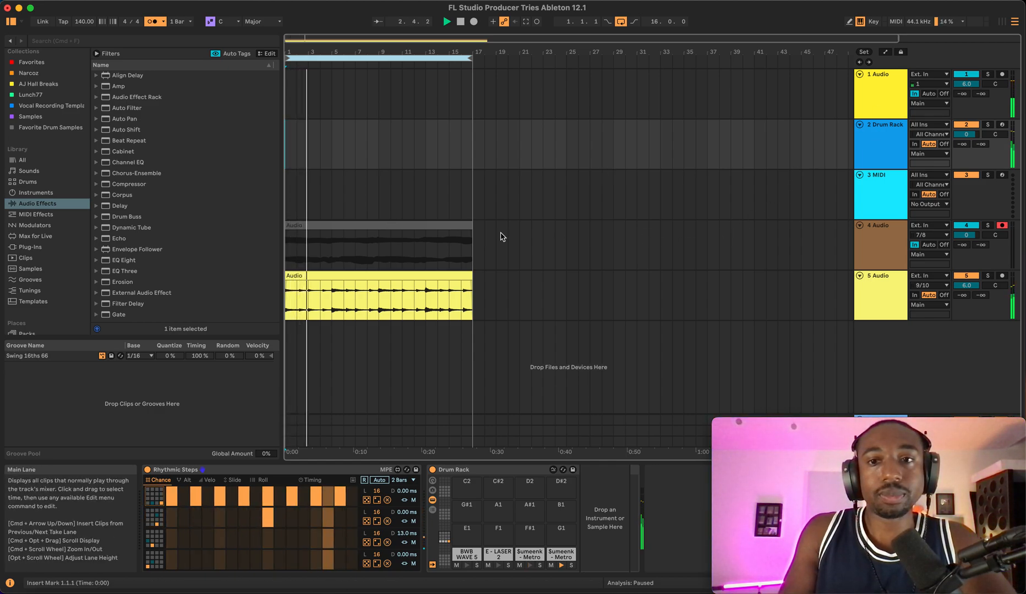
{"action": "left_click", "coordinate": [929, 245]}
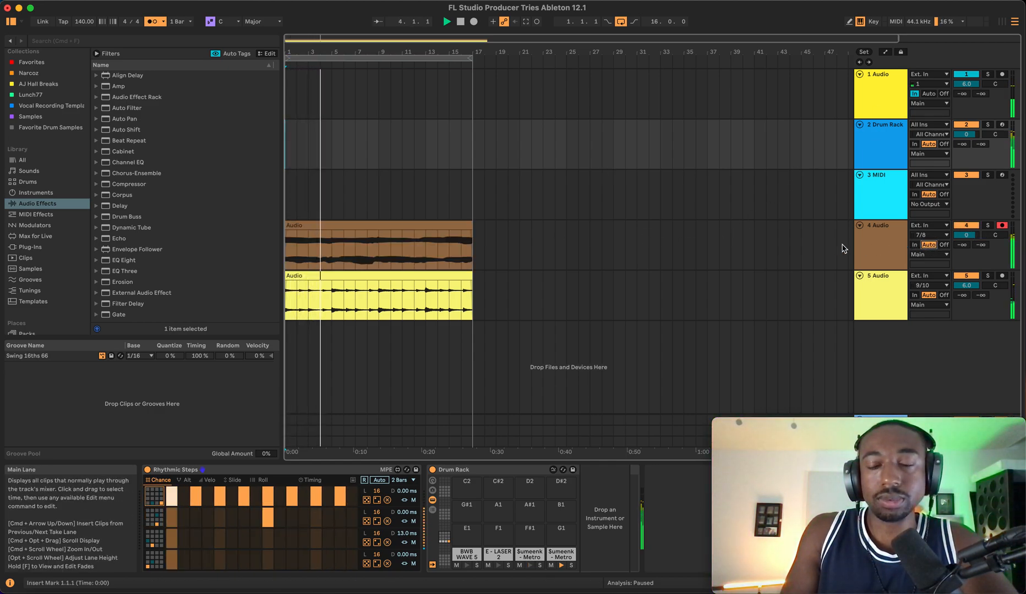
- Extract a groove from the 5 Audio clip and commit it as the Audio groove on the 4 Audio clip
{"action": "right_click", "coordinate": [306, 279]}
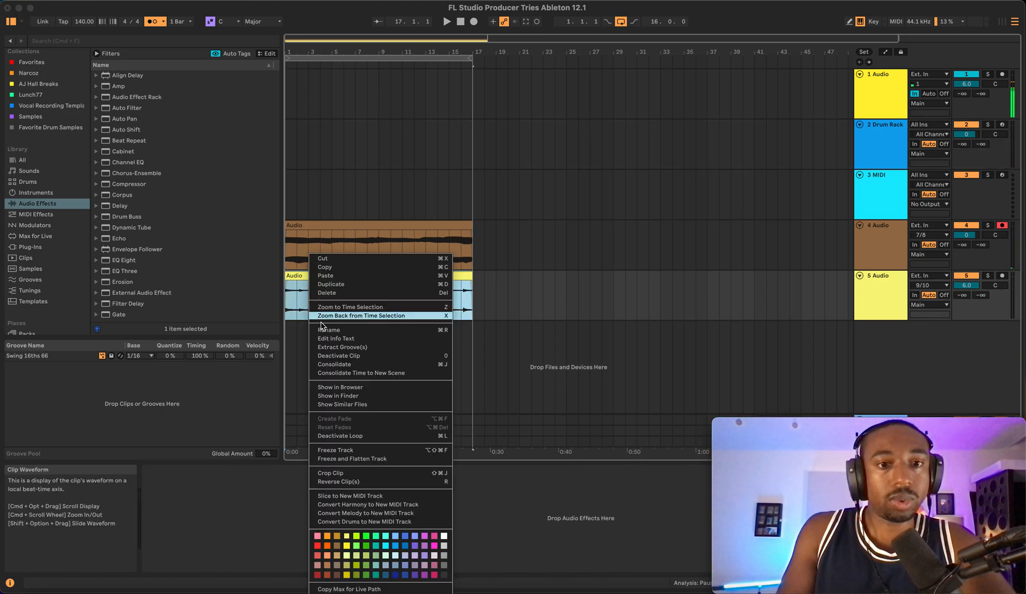
{"action": "left_click", "coordinate": [333, 347]}
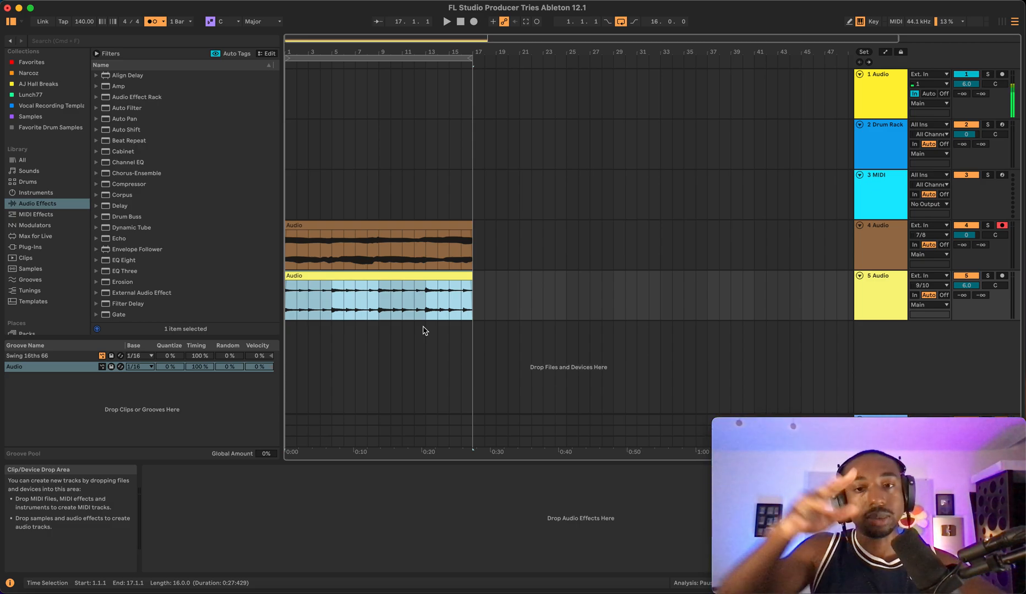
{"action": "left_click", "coordinate": [328, 228]}
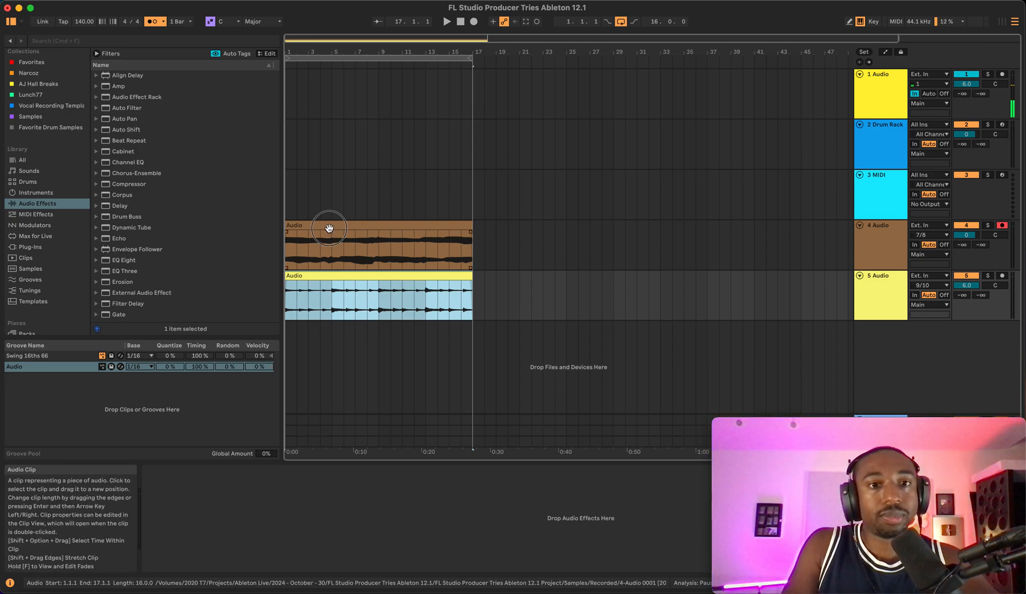
{"action": "double_click", "coordinate": [328, 228]}
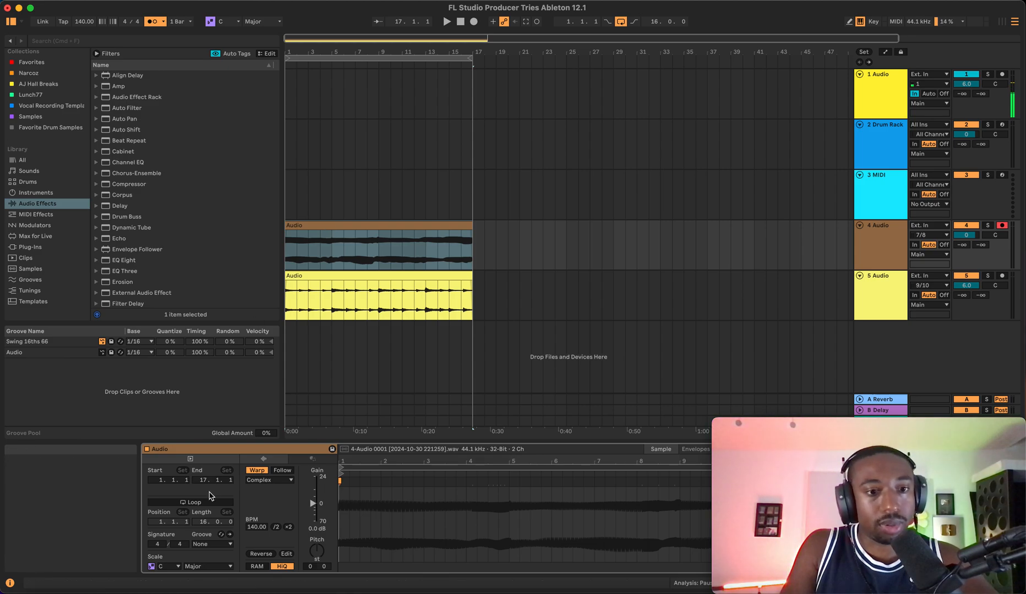
{"action": "left_click", "coordinate": [224, 545]}
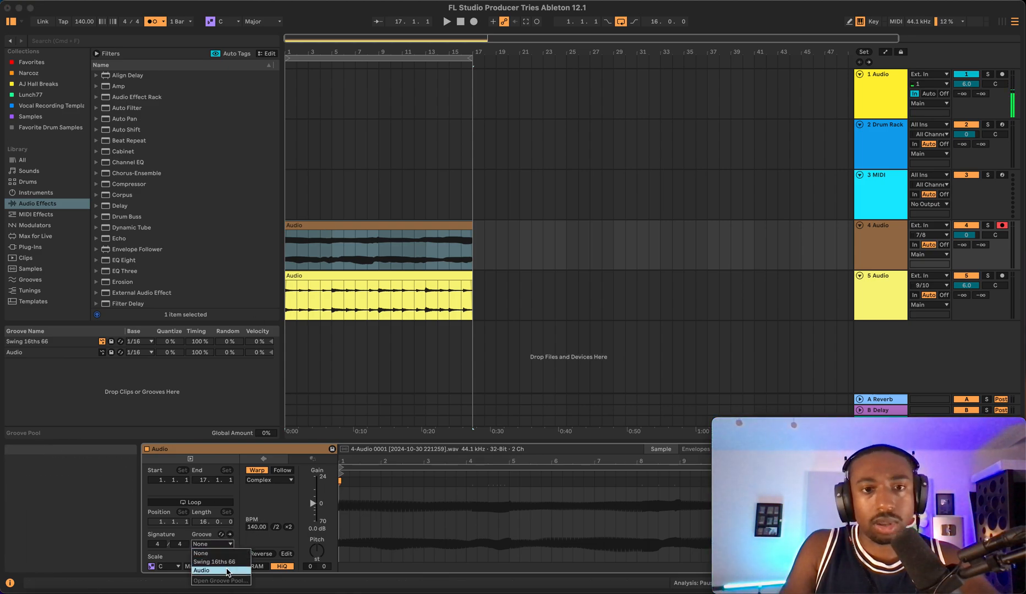
{"action": "left_click", "coordinate": [226, 571]}
{"action": "left_click", "coordinate": [230, 535]}
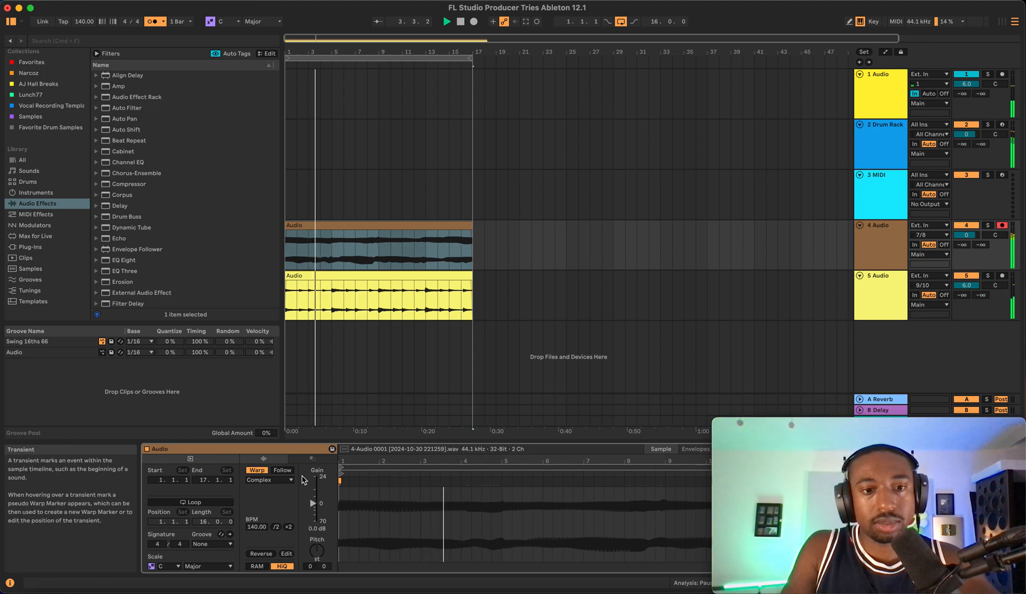
- Play back the arrangement and open the clip's warp mode list without changing it
{"action": "key", "text": "space"}
{"action": "left_click", "coordinate": [281, 481]}
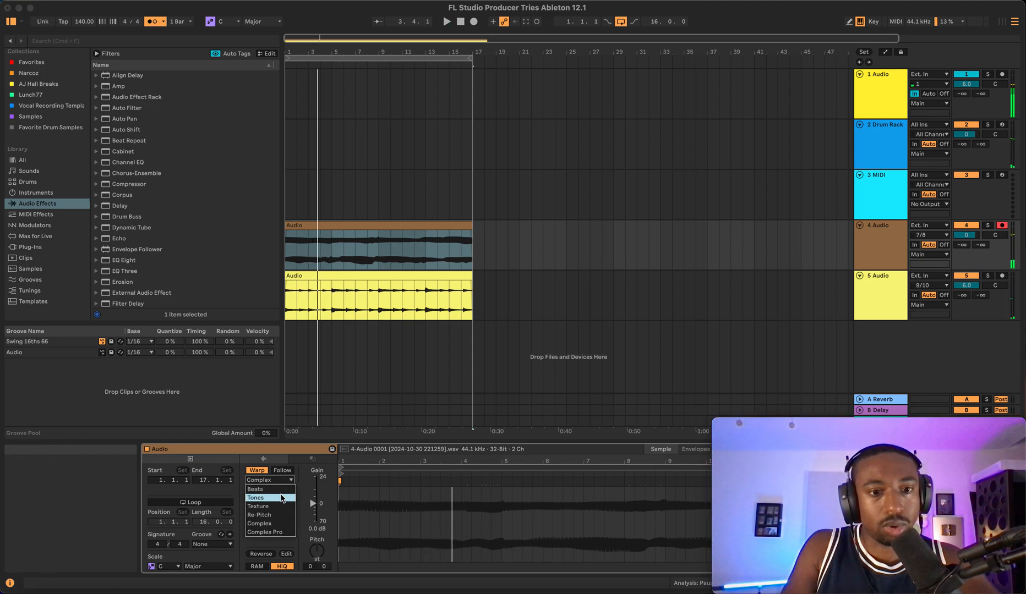
{"action": "left_click", "coordinate": [301, 495]}
{"action": "key", "text": "space"}
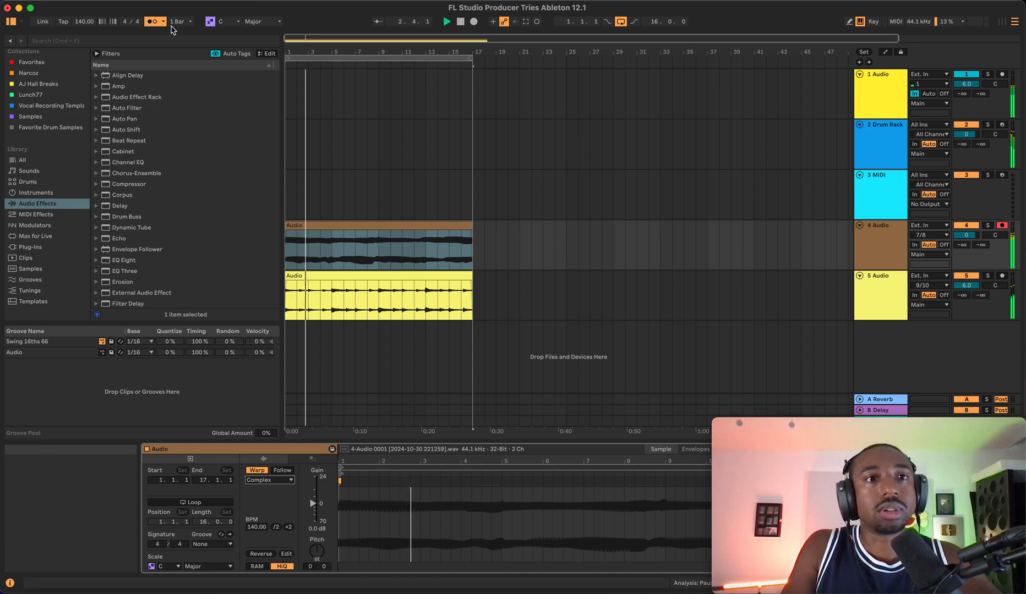
- Turn off the metronome and select the 2 Drum Rack track
{"action": "left_click", "coordinate": [153, 22]}
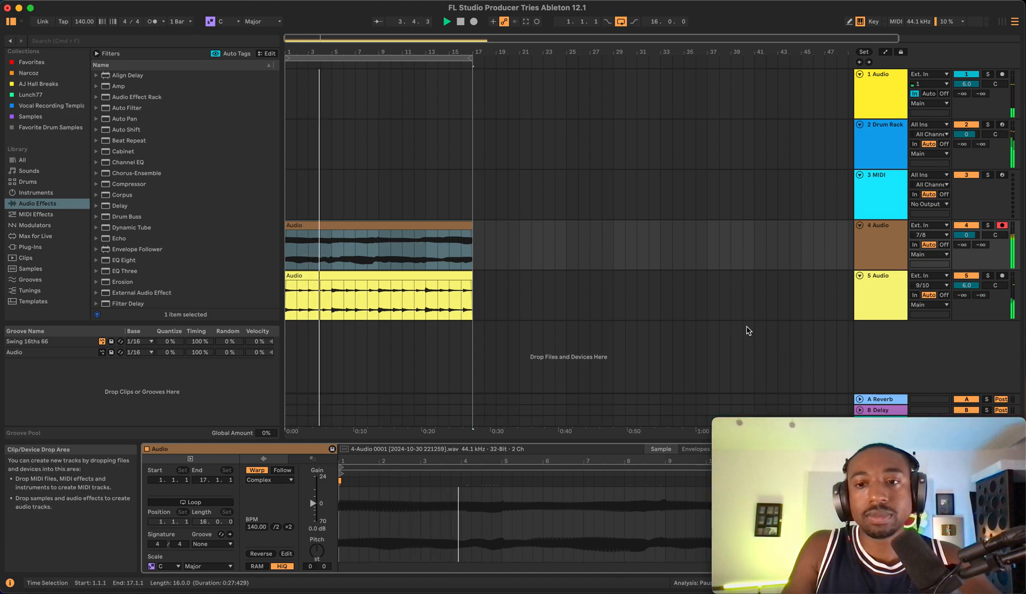
{"action": "left_click", "coordinate": [884, 357]}
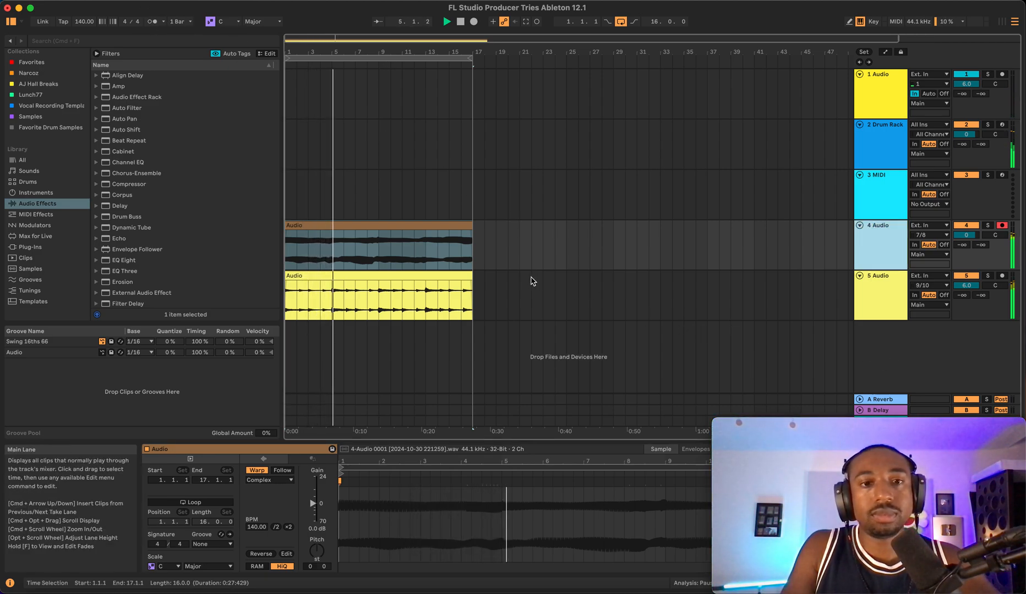
{"action": "left_click", "coordinate": [892, 159]}
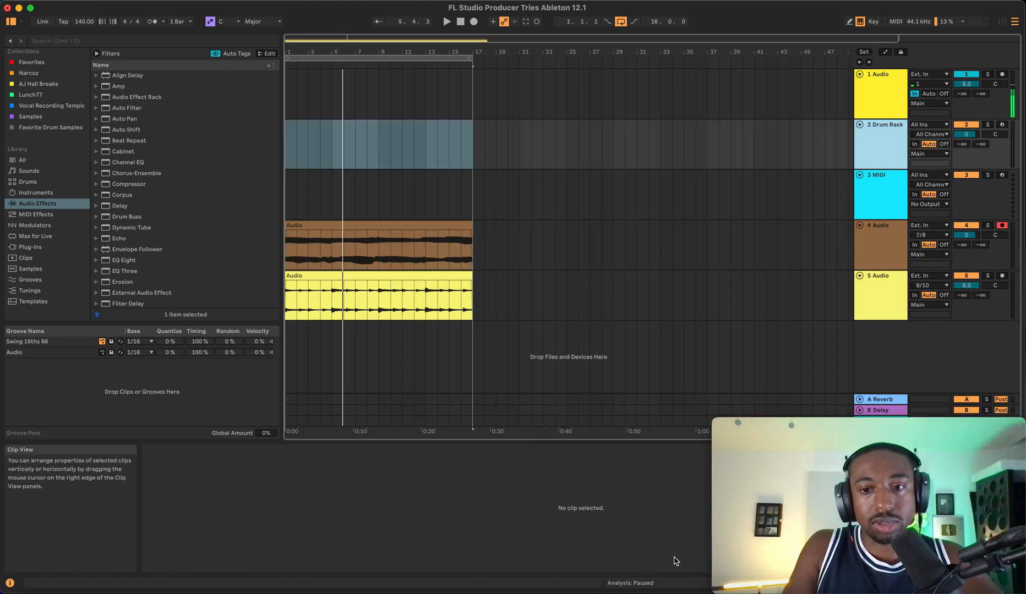
- Open the device view of the 2 Drum Rack track showing Rhythmic Steps and the Drum Rack
{"action": "left_click_drag", "start_coordinate": [794, 432], "coordinate": [101, 19]}
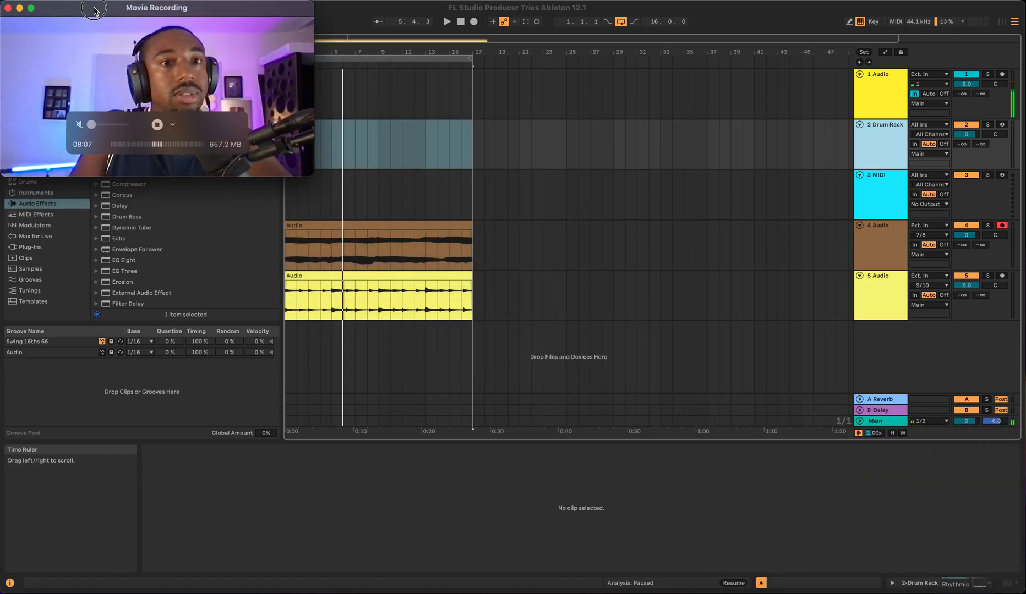
{"action": "left_click", "coordinate": [917, 583]}
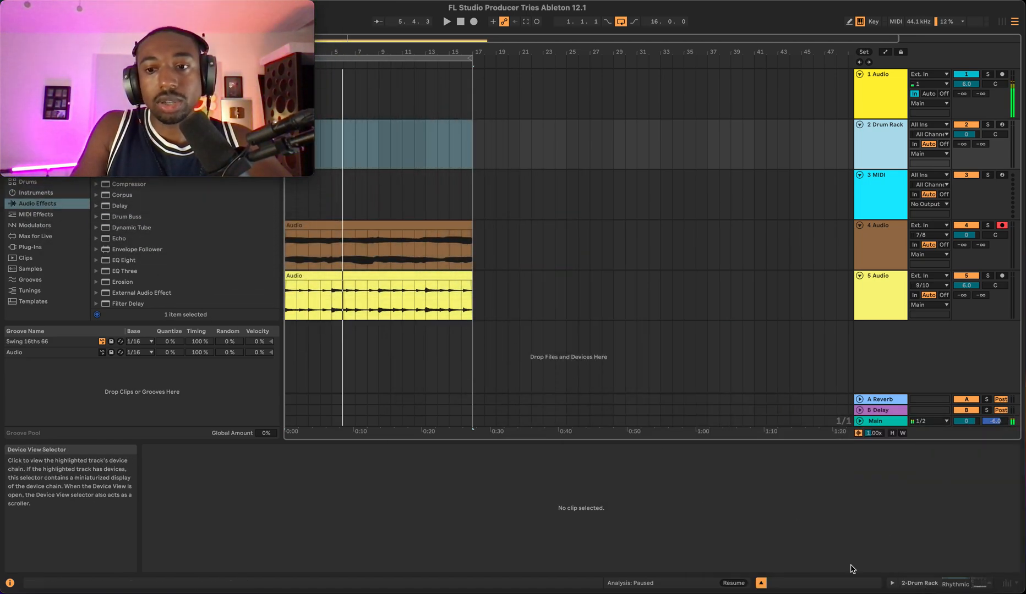
{"action": "left_click", "coordinate": [919, 581]}
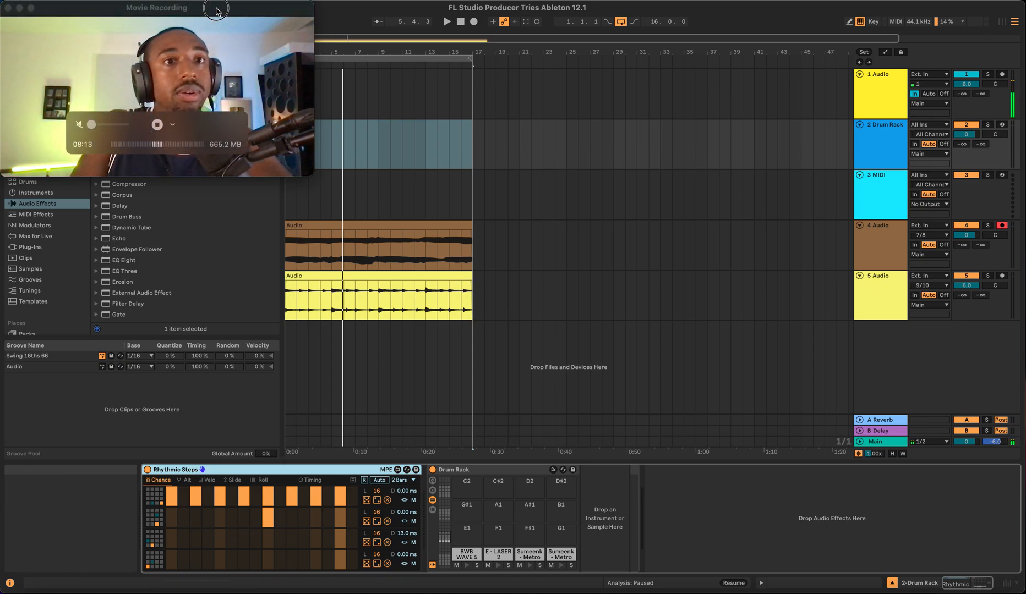
{"action": "left_click_drag", "start_coordinate": [200, 8], "coordinate": [200, 288]}
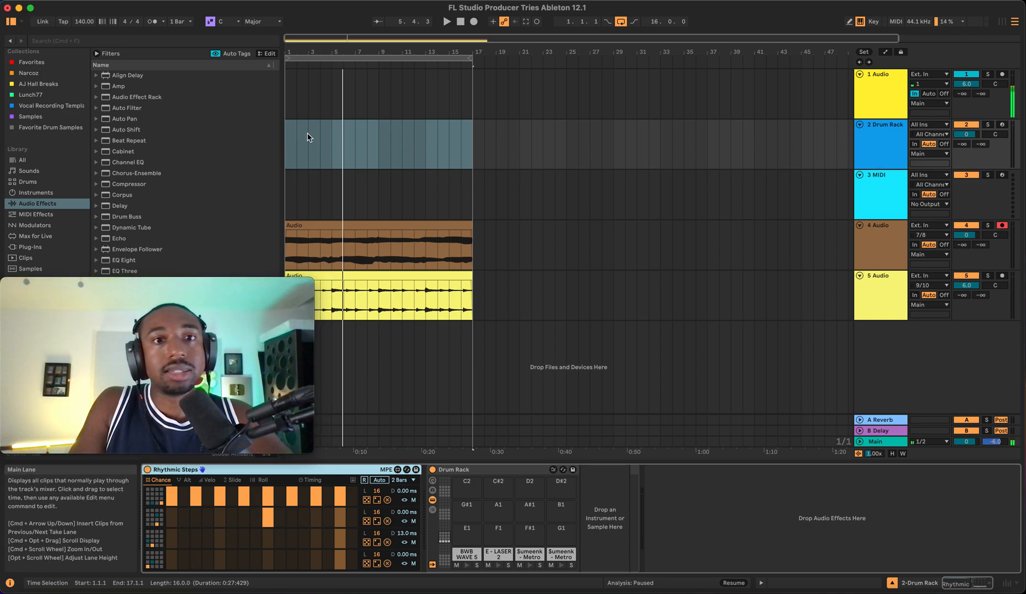
- Select the first four bars on the 2 Drum Rack track and insert an empty MIDI clip there
{"action": "left_click", "coordinate": [327, 140]}
{"action": "left_click", "coordinate": [331, 140]}
{"action": "left_click_drag", "start_coordinate": [331, 140], "coordinate": [287, 137]}
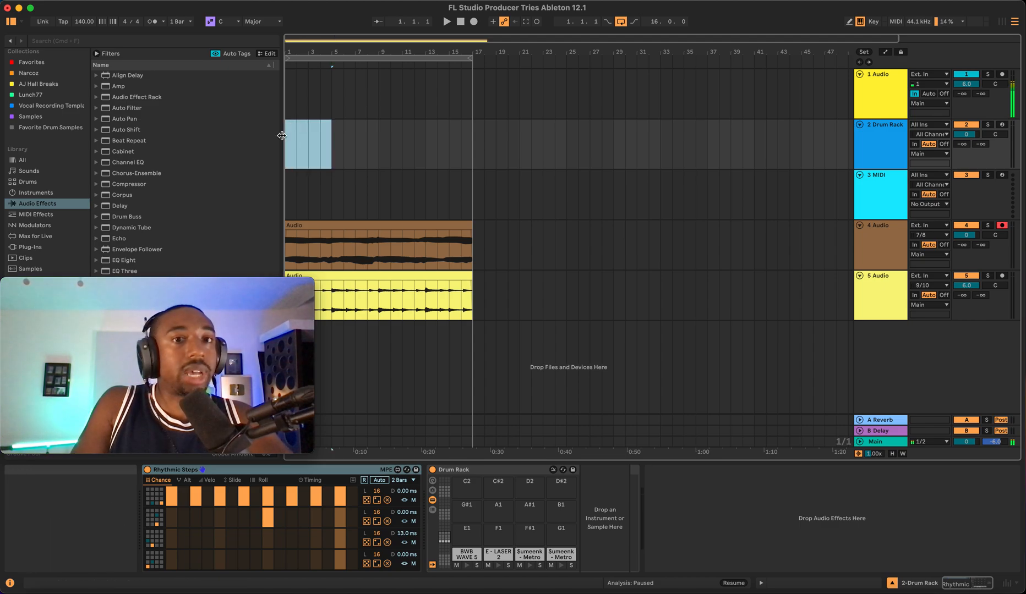
{"action": "right_click", "coordinate": [298, 142]}
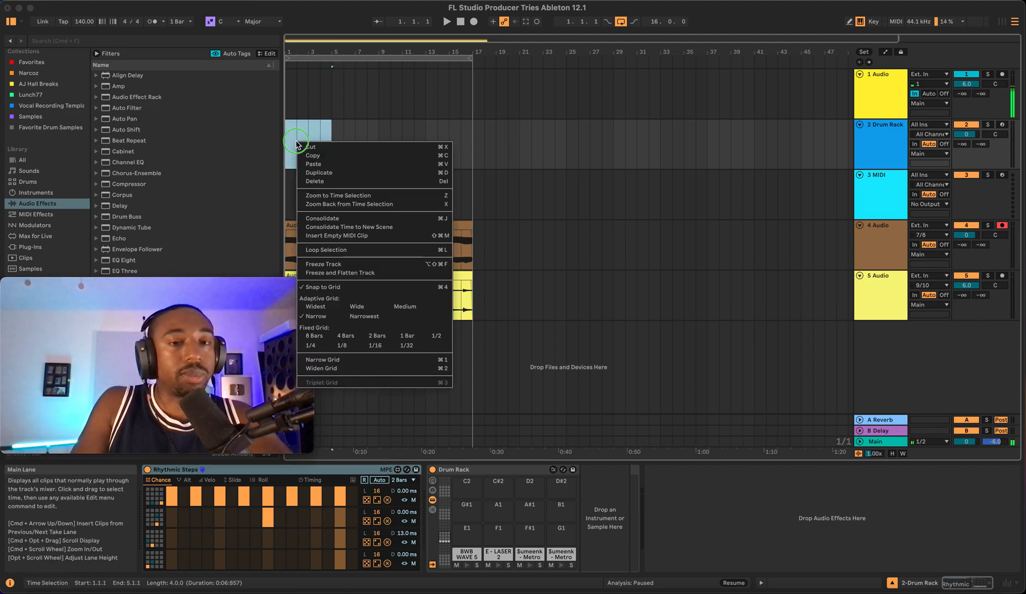
{"action": "left_click", "coordinate": [337, 236]}
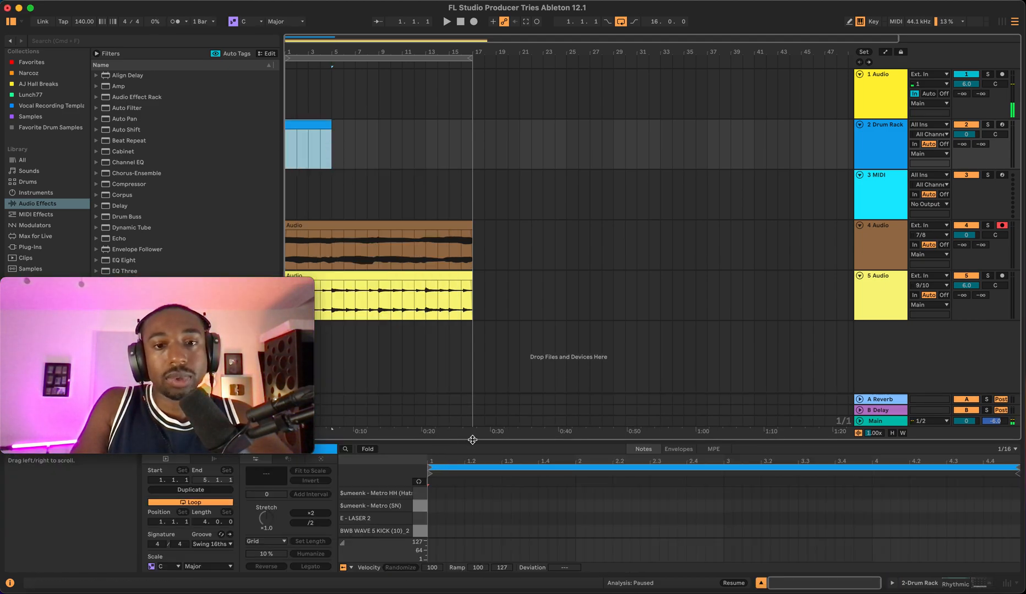
- Enlarge the note editor and draw a BWB WAVE 5 KICK note at the start of the clip
{"action": "left_click_drag", "start_coordinate": [473, 443], "coordinate": [454, 22]}
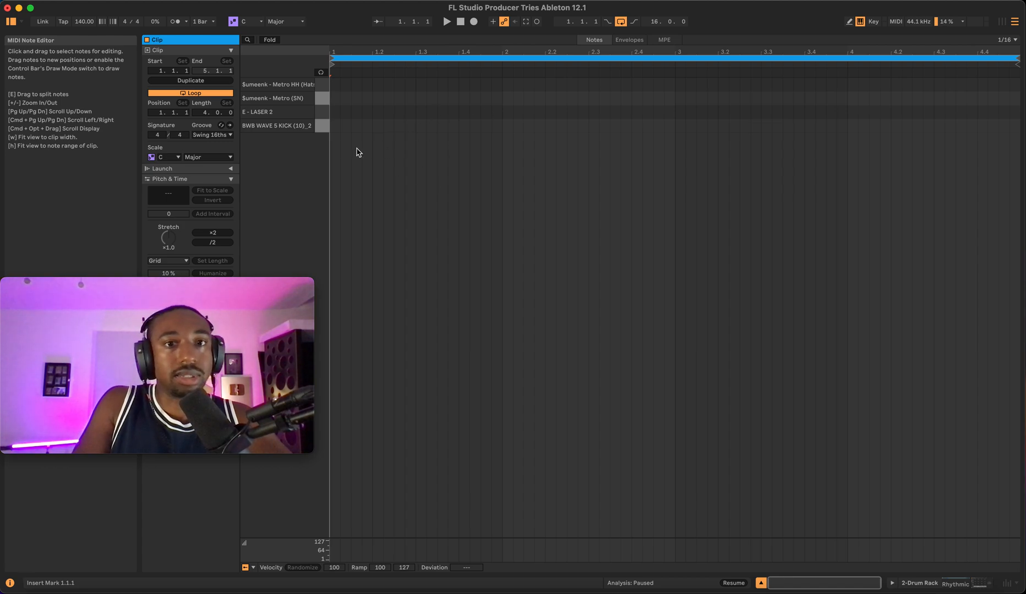
{"action": "double_click", "coordinate": [337, 129]}
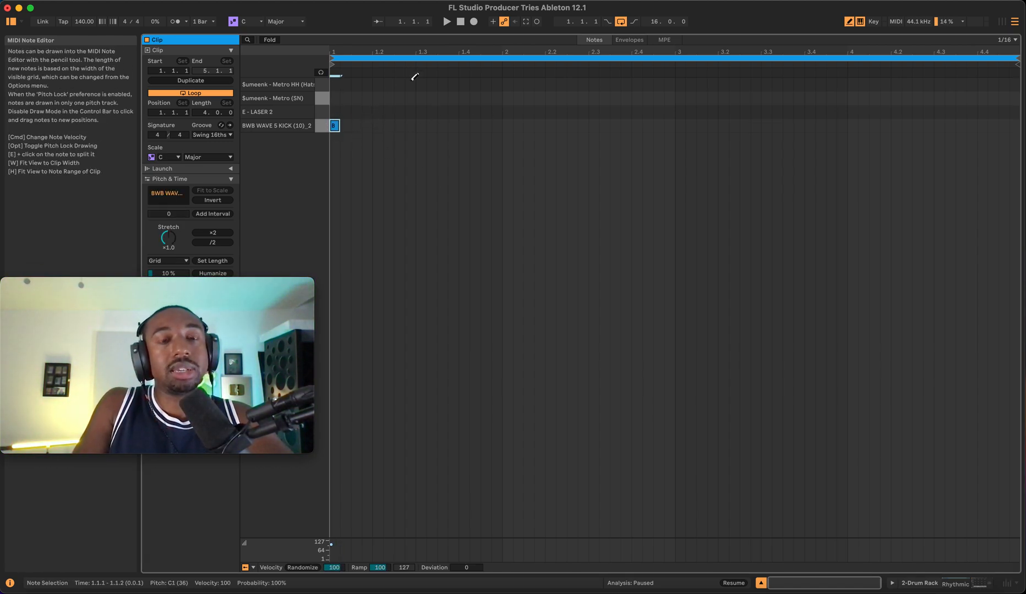
{"action": "key", "text": "space"}
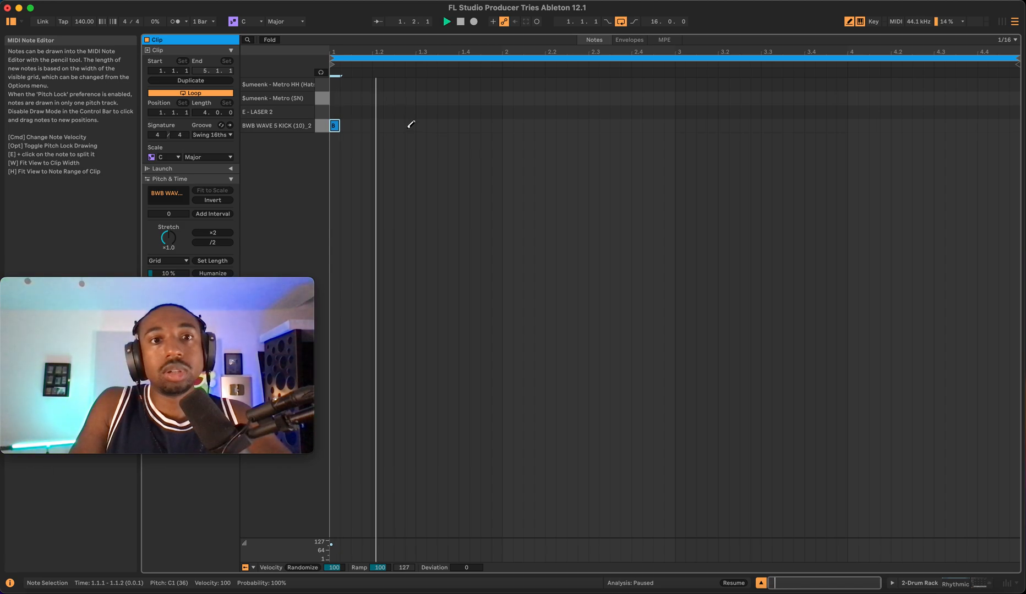
{"action": "key", "text": "space"}
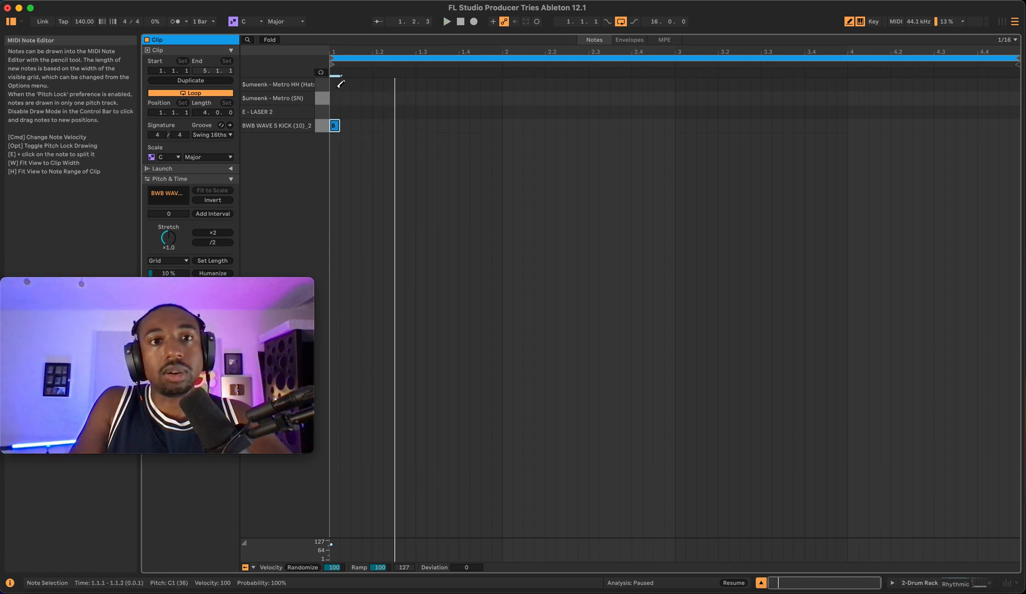
- Set the grid to 1/8 and draw eighth-note Metro HH (Hat) notes across the first bar
{"action": "right_click", "coordinate": [338, 88]}
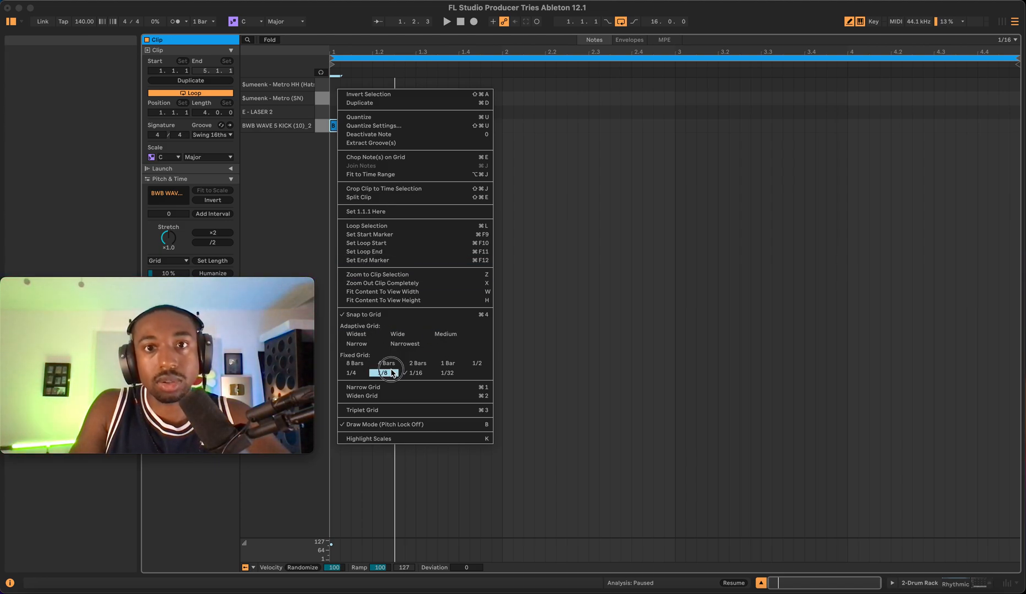
{"action": "left_click", "coordinate": [393, 373]}
{"action": "left_click", "coordinate": [341, 85]}
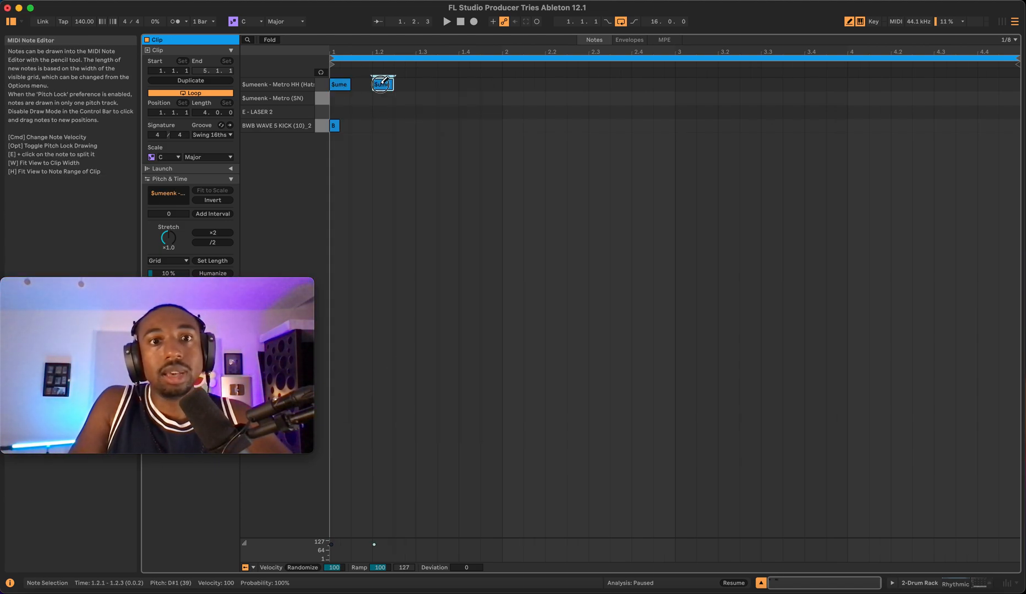
{"action": "key", "text": "space"}
{"action": "left_click", "coordinate": [426, 84]}
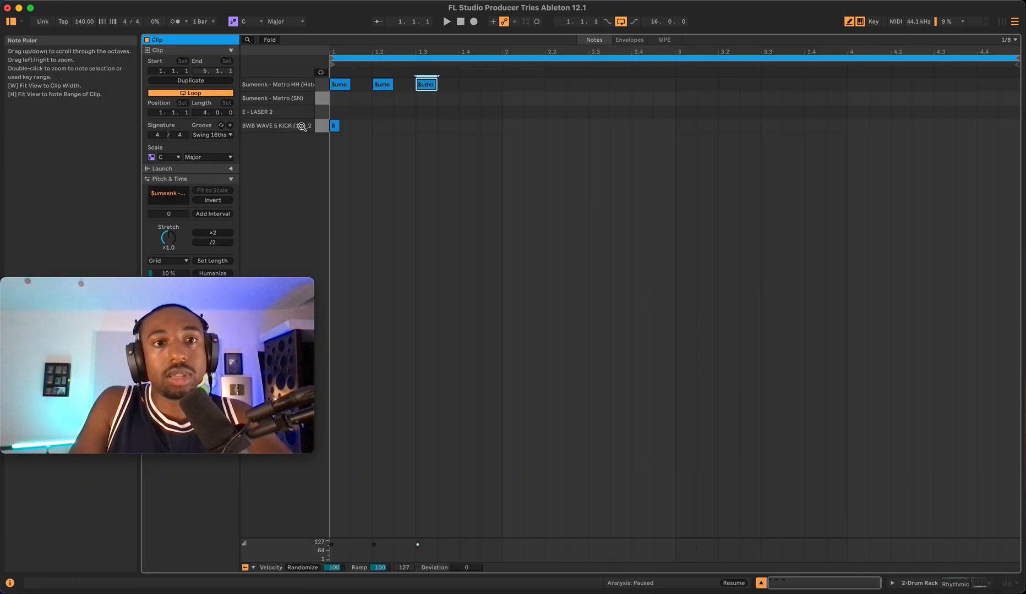
{"action": "left_click", "coordinate": [361, 84]}
{"action": "left_click", "coordinate": [447, 84]}
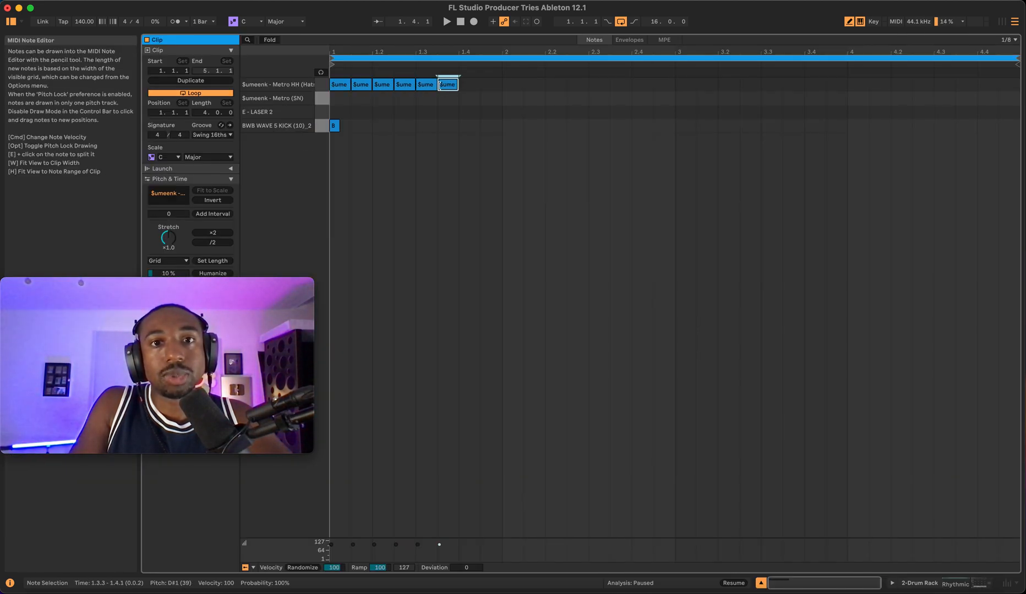
{"action": "left_click", "coordinate": [468, 84]}
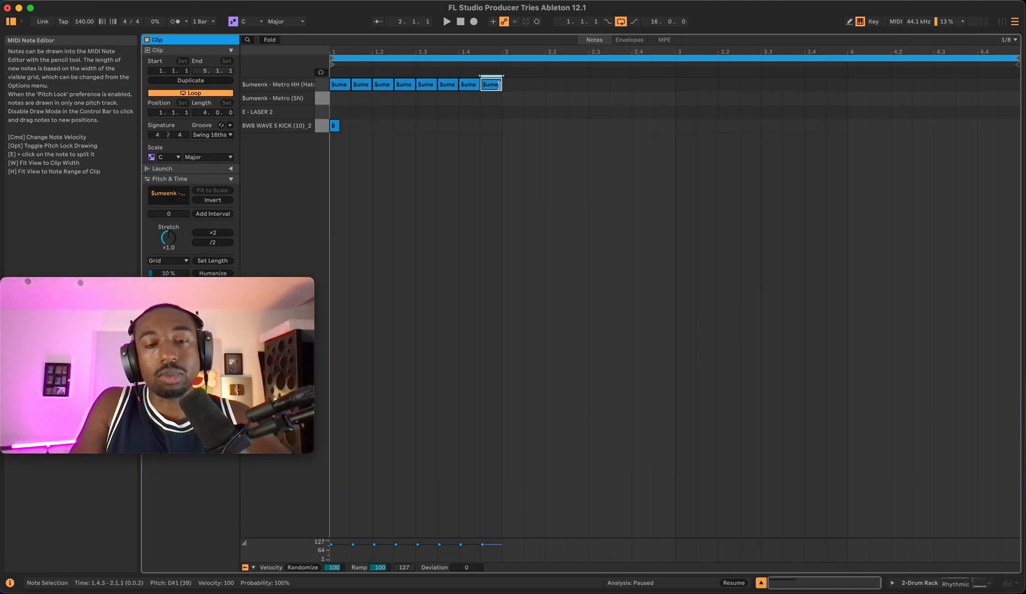
- Leave draw mode, select the first bar's hi-hat notes and duplicate them to fill all four bars
{"action": "key", "text": "b"}
{"action": "left_click_drag", "start_coordinate": [525, 69], "coordinate": [330, 100]}
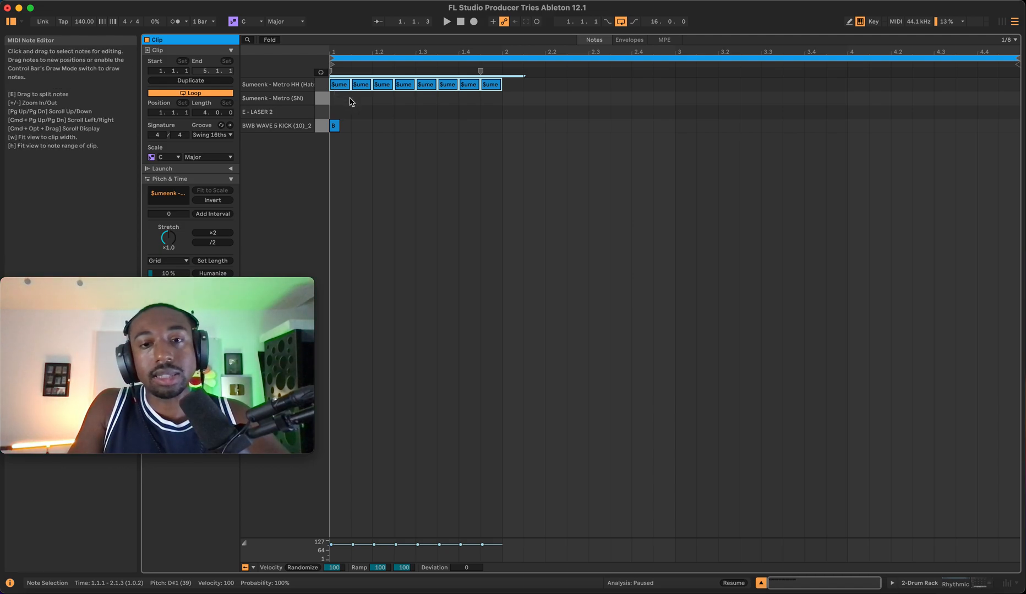
{"action": "key", "text": "super+d"}
{"action": "left_click_drag", "start_coordinate": [534, 88], "coordinate": [518, 84]}
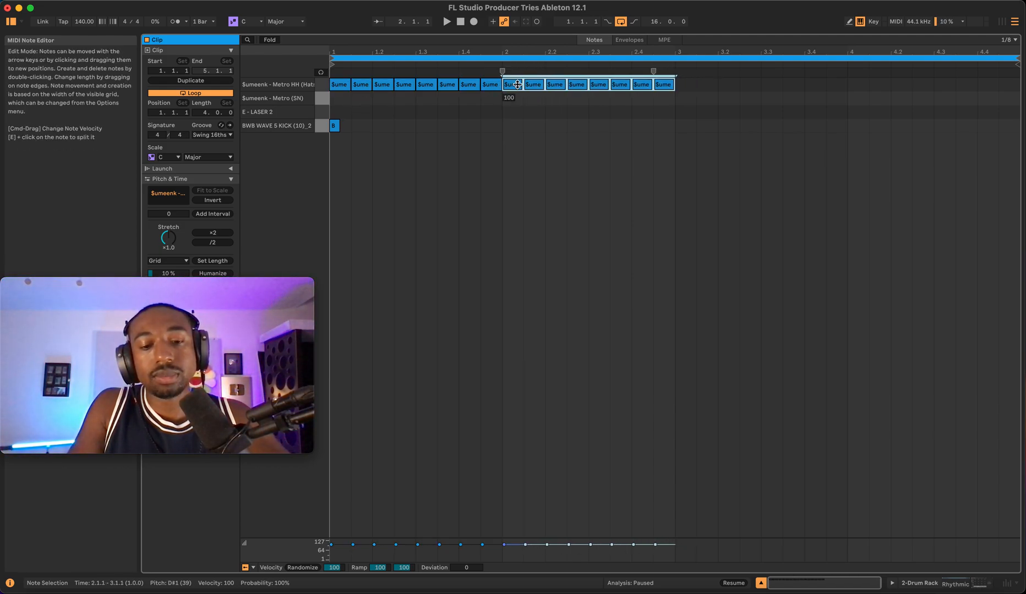
{"action": "key", "text": "super+d"}
{"action": "key", "text": "super+d"}
{"action": "key", "text": "space"}
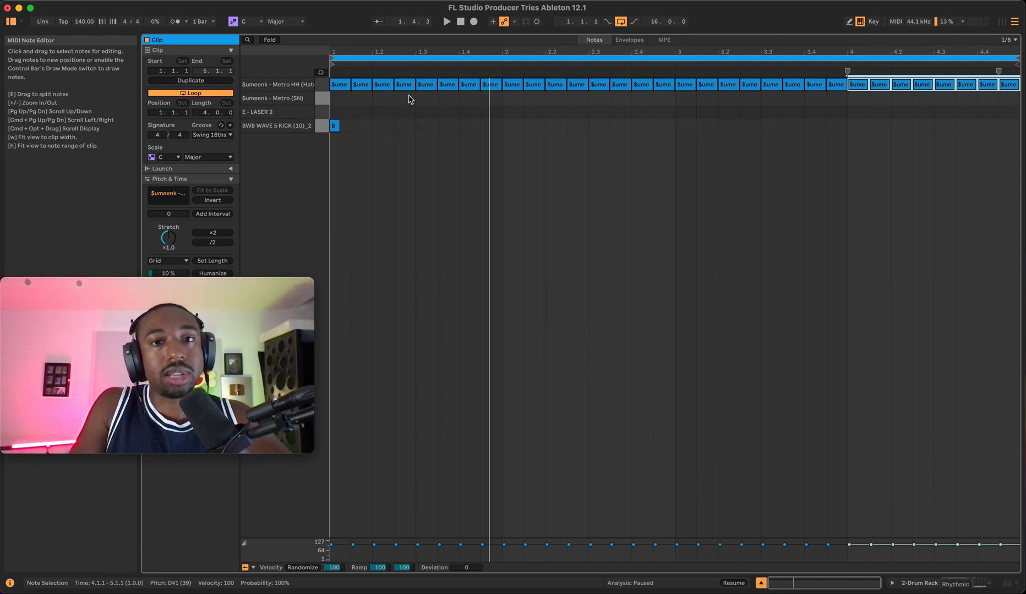
- Turn the metronome on and draw Metro (SN) snare notes on the third beat of each bar
{"action": "left_click", "coordinate": [176, 22]}
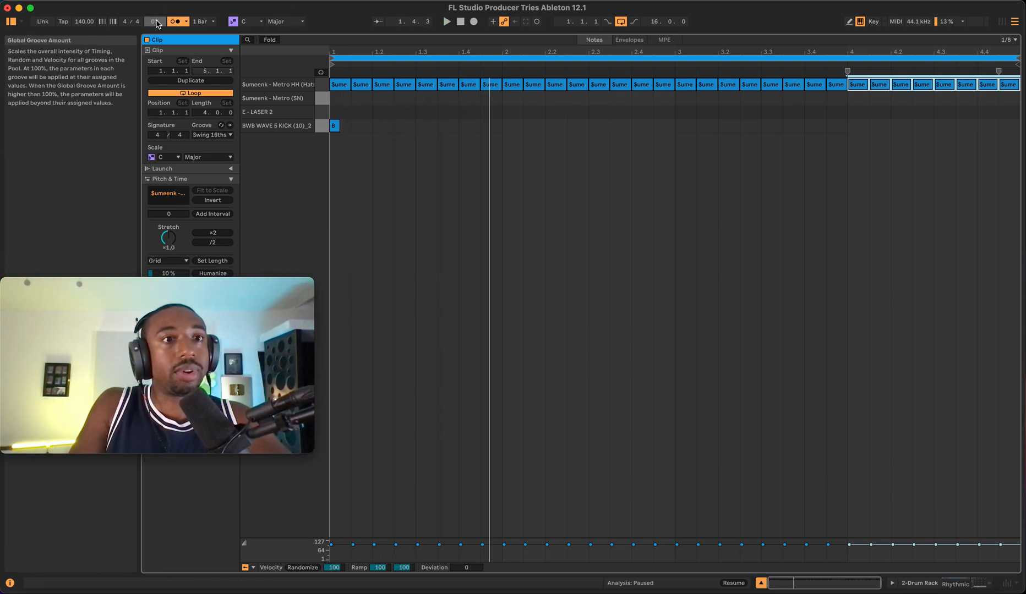
{"action": "left_click", "coordinate": [462, 22]}
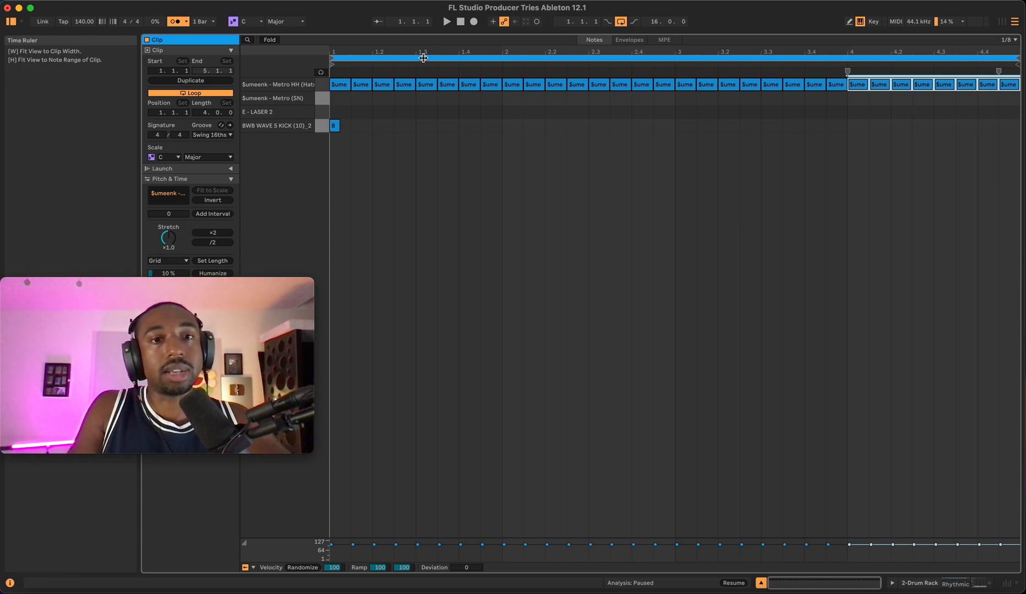
{"action": "double_click", "coordinate": [426, 98]}
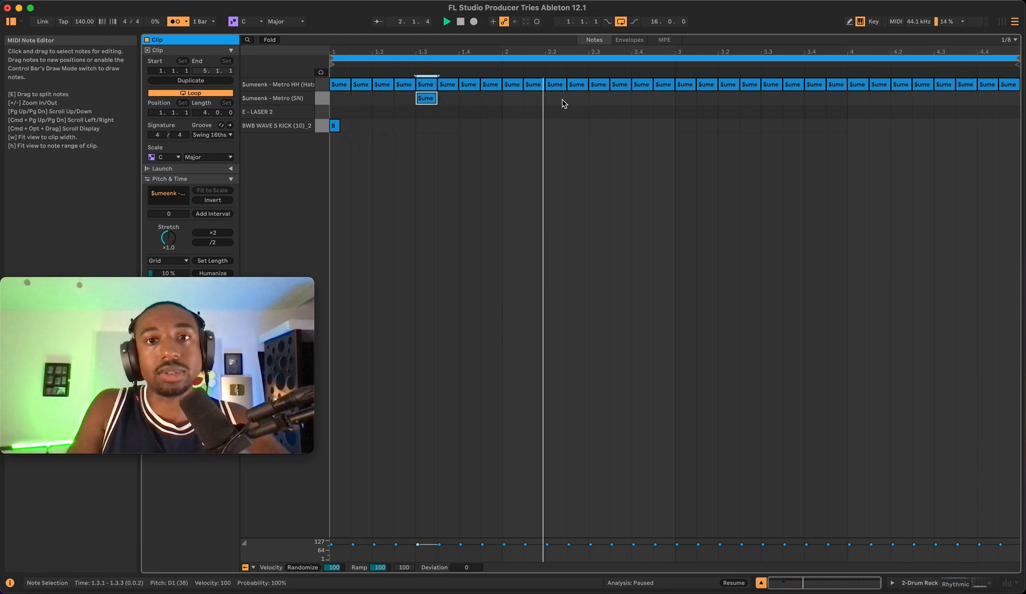
{"action": "double_click", "coordinate": [598, 98]}
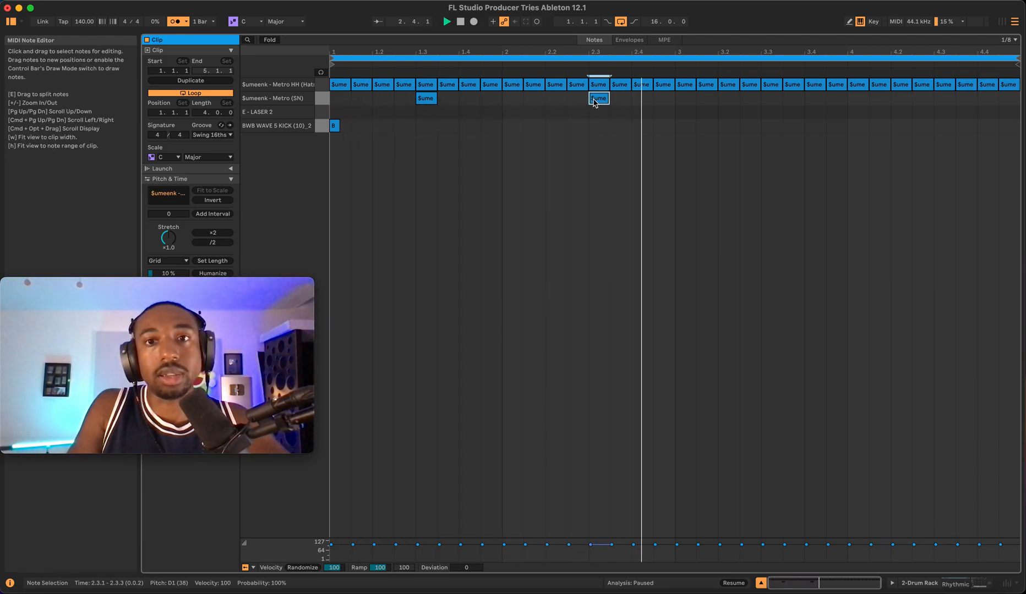
{"action": "double_click", "coordinate": [770, 100]}
{"action": "double_click", "coordinate": [943, 99]}
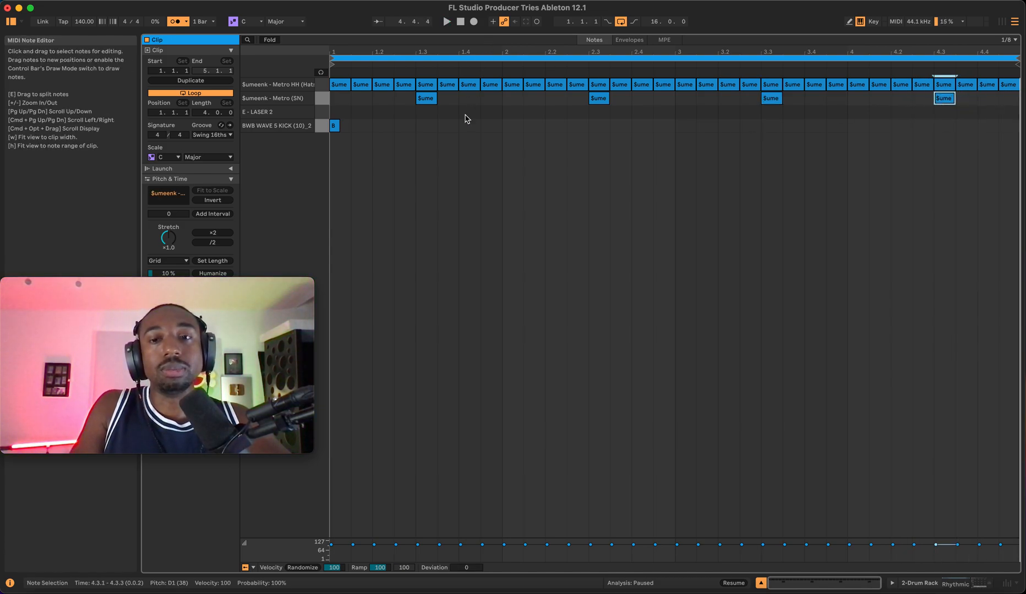
{"action": "key", "text": "space"}
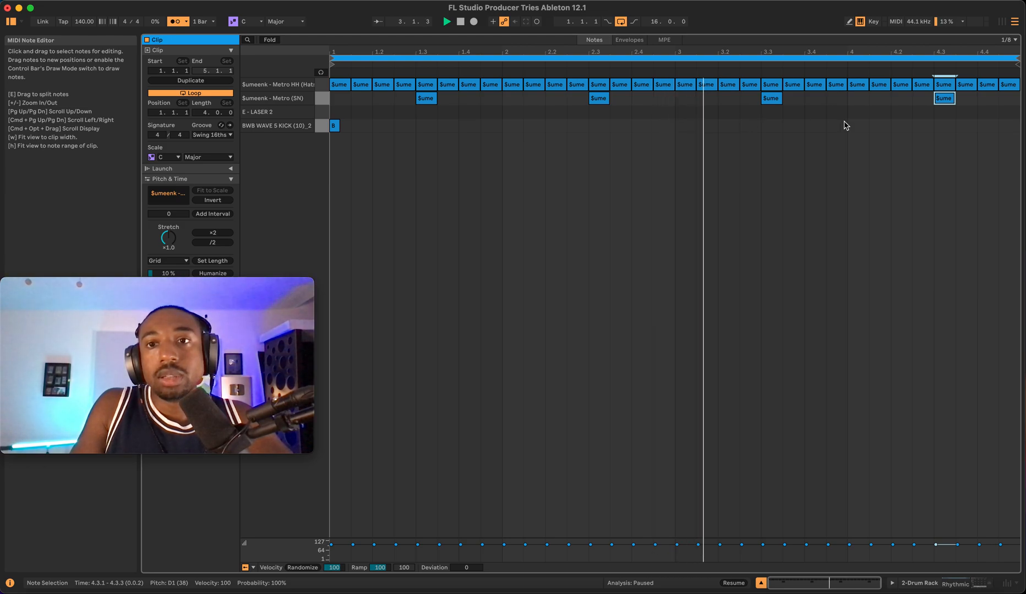
- Re-enable draw mode and draw E - LASER 2 notes in the last beat of the fourth bar
{"action": "key", "text": "b"}
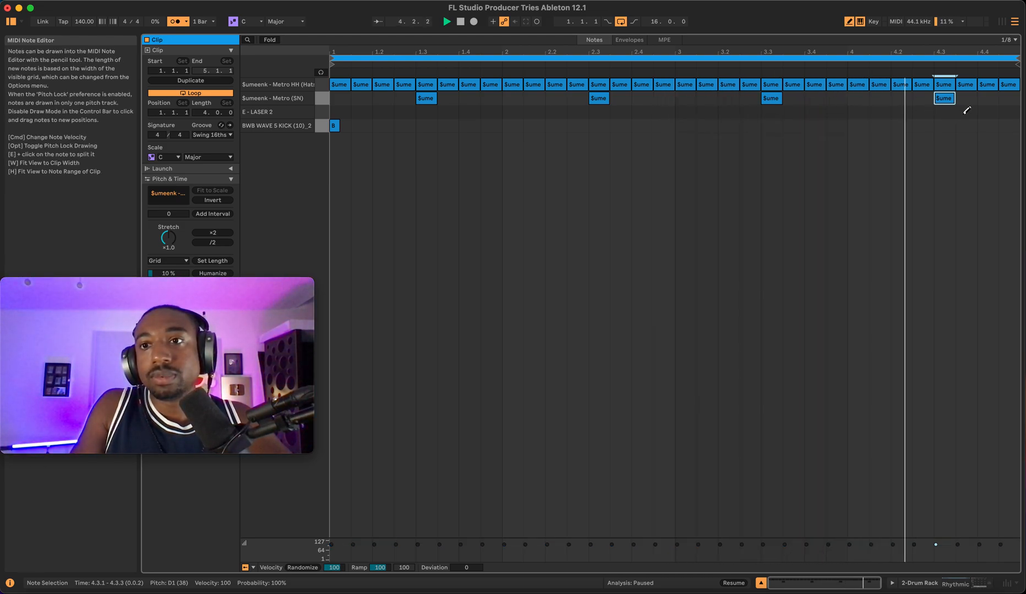
{"action": "left_click_drag", "start_coordinate": [982, 112], "coordinate": [1014, 110]}
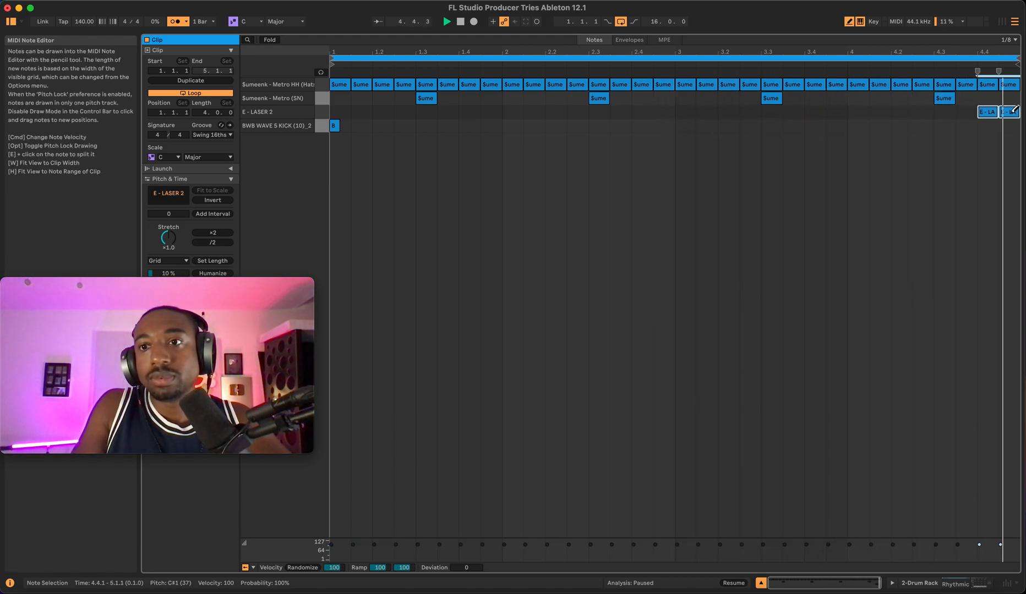
{"action": "left_click", "coordinate": [969, 112]}
{"action": "key", "text": "space"}
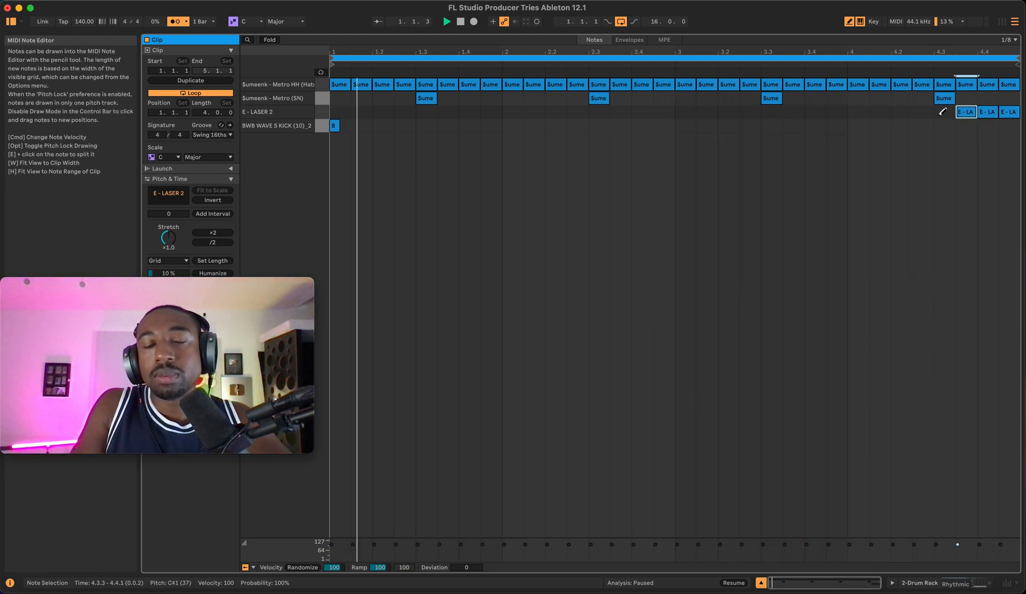
- Draw additional BWB WAVE 5 KICK notes at off-beat positions across the four bars
{"action": "left_click", "coordinate": [405, 126]}
{"action": "left_click", "coordinate": [470, 125]}
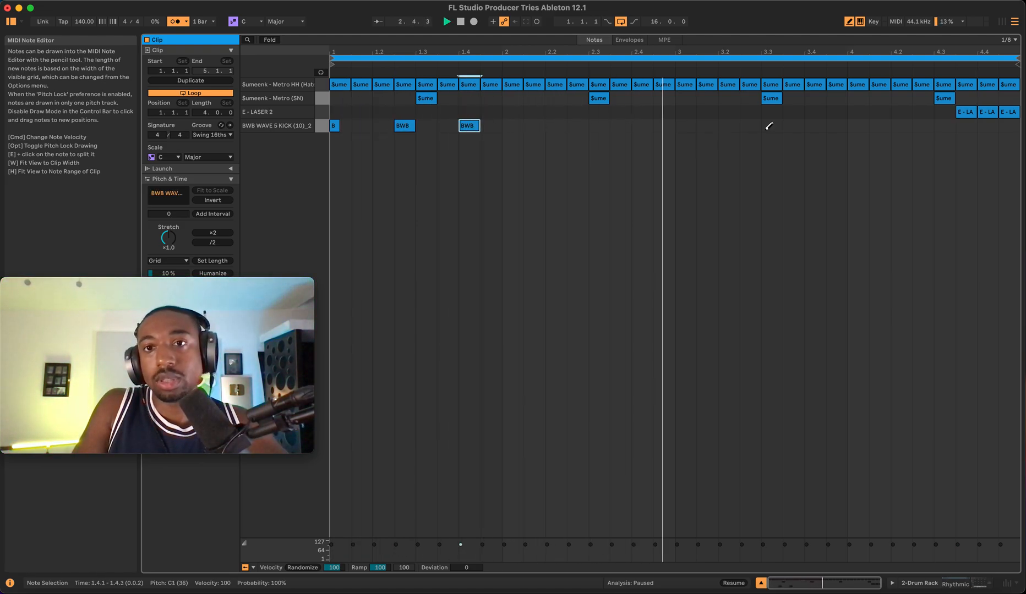
{"action": "left_click", "coordinate": [793, 125]}
{"action": "left_click", "coordinate": [814, 126]}
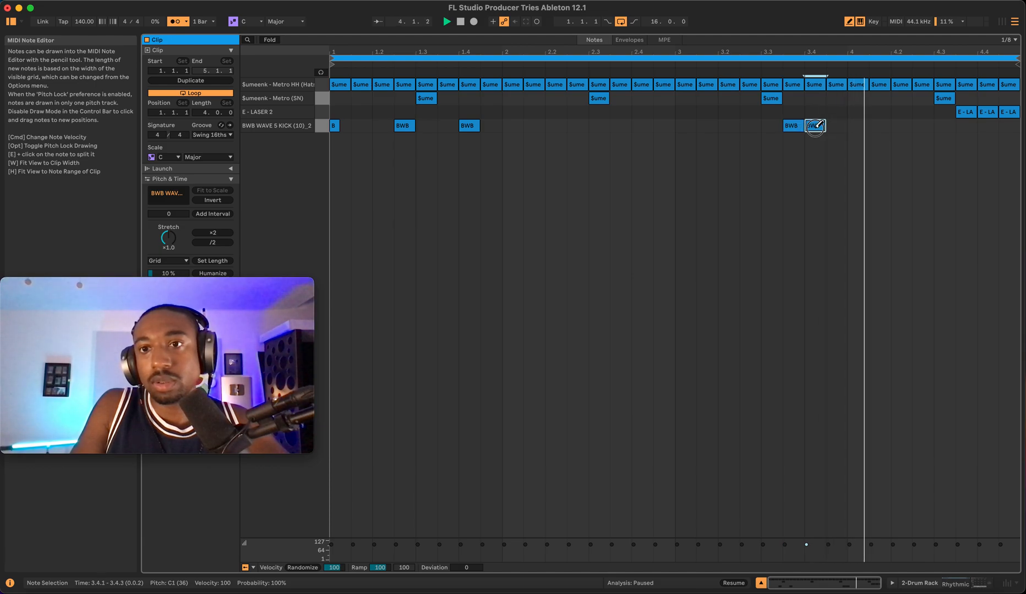
{"action": "left_click", "coordinate": [901, 126]}
{"action": "left_click", "coordinate": [966, 126]}
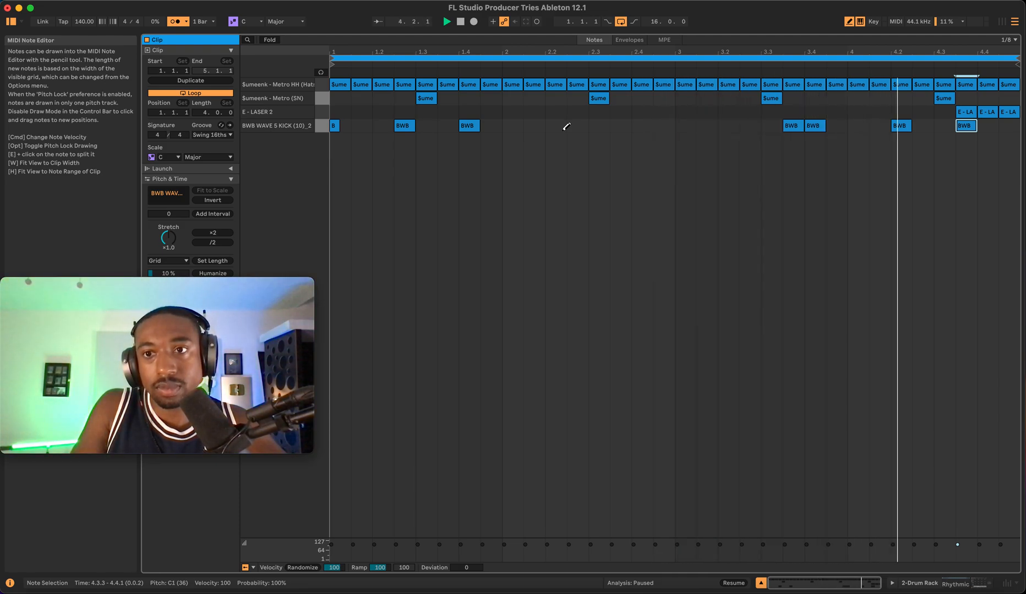
{"action": "key", "text": "space"}
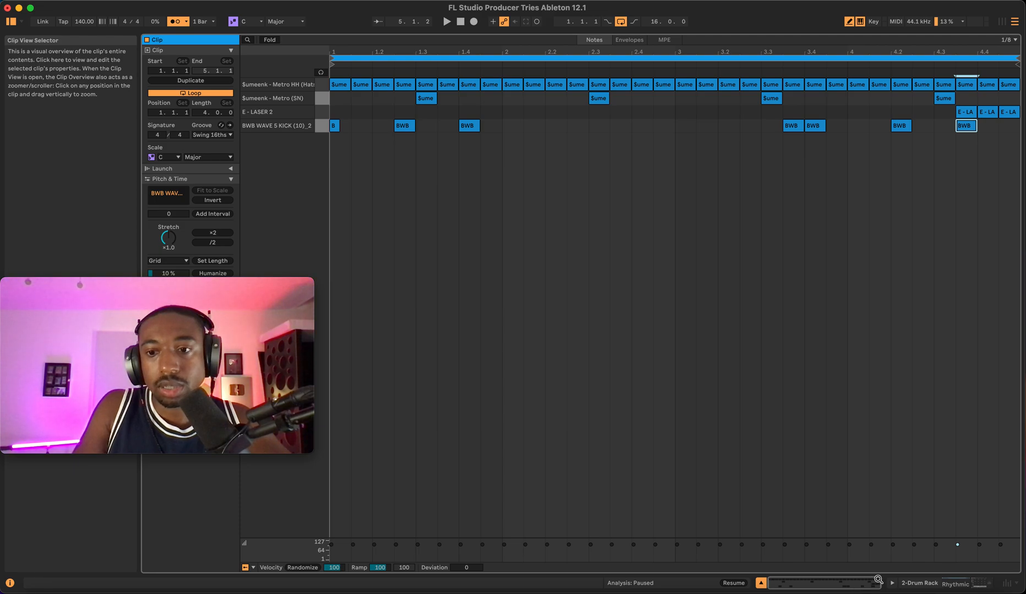
- Return to the arrangement and inspect the new MIDI clip on the 2 Drum Rack track
{"action": "left_click", "coordinate": [761, 583]}
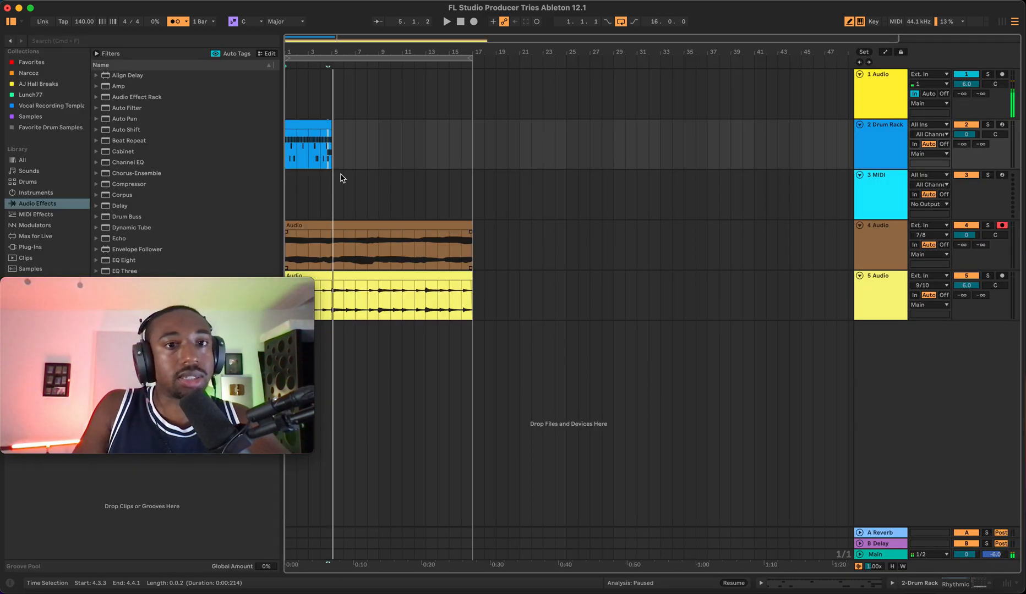
{"action": "left_click", "coordinate": [310, 128]}
{"action": "key", "text": "plus"}
{"action": "key", "text": "plus"}
{"action": "key", "text": "plus"}
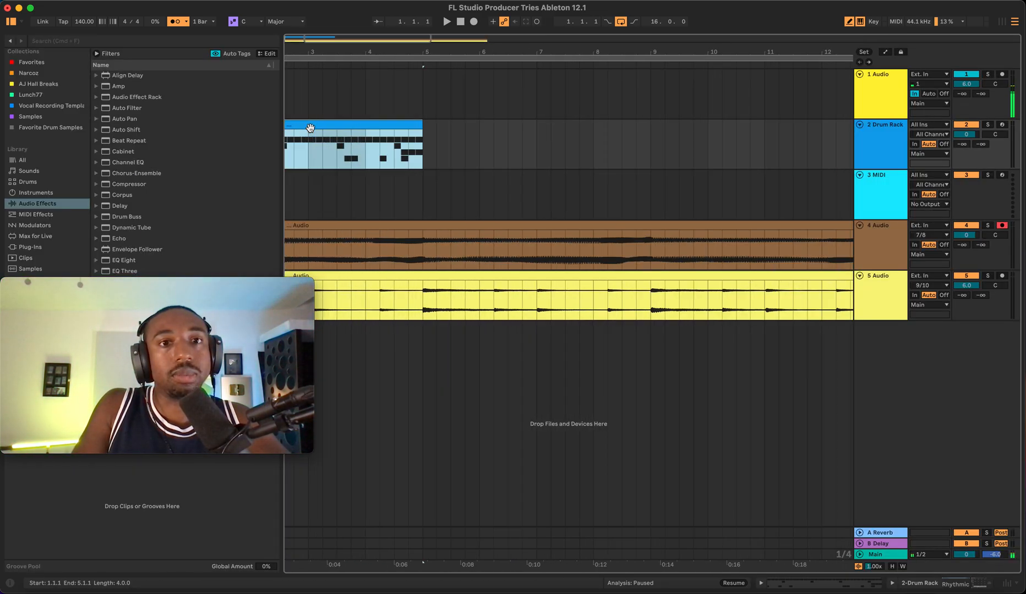
{"action": "key", "text": "minus"}
{"action": "key", "text": "minus"}
{"action": "key", "text": "minus"}
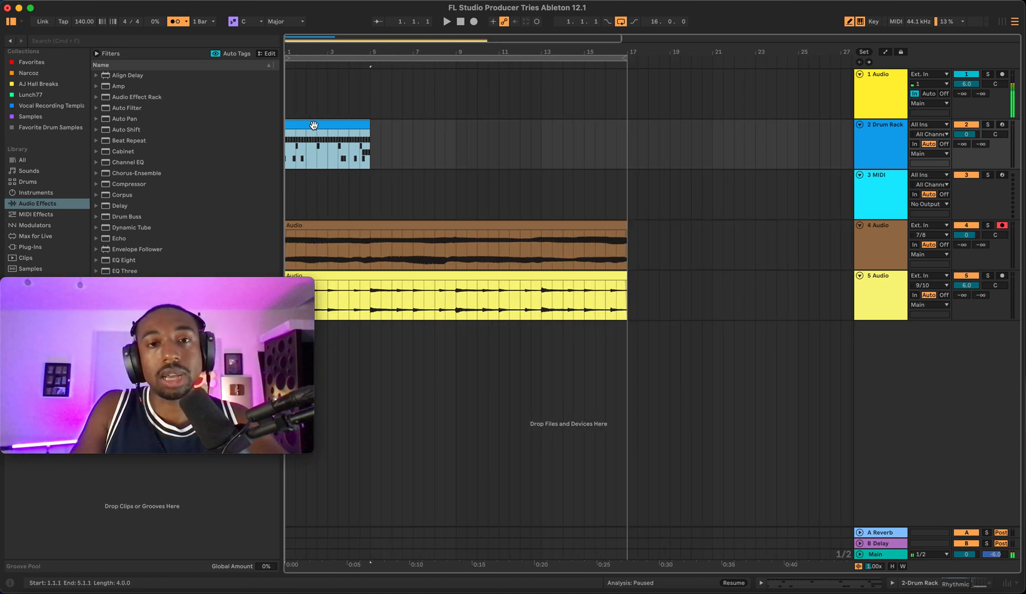
- Duplicate the Drum Rack track's MIDI clip three times so the pattern spans 16 bars
{"action": "key", "text": "super+d"}
{"action": "key", "text": "super+d"}
{"action": "key", "text": "super+d"}
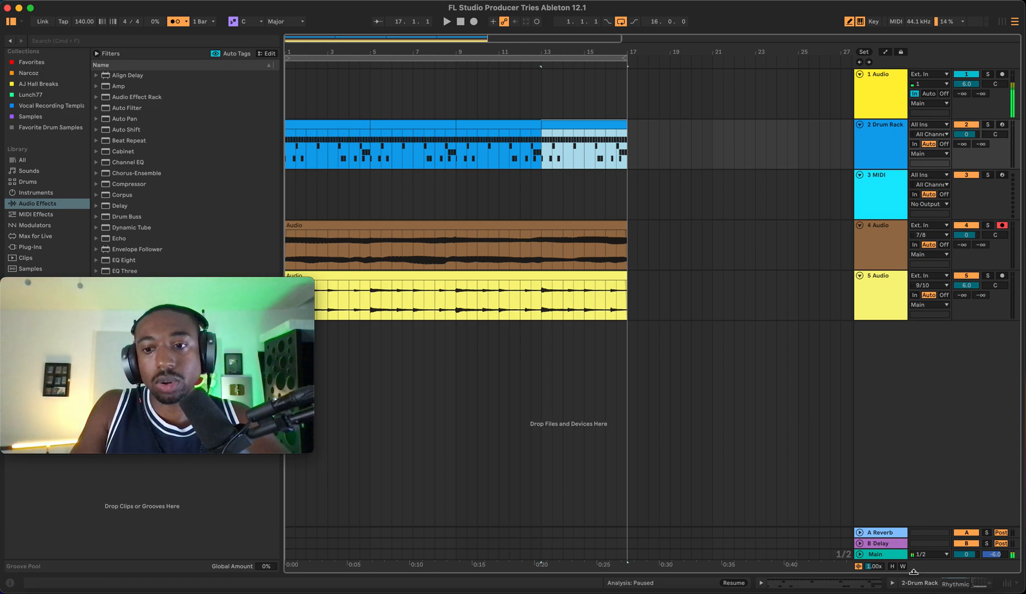
- Add a Saturator audio effect to the 2 Drum Rack track's device chain and expand its full view
{"action": "left_click_drag", "start_coordinate": [914, 572], "coordinate": [913, 465]}
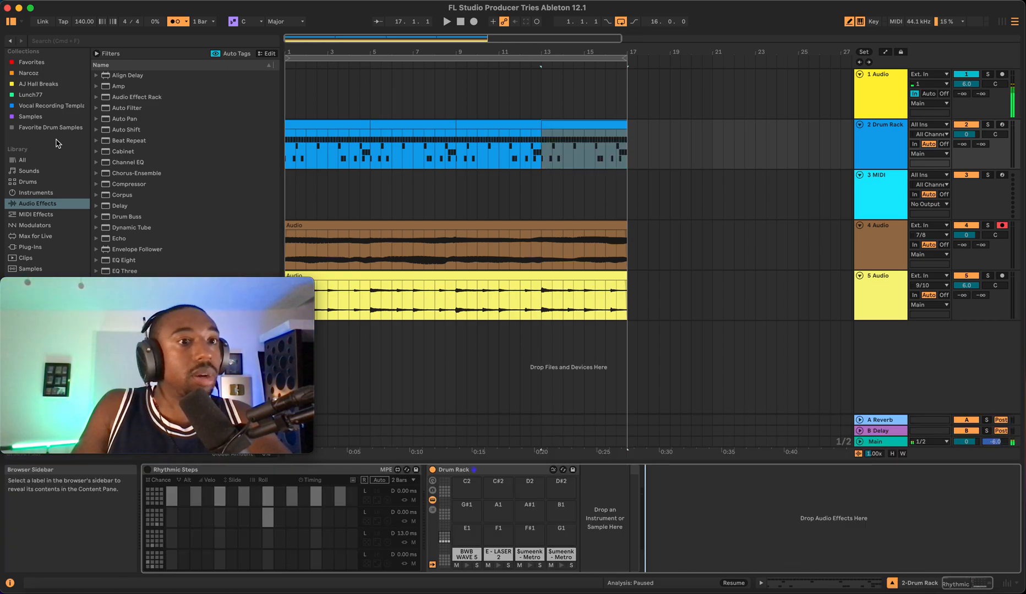
{"action": "scroll", "coordinate": [152, 186], "scroll_direction": "down", "scroll_amount": 10}
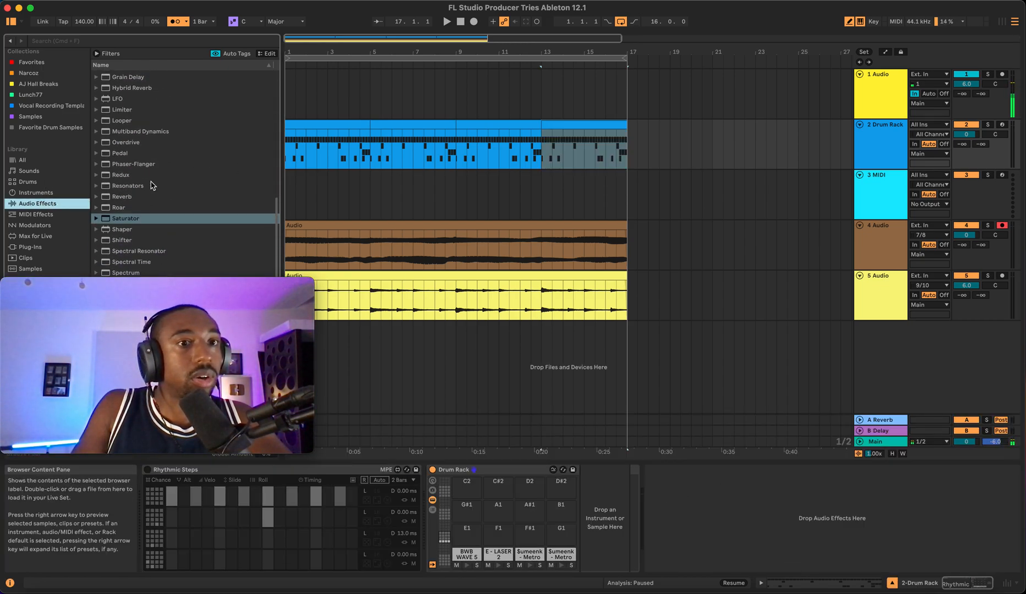
{"action": "double_click", "coordinate": [128, 219]}
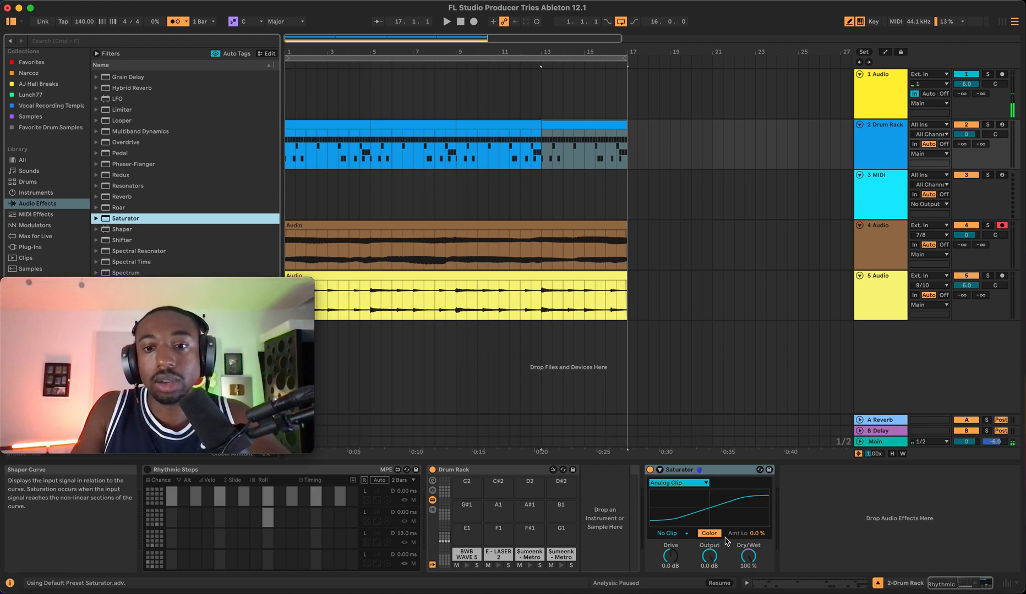
{"action": "left_click", "coordinate": [660, 470]}
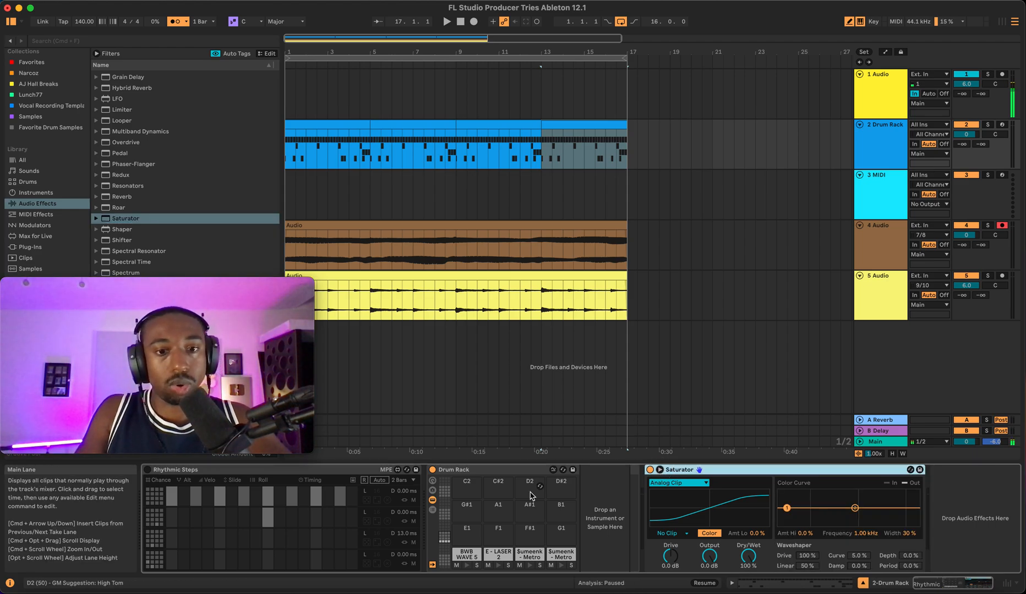
- Delete the Rhythmic Steps device from the chain and collapse the Drum Rack device
{"action": "double_click", "coordinate": [329, 471]}
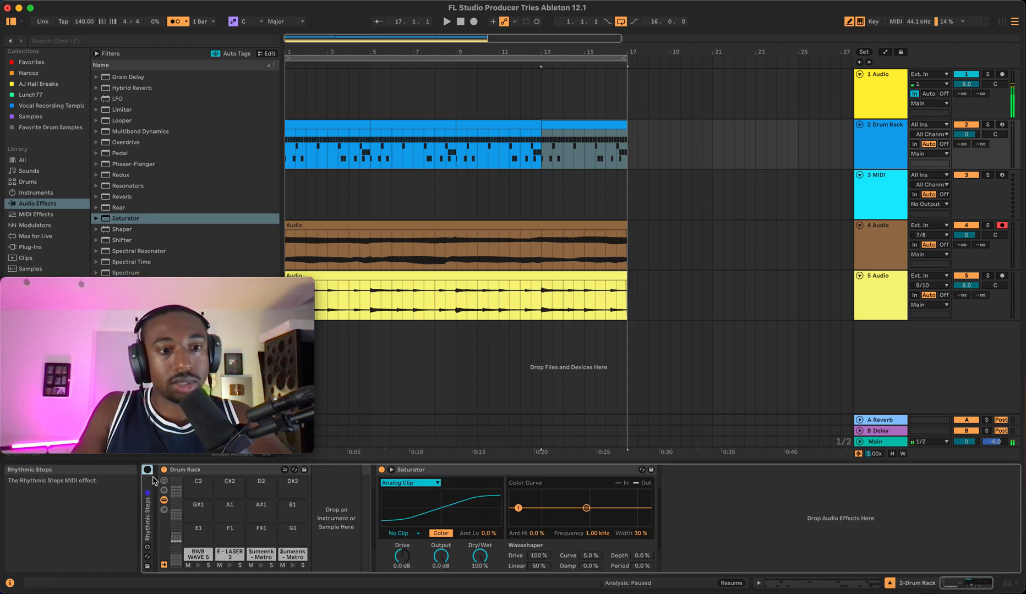
{"action": "key", "text": "Delete"}
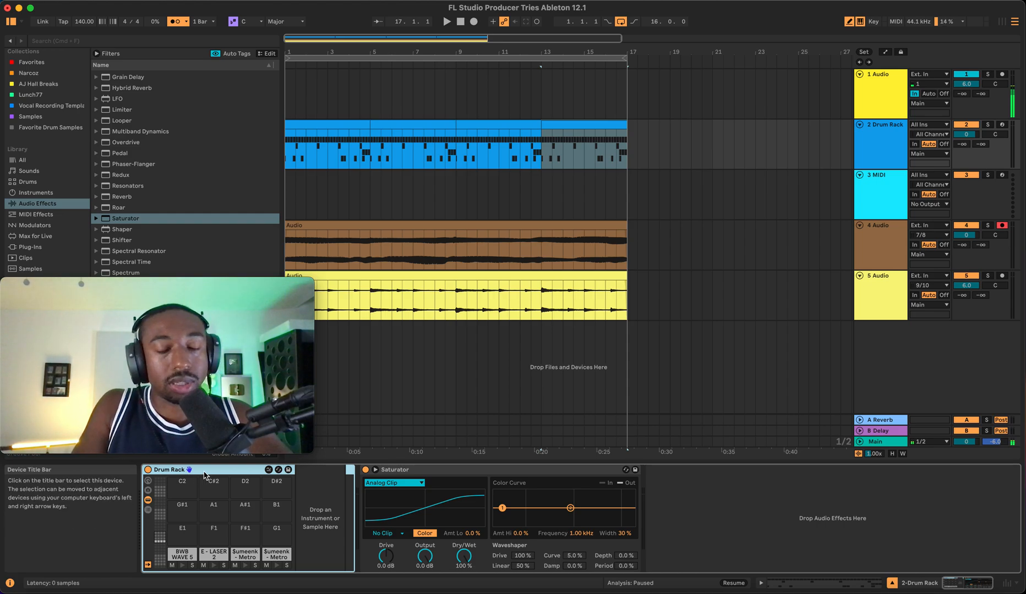
{"action": "double_click", "coordinate": [204, 472]}
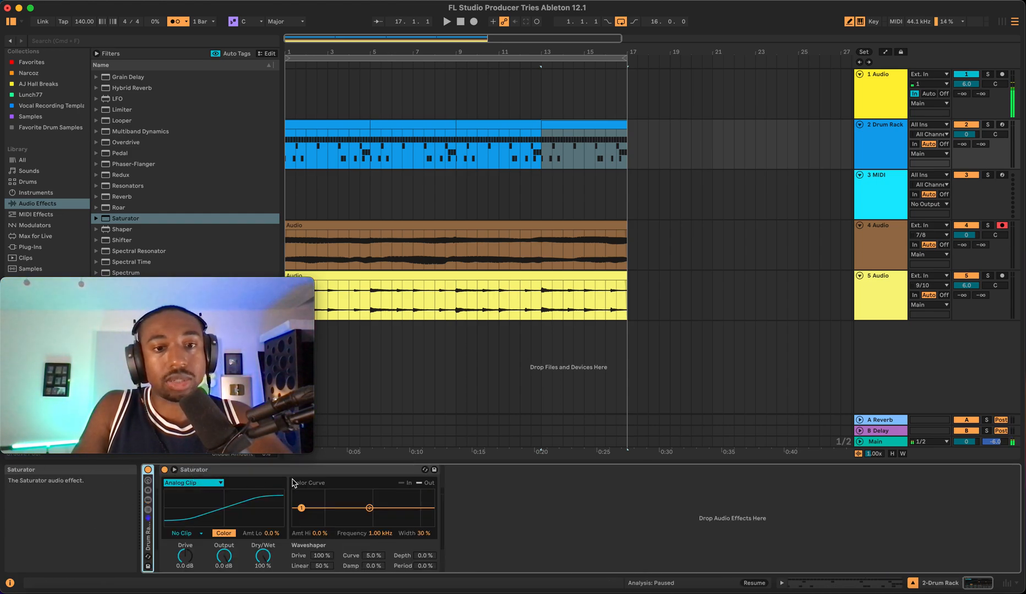
- Play the arrangement to audition the drums and set the Saturator's post-clip mode to Soft Clip
{"action": "key", "text": "space"}
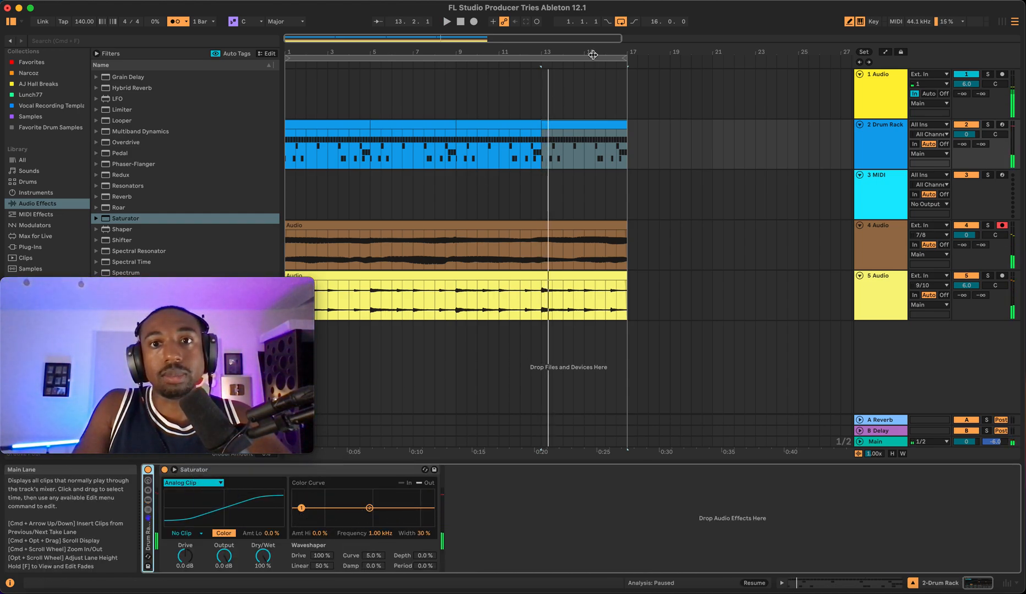
{"action": "left_click", "coordinate": [593, 54]}
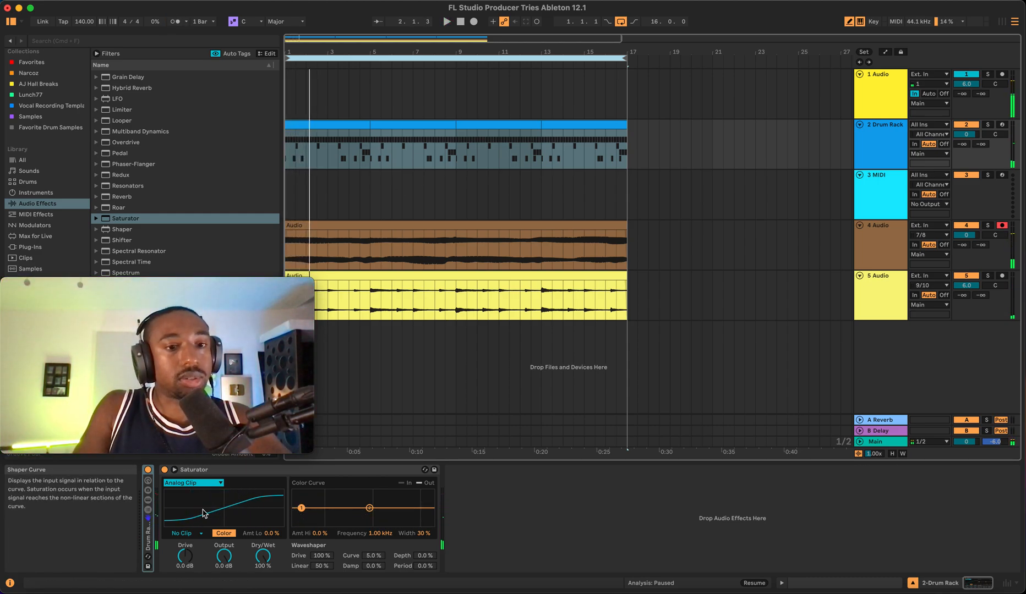
{"action": "key", "text": "space"}
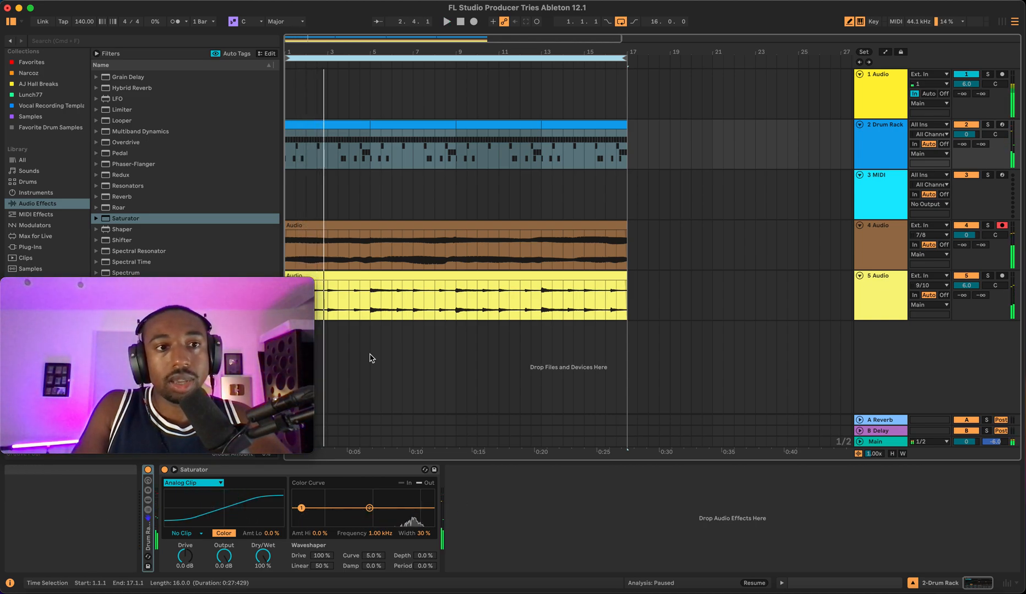
{"action": "scroll", "coordinate": [186, 242], "scroll_direction": "up", "scroll_amount": 1}
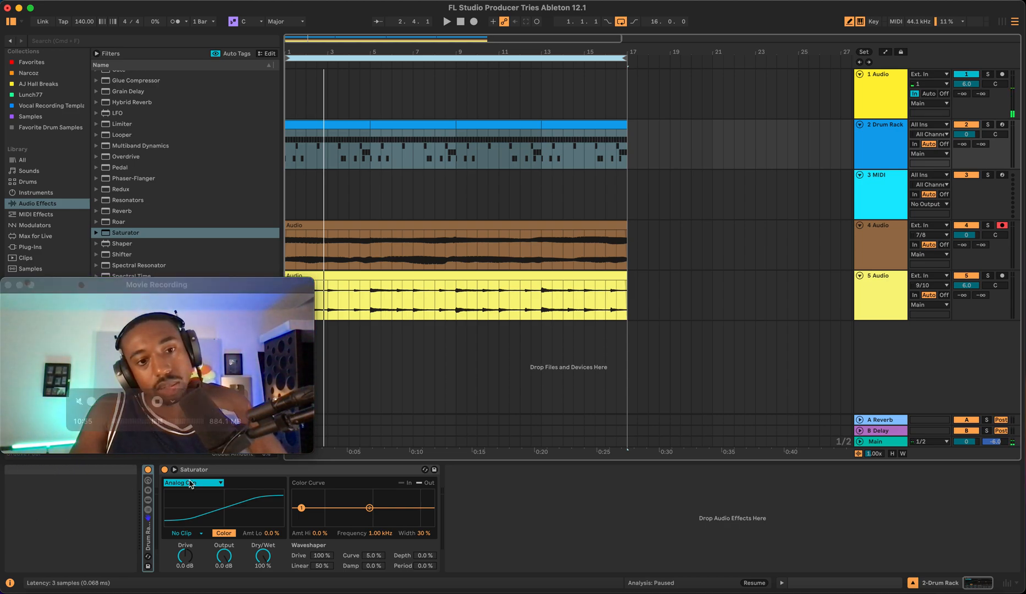
{"action": "left_click", "coordinate": [194, 534]}
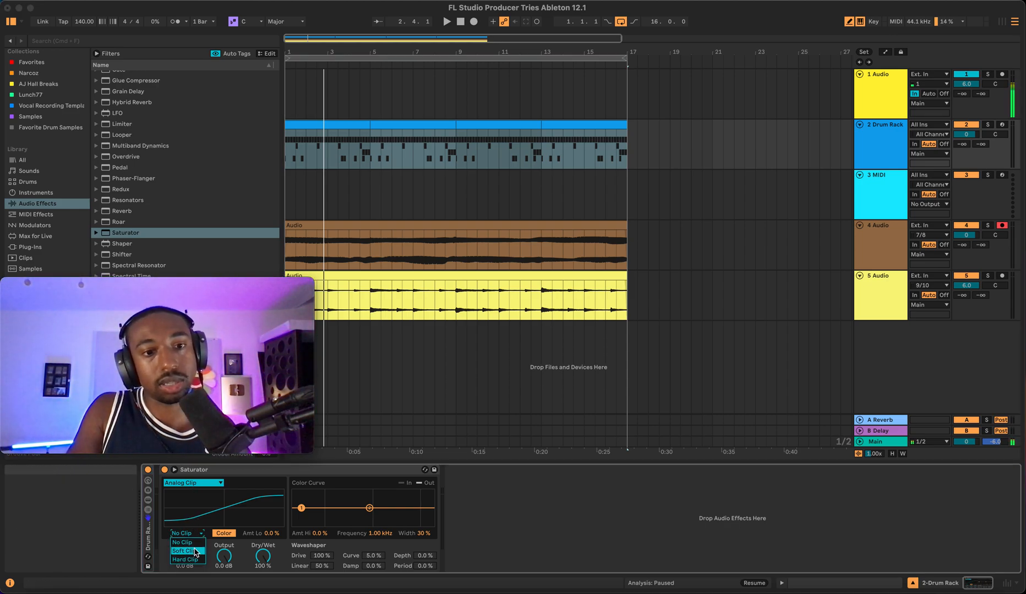
{"action": "left_click", "coordinate": [196, 551]}
{"action": "key", "text": "space"}
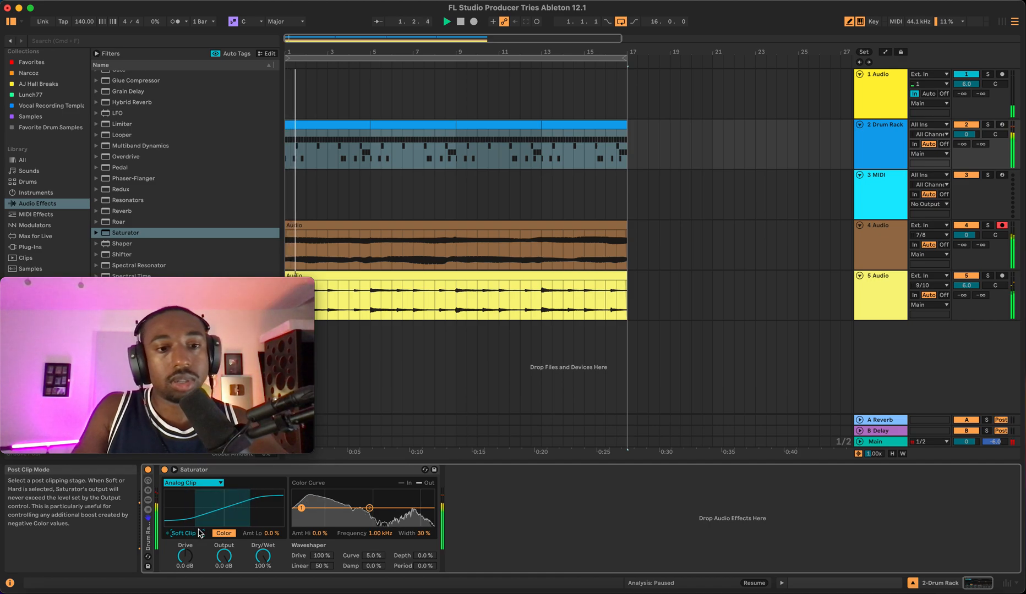
- Raise the Saturator's Drive to 9.7 dB with the Output lowered to -8.6 dB, auditioning during playback
{"action": "left_click_drag", "start_coordinate": [185, 556], "coordinate": [236, 560]}
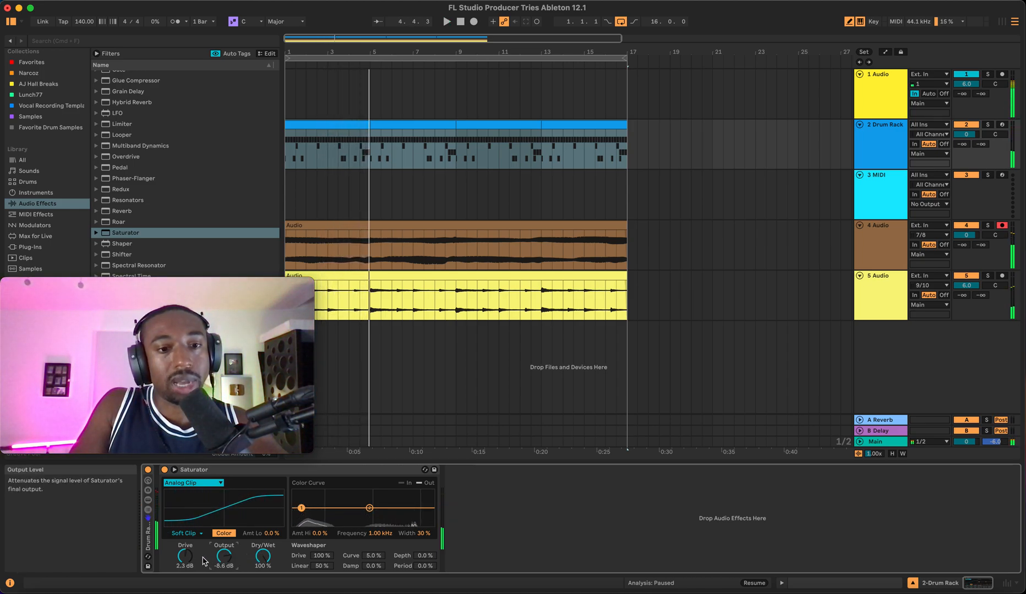
{"action": "key", "text": "space"}
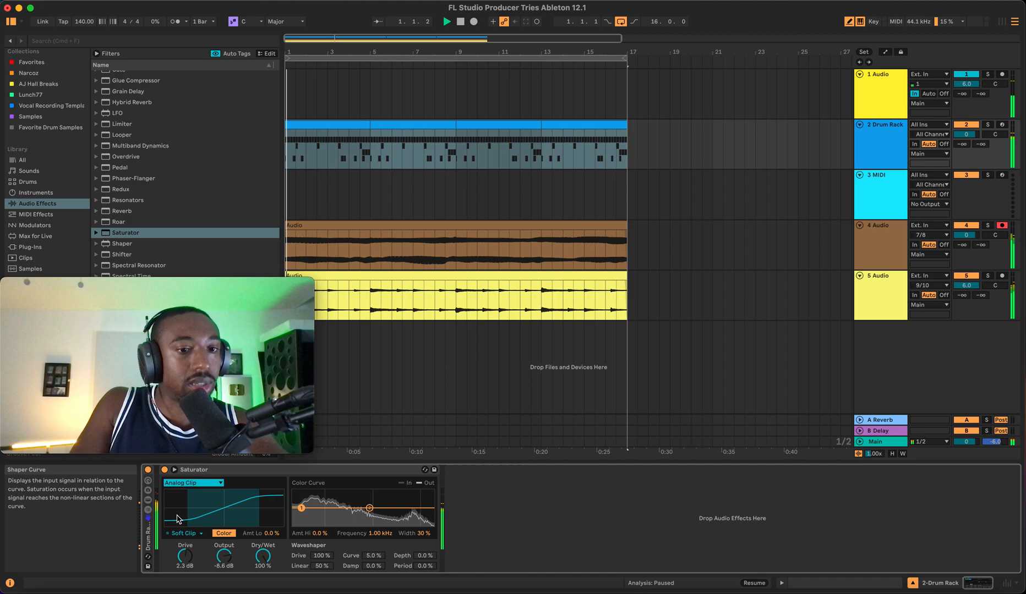
{"action": "left_click", "coordinate": [185, 550]}
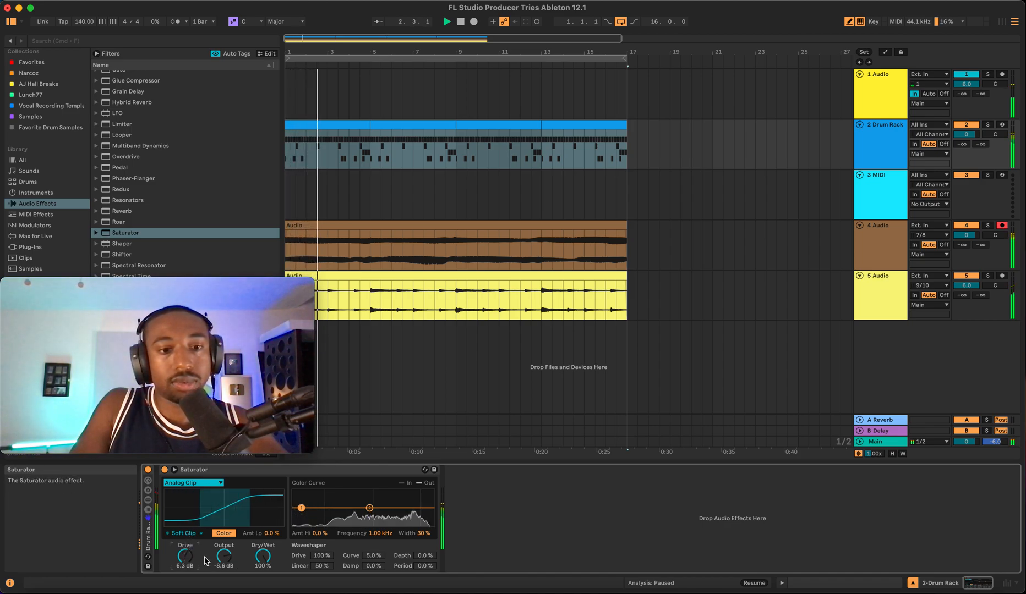
{"action": "left_click_drag", "start_coordinate": [187, 558], "coordinate": [191, 559]}
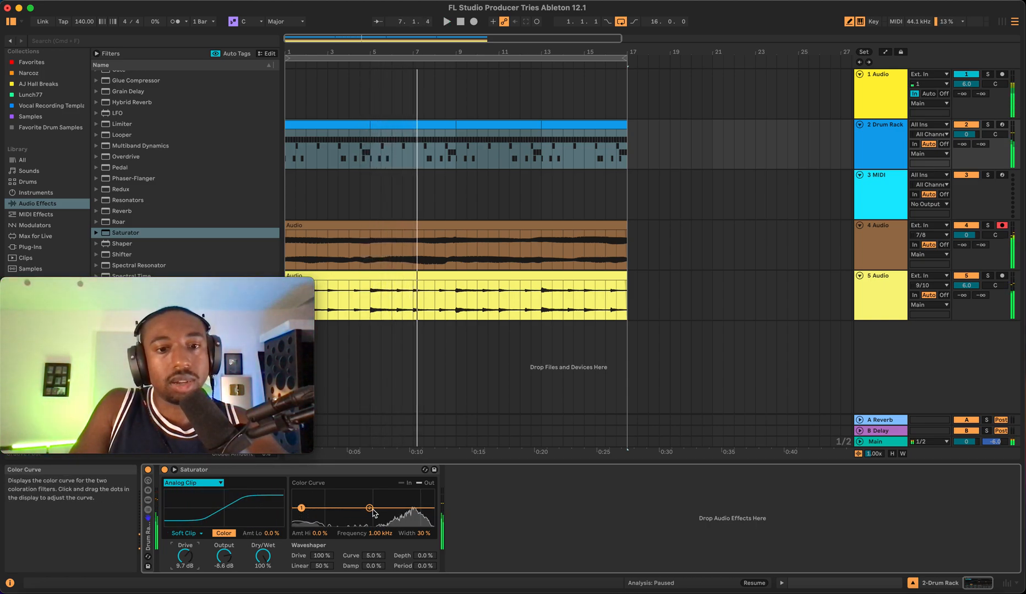
- Shape the Saturator's color curve: low amount 19%, high amount -20%, frequency 5.83 kHz, width 99%
{"action": "left_click_drag", "start_coordinate": [370, 511], "coordinate": [383, 515]}
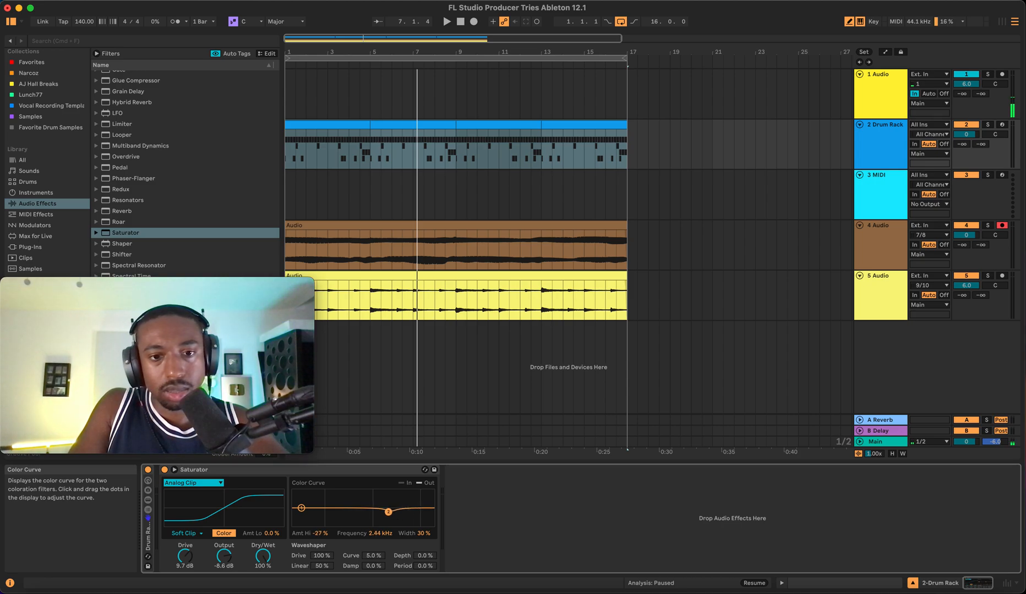
{"action": "mouse_move", "coordinate": [301, 501]}
{"action": "left_mouse_down"}
{"action": "mouse_move", "coordinate": [301, 517]}
{"action": "mouse_move", "coordinate": [301, 504]}
{"action": "left_mouse_up"}
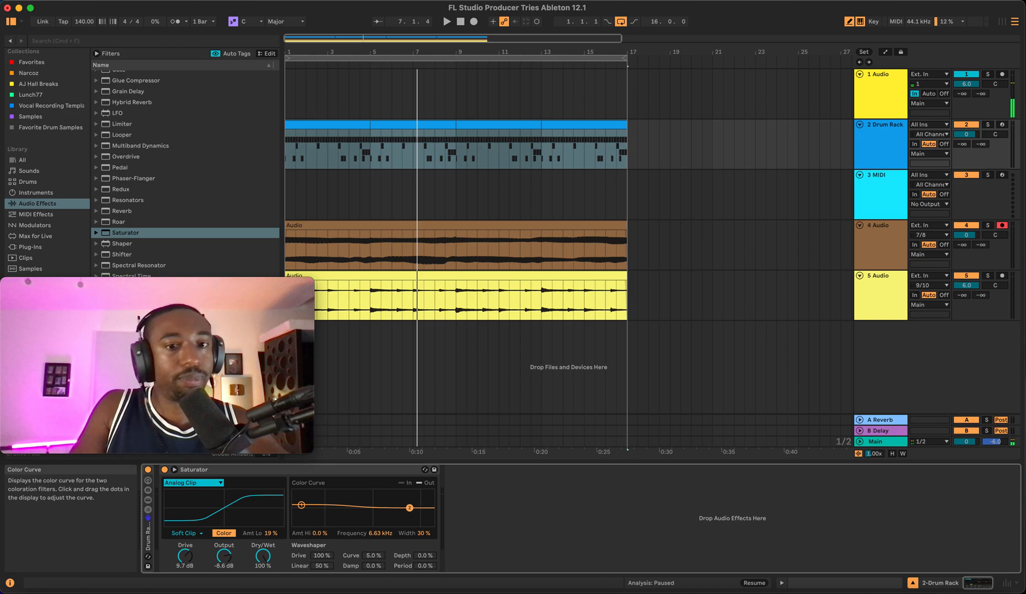
{"action": "mouse_move", "coordinate": [409, 508]}
{"action": "left_mouse_down"}
{"action": "mouse_move", "coordinate": [384, 507]}
{"action": "mouse_move", "coordinate": [409, 518]}
{"action": "left_mouse_up"}
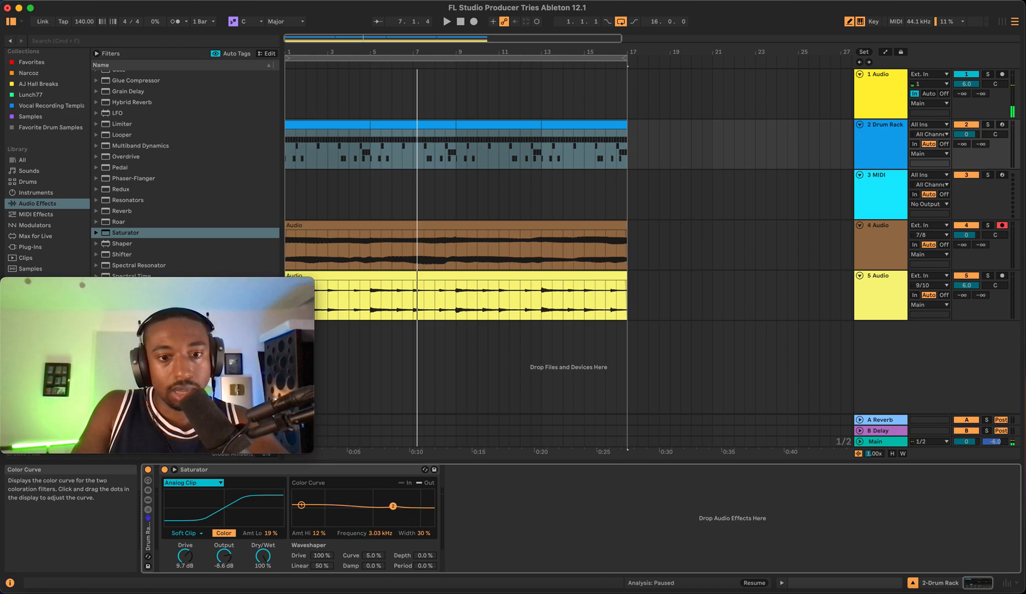
{"action": "left_click_drag", "start_coordinate": [393, 506], "coordinate": [392, 497]}
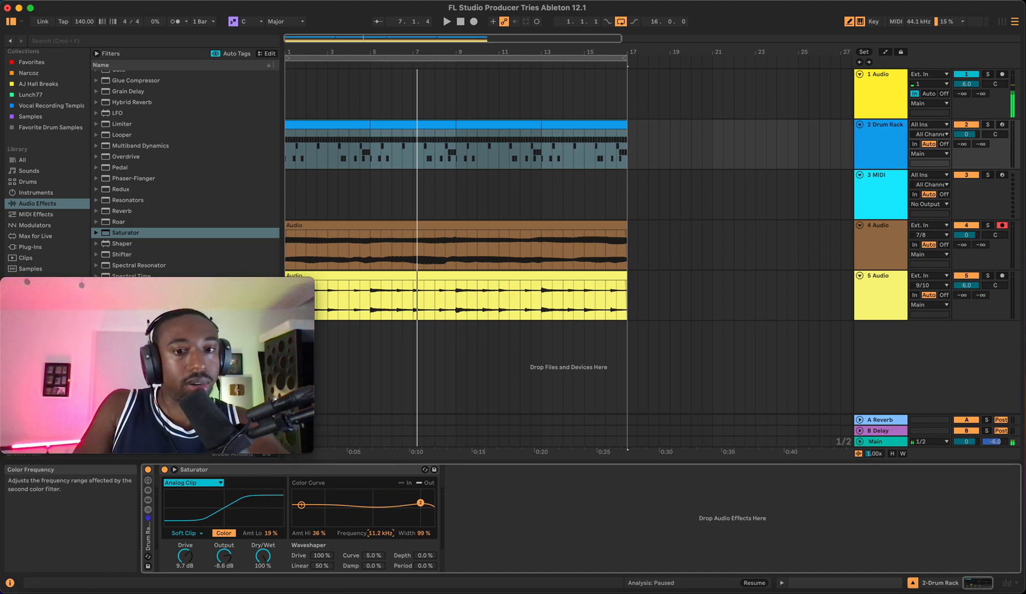
{"action": "left_click_drag", "start_coordinate": [421, 504], "coordinate": [411, 503]}
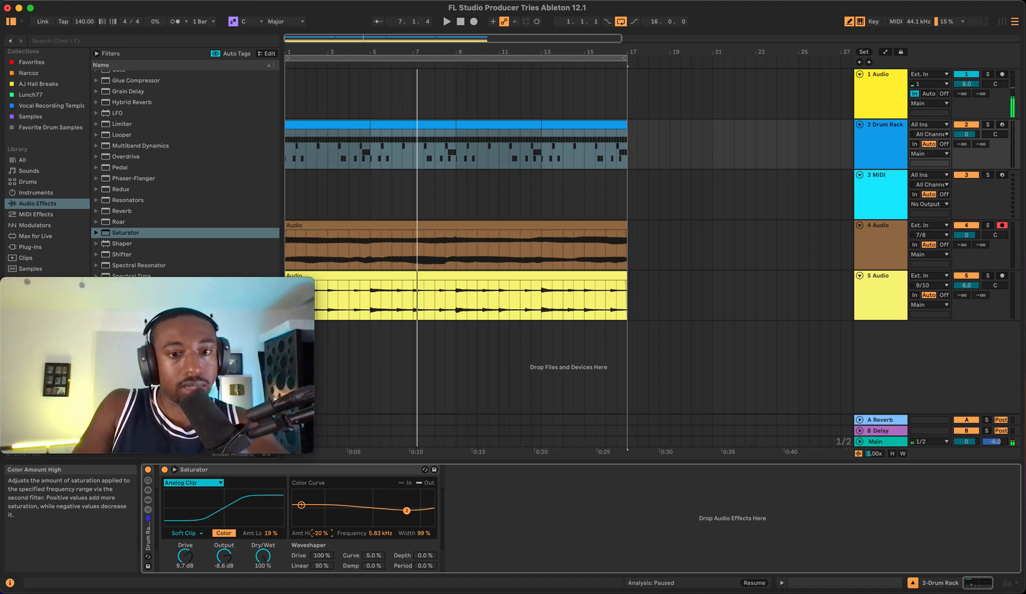
- Audition playback while adjusting the color curve's high amount to about -34%
{"action": "key", "text": "space"}
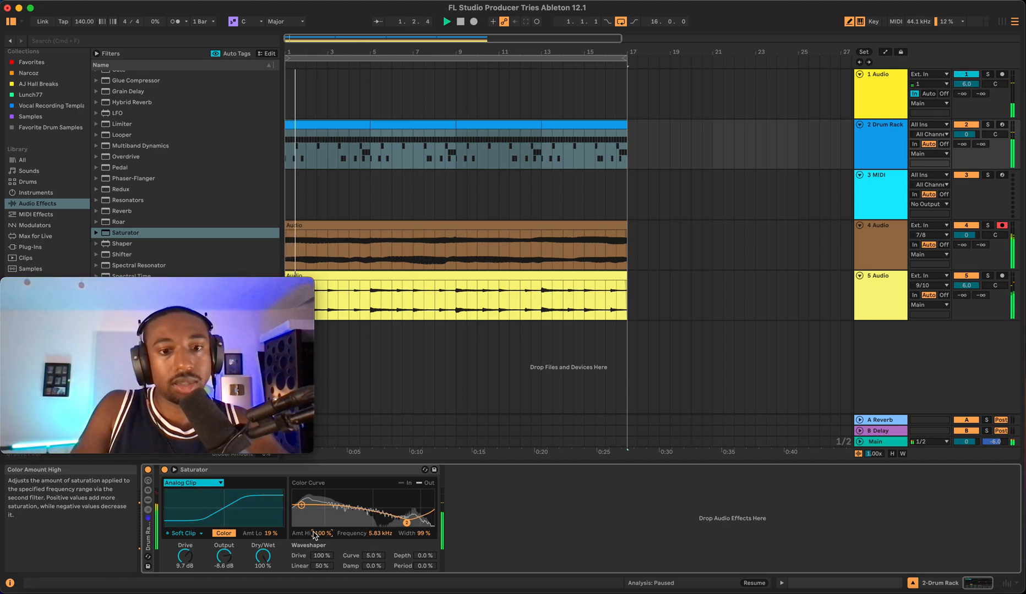
{"action": "left_click_drag", "start_coordinate": [322, 533], "coordinate": [322, 454]}
{"action": "left_click_drag", "start_coordinate": [322, 533], "coordinate": [322, 562]}
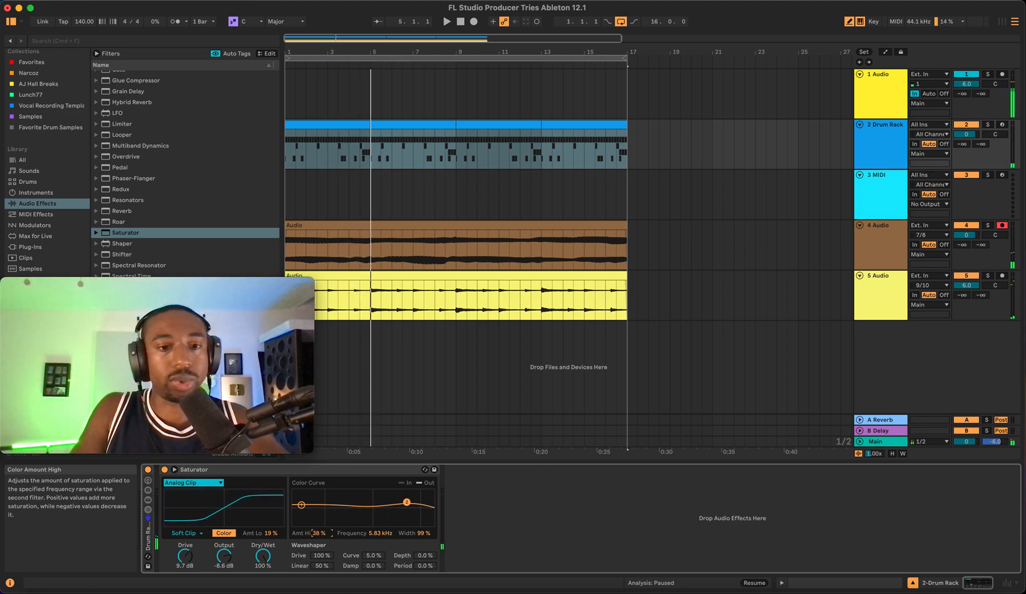
{"action": "left_click_drag", "start_coordinate": [319, 534], "coordinate": [319, 558]}
{"action": "key", "text": "space"}
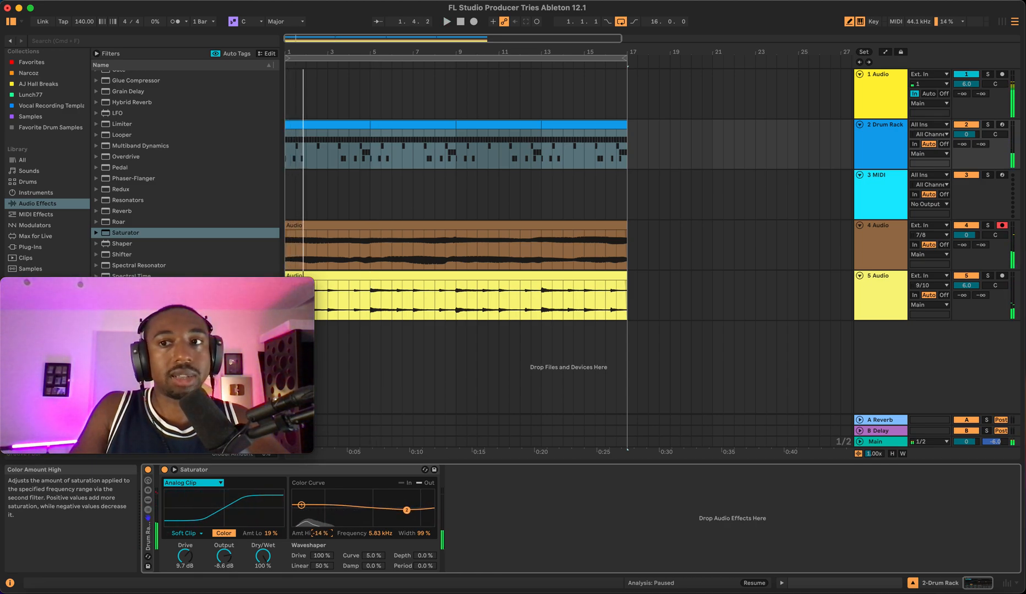
{"action": "key", "text": "space"}
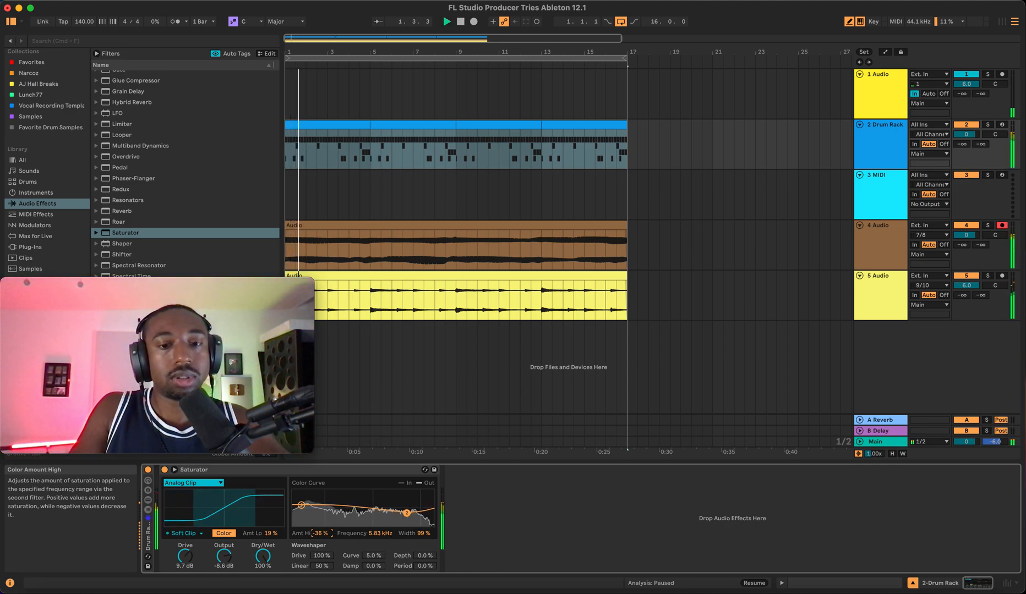
{"action": "left_click_drag", "start_coordinate": [320, 534], "coordinate": [320, 532]}
- Set the color curve's low amount to -12% by moving its low point
{"action": "left_click", "coordinate": [301, 505]}
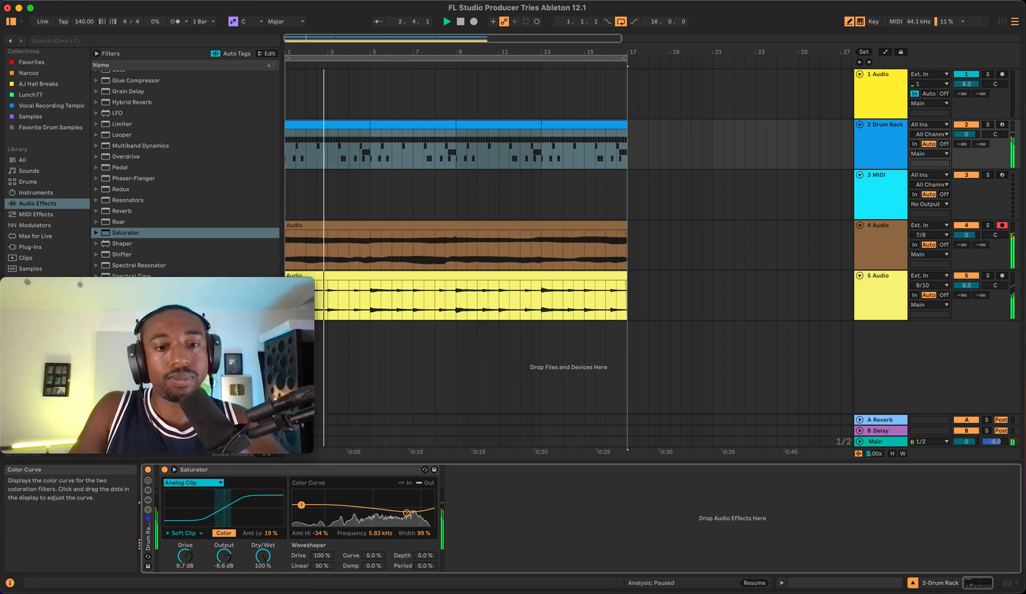
{"action": "left_click_drag", "start_coordinate": [301, 499], "coordinate": [301, 510]}
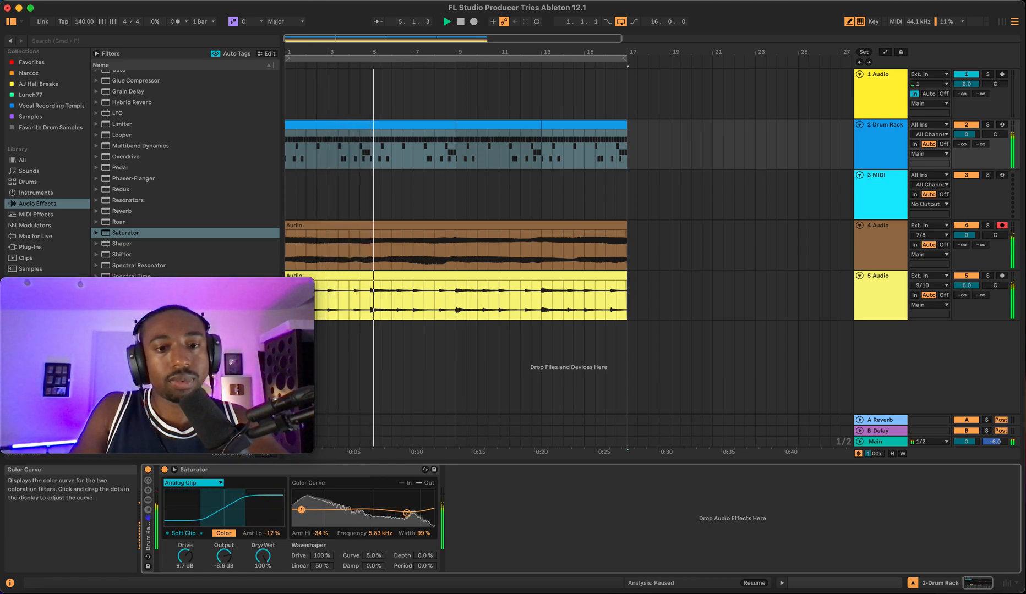
{"action": "key", "text": "space"}
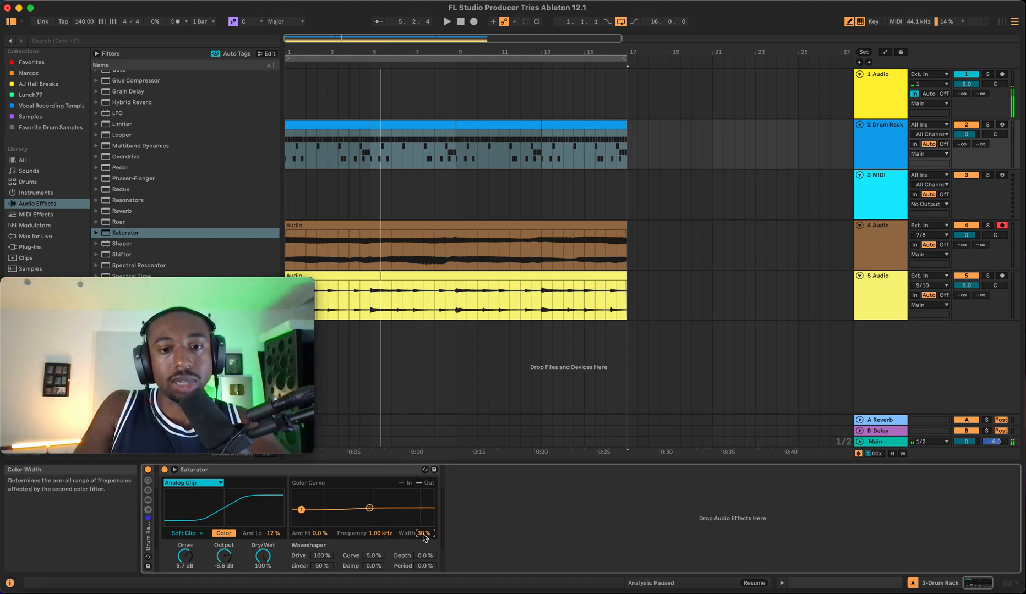
- Set the color frequency to 976 Hz and the color low amount to -78%, then play the drums
{"action": "key", "text": "space"}
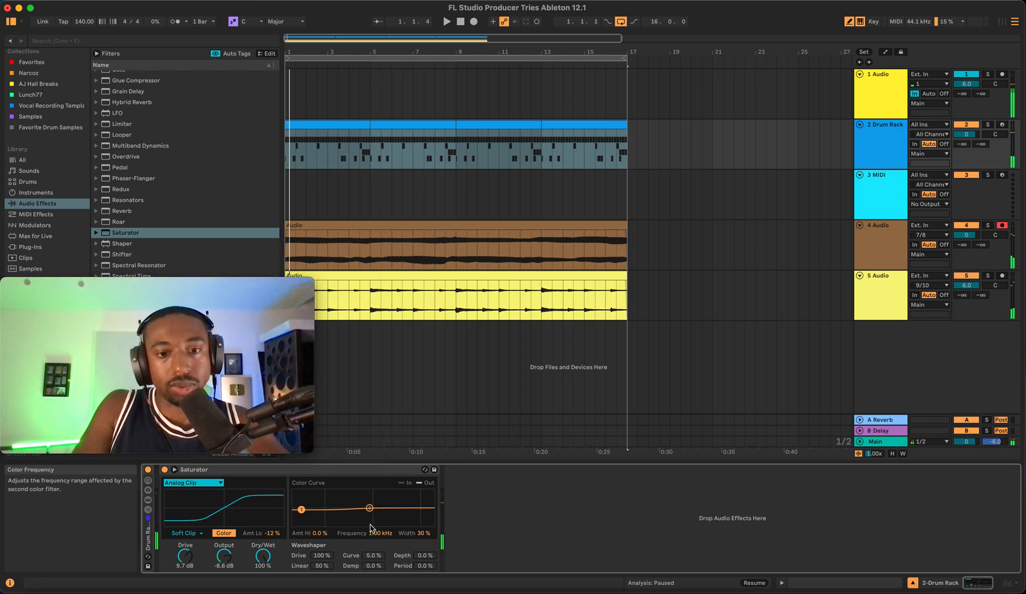
{"action": "left_click_drag", "start_coordinate": [370, 529], "coordinate": [373, 530]}
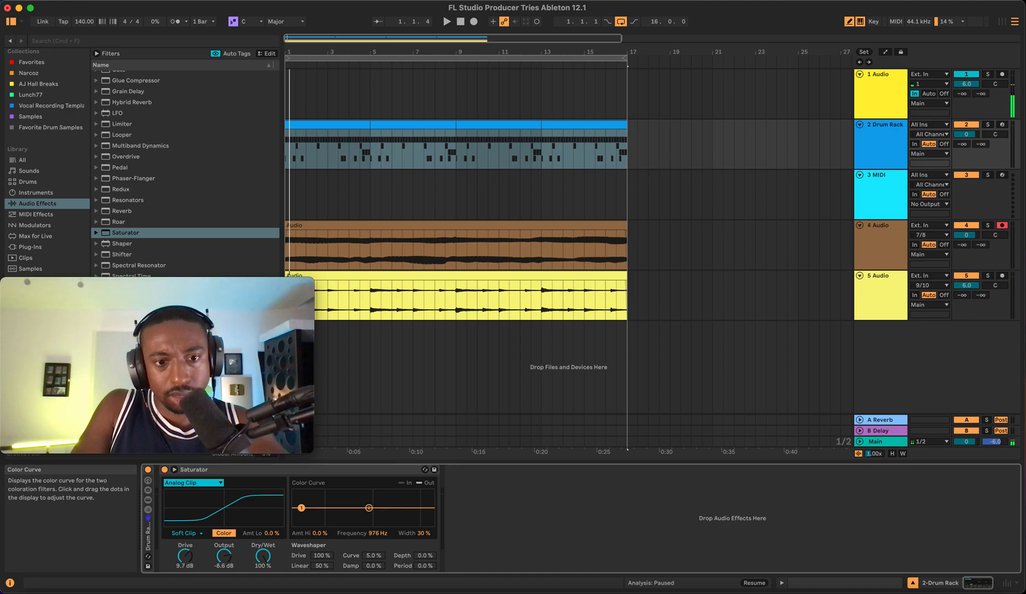
{"action": "left_click_drag", "start_coordinate": [272, 534], "coordinate": [273, 574]}
{"action": "key", "text": "space"}
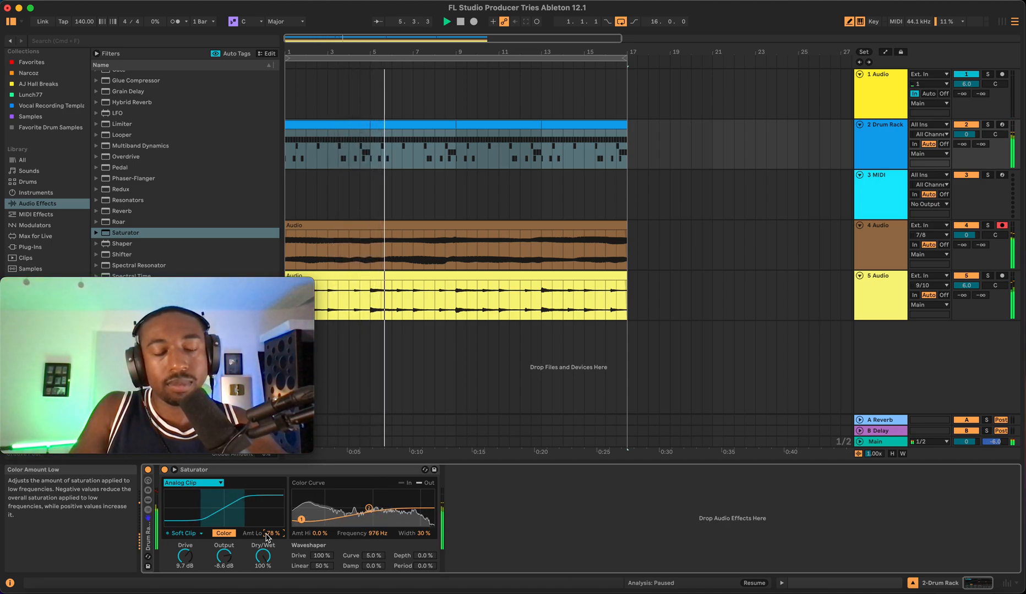
- Open the Sumeenk - Metro (SN) pad in the Drum Rack and lower its sample volume, then play back
{"action": "left_click", "coordinate": [149, 500]}
{"action": "left_click", "coordinate": [252, 554]}
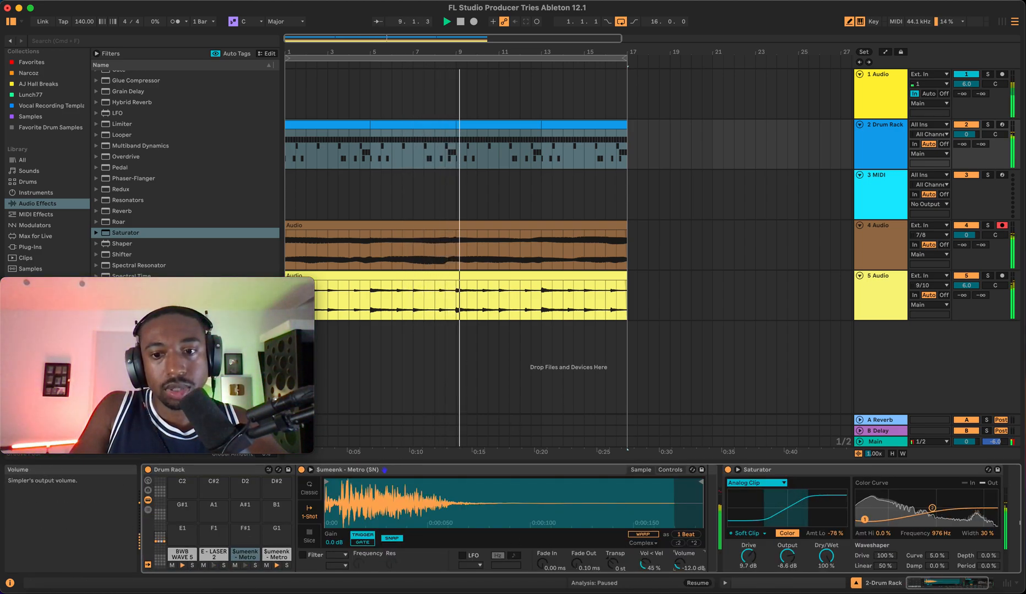
{"action": "left_click_drag", "start_coordinate": [683, 566], "coordinate": [683, 563]}
{"action": "key", "text": "space"}
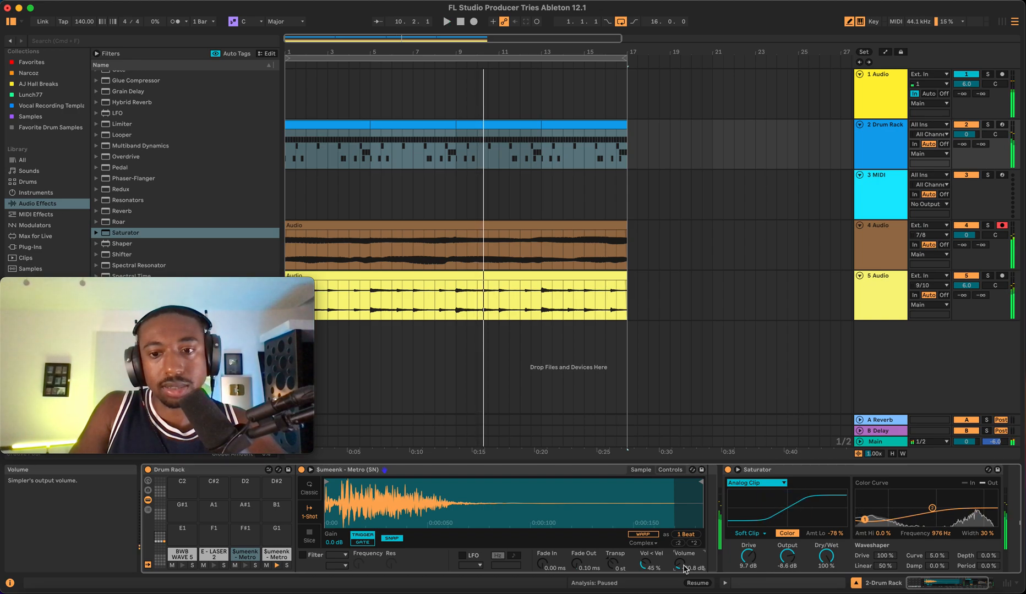
- Play the drums and lower the Sumeenk - Metro HH (Hats) pad's sample volume to -20.6 dB
{"action": "key", "text": "space"}
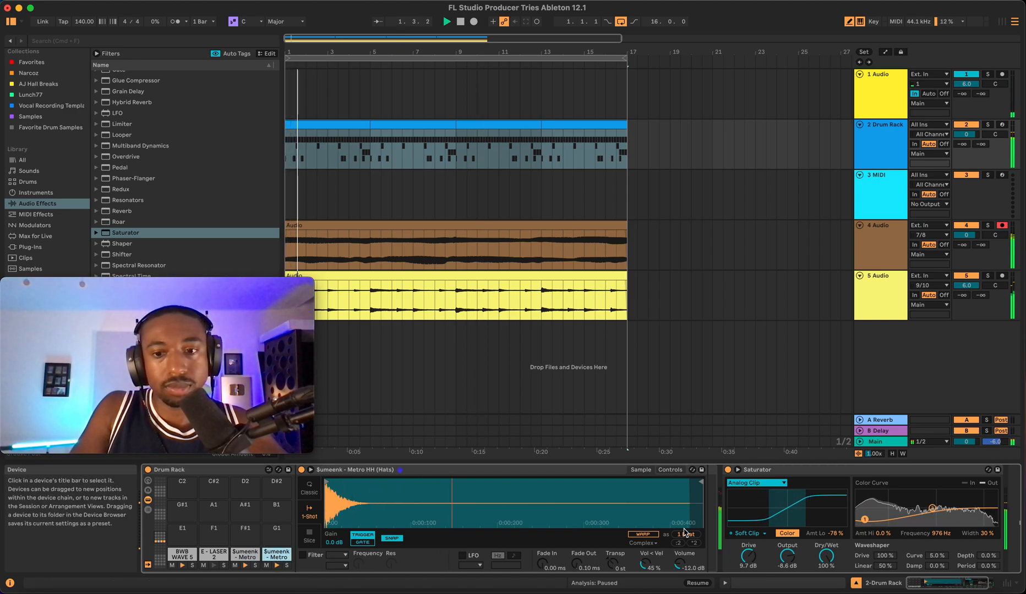
{"action": "left_click_drag", "start_coordinate": [679, 565], "coordinate": [680, 580]}
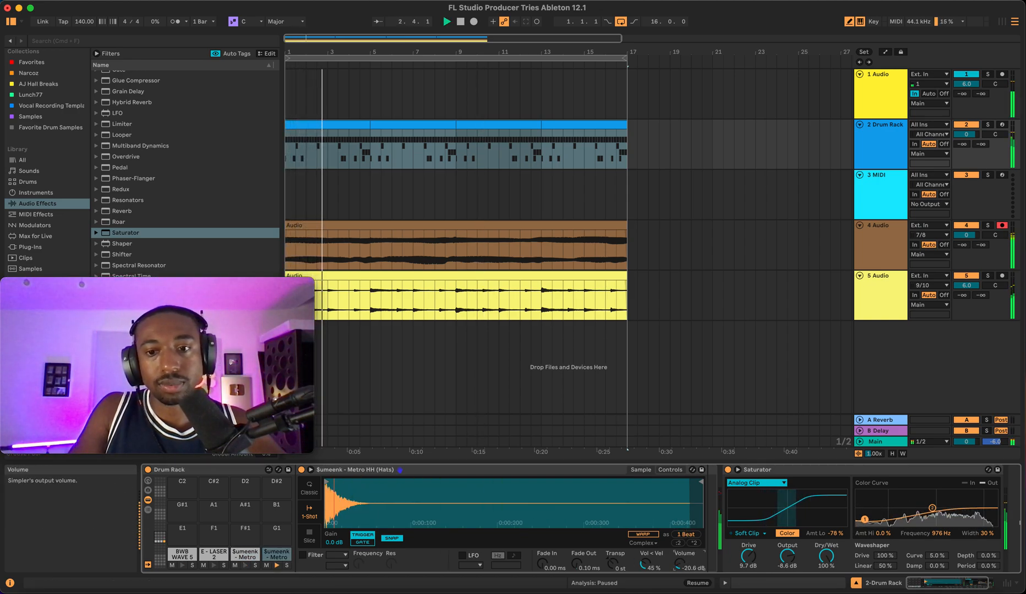
- Collapse the Drum Rack and switch the Saturator's curve type to Soft Sine
{"action": "double_click", "coordinate": [202, 470]}
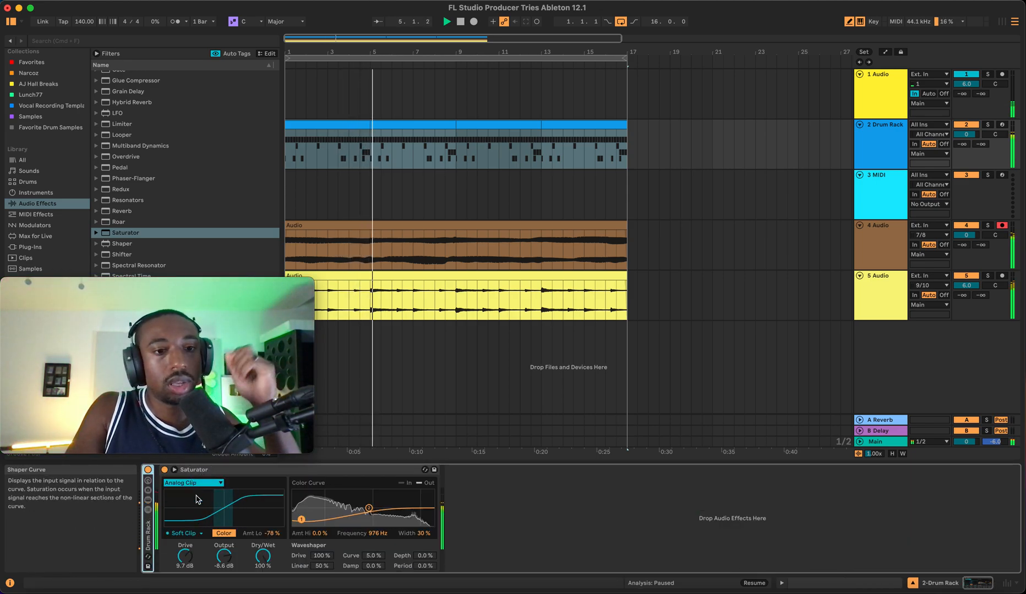
{"action": "left_click", "coordinate": [204, 484]}
{"action": "left_click", "coordinate": [202, 500]}
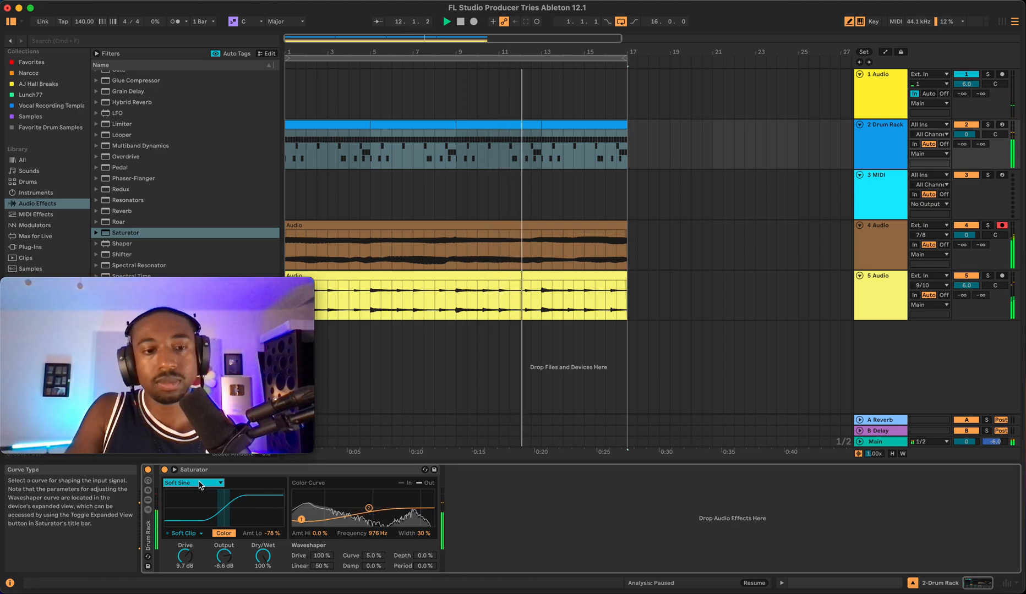
{"action": "left_click", "coordinate": [185, 533]}
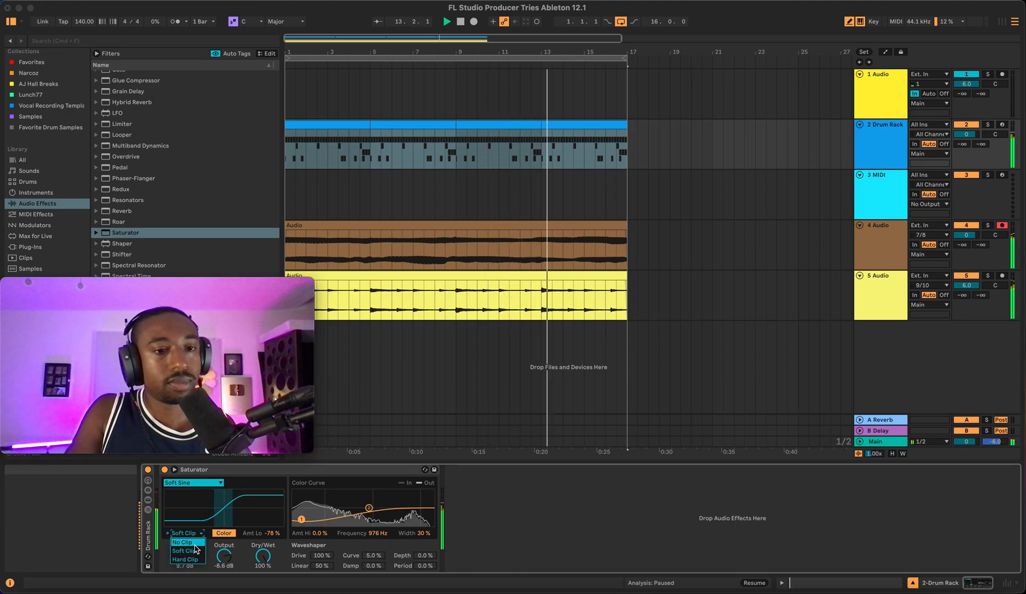
{"action": "left_click", "coordinate": [161, 548]}
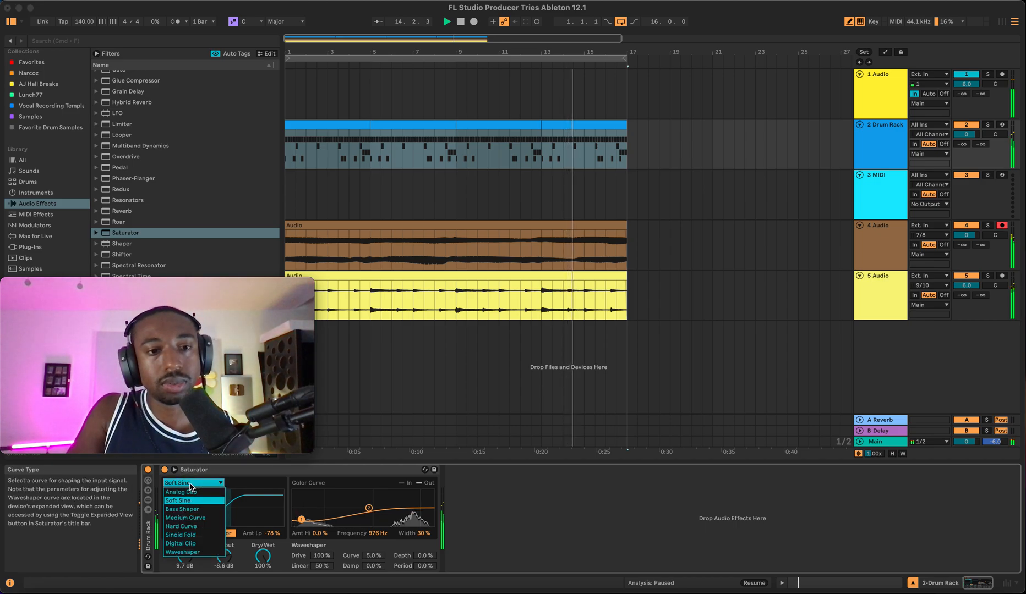
- Switch the Saturator curve to Bass Shaper, reset the color low amount to 0.0%, and raise the drive to 17 dB
{"action": "left_click", "coordinate": [192, 483]}
{"action": "left_click", "coordinate": [190, 509]}
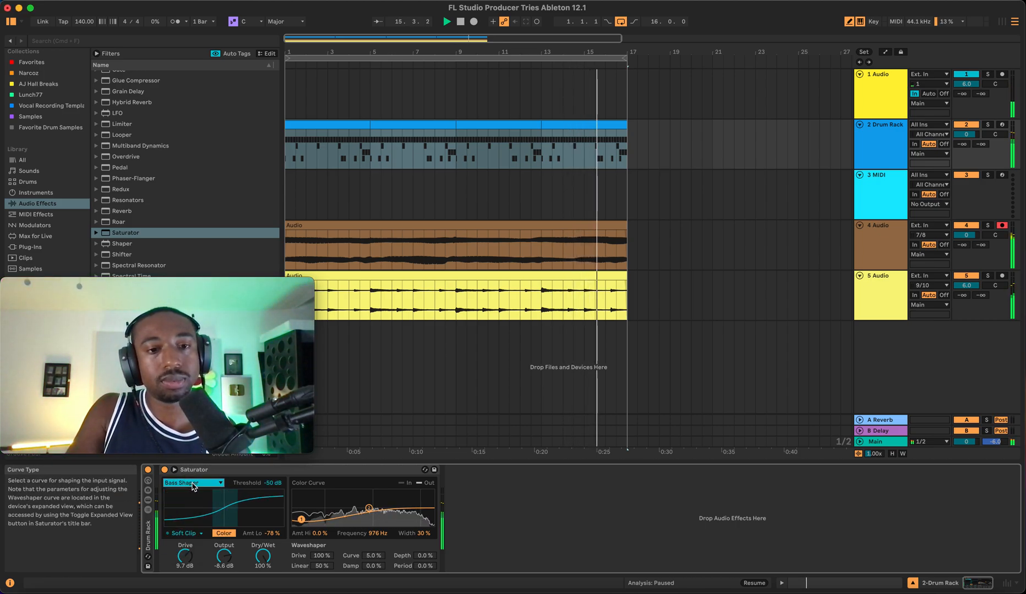
{"action": "double_click", "coordinate": [272, 534]}
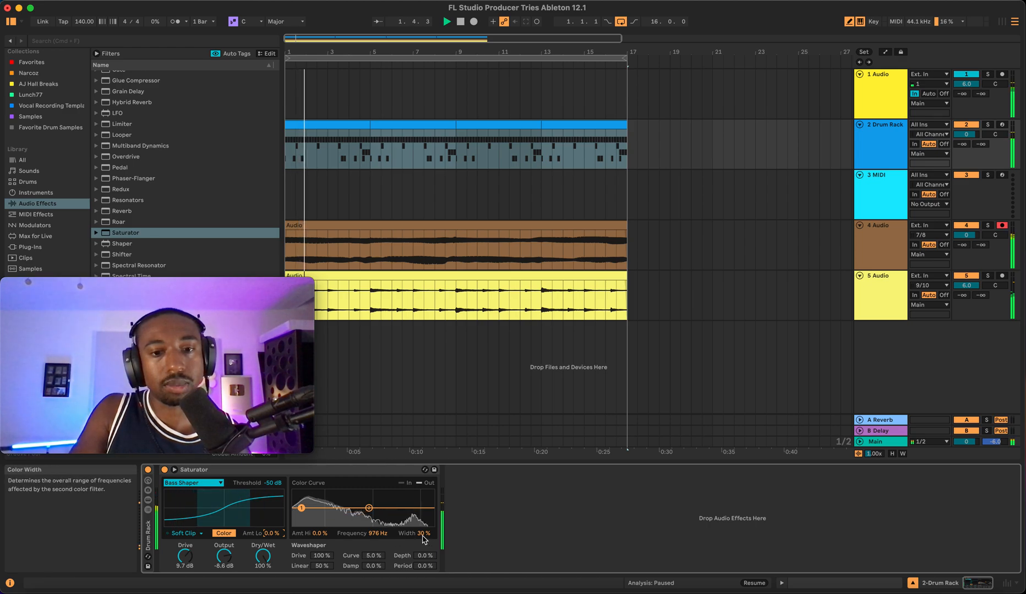
{"action": "left_click", "coordinate": [320, 533]}
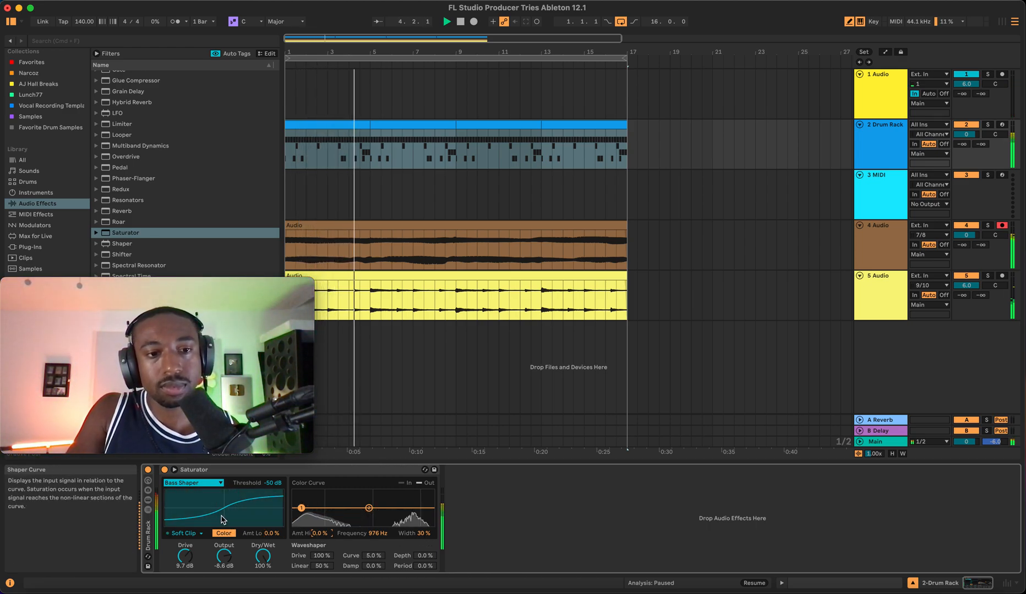
{"action": "left_click", "coordinate": [186, 548]}
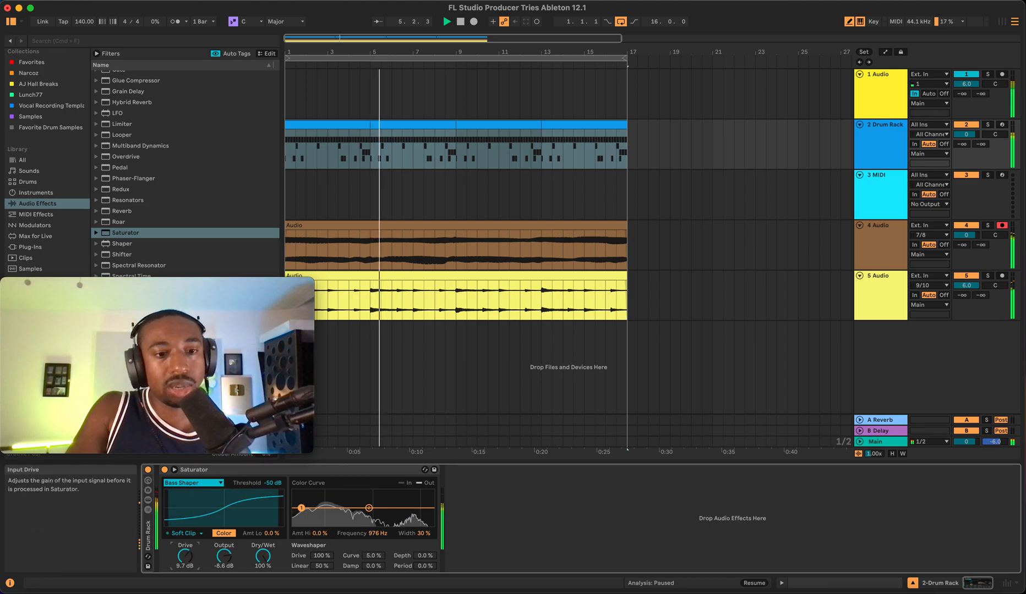
{"action": "left_click_drag", "start_coordinate": [185, 555], "coordinate": [185, 551]}
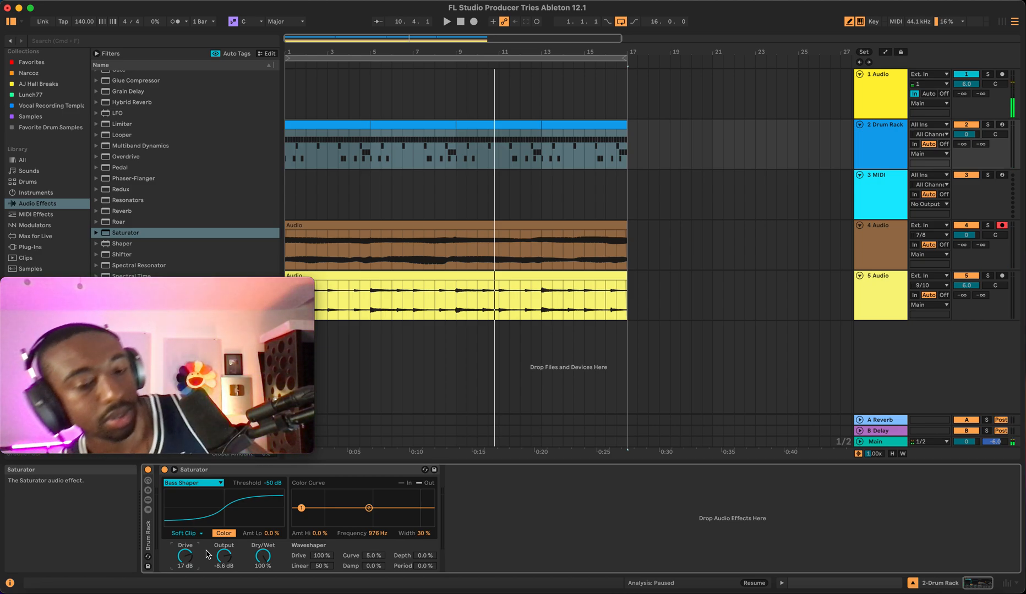
- Start and stop playback to audition the Bass Shaper saturation
{"action": "key", "text": "space"}
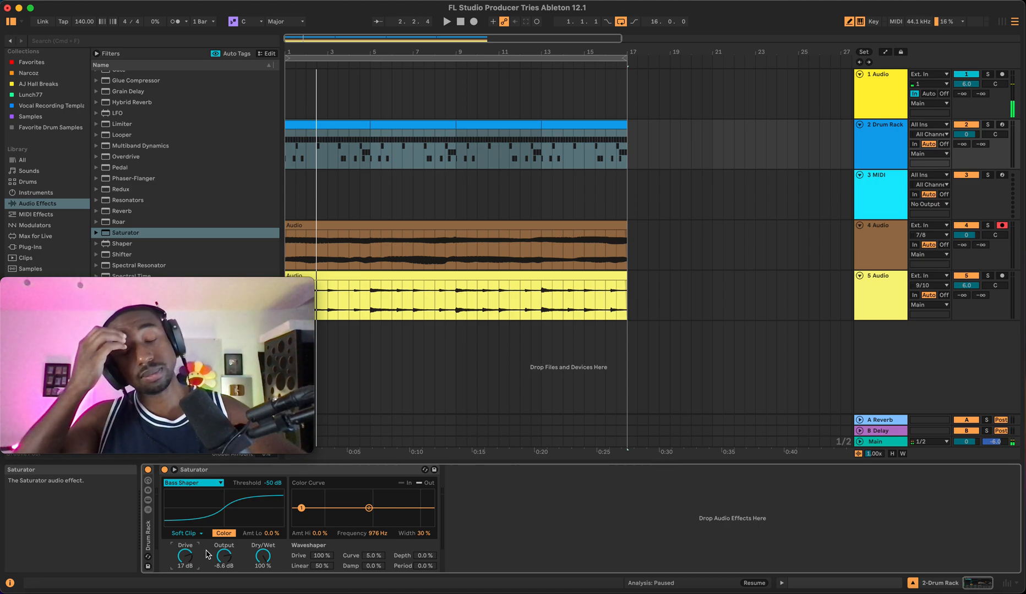
{"action": "key", "text": "space"}
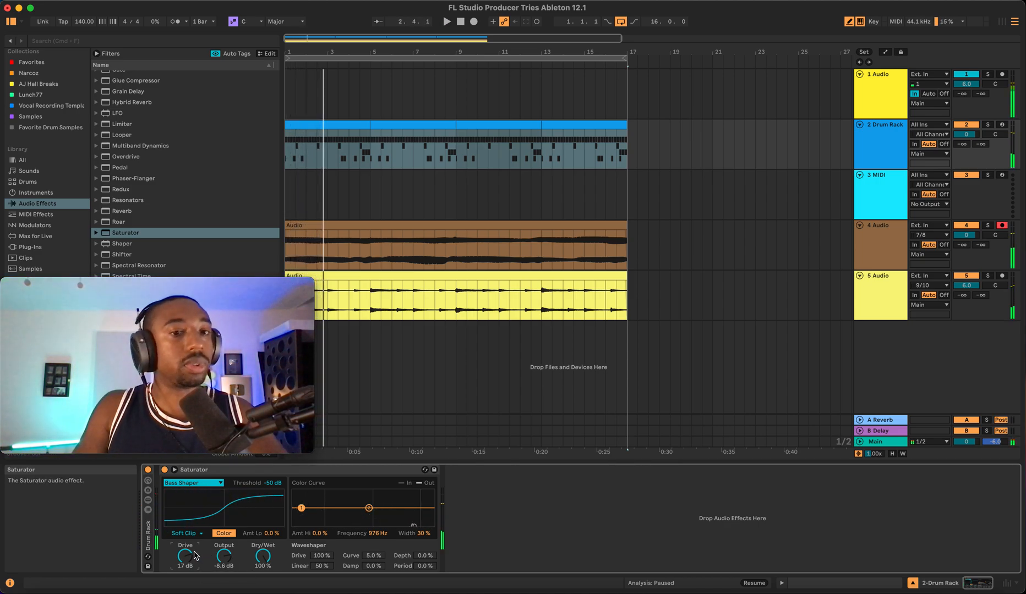
{"action": "key", "text": "space"}
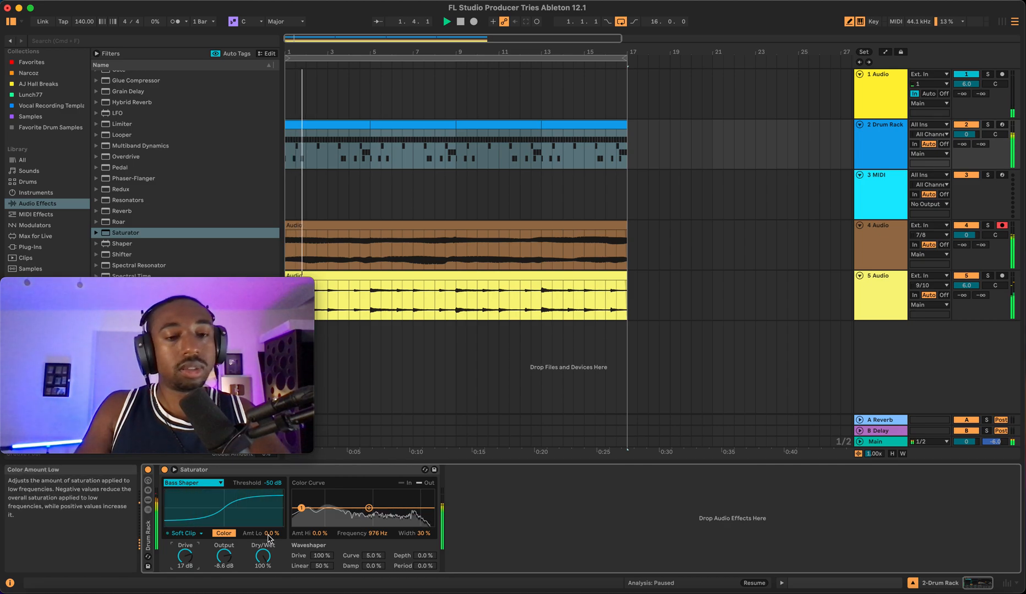
{"action": "key", "text": "space"}
{"action": "key", "text": "space"}
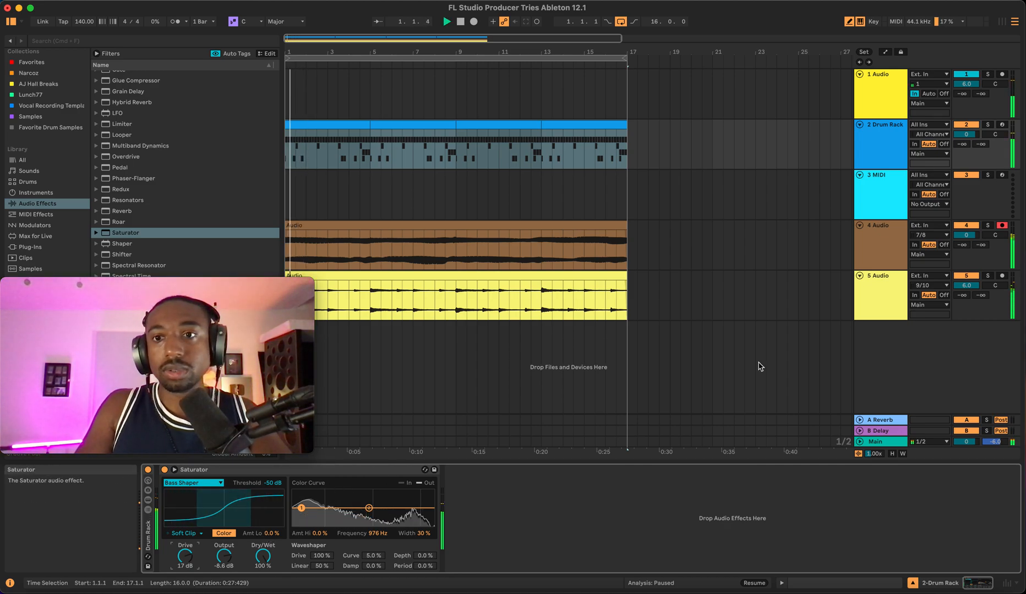
- Try the Medium Curve and Hard Curve shapes, lowering the drive to 1.7 dB
{"action": "left_click", "coordinate": [193, 482]}
{"action": "left_click", "coordinate": [188, 518]}
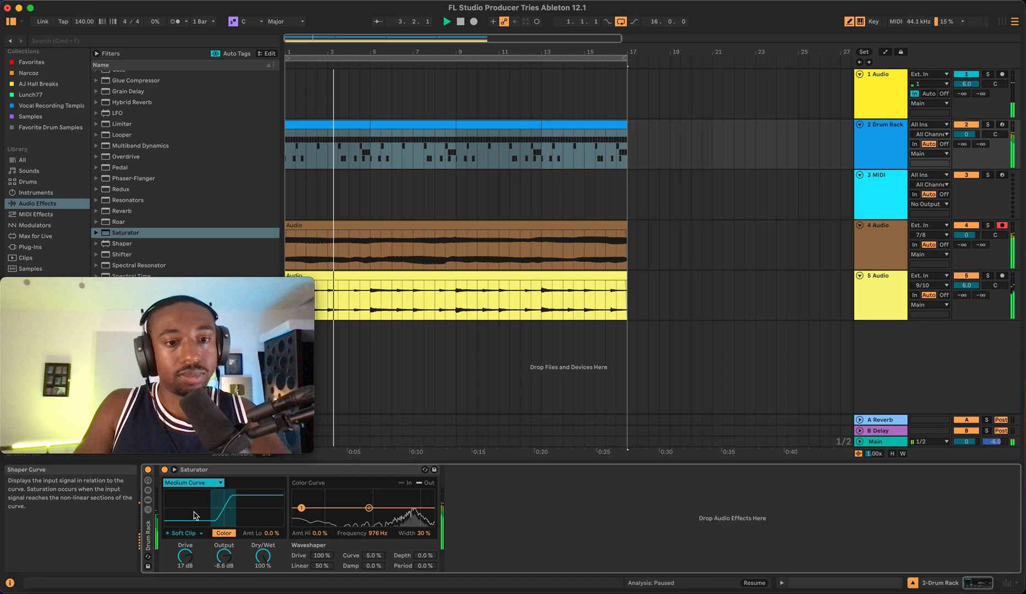
{"action": "left_click", "coordinate": [199, 484]}
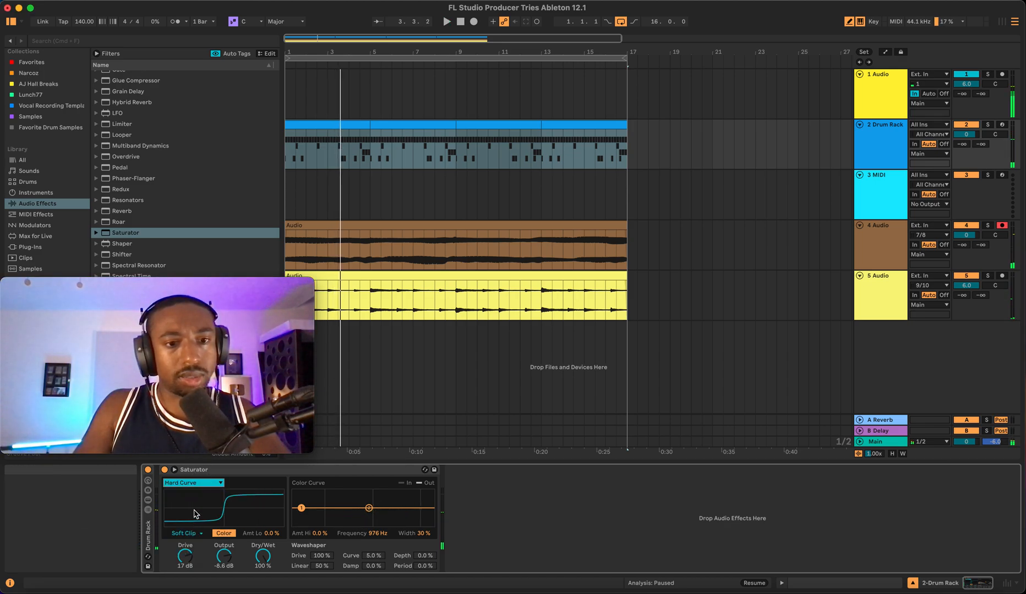
{"action": "left_click_drag", "start_coordinate": [185, 557], "coordinate": [185, 578]}
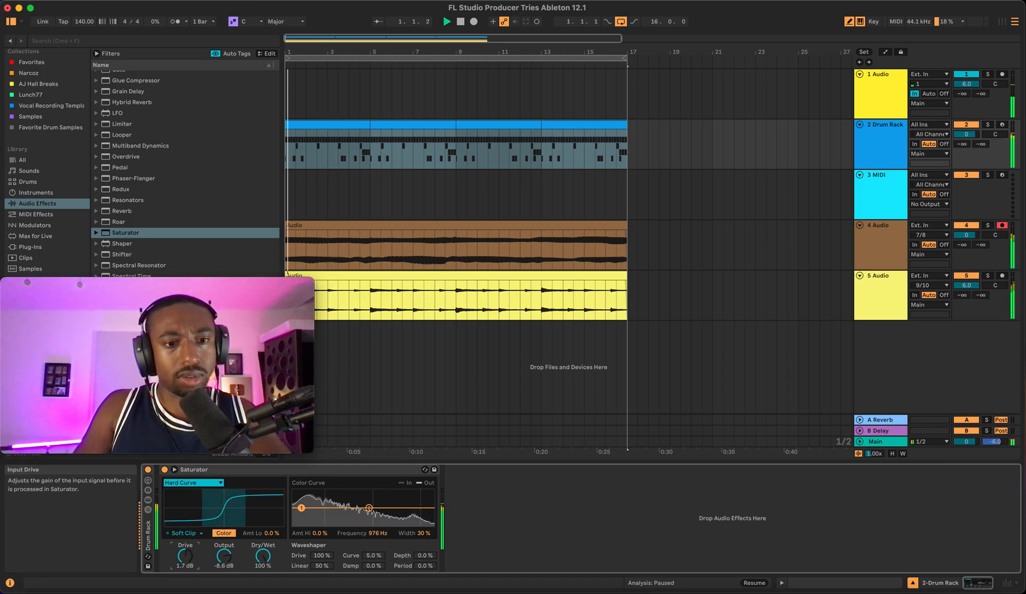
- Try the Sinoid Fold curve with the drive raised to 8.0 dB
{"action": "left_click", "coordinate": [193, 482]}
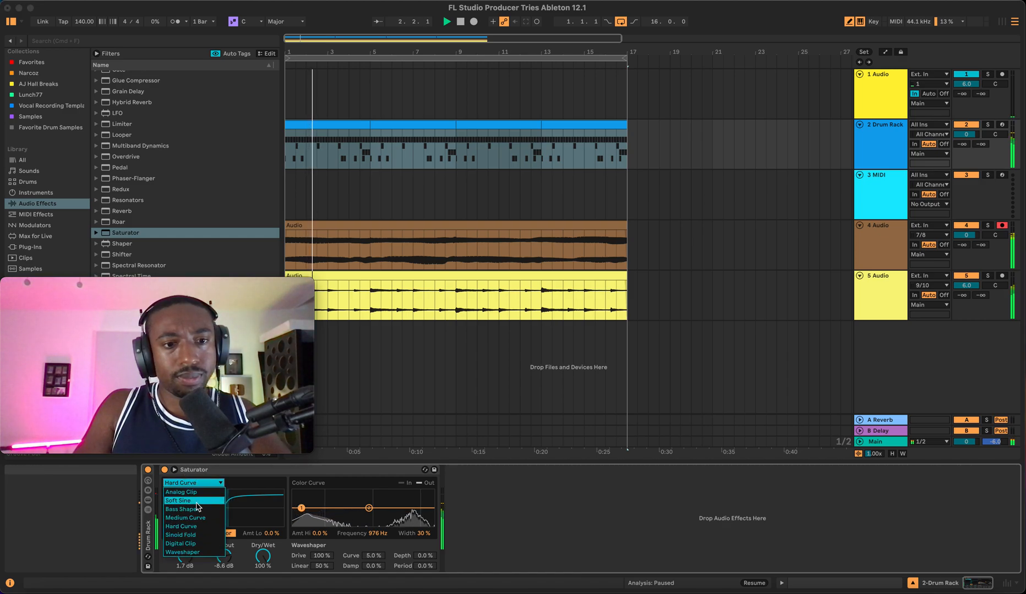
{"action": "left_click", "coordinate": [187, 535]}
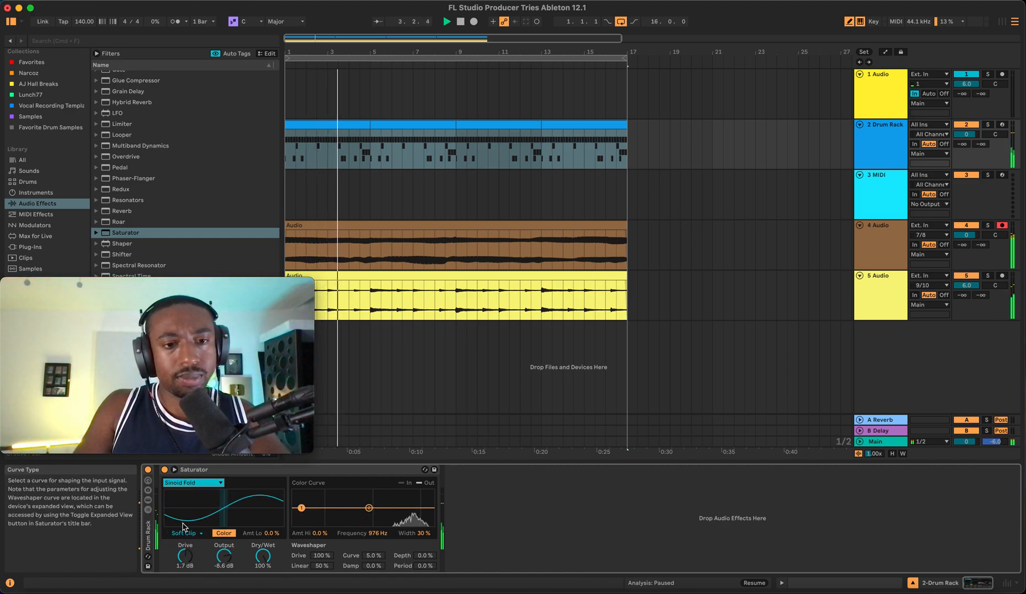
{"action": "mouse_move", "coordinate": [185, 556]}
{"action": "left_mouse_down"}
{"action": "mouse_move", "coordinate": [185, 565]}
{"action": "mouse_move", "coordinate": [185, 556]}
{"action": "left_mouse_up"}
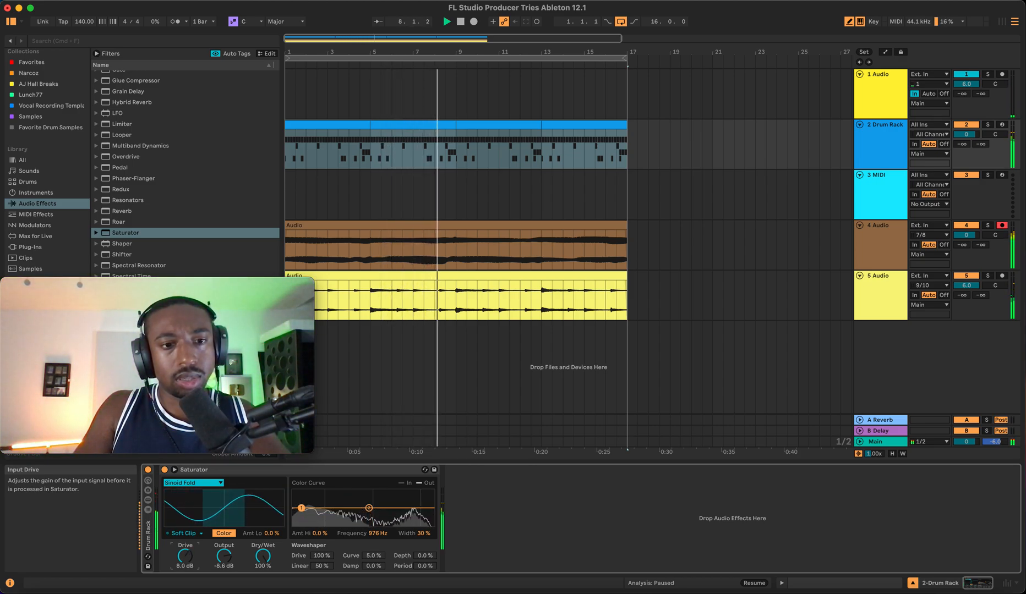
- Switch the Saturator curve to Digital Clip and set the drive to 10 dB
{"action": "left_click", "coordinate": [193, 483]}
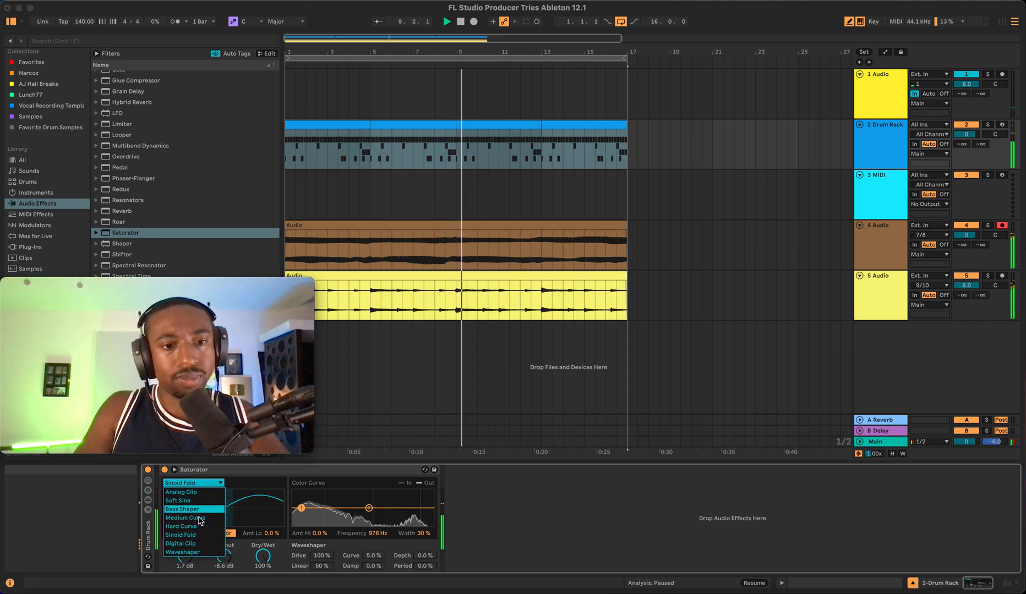
{"action": "left_click", "coordinate": [193, 544]}
{"action": "left_click_drag", "start_coordinate": [185, 557], "coordinate": [185, 553]}
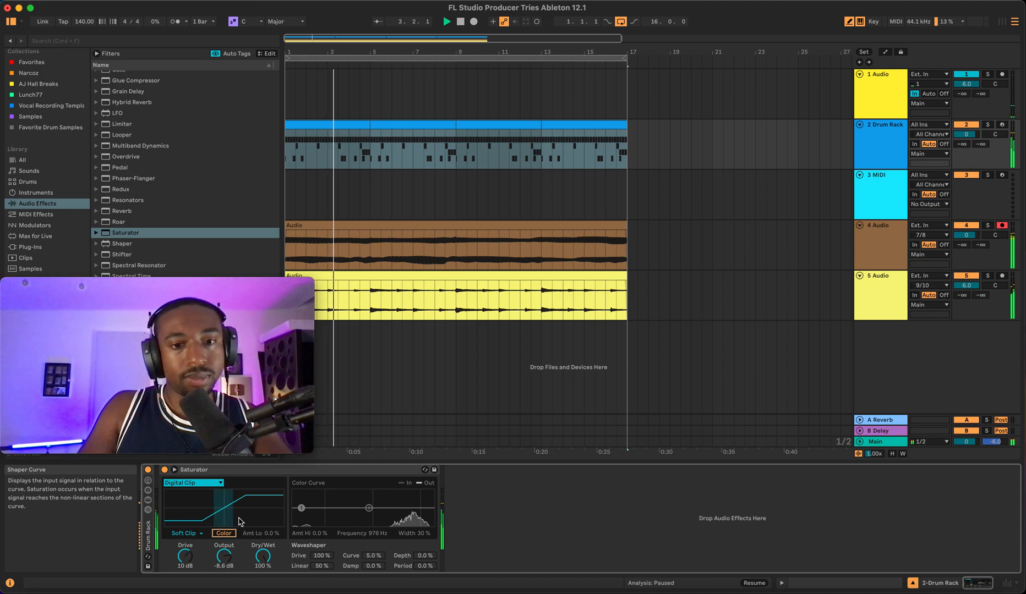
- Try the Waveshaper and then the Analog Clip curve types on the Saturator
{"action": "left_click", "coordinate": [192, 483]}
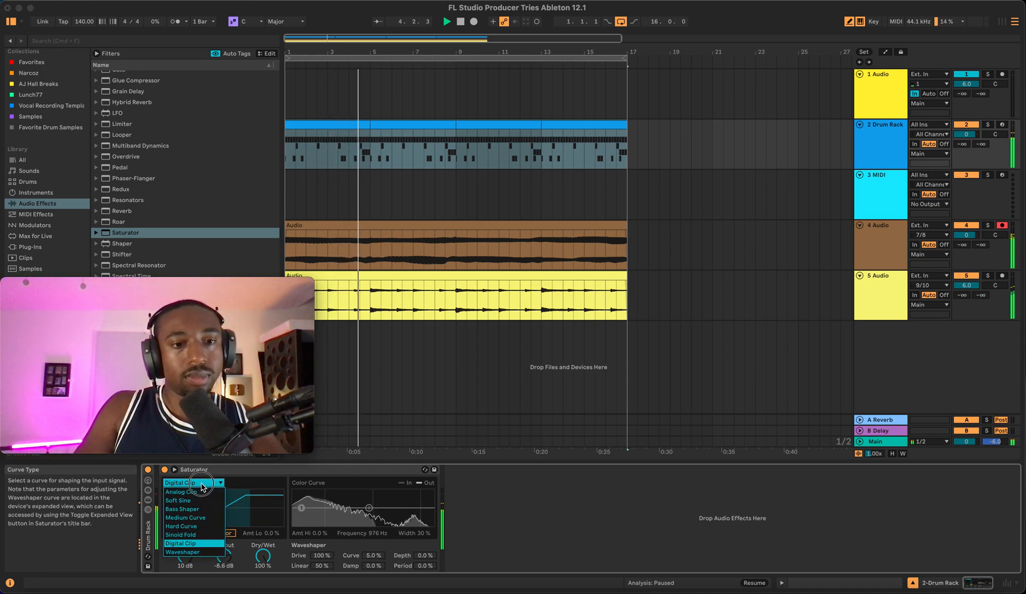
{"action": "left_click", "coordinate": [193, 552]}
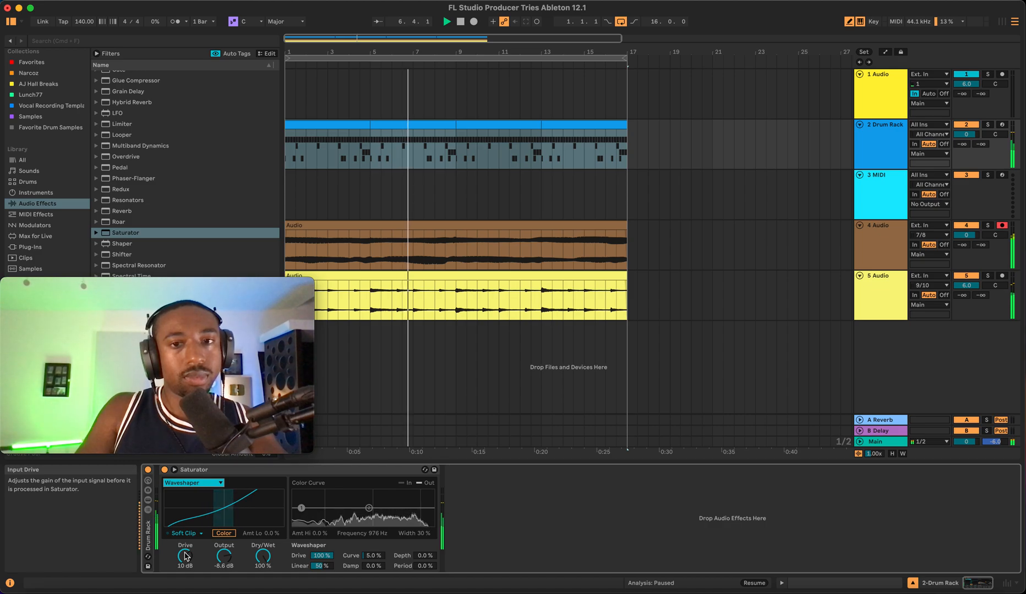
{"action": "left_click", "coordinate": [214, 484]}
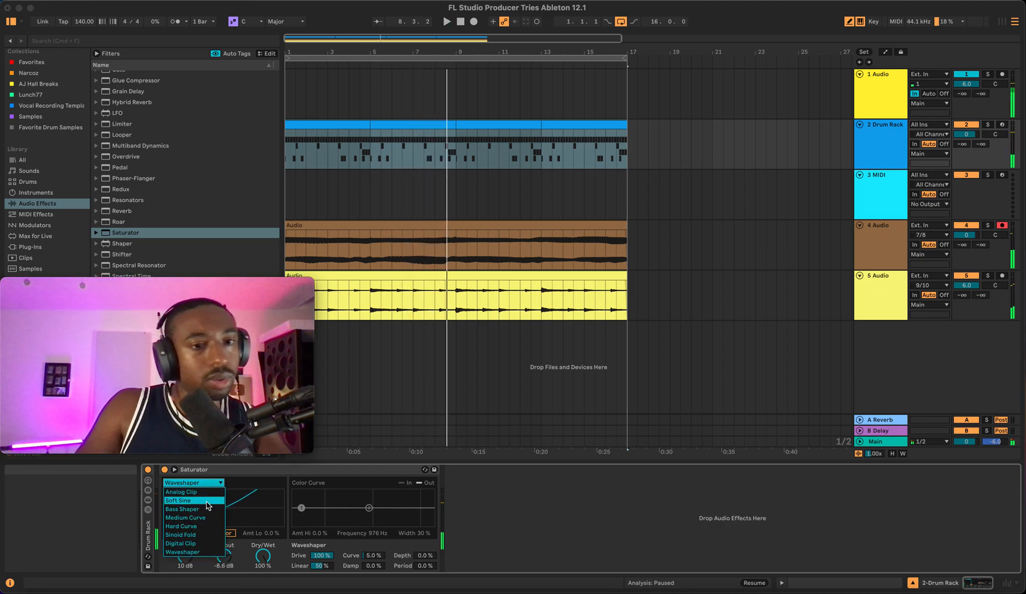
{"action": "left_click", "coordinate": [188, 492]}
{"action": "left_click", "coordinate": [206, 483]}
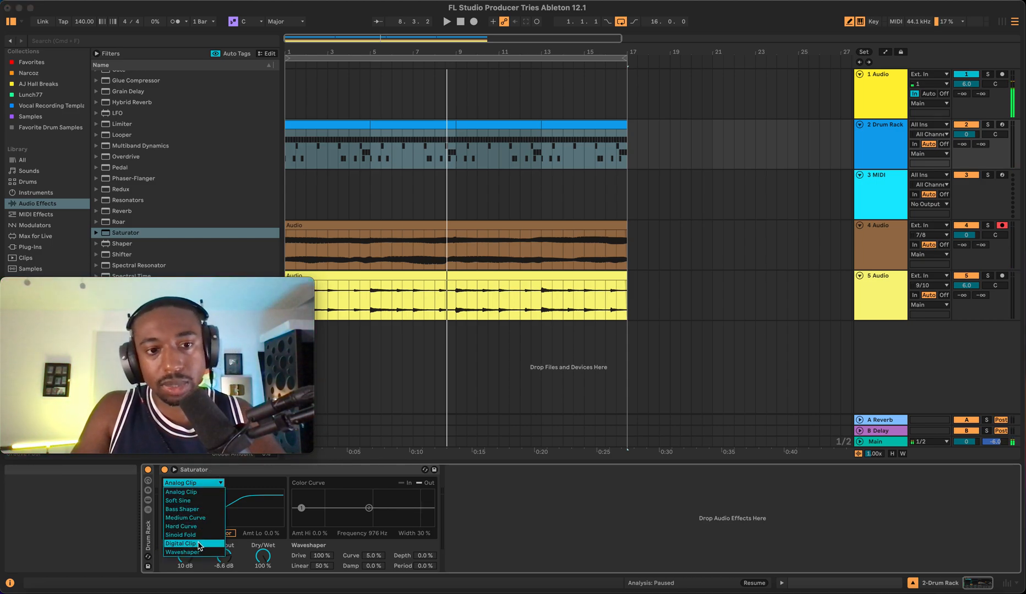
{"action": "left_click", "coordinate": [163, 567]}
- Set the Saturator curve type back to Soft Sine and audition the drums
{"action": "left_click", "coordinate": [193, 483]}
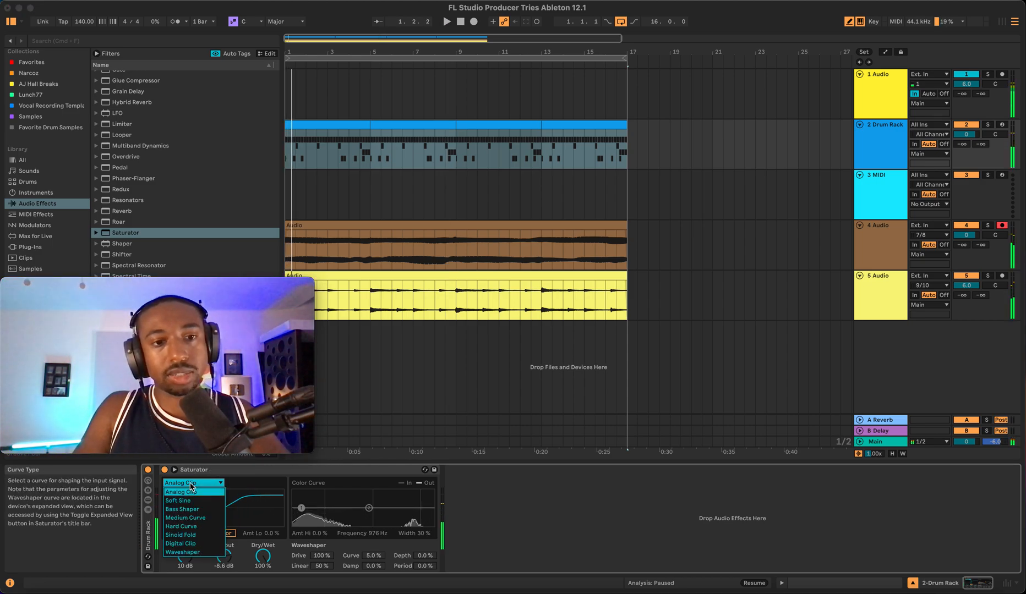
{"action": "left_click", "coordinate": [178, 501]}
{"action": "key", "text": "space"}
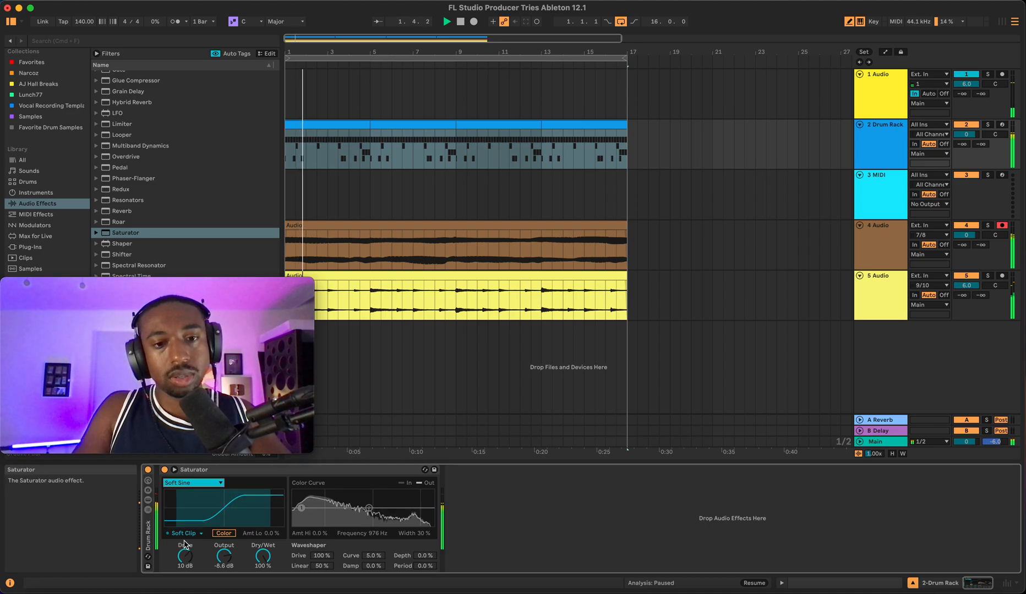
{"action": "key", "text": "space"}
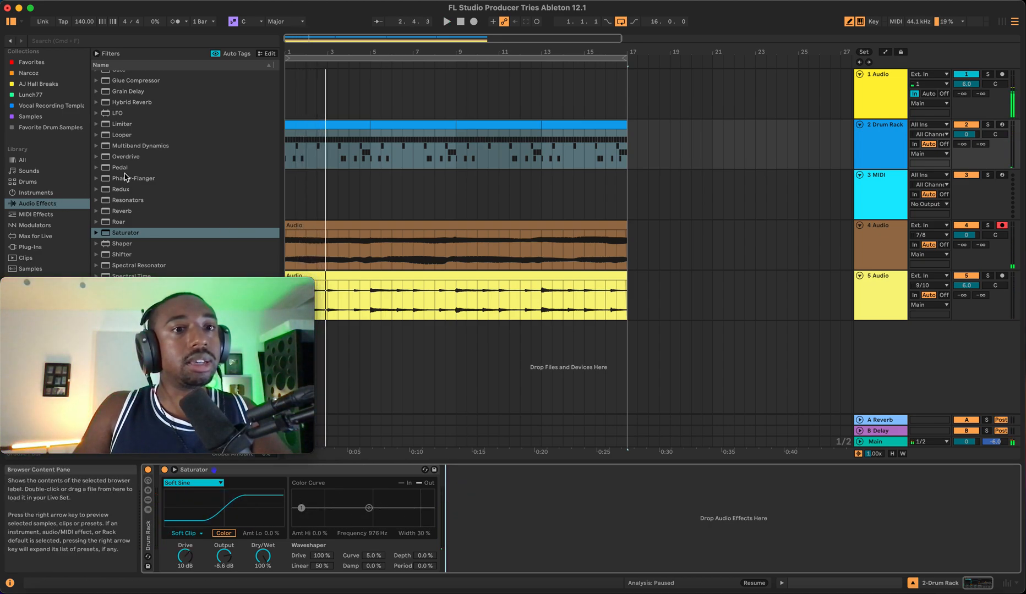
- Add an EQ Eight after the Saturator and, while playing, boost the first band's gain to 1.90 dB
{"action": "scroll", "coordinate": [126, 161], "scroll_direction": "up", "scroll_amount": 3}
{"action": "scroll", "coordinate": [127, 154], "scroll_direction": "up", "scroll_amount": 5}
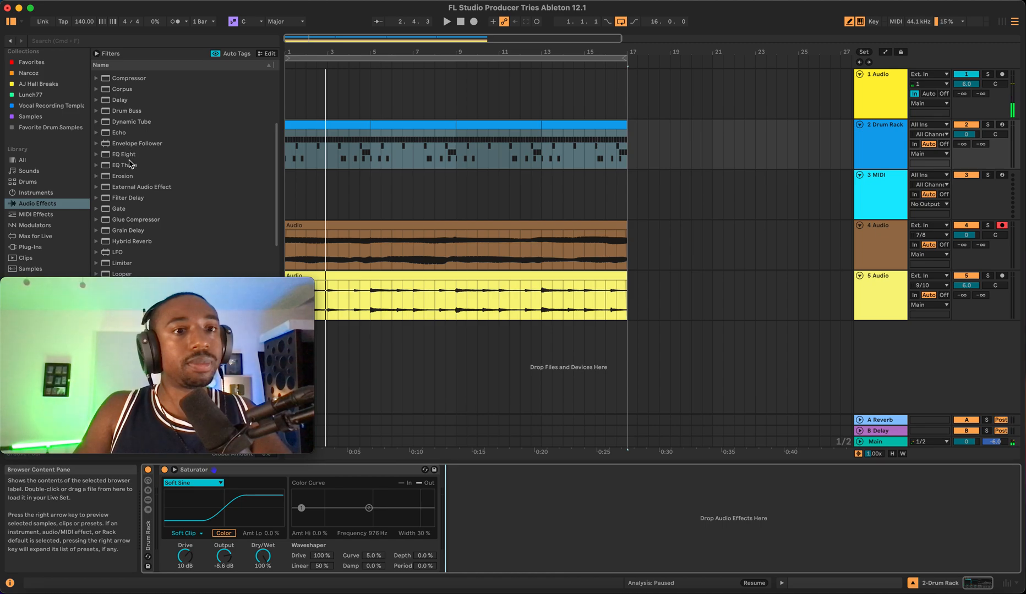
{"action": "double_click", "coordinate": [126, 155]}
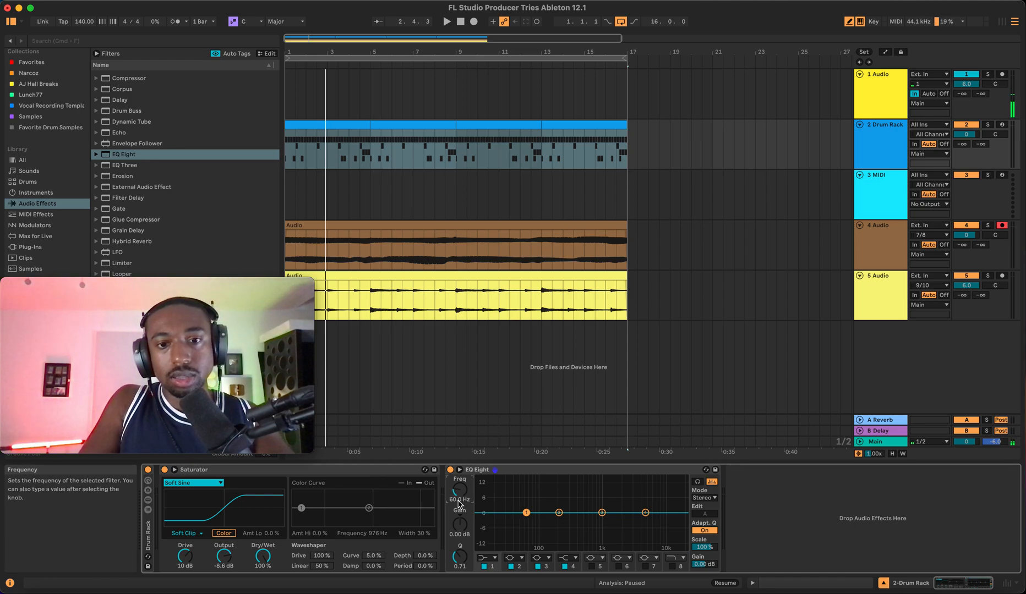
{"action": "key", "text": "space"}
{"action": "left_click_drag", "start_coordinate": [459, 525], "coordinate": [460, 518]}
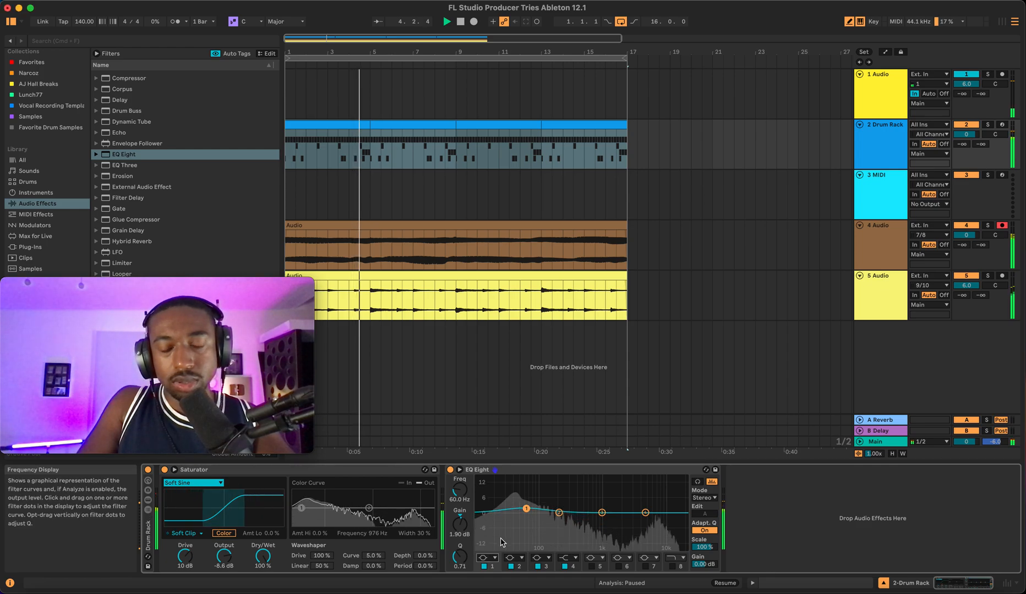
- Set the first EQ band's Q to 10.1 and raise its gain to 4.09 dB during playback
{"action": "left_click_drag", "start_coordinate": [459, 557], "coordinate": [459, 552]}
{"action": "key", "text": "space"}
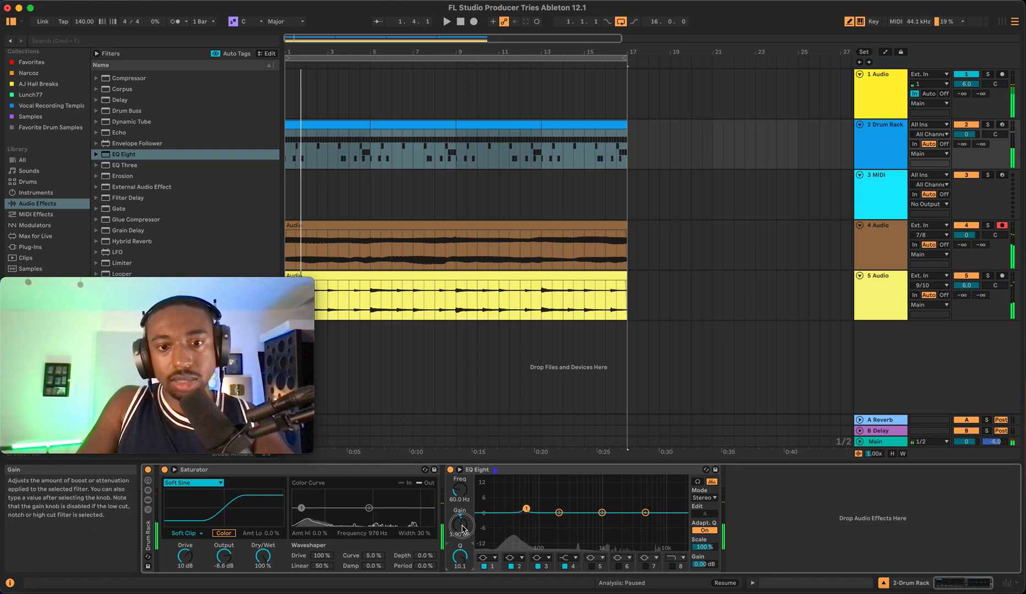
{"action": "key", "text": "space"}
{"action": "left_click_drag", "start_coordinate": [459, 524], "coordinate": [460, 521]}
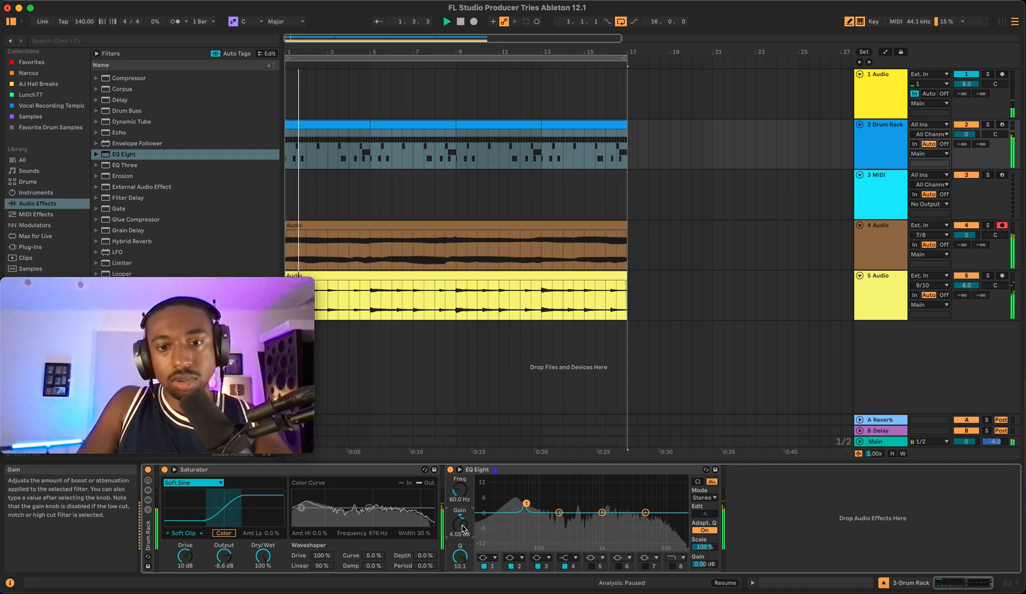
- Set the first EQ band's Q to 3.76 and lower the Saturator's Drive to 2.9 dB
{"action": "left_click_drag", "start_coordinate": [459, 557], "coordinate": [459, 563]}
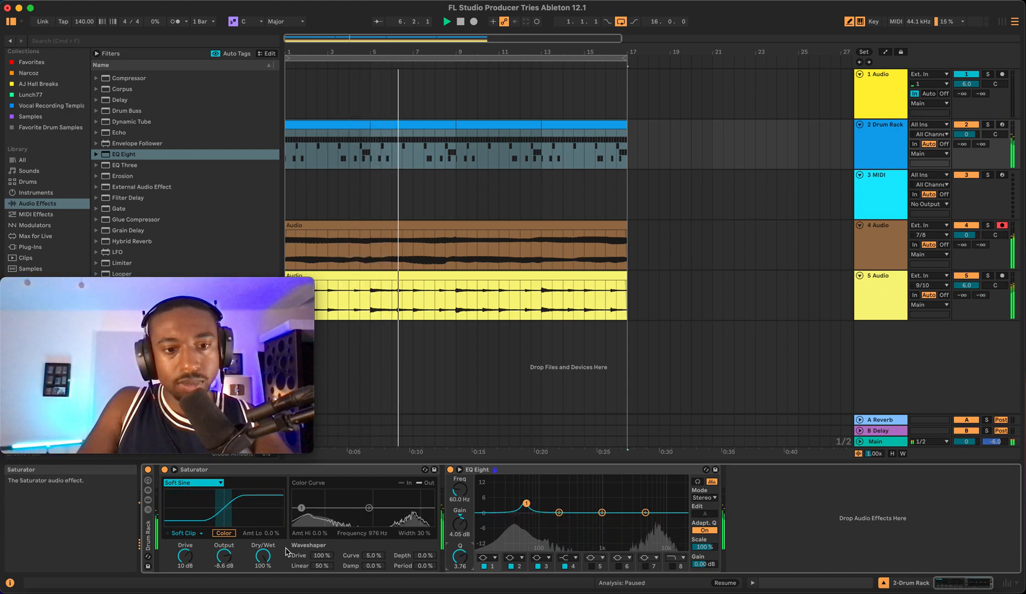
{"action": "left_click", "coordinate": [224, 557]}
{"action": "left_click_drag", "start_coordinate": [226, 557], "coordinate": [188, 559]}
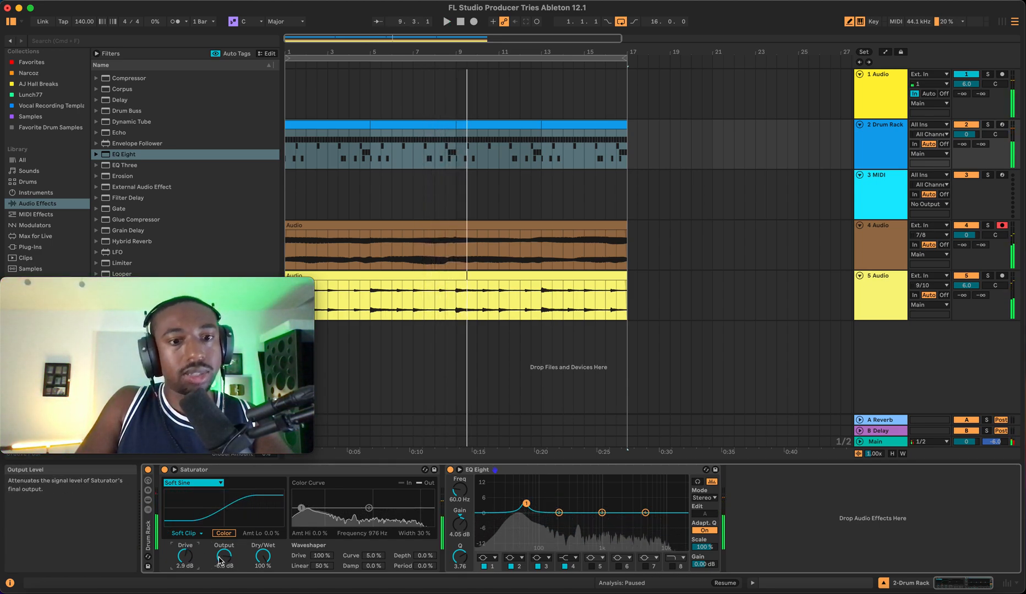
- Audition the drums again and raise the Saturator's Output to -5.4 dB
{"action": "key", "text": "space"}
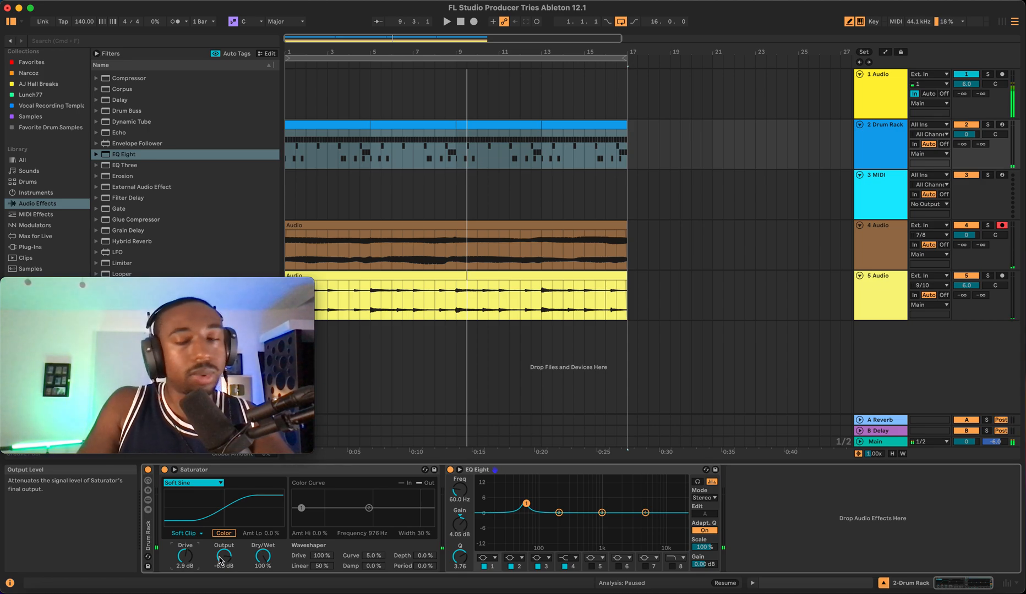
{"action": "key", "text": "space"}
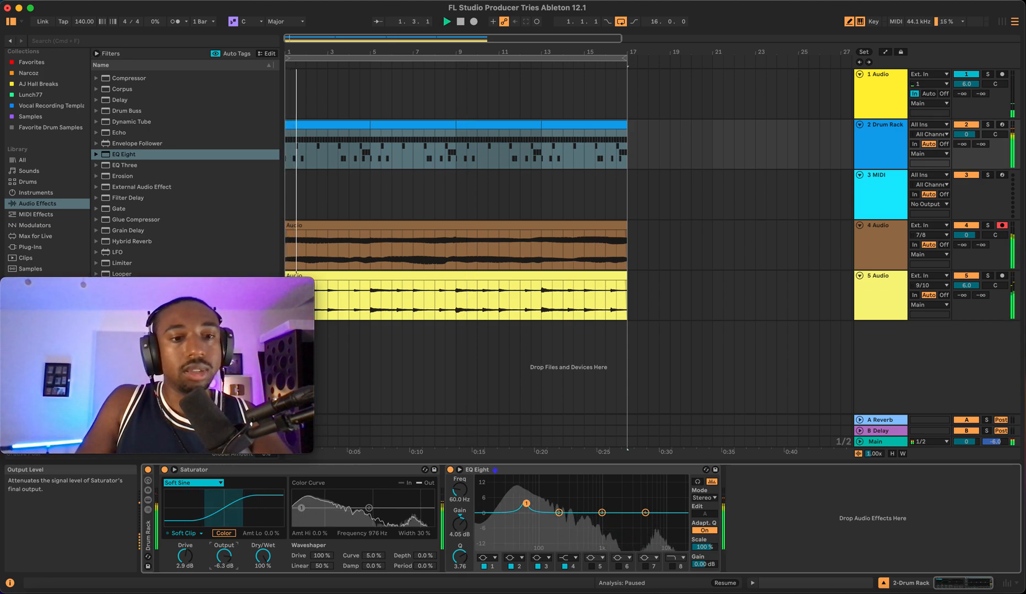
{"action": "left_click_drag", "start_coordinate": [222, 560], "coordinate": [223, 556]}
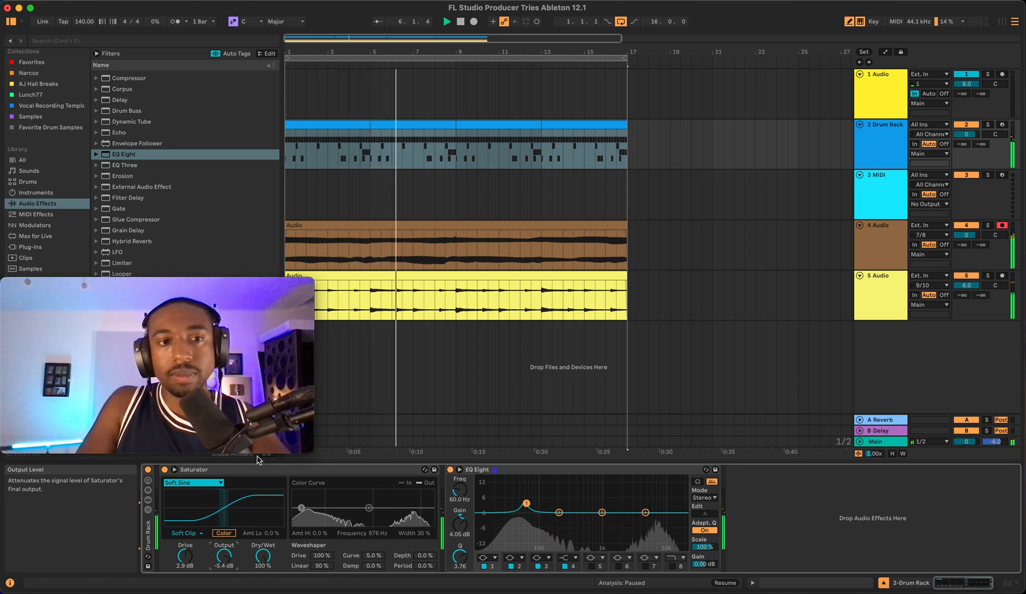
- Select the 1 Audio track and load an Auto Shift effect onto it
{"action": "left_click", "coordinate": [424, 208]}
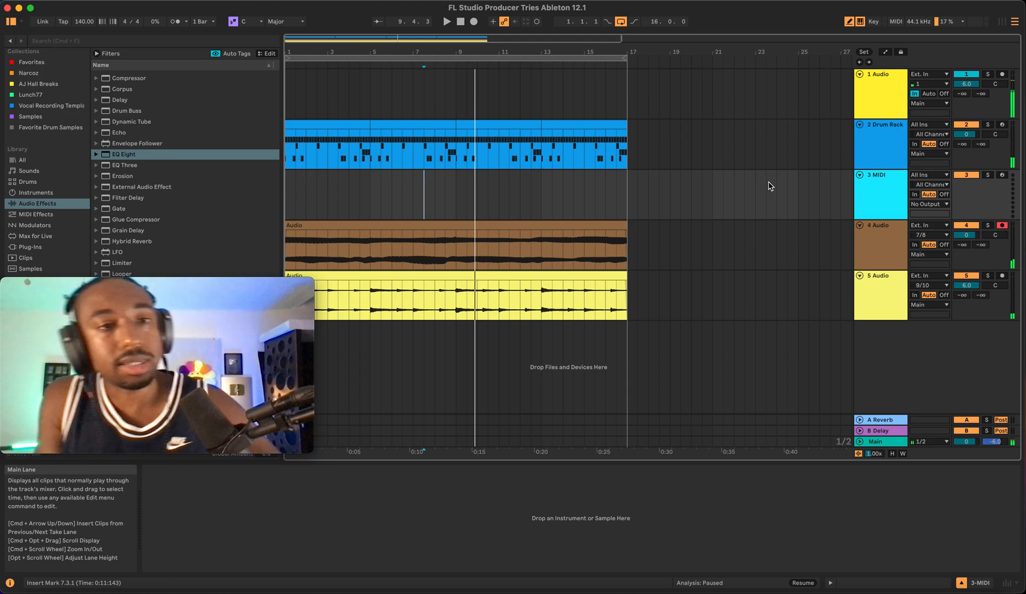
{"action": "left_click", "coordinate": [881, 141]}
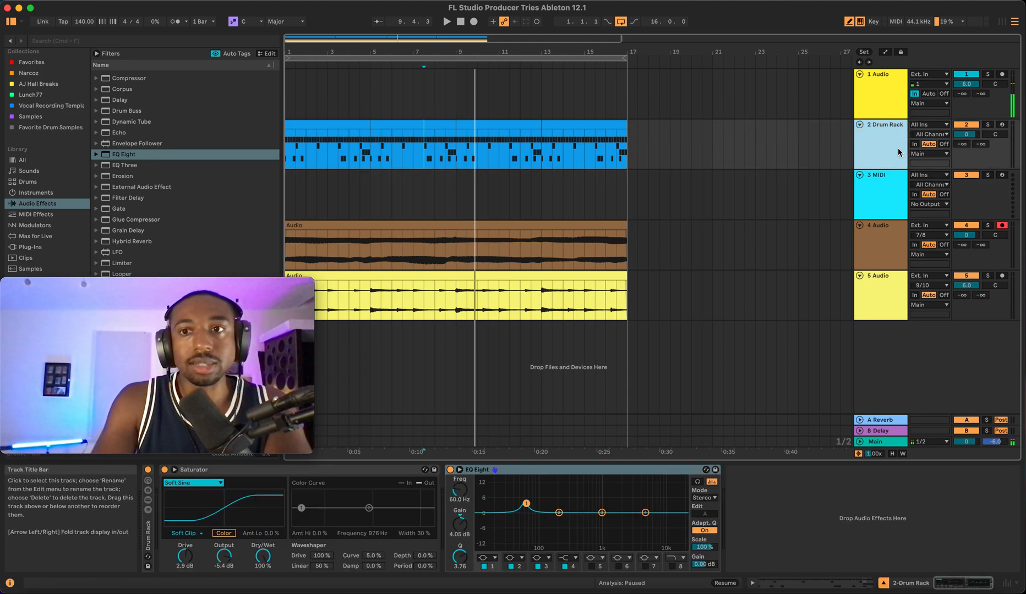
{"action": "left_click", "coordinate": [875, 97]}
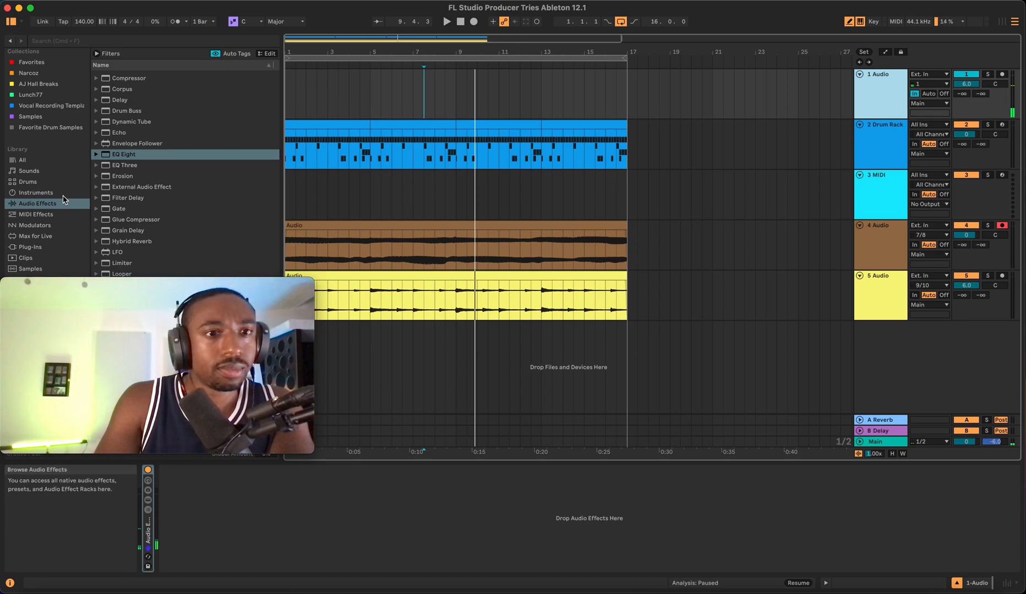
{"action": "scroll", "coordinate": [138, 134], "scroll_direction": "up", "scroll_amount": 4}
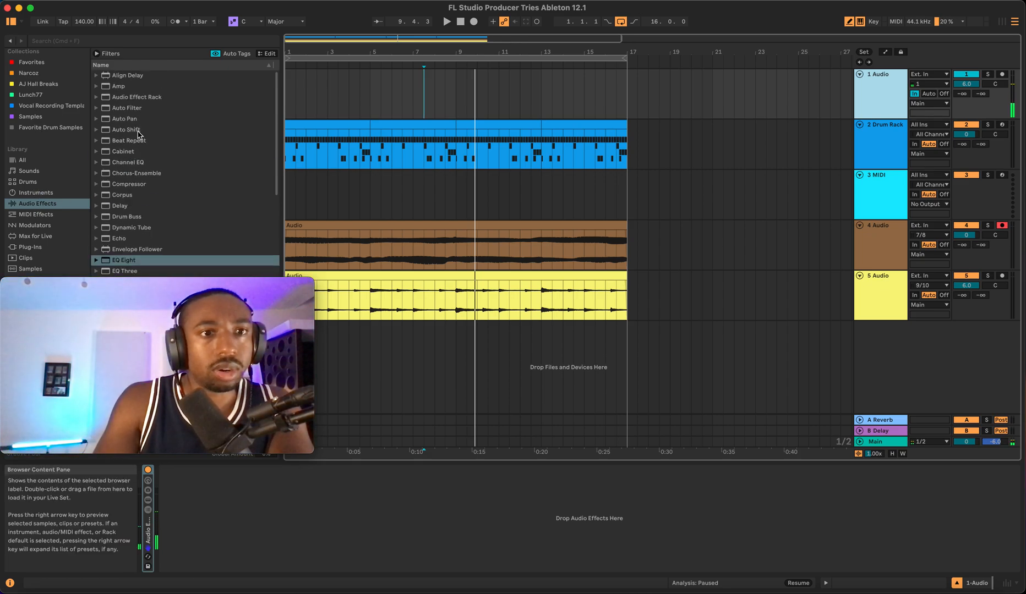
{"action": "double_click", "coordinate": [137, 130]}
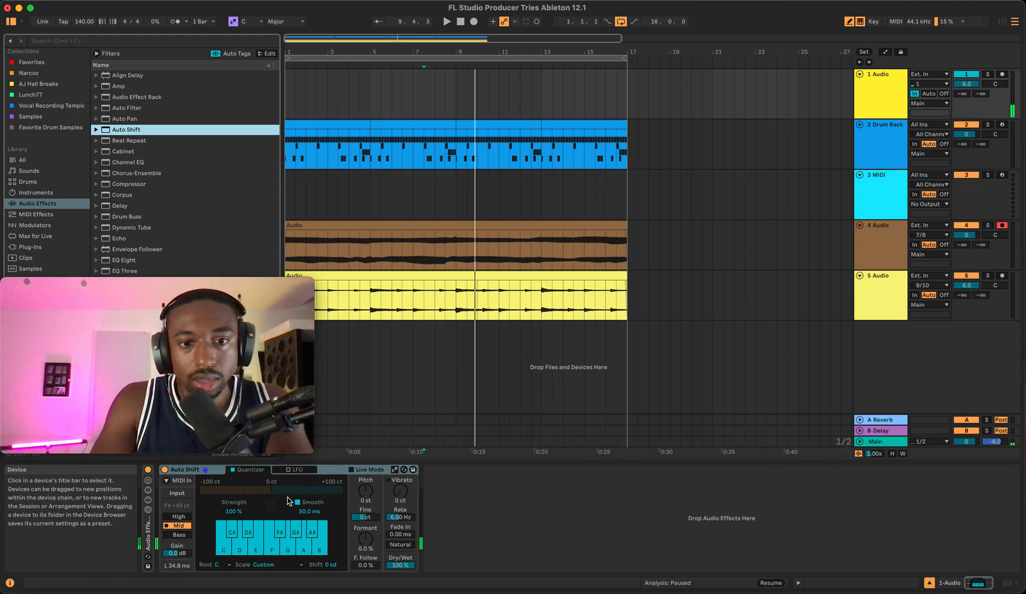
- Set Auto Shift to Bass mode with the root key D and the Minor scale
{"action": "left_click", "coordinate": [178, 535]}
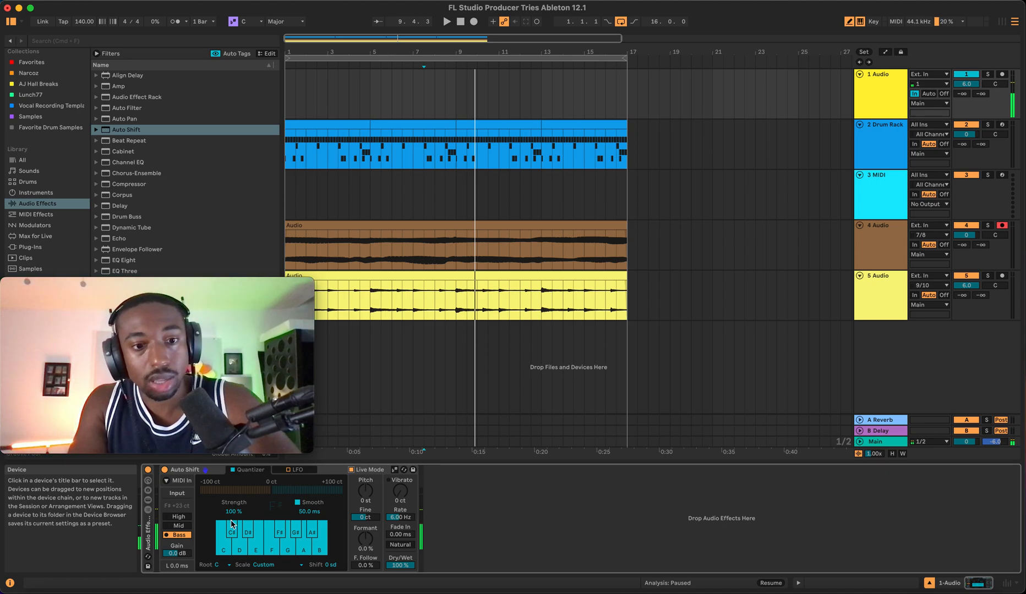
{"action": "left_click", "coordinate": [228, 565]}
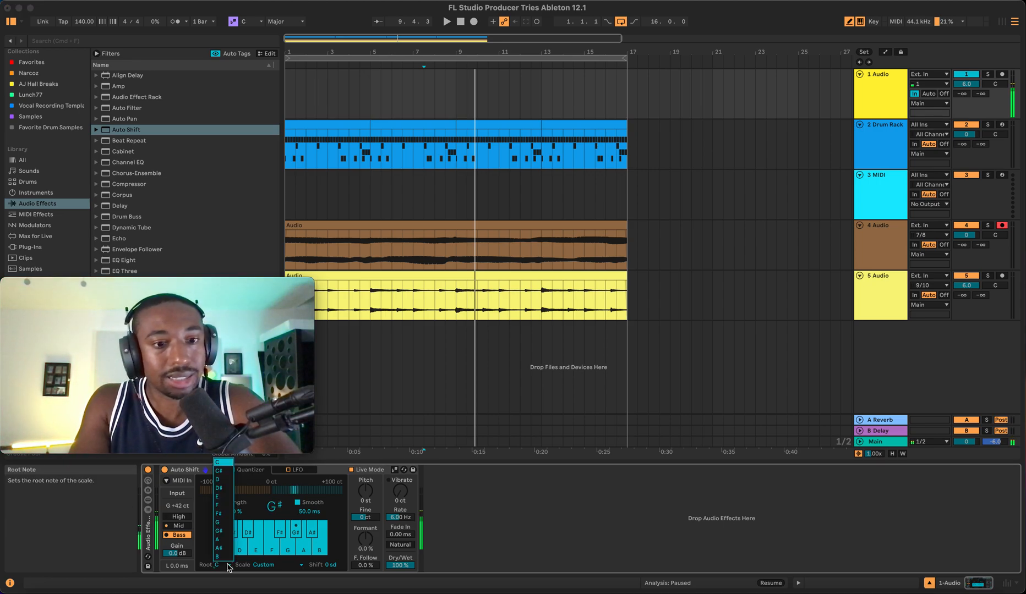
{"action": "left_click", "coordinate": [226, 486]}
{"action": "left_click", "coordinate": [270, 565]}
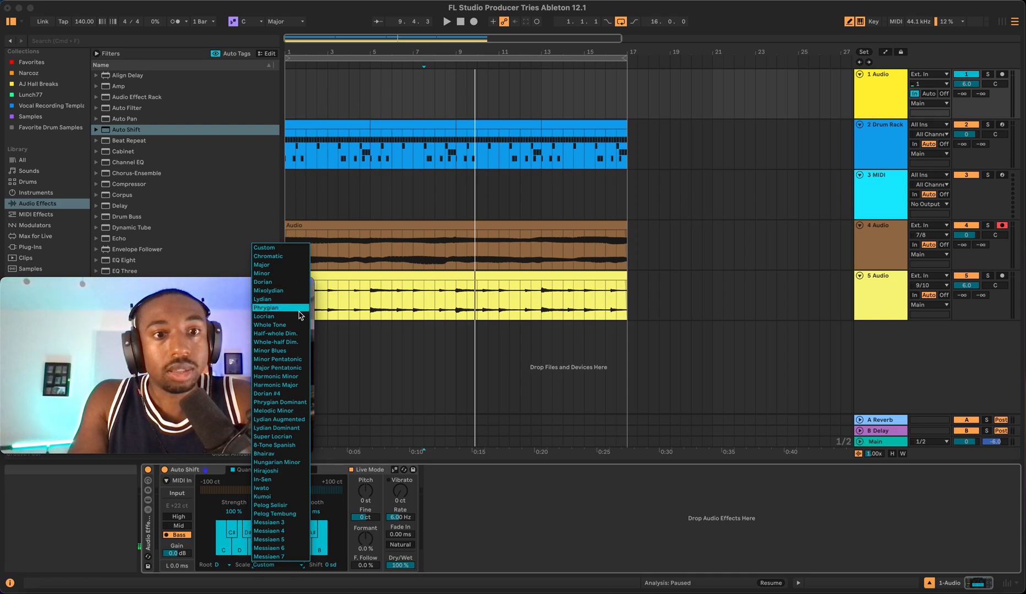
{"action": "left_click", "coordinate": [282, 275]}
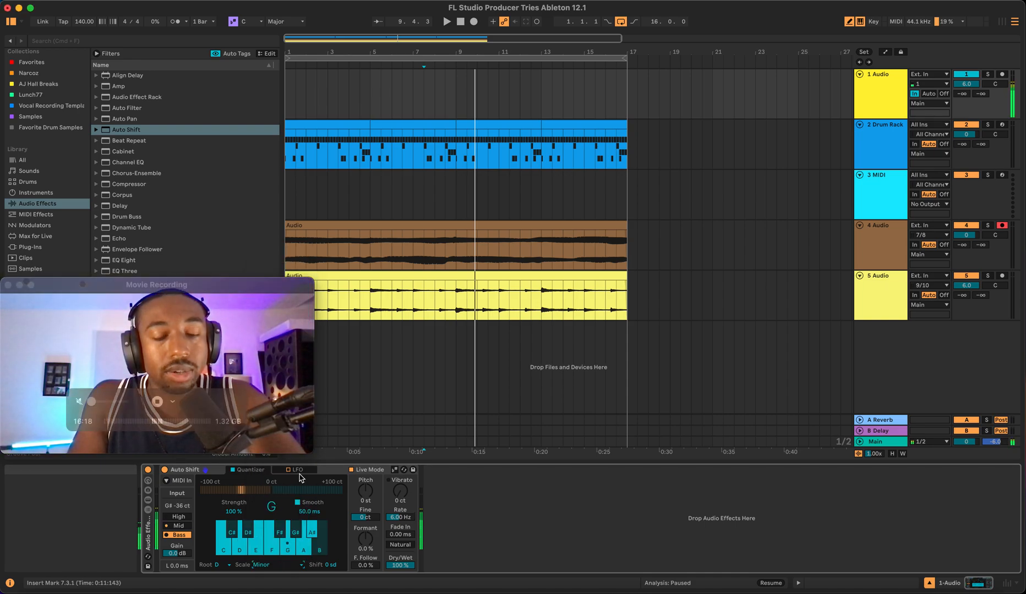
{"action": "left_click", "coordinate": [302, 566]}
{"action": "left_click", "coordinate": [302, 568]}
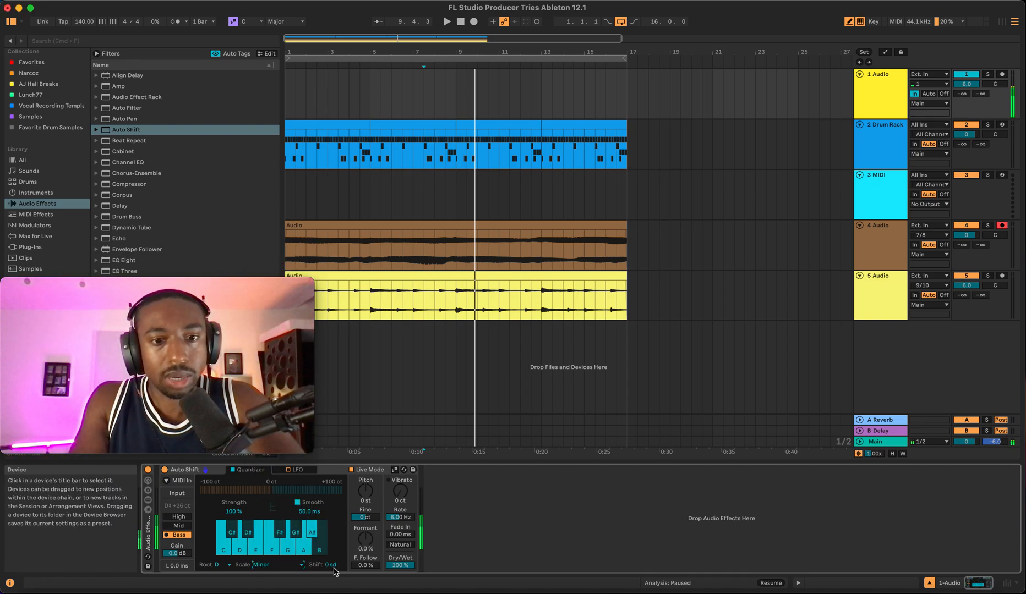
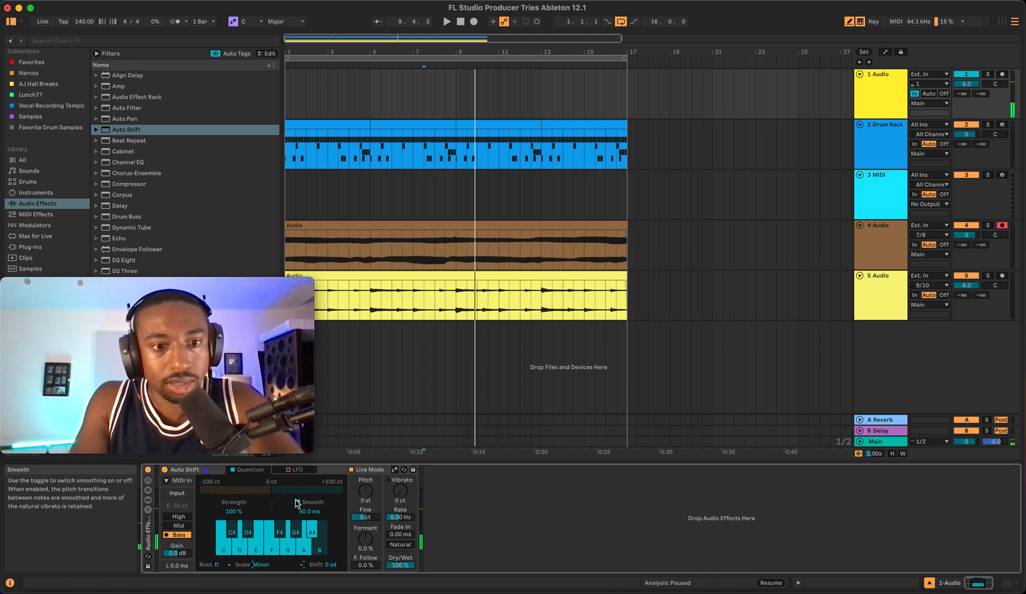
- Turn Auto Shift's smoothing time down to 0.00 ms and start playback to audition it
{"action": "left_click_drag", "start_coordinate": [233, 512], "coordinate": [234, 545]}
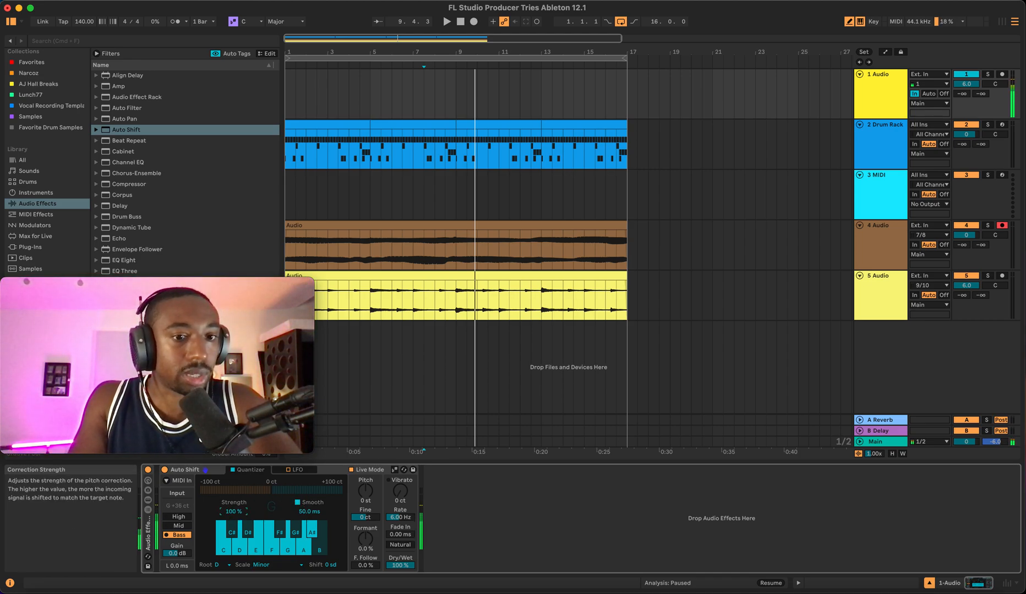
{"action": "left_click_drag", "start_coordinate": [309, 511], "coordinate": [309, 529]}
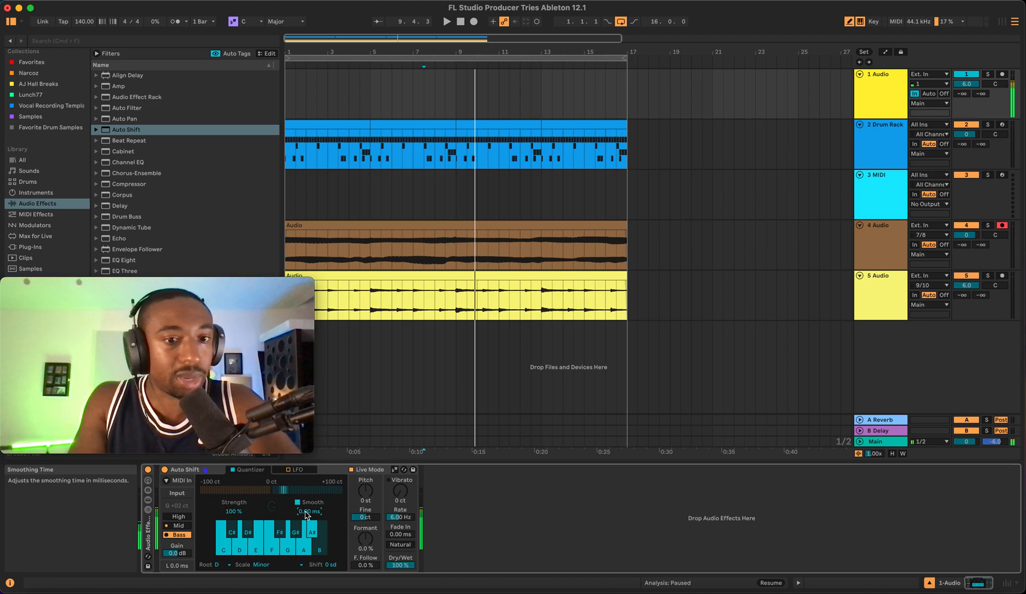
{"action": "key", "text": "space"}
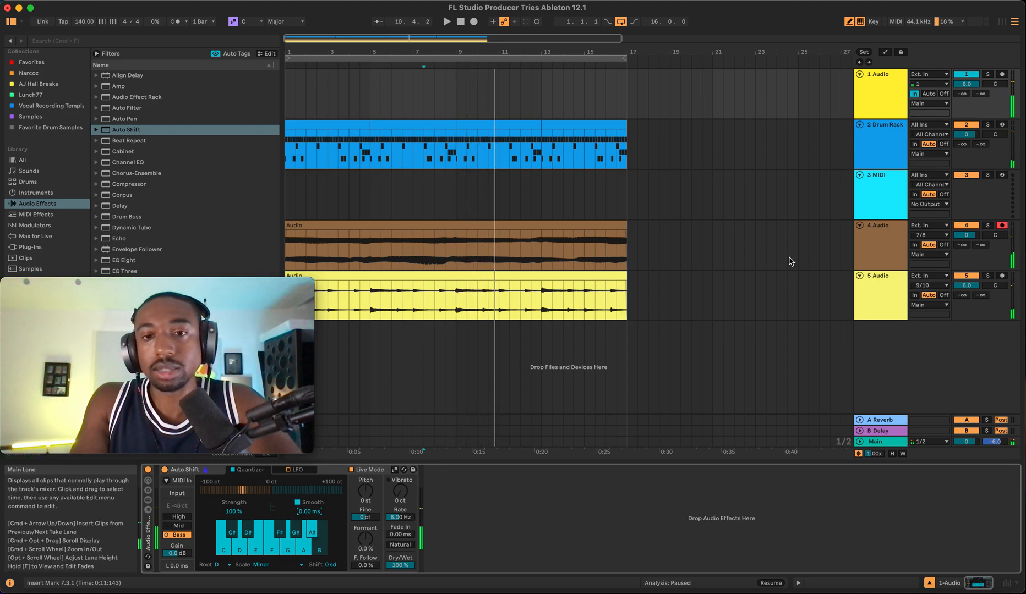
- Search the plug-ins in the browser for Scaler 2 and clear the search
{"action": "left_click", "coordinate": [871, 352]}
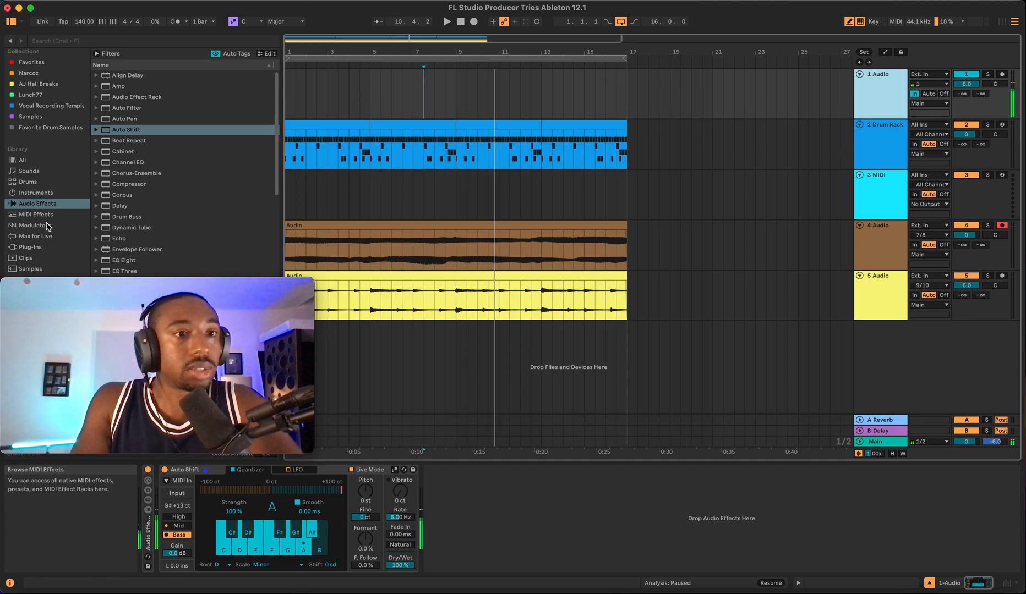
{"action": "left_click", "coordinate": [31, 247]}
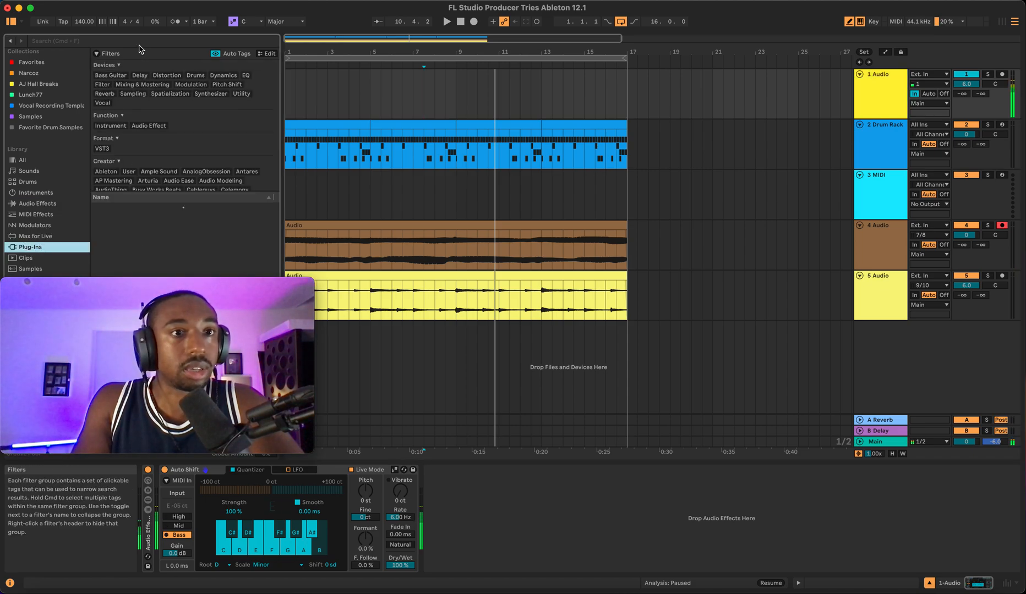
{"action": "left_click", "coordinate": [106, 42]}
{"action": "type", "text": "scaler 2"}
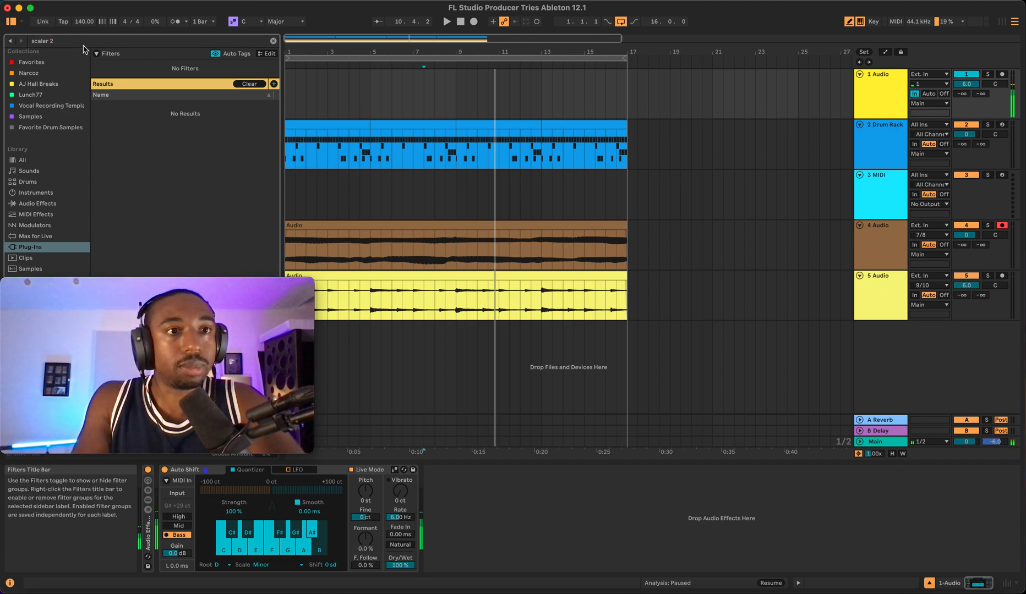
{"action": "left_click", "coordinate": [273, 41]}
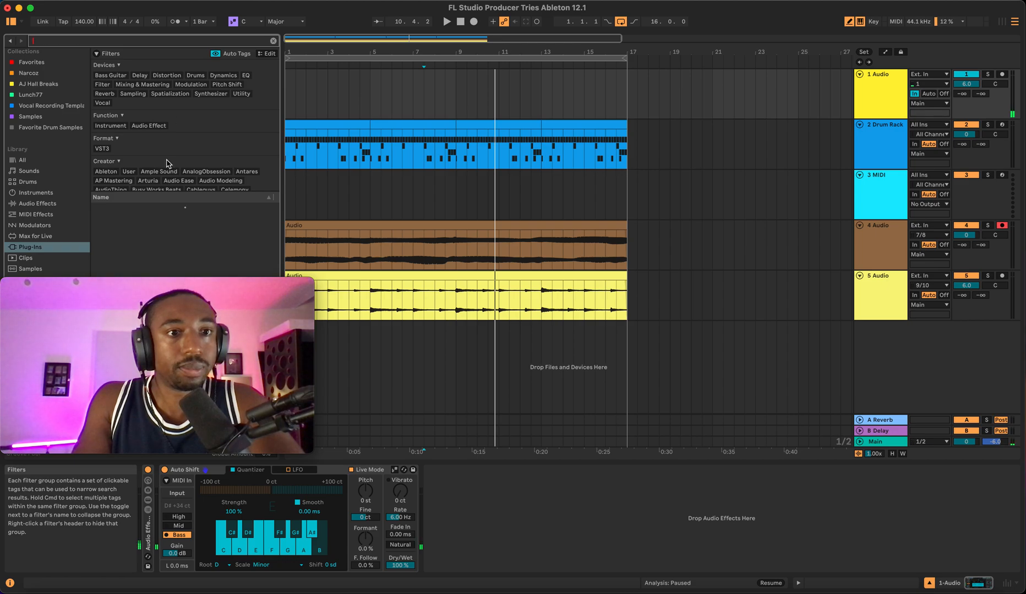
{"action": "left_click", "coordinate": [366, 194]}
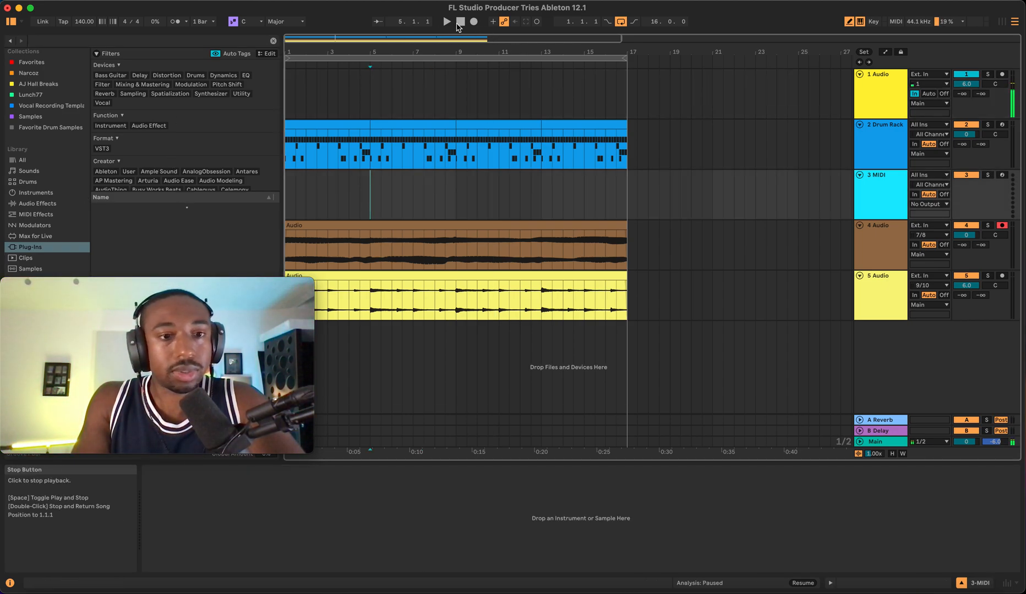
{"action": "key", "text": "space"}
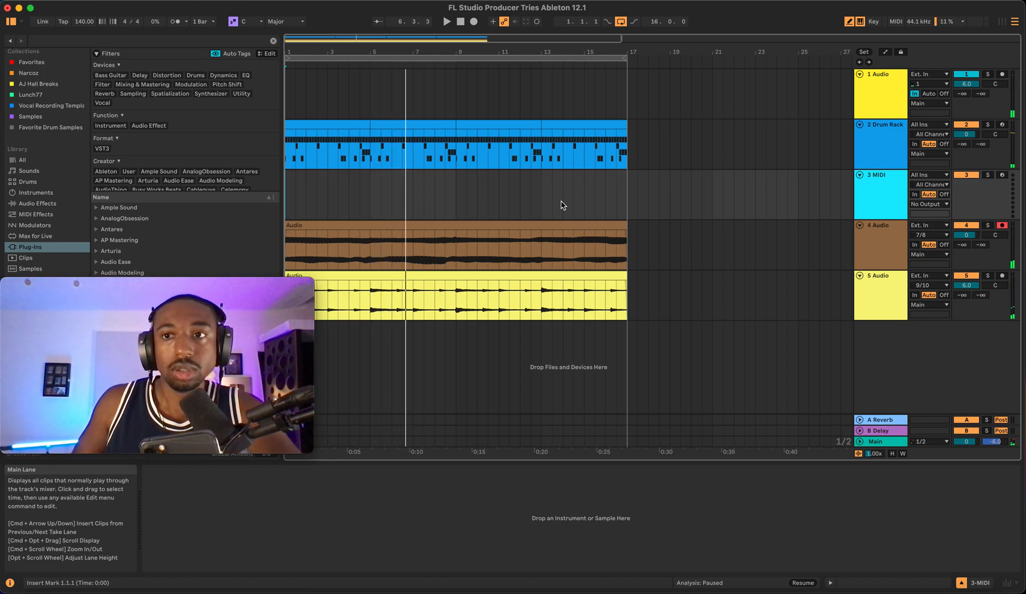
- Toggle the C# key off in Auto Shift's scale on the 1 Audio track
{"action": "left_click", "coordinate": [880, 94]}
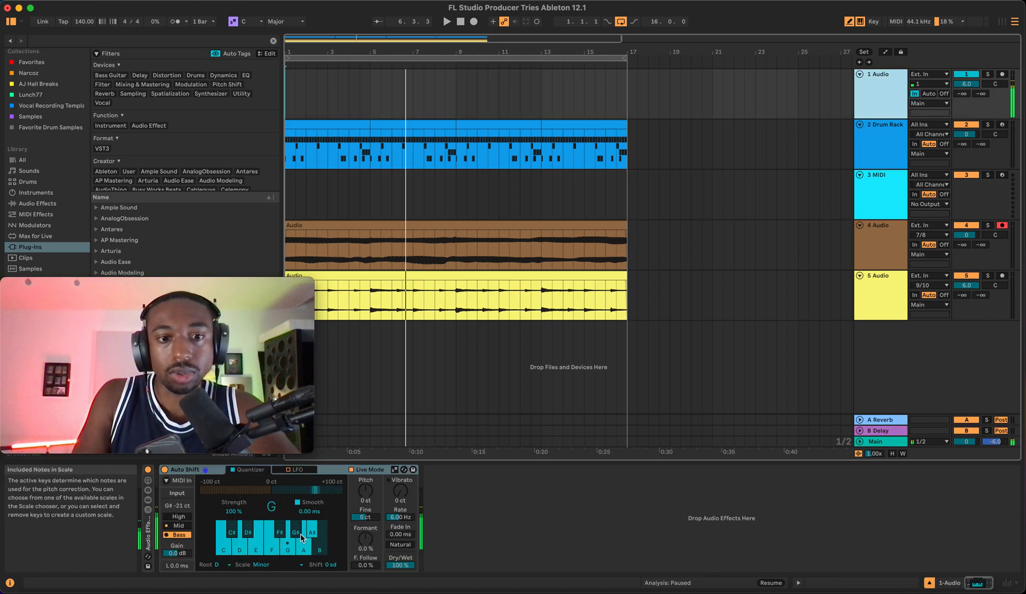
{"action": "left_click", "coordinate": [240, 535]}
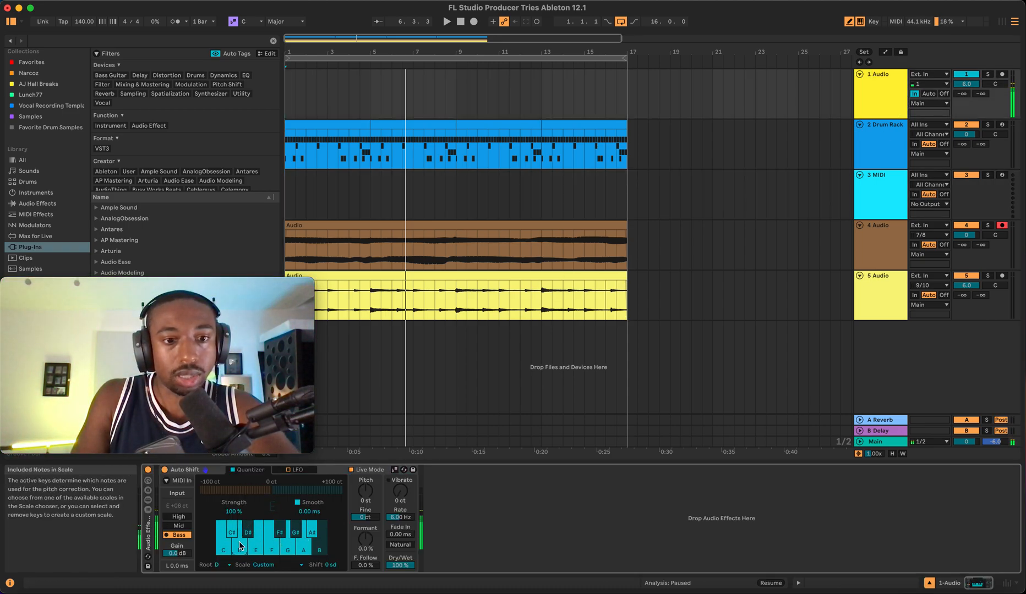
- Switch the 5 Audio track's monitoring to In while playing, and return it to Auto
{"action": "left_click", "coordinate": [896, 297]}
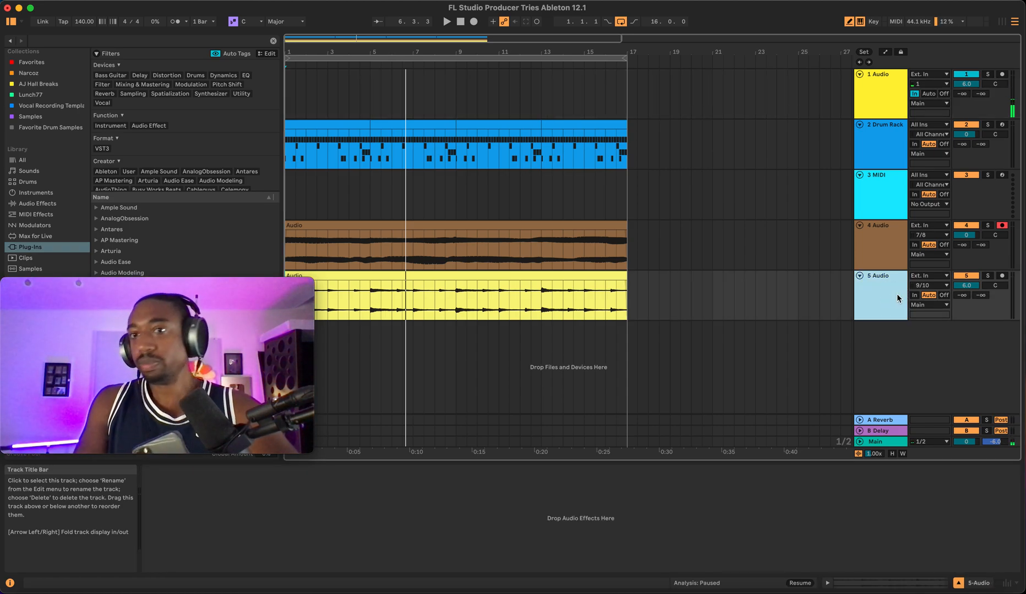
{"action": "left_click", "coordinate": [915, 296]}
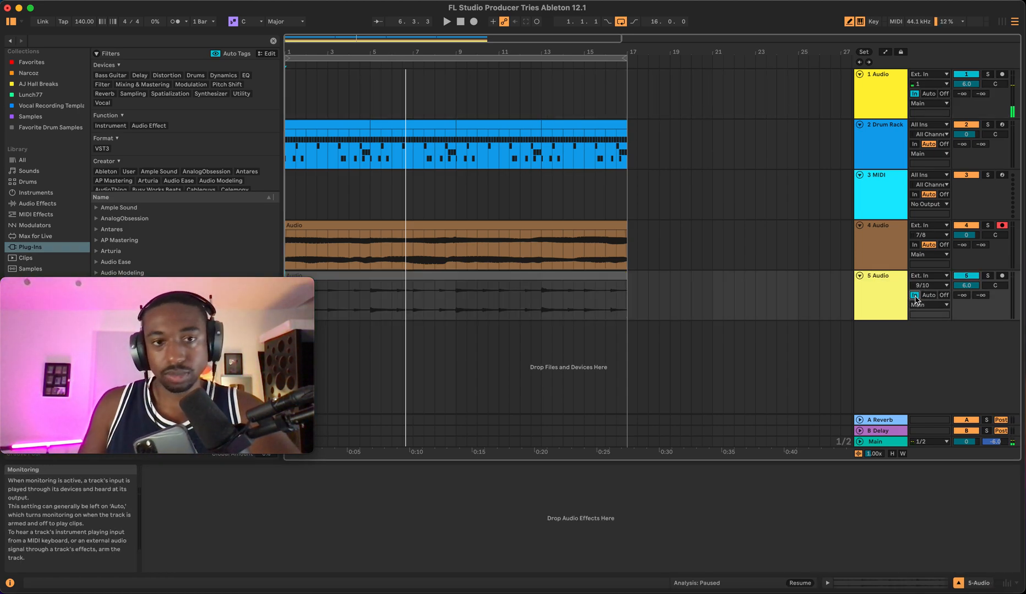
{"action": "key", "text": "space"}
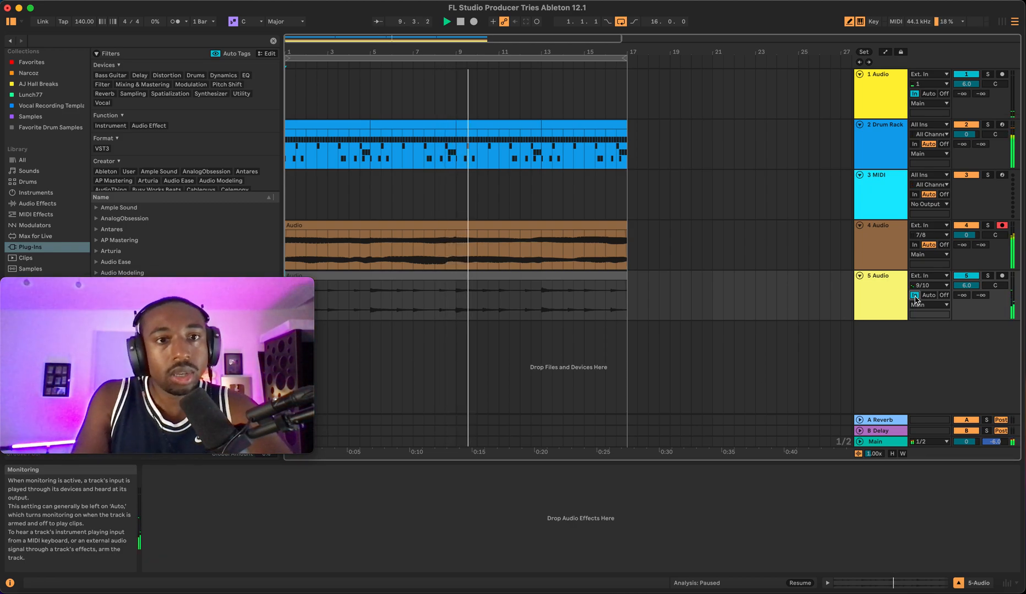
{"action": "left_click", "coordinate": [930, 297]}
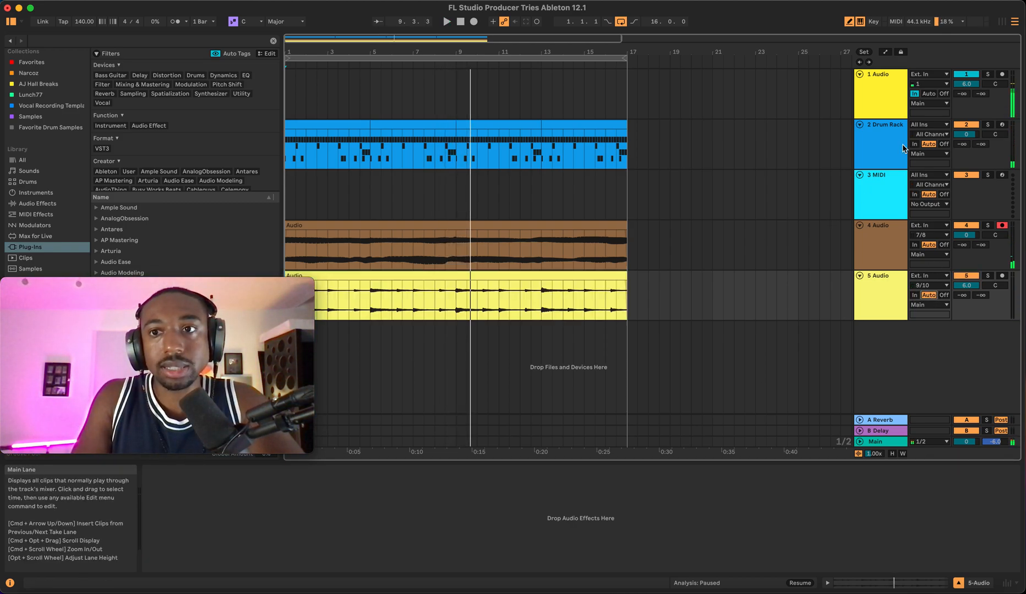
- Set Auto Shift's scale back to Minor on the 1 Audio track
{"action": "left_click", "coordinate": [880, 94]}
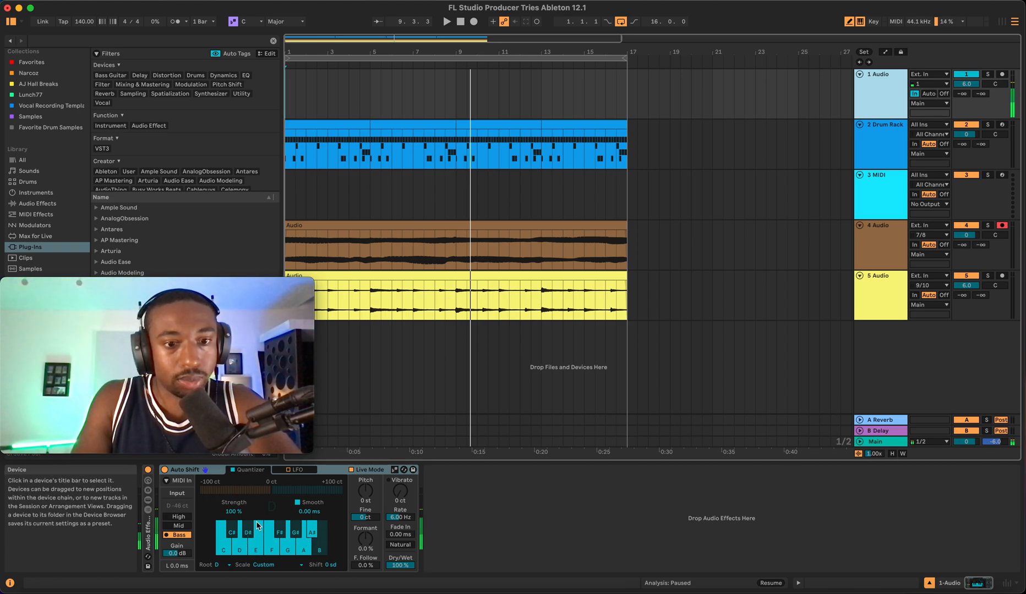
{"action": "left_click", "coordinate": [264, 565]}
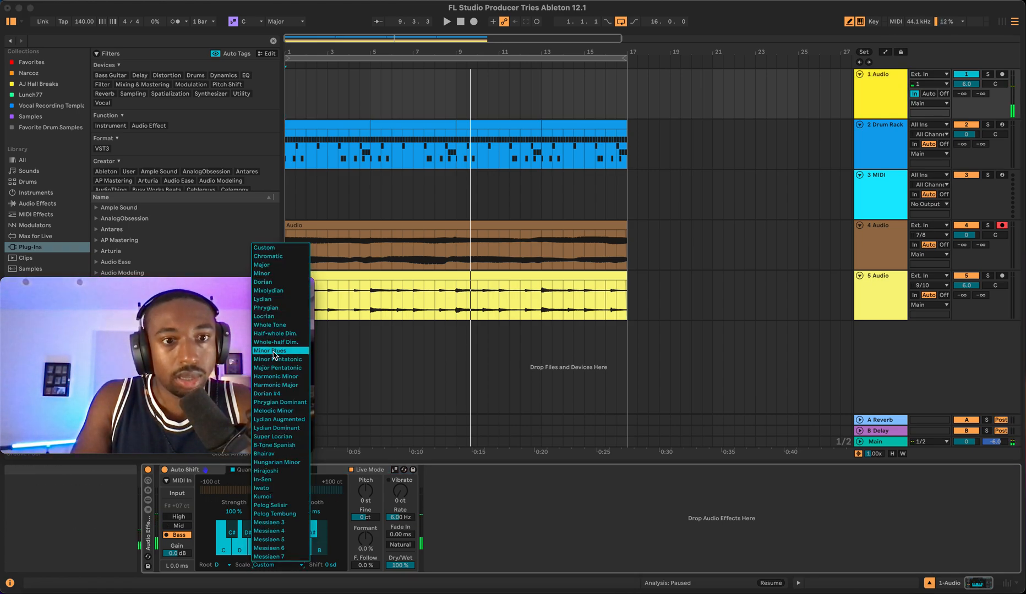
{"action": "left_click", "coordinate": [262, 274]}
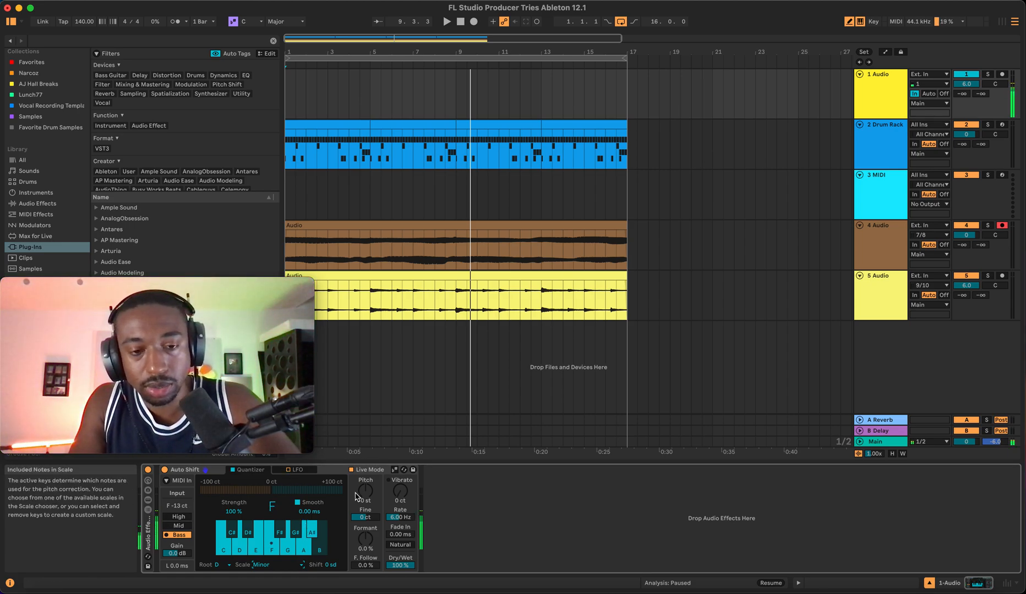
- Switch Auto Shift's pitch range to Mid while auditioning playback
{"action": "key", "text": "space"}
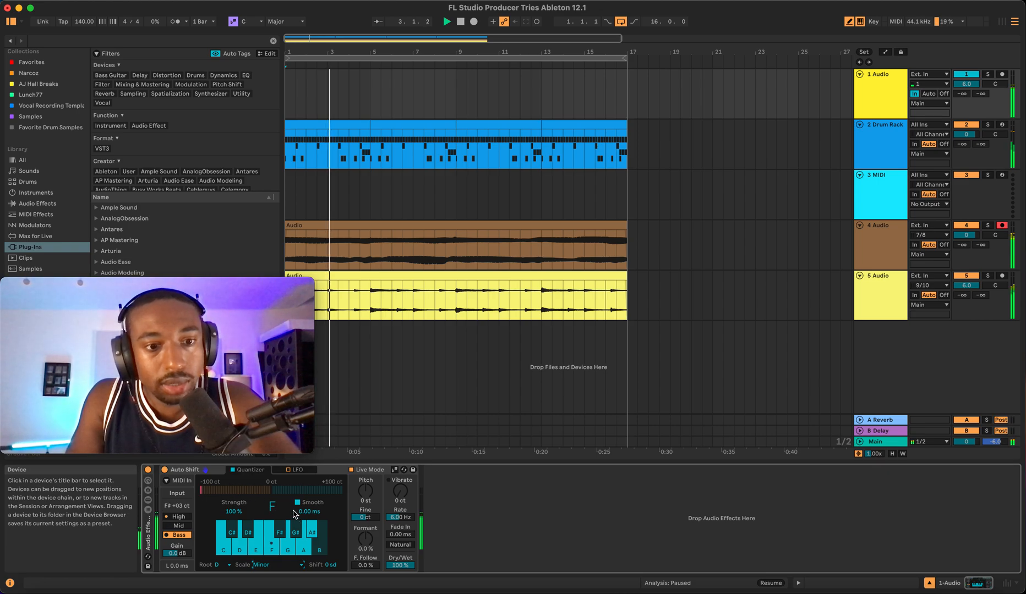
{"action": "left_click", "coordinate": [181, 527]}
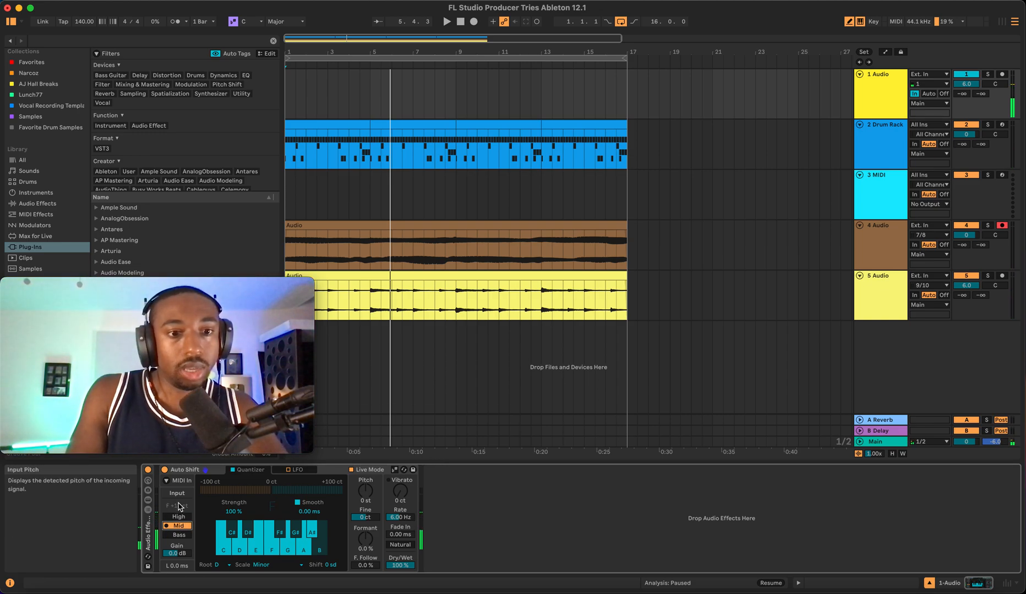
{"action": "key", "text": "space"}
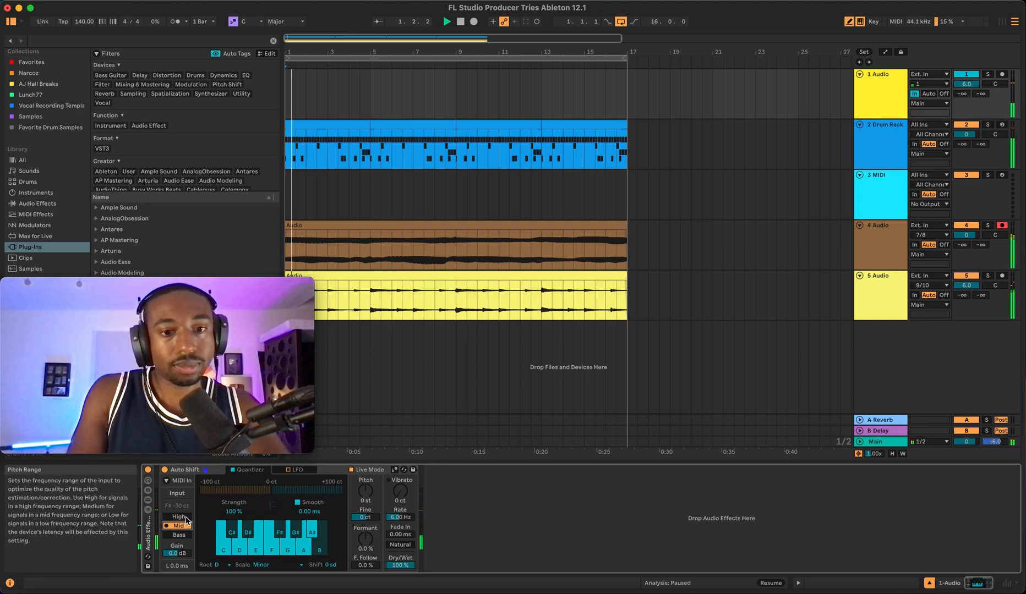
{"action": "key", "text": "space"}
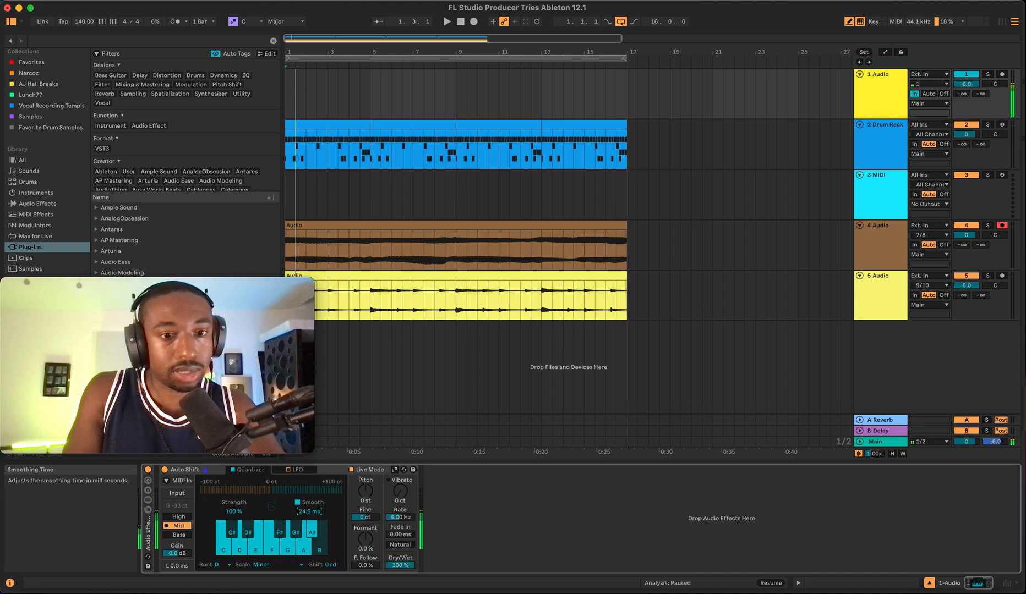
- Raise Auto Shift's smoothing time to 55.7 ms and set Formant to -30 %
{"action": "left_click_drag", "start_coordinate": [309, 512], "coordinate": [309, 497]}
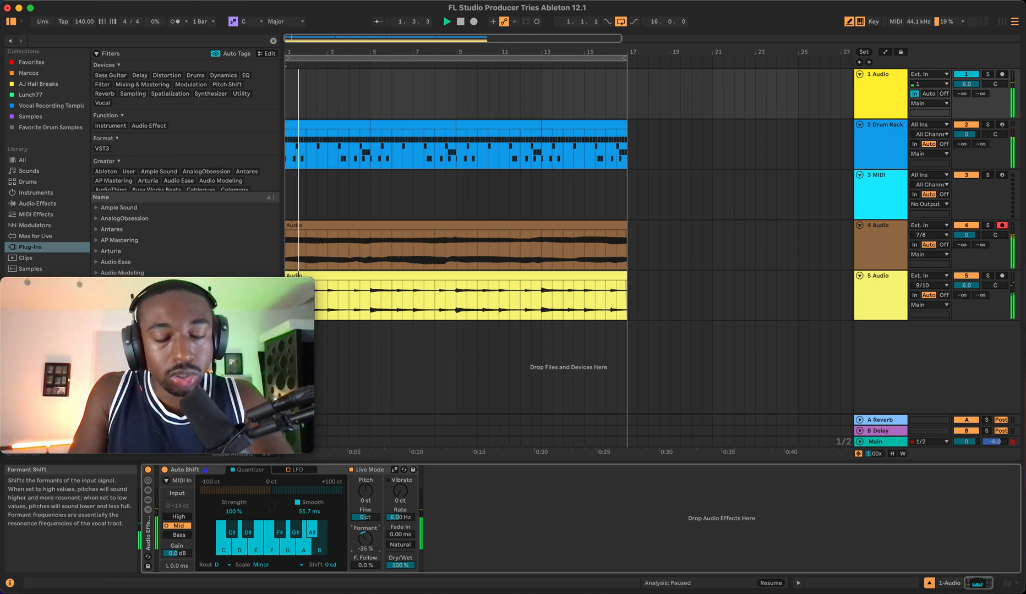
{"action": "left_click_drag", "start_coordinate": [365, 538], "coordinate": [366, 536]}
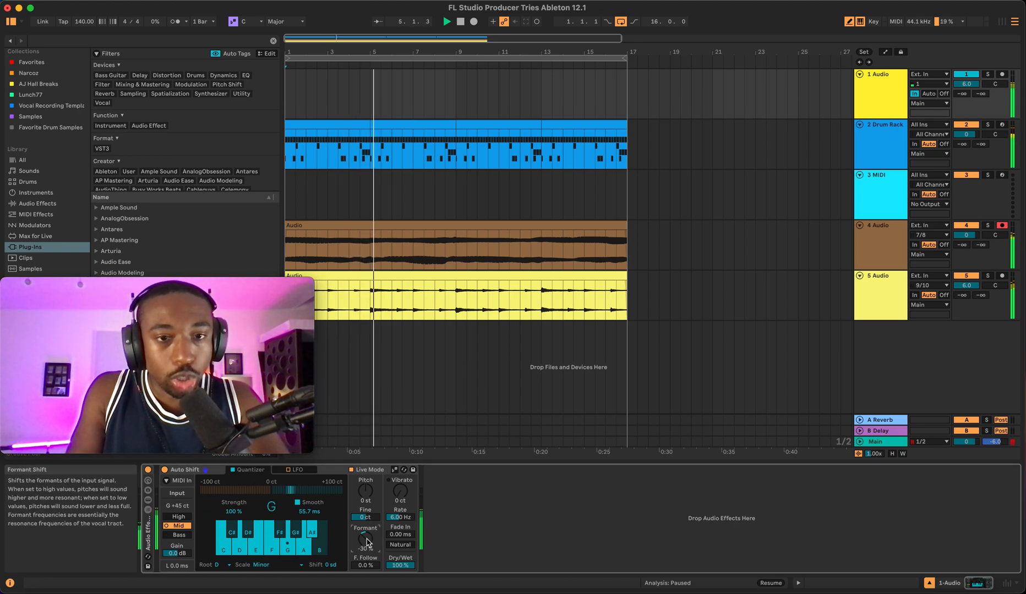
- Arm the 1 Audio track, record a take through Auto Shift, and reset Formant to 0.0 %
{"action": "left_click", "coordinate": [873, 102]}
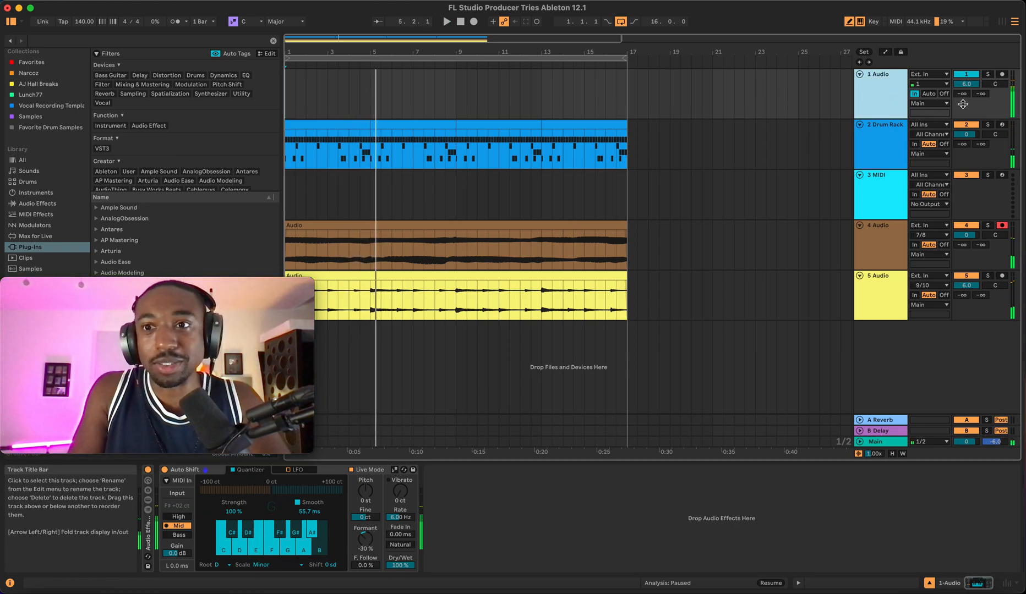
{"action": "left_click", "coordinate": [1003, 75]}
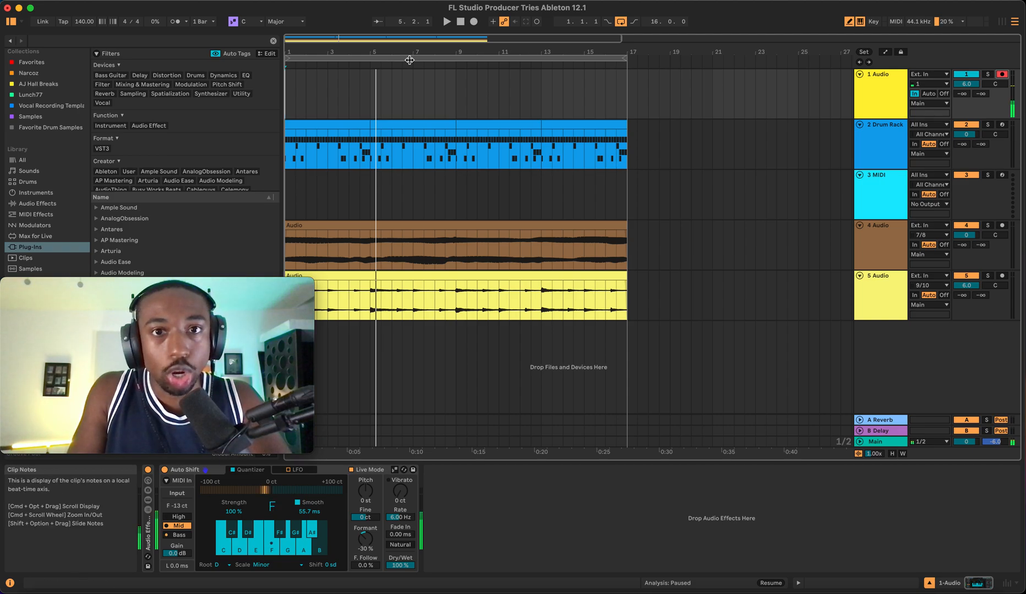
{"action": "left_click", "coordinate": [473, 23]}
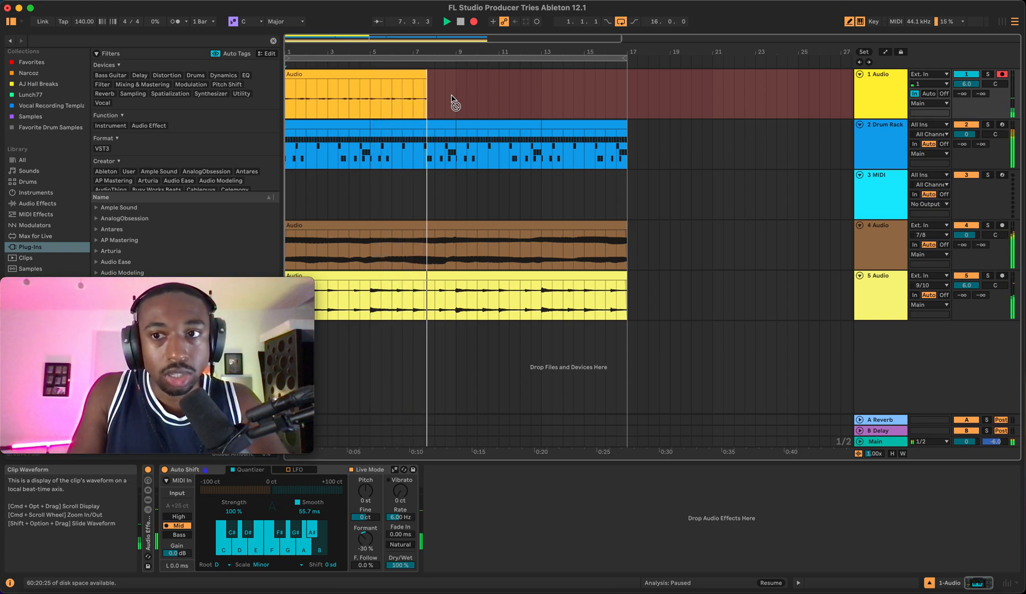
{"action": "left_click", "coordinate": [473, 22]}
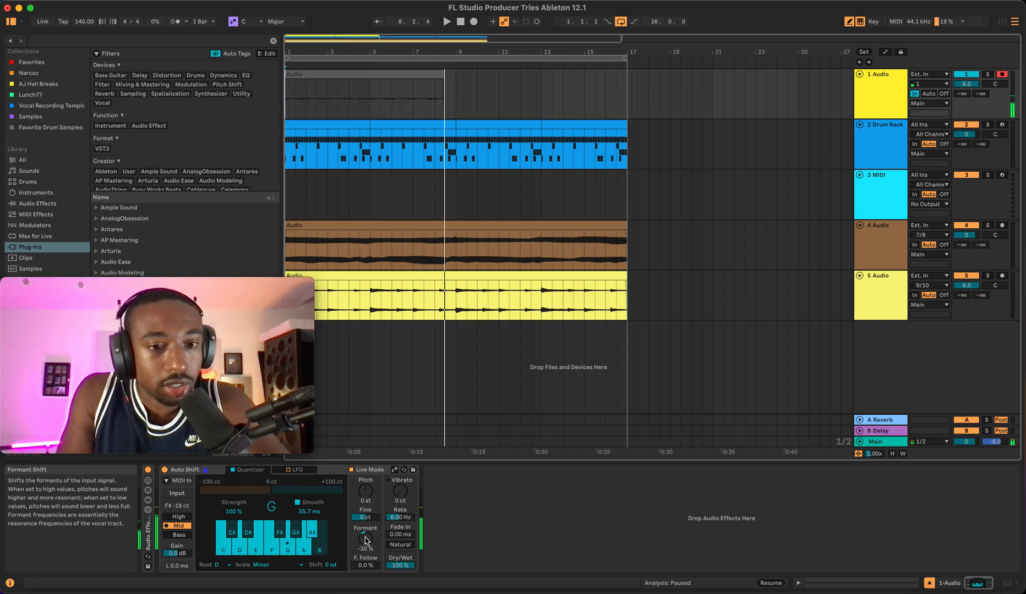
{"action": "left_click", "coordinate": [365, 541]}
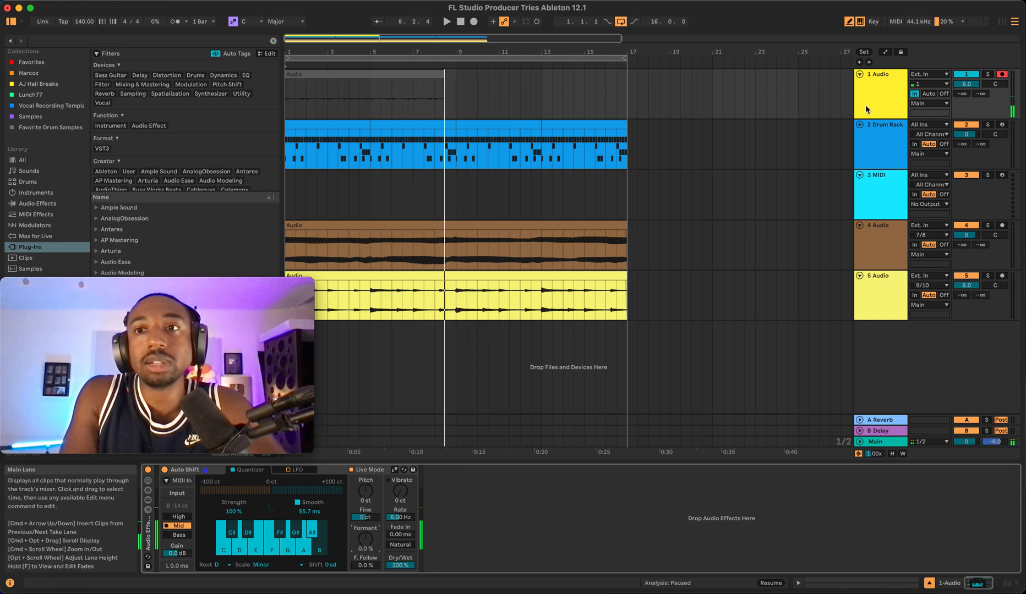
- Duplicate the 1 Audio track and set the copy's monitoring to Auto
{"action": "right_click", "coordinate": [884, 105]}
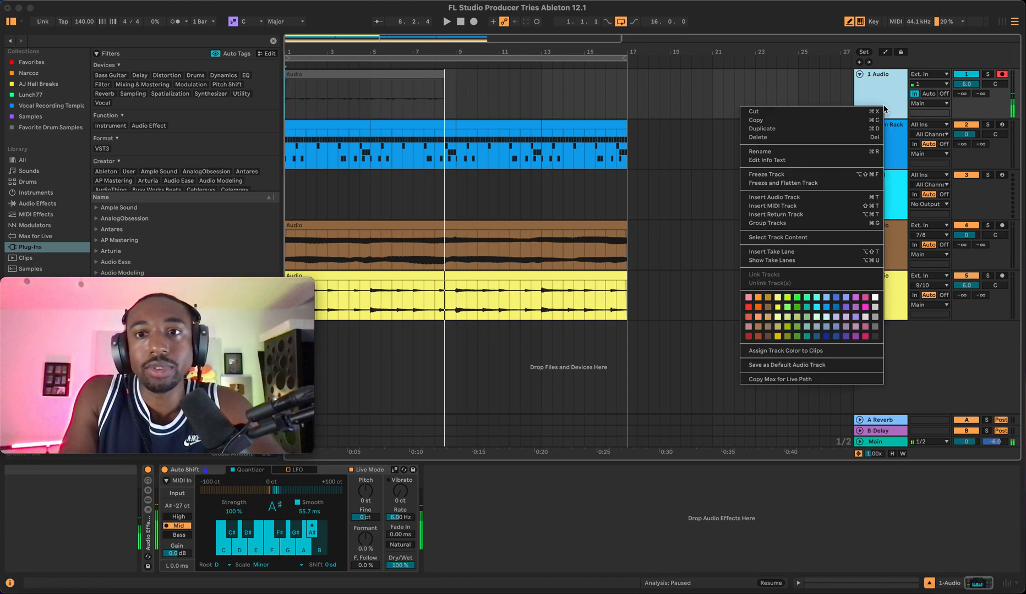
{"action": "left_click", "coordinate": [806, 132]}
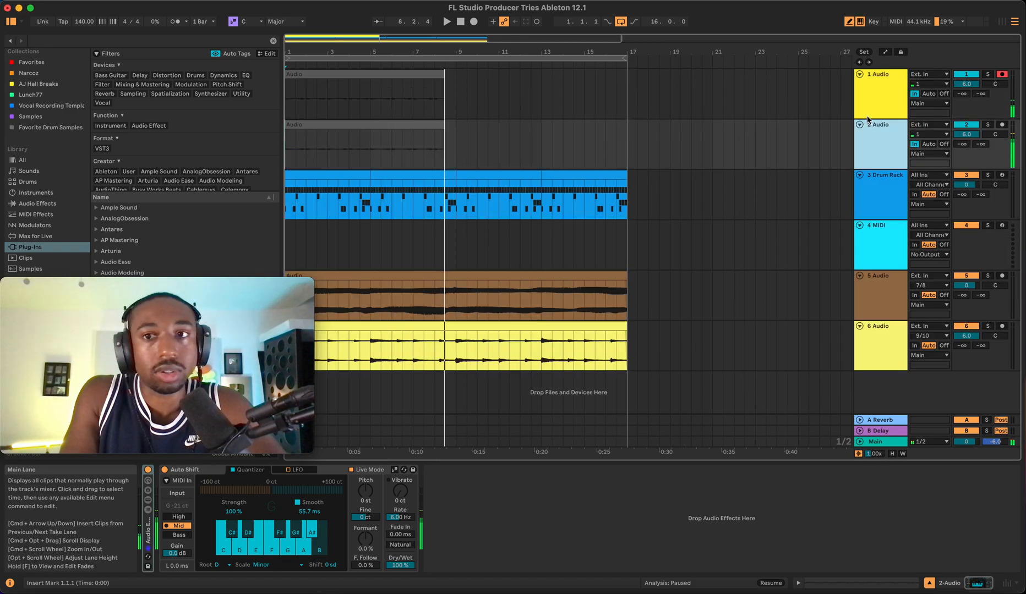
{"action": "left_click", "coordinate": [926, 143]}
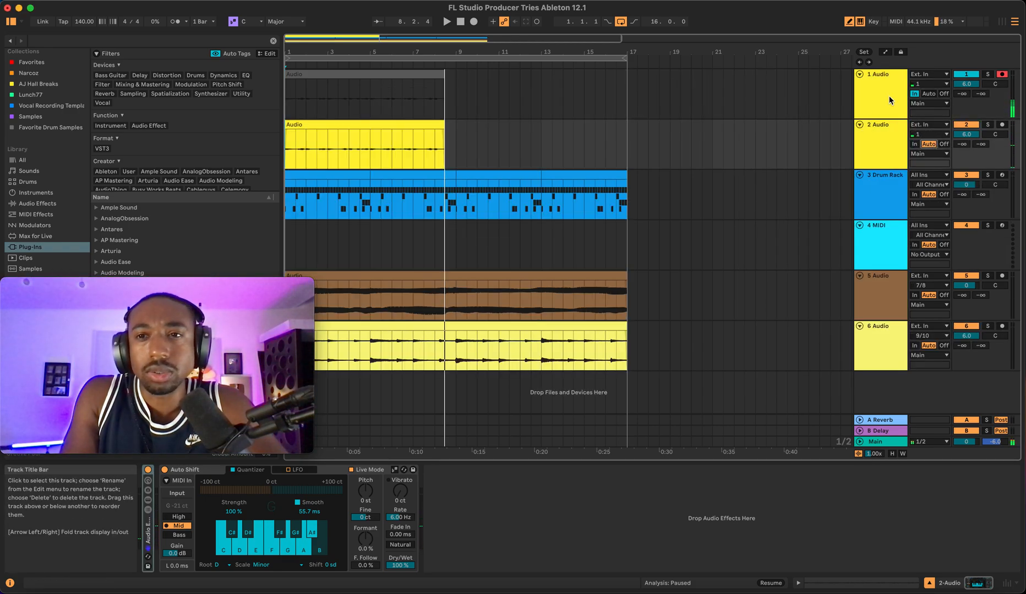
- Play the arrangement and select the recorded clip and the 2 Audio track
{"action": "key", "text": "space"}
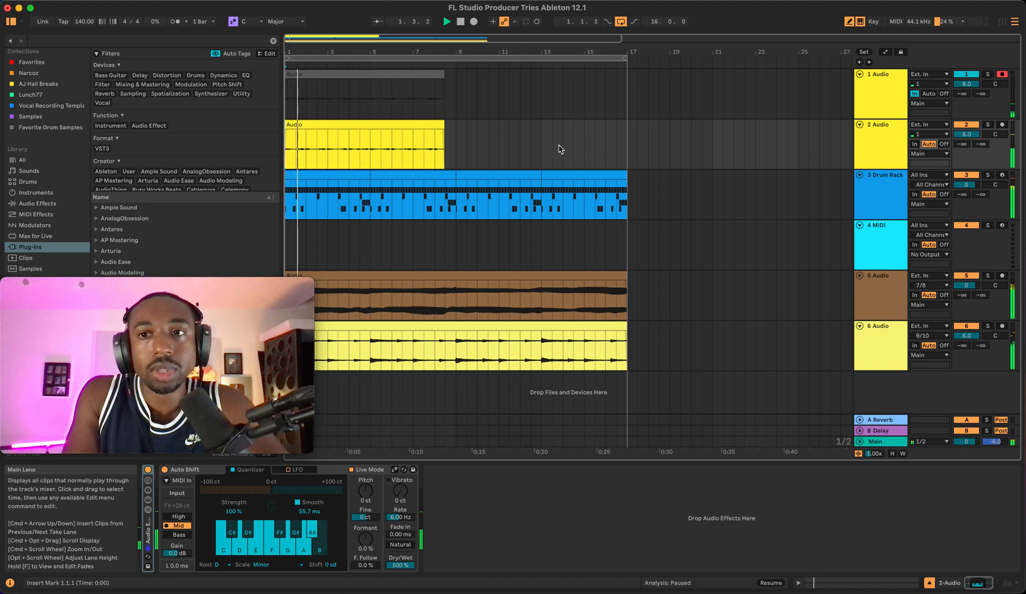
{"action": "left_click", "coordinate": [387, 129]}
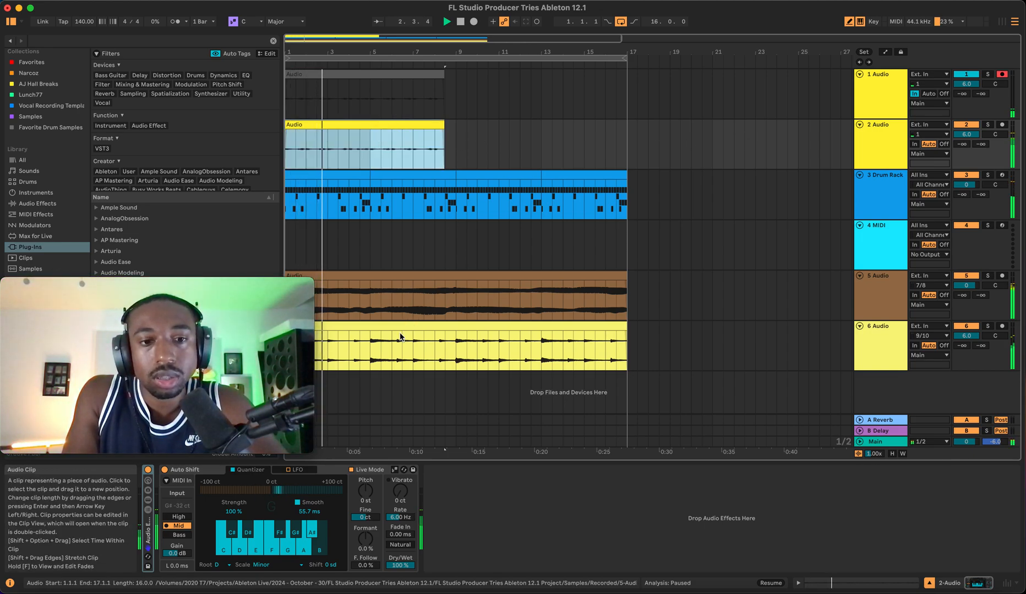
{"action": "left_click", "coordinate": [895, 138]}
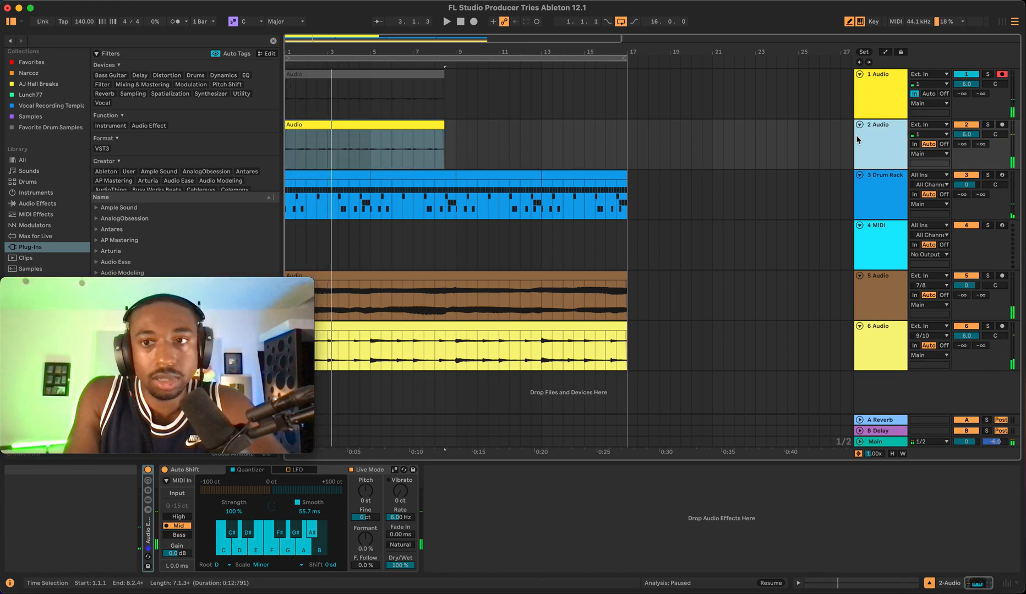
- Select the 2 Audio track and set its Auto Shift Formant to -29 %
{"action": "left_click", "coordinate": [886, 109]}
{"action": "left_click", "coordinate": [885, 145]}
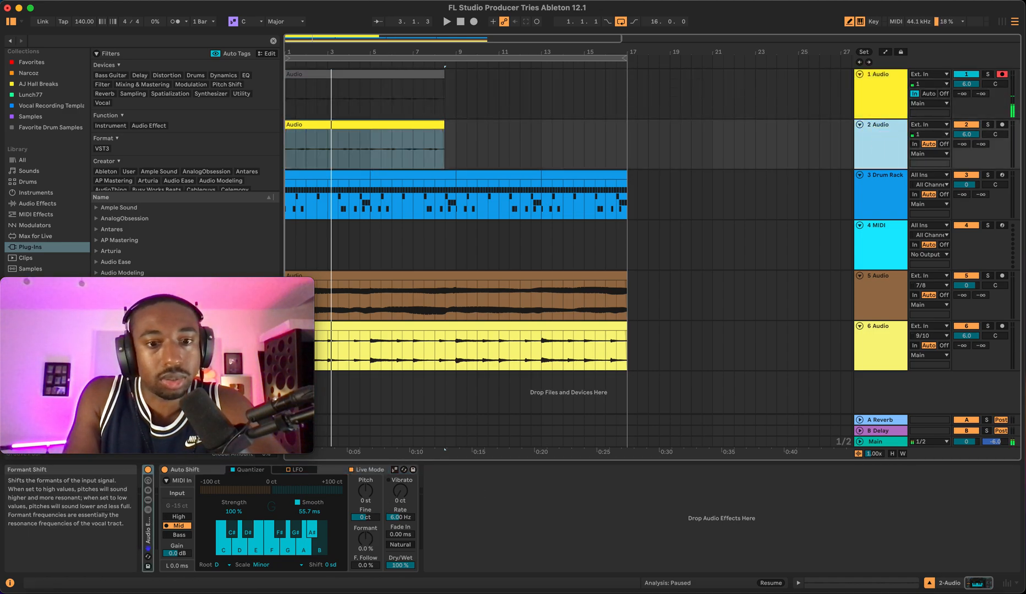
{"action": "left_click_drag", "start_coordinate": [365, 540], "coordinate": [365, 549]}
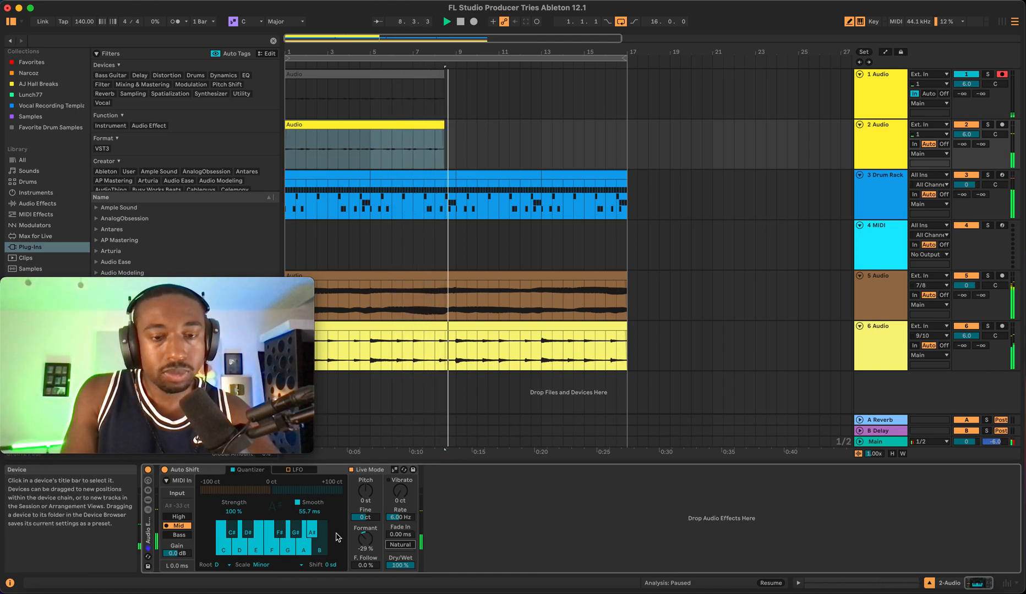
- Play the arrangement and select the recorded clips on the 2 Audio and 1 Audio tracks
{"action": "key", "text": "space"}
{"action": "left_click", "coordinate": [384, 122]}
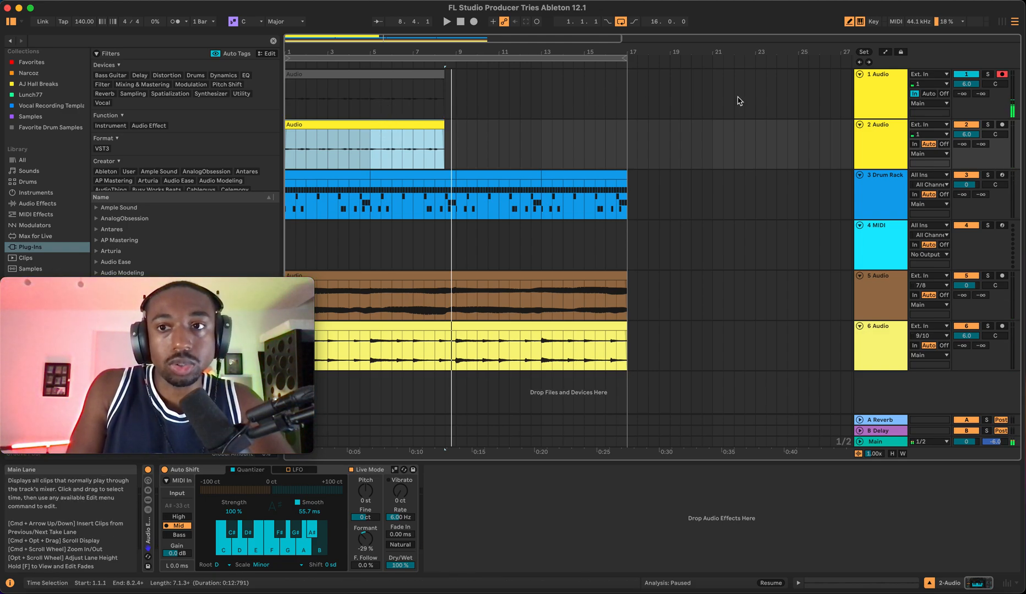
{"action": "left_click", "coordinate": [360, 83]}
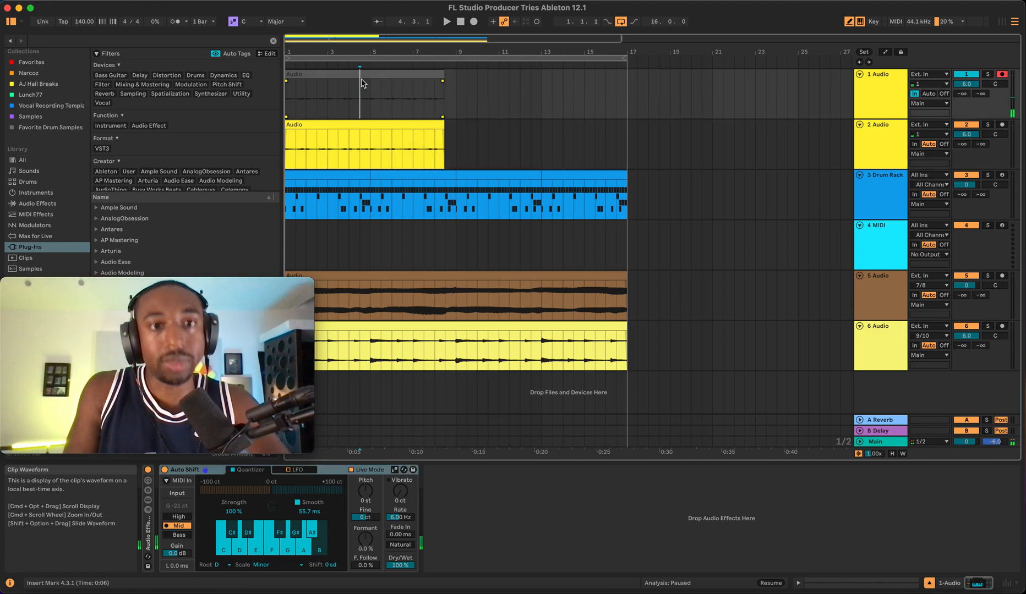
- Set the 1 Audio track's monitoring to Auto, remove its recorded clip, and stop playback
{"action": "left_click", "coordinate": [409, 74]}
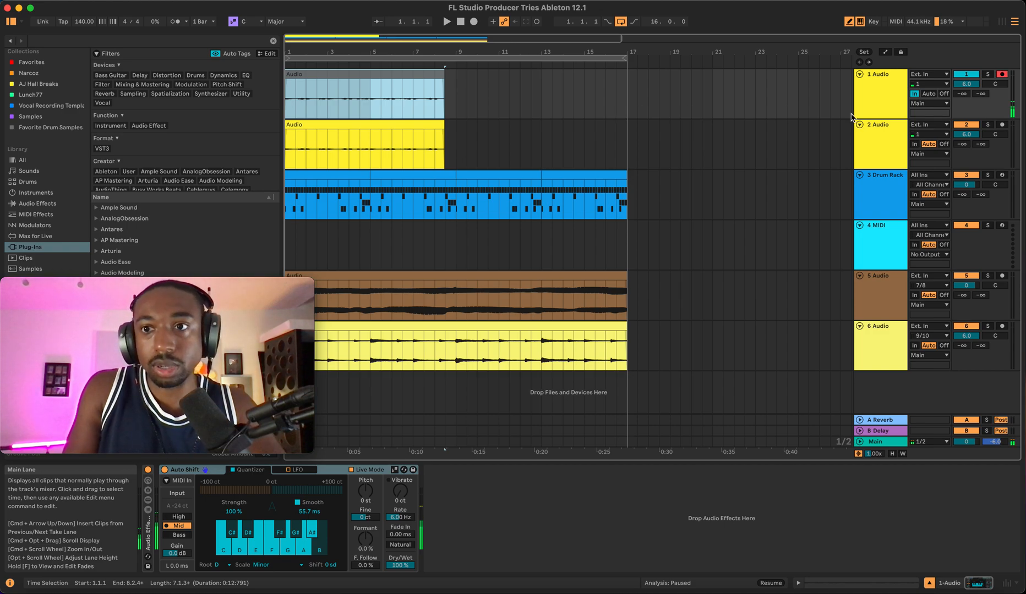
{"action": "left_click", "coordinate": [925, 96]}
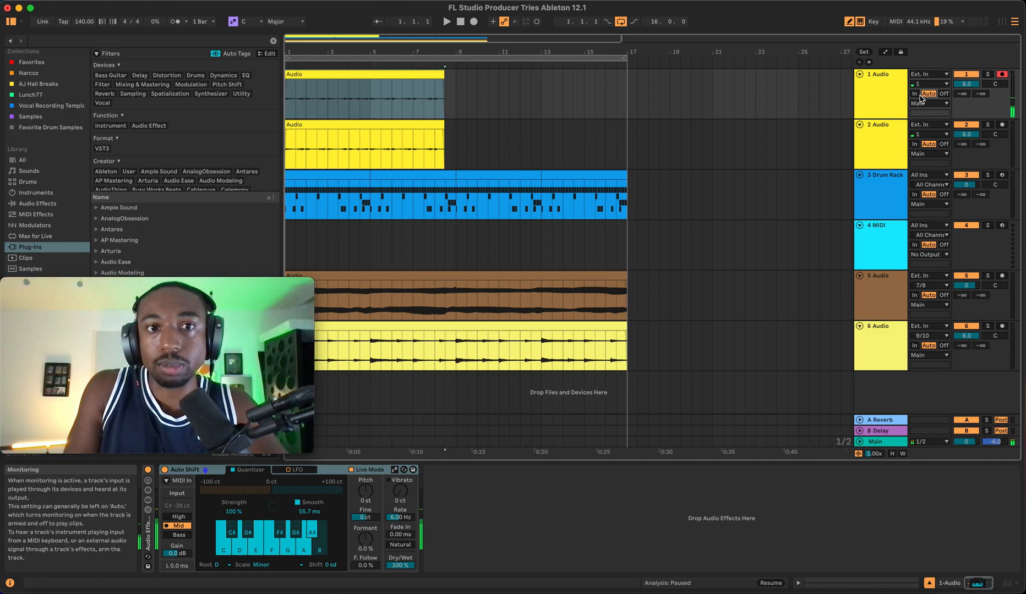
{"action": "left_click", "coordinate": [382, 73]}
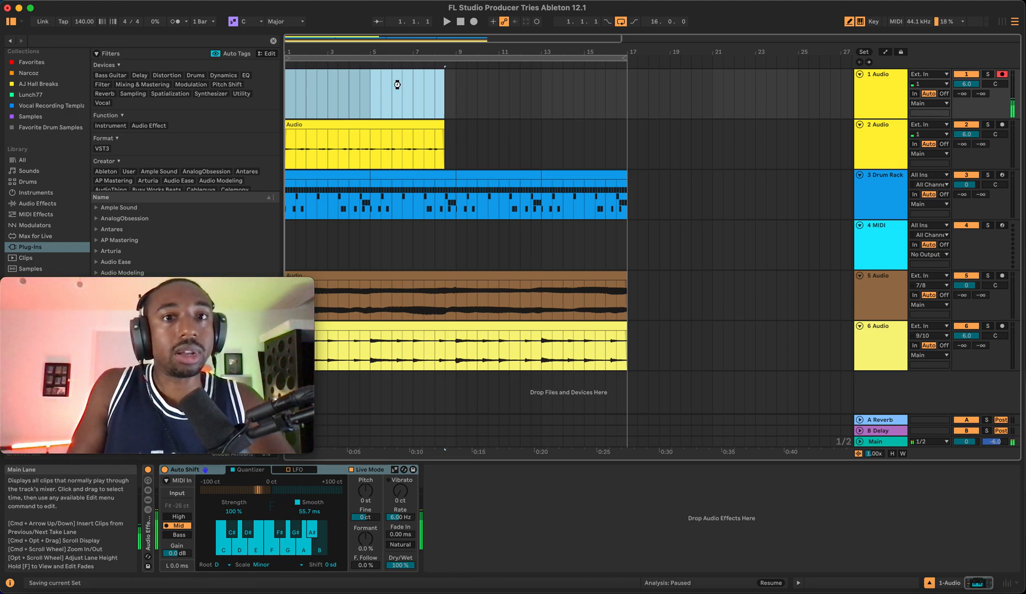
{"action": "left_click", "coordinate": [887, 99]}
{"action": "left_click", "coordinate": [463, 25]}
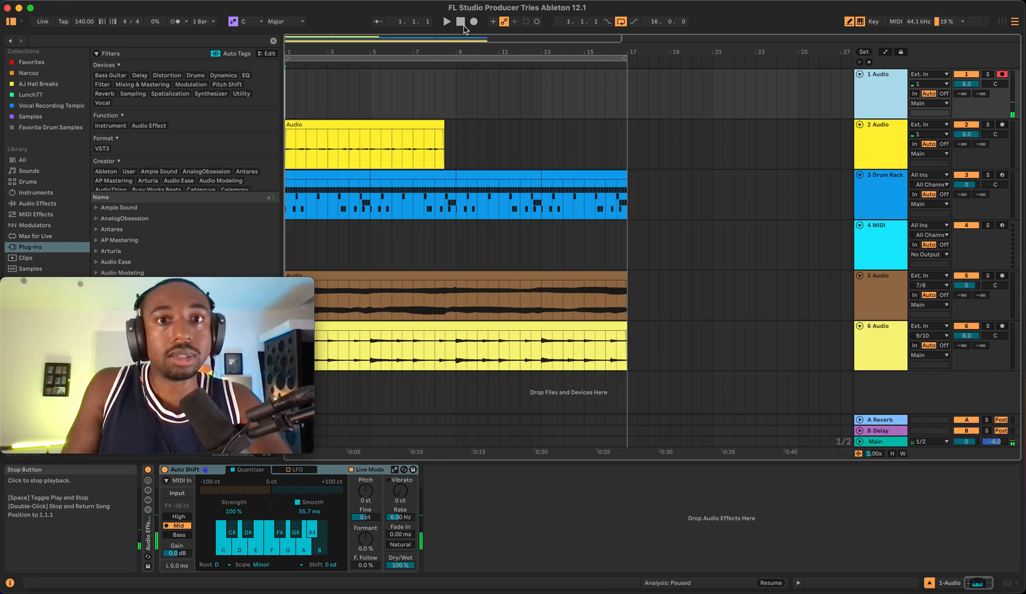
- Play back the arrangement and select the looped time range on the 1 Audio track
{"action": "key", "text": "space"}
{"action": "key", "text": "space"}
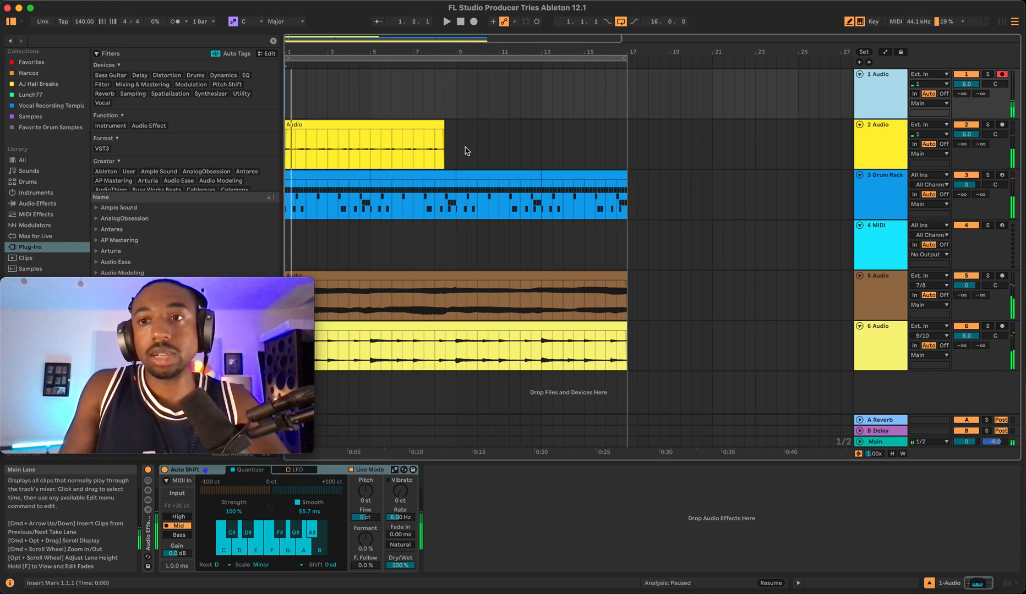
{"action": "key", "text": "space"}
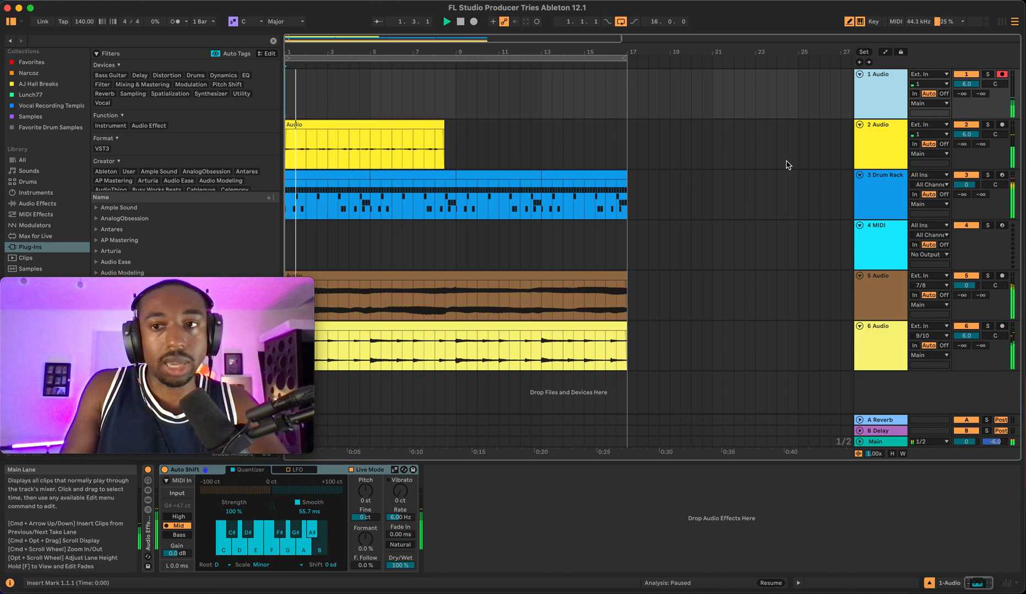
{"action": "left_click", "coordinate": [964, 149]}
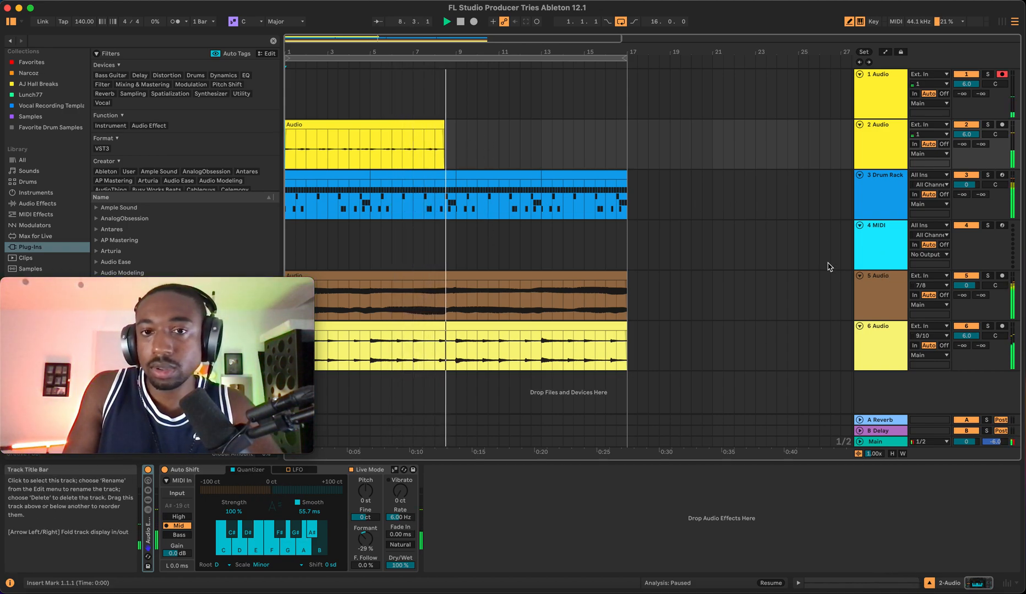
{"action": "left_click", "coordinate": [611, 59]}
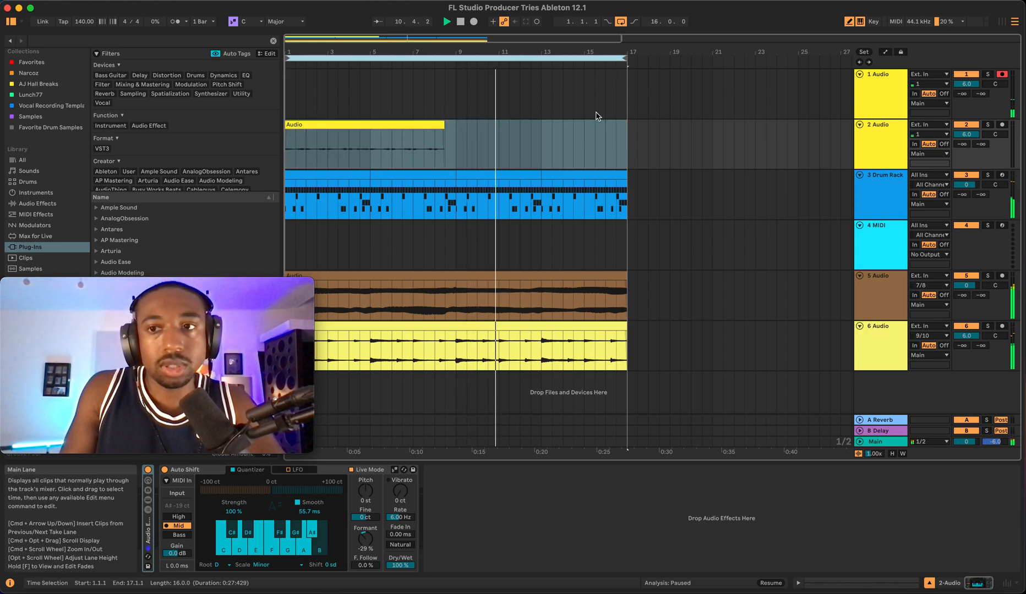
{"action": "left_click", "coordinate": [880, 106]}
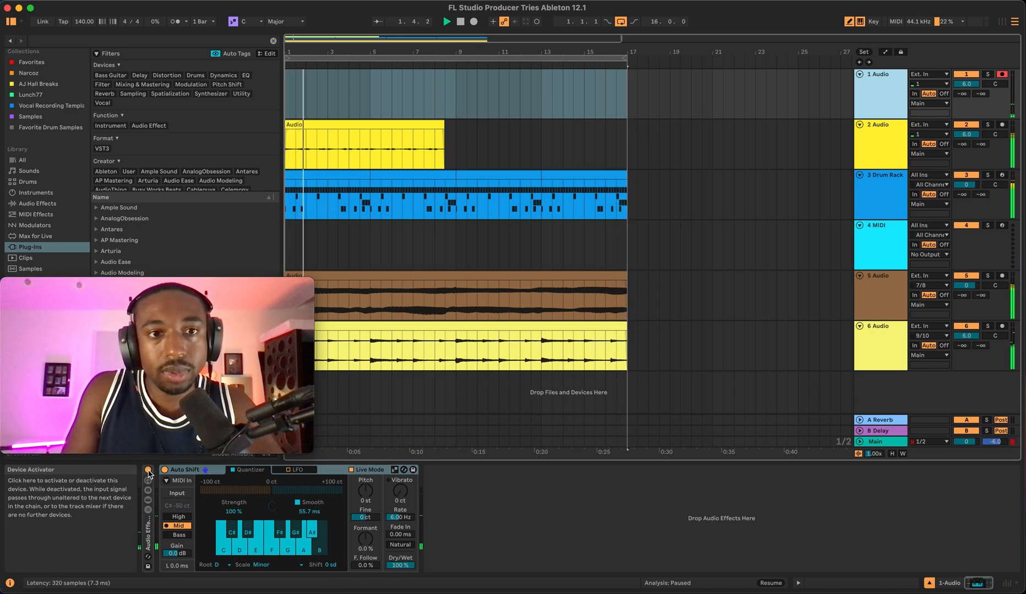
{"action": "left_click", "coordinate": [443, 514]}
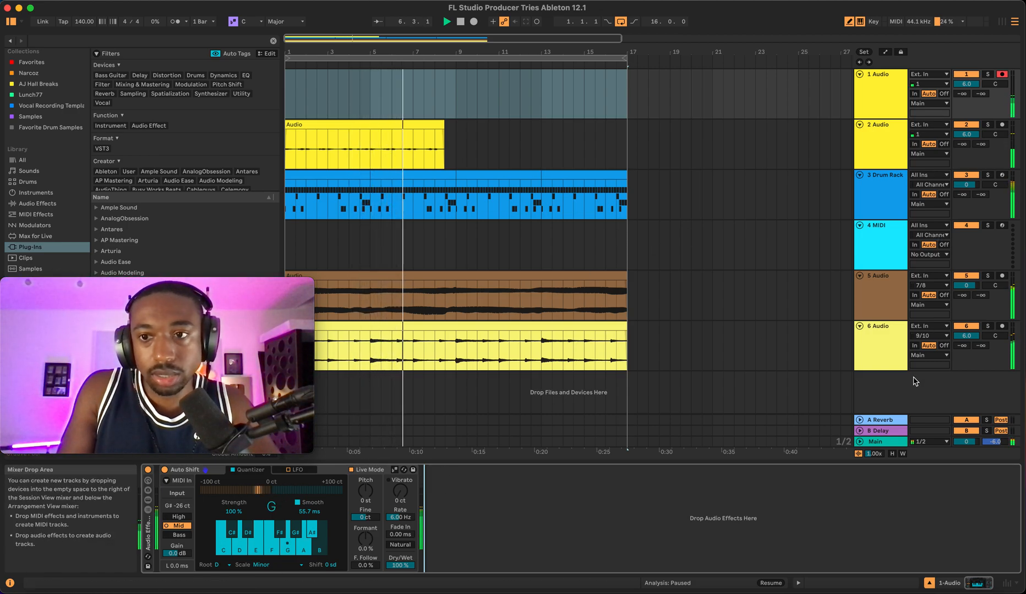
- Duplicate the 5 Audio track and delete the clip on the new copy
{"action": "right_click", "coordinate": [885, 306]}
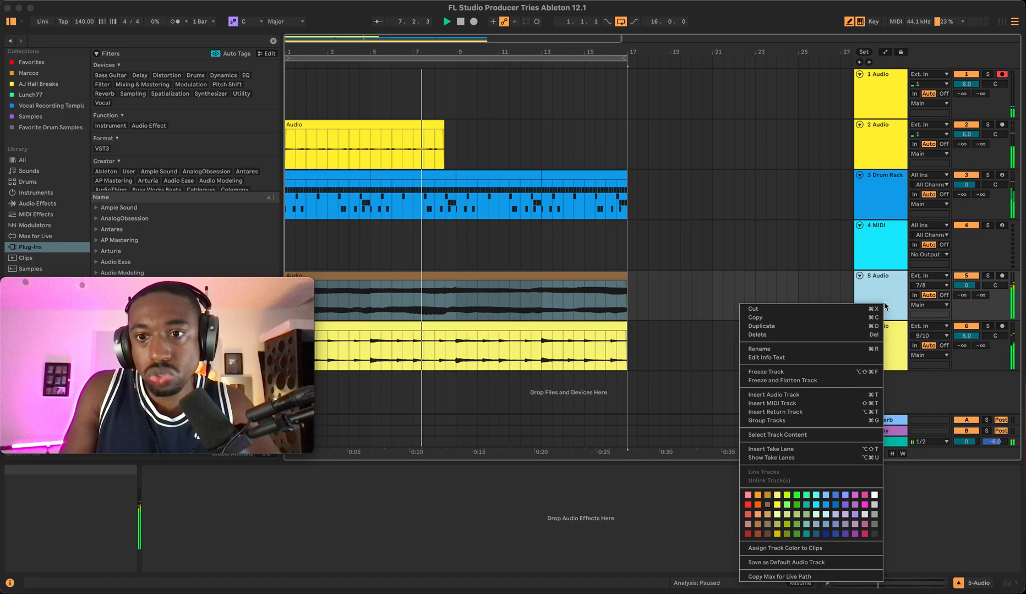
{"action": "left_click", "coordinate": [813, 326]}
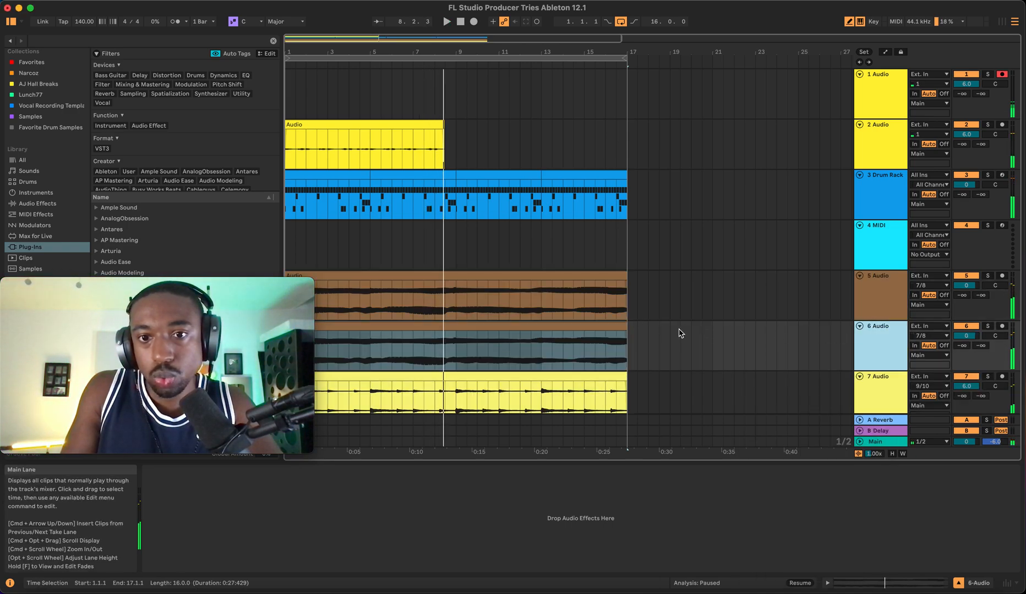
{"action": "left_click", "coordinate": [604, 335]}
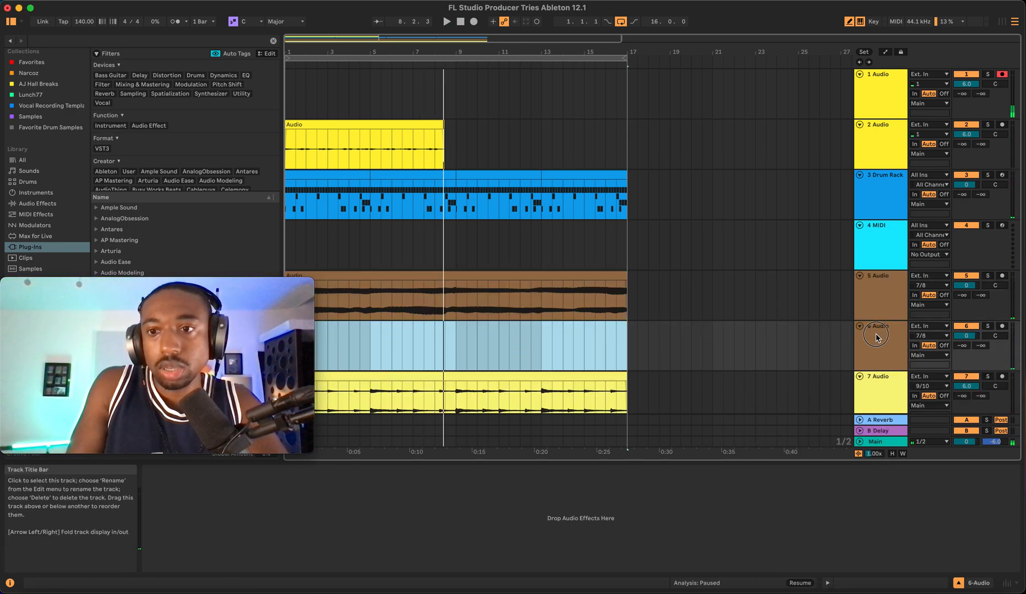
{"action": "key", "text": "Delete"}
- Set the copied 6 Audio track's monitoring to In and arm it for recording
{"action": "left_click", "coordinate": [914, 346]}
{"action": "left_click", "coordinate": [1003, 326]}
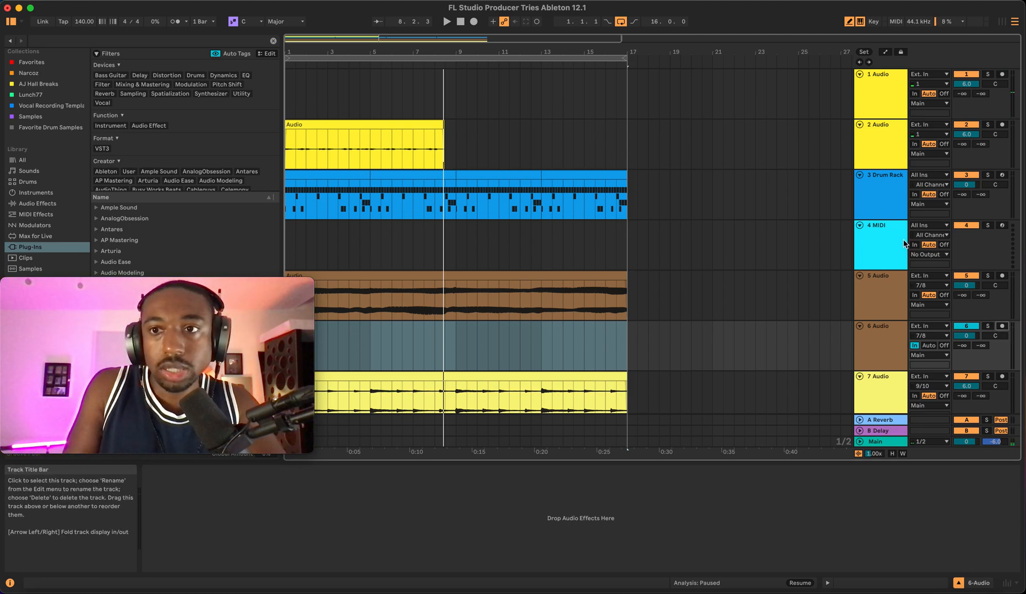
{"action": "left_click", "coordinate": [1001, 327]}
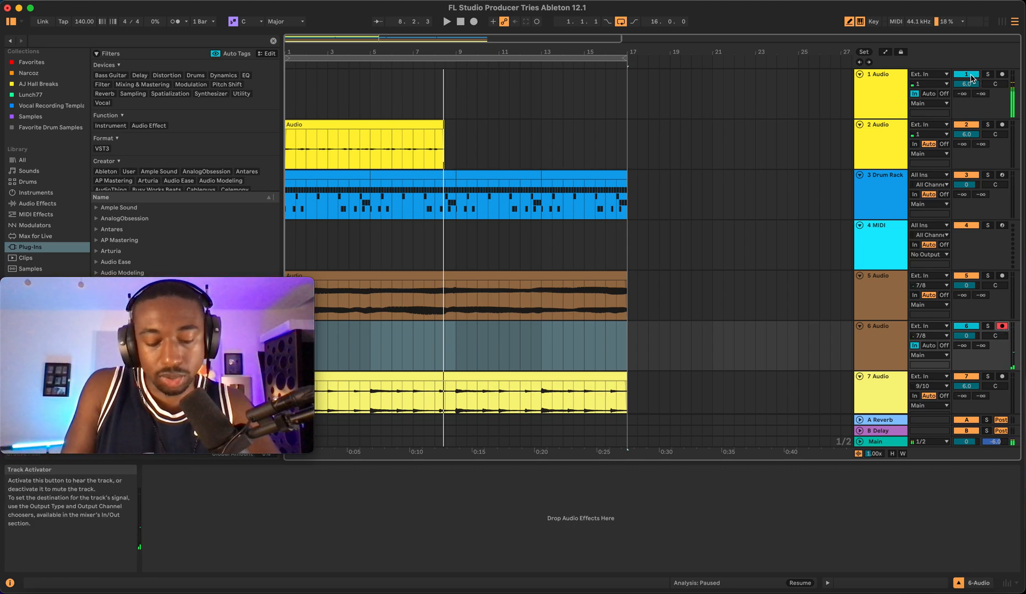
- Deactivate the 1 Audio track and record a new take onto the armed 6 Audio track
{"action": "left_click", "coordinate": [972, 75]}
{"action": "key", "text": "space"}
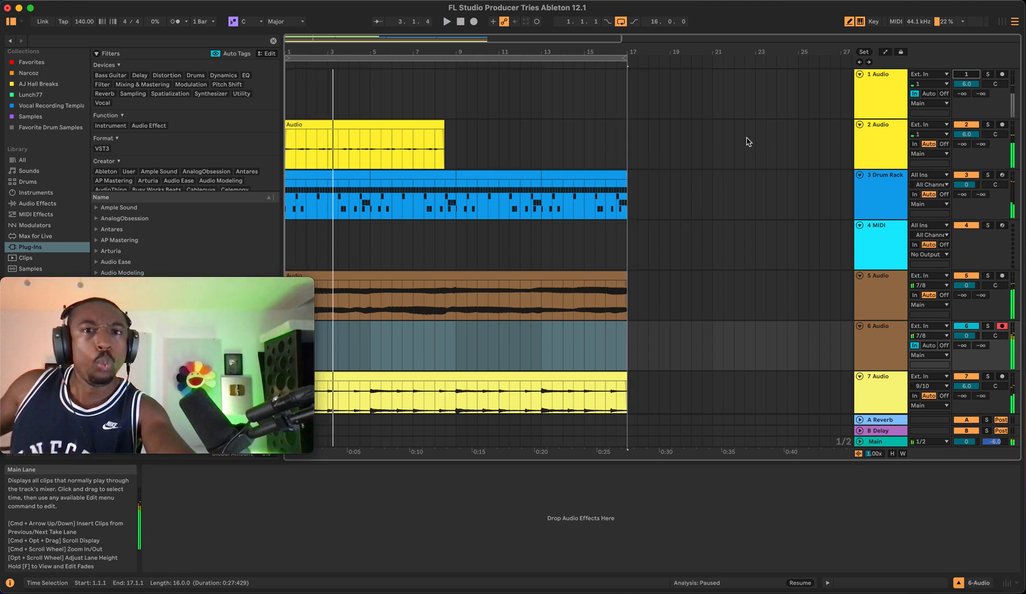
{"action": "left_click", "coordinate": [474, 22]}
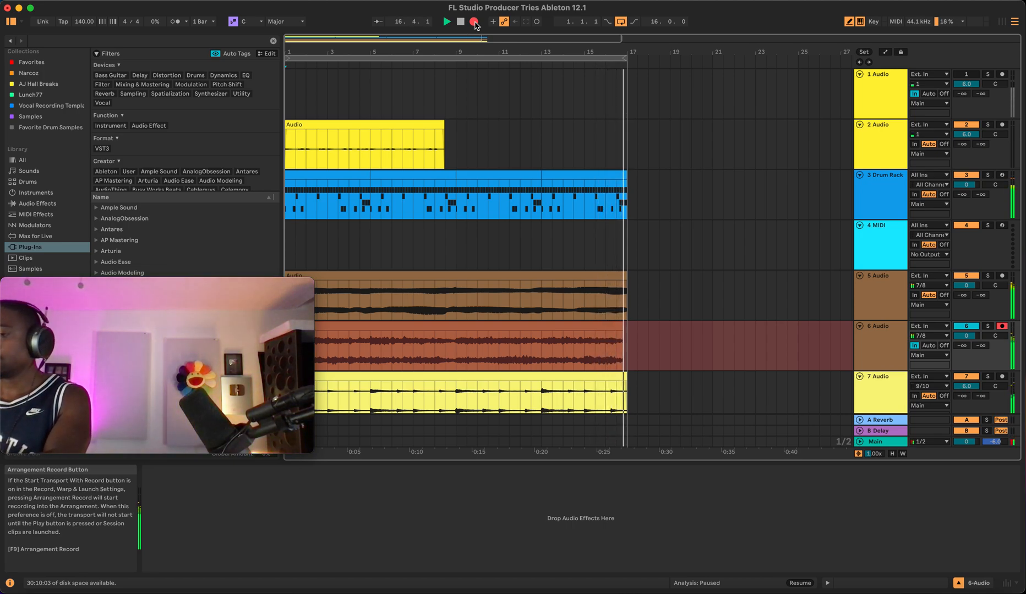
{"action": "key", "text": "space"}
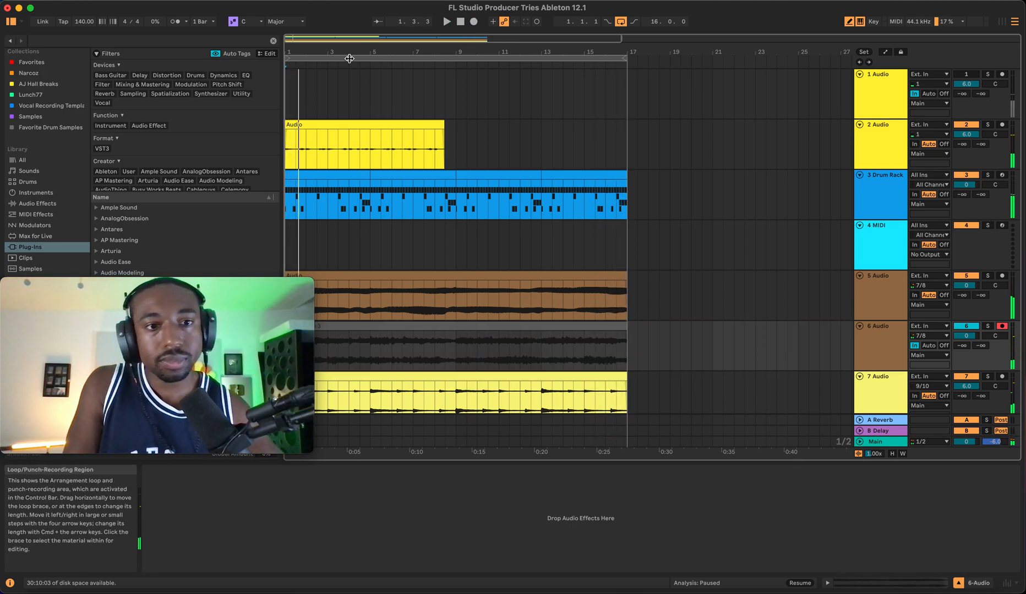
- Reactivate the 1 Audio track and disarm the 6 Audio track
{"action": "left_click", "coordinate": [971, 74]}
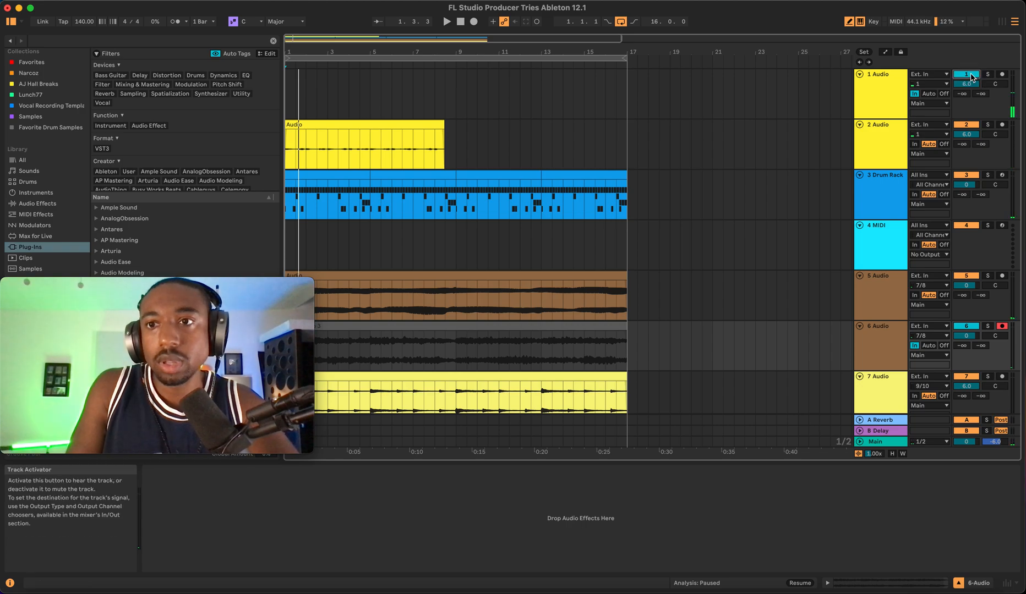
{"action": "left_click", "coordinate": [1001, 326]}
- Hide the browser and set the 6 Audio track's monitoring to Auto
{"action": "scroll", "coordinate": [523, 259], "scroll_direction": "down", "scroll_amount": 2}
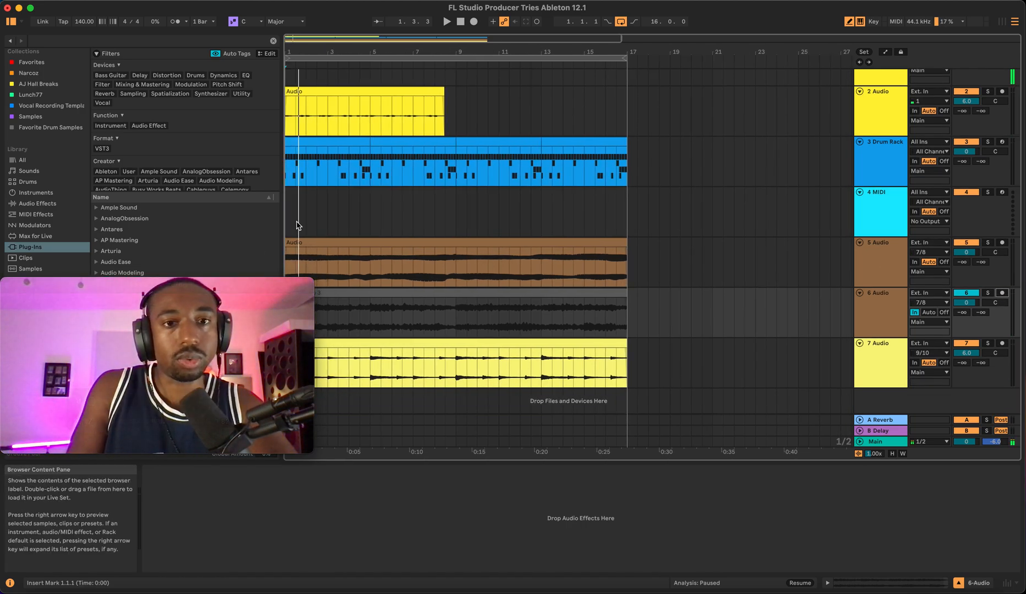
{"action": "scroll", "coordinate": [380, 138], "scroll_direction": "right", "scroll_amount": 1}
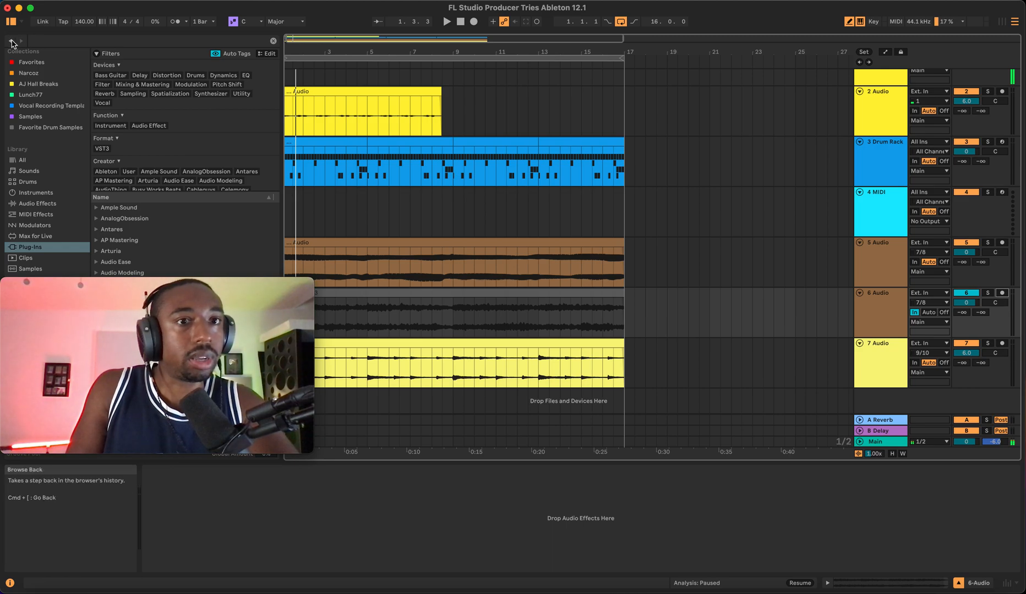
{"action": "key", "text": "super+alt+b"}
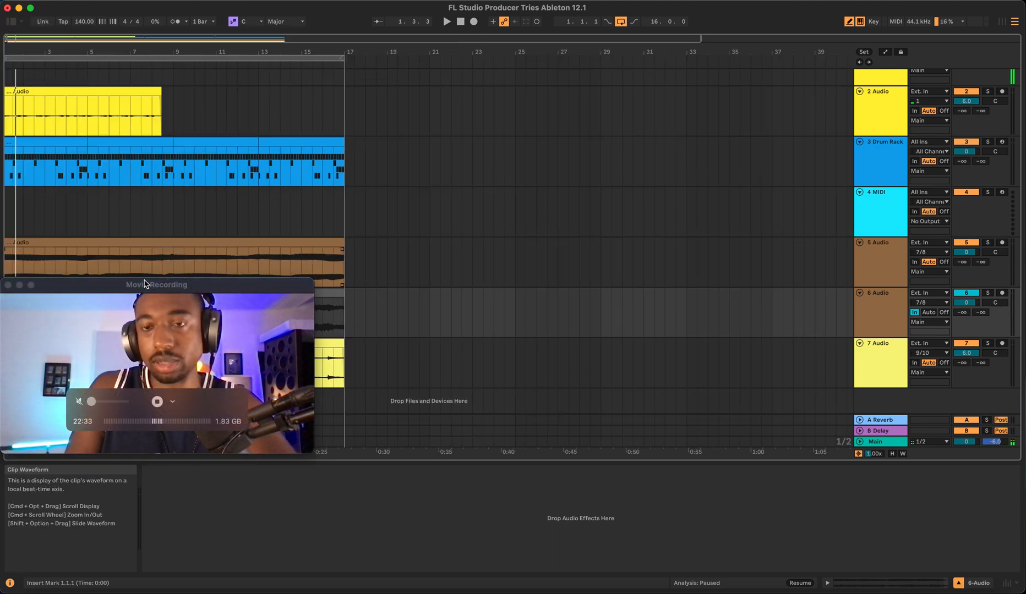
{"action": "left_click_drag", "start_coordinate": [139, 285], "coordinate": [873, 6]}
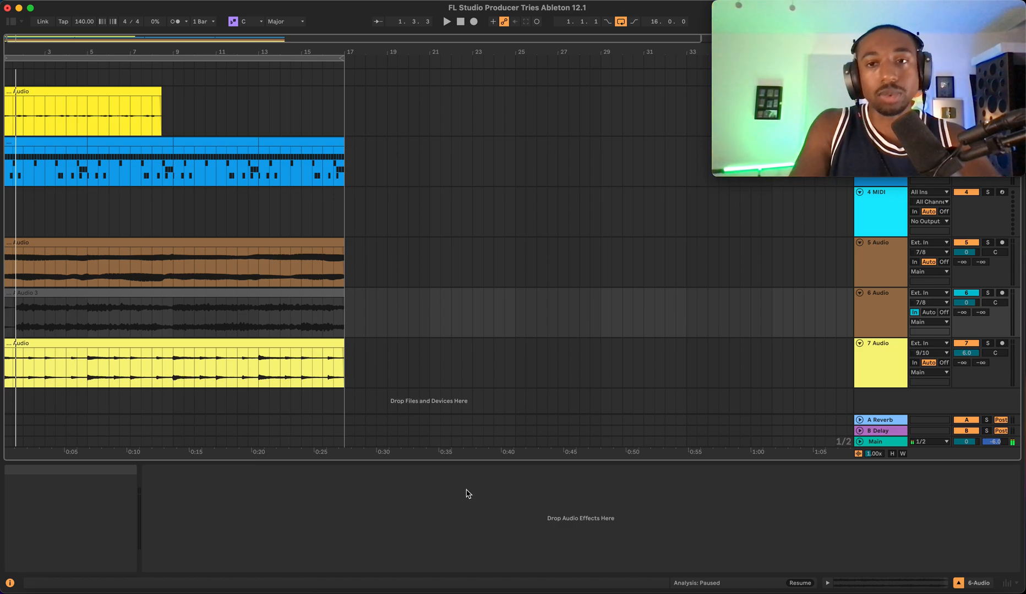
{"action": "left_click", "coordinate": [879, 300]}
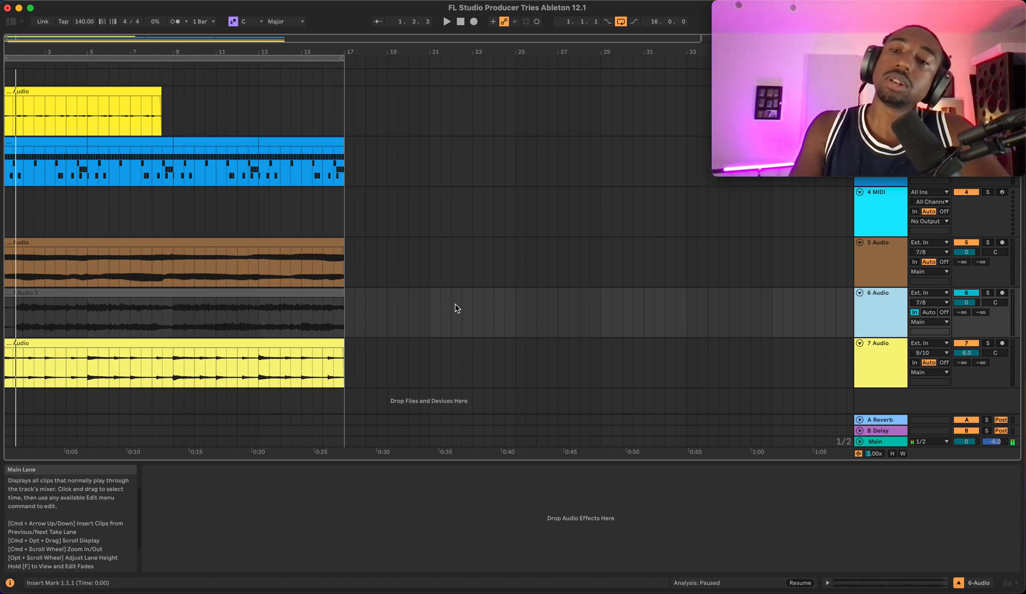
{"action": "left_click", "coordinate": [934, 313]}
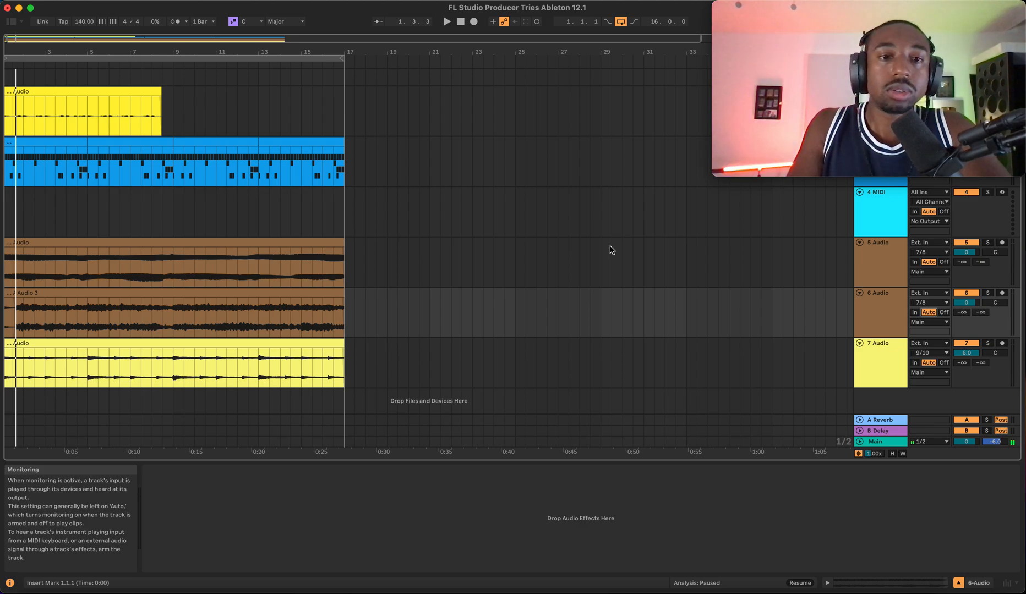
- Select the 1 Audio track to view its Auto Shift and play the arrangement
{"action": "mouse_move", "coordinate": [902, 26]}
{"action": "left_click_drag", "start_coordinate": [901, 26], "coordinate": [902, 123]}
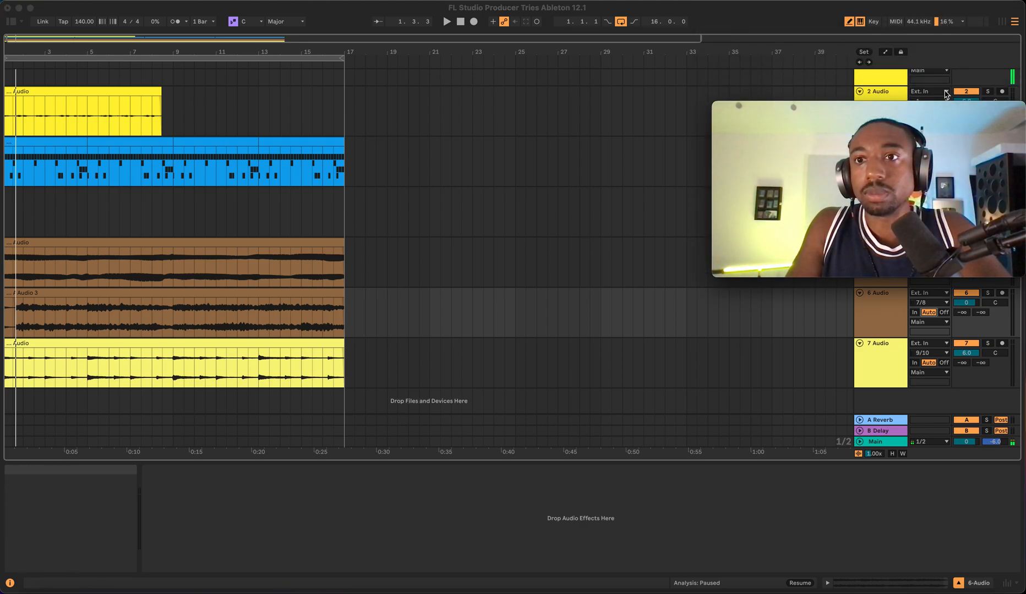
{"action": "scroll", "coordinate": [905, 82], "scroll_direction": "up", "scroll_amount": 3}
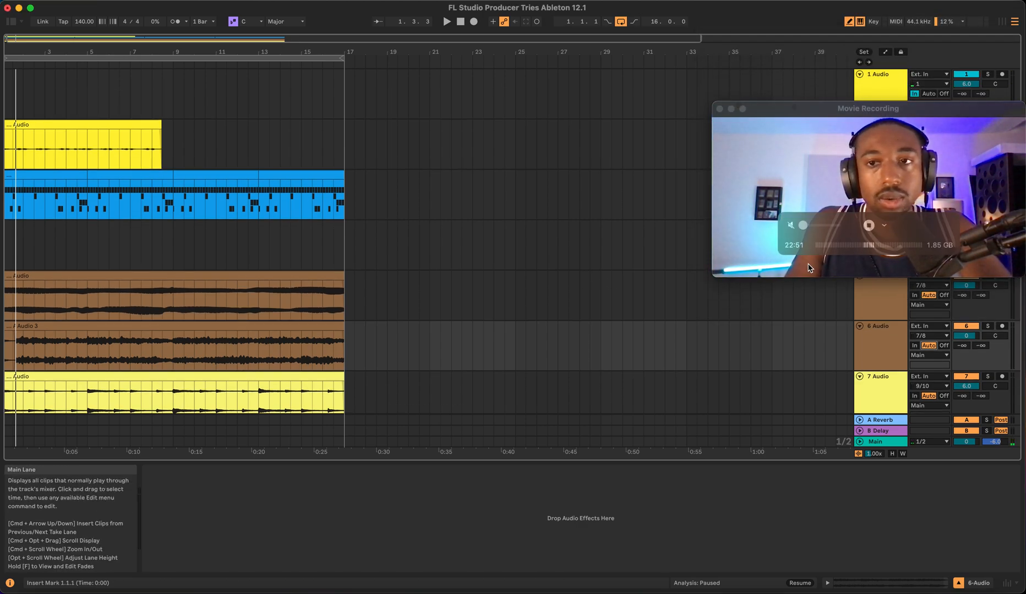
{"action": "left_click", "coordinate": [867, 91]}
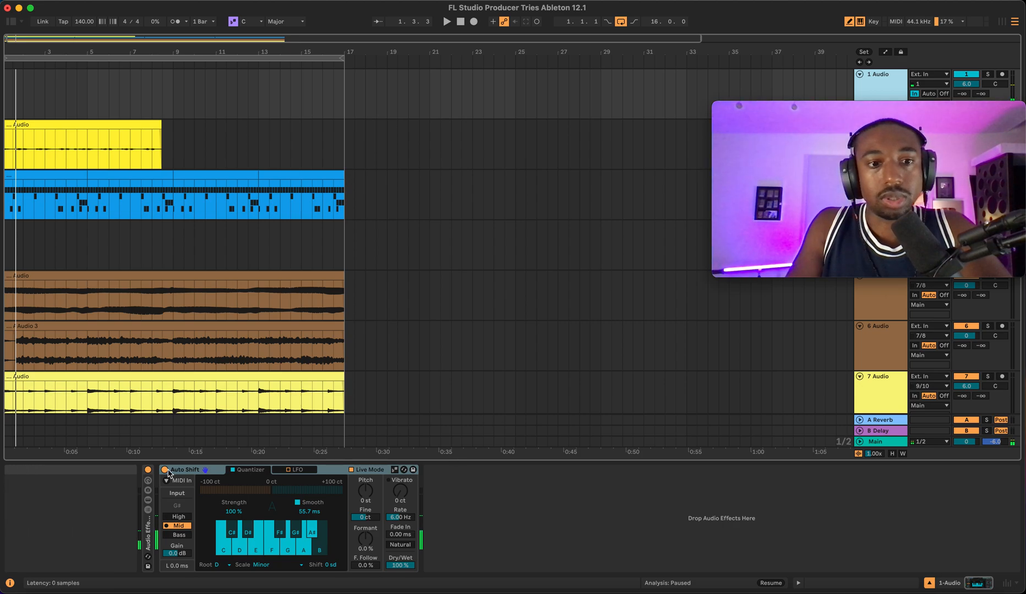
{"action": "scroll", "coordinate": [514, 317], "scroll_direction": "down", "scroll_amount": 2}
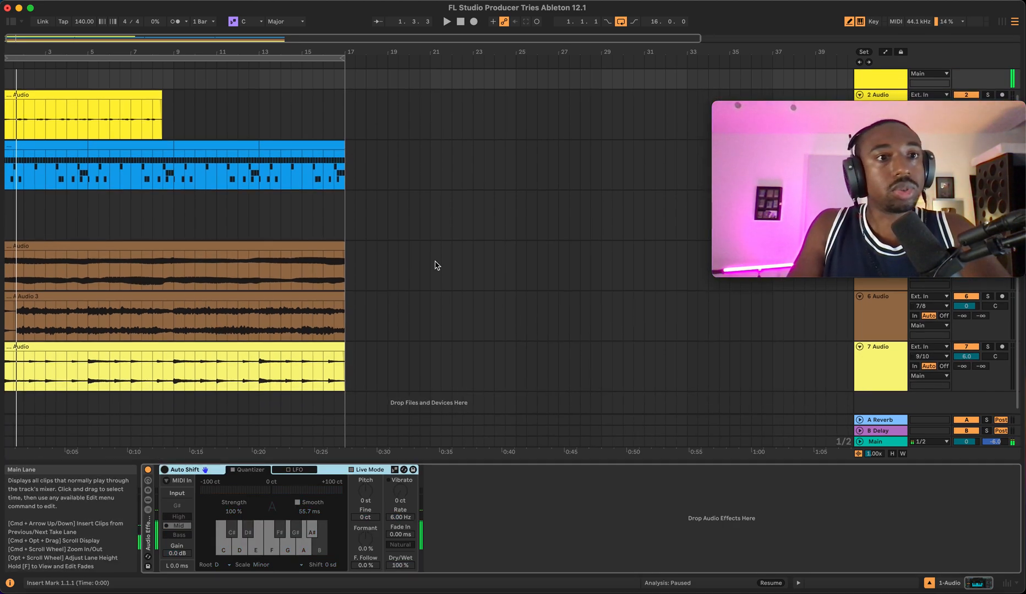
{"action": "key", "text": "space"}
{"action": "scroll", "coordinate": [495, 209], "scroll_direction": "up", "scroll_amount": 2}
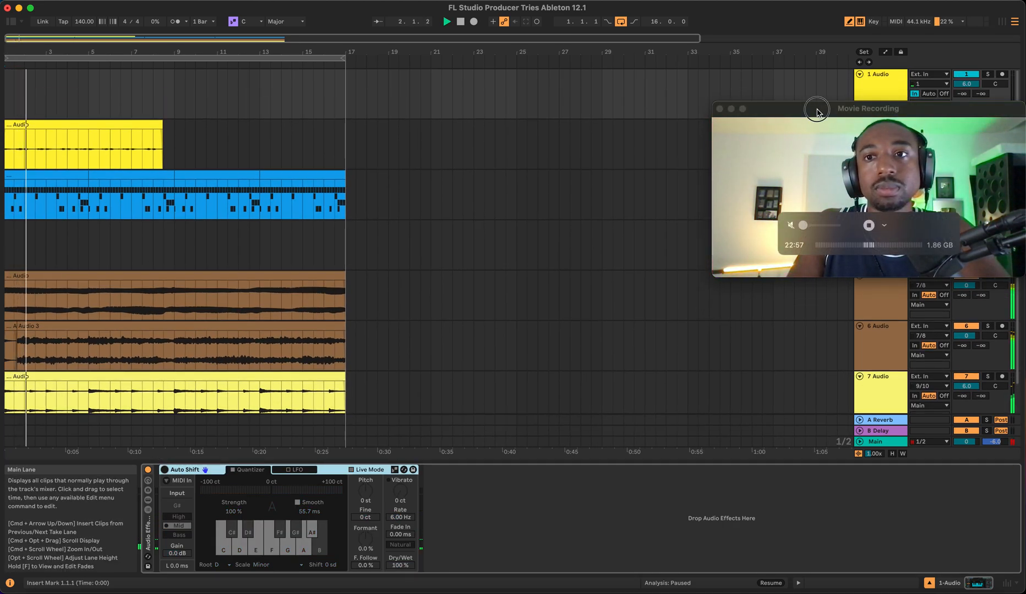
{"action": "left_click_drag", "start_coordinate": [817, 111], "coordinate": [818, 41]}
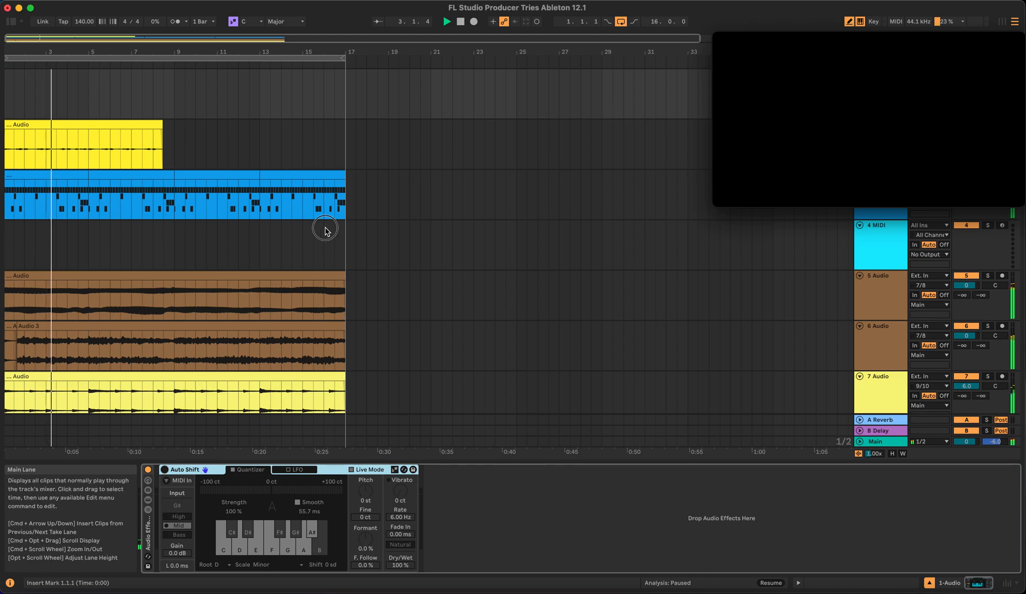
{"action": "key", "text": "space"}
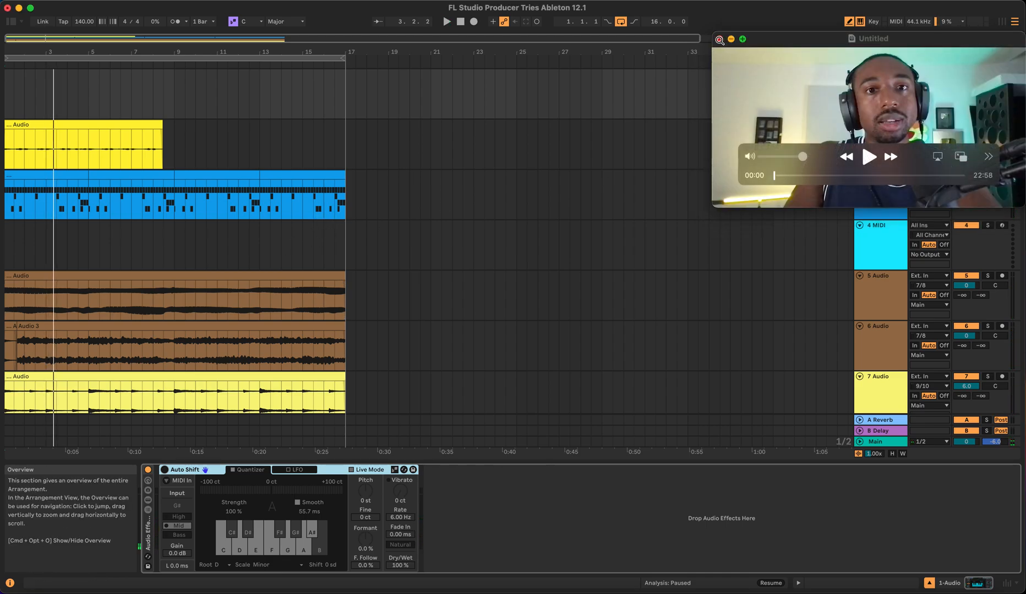
{"action": "left_click", "coordinate": [720, 39]}
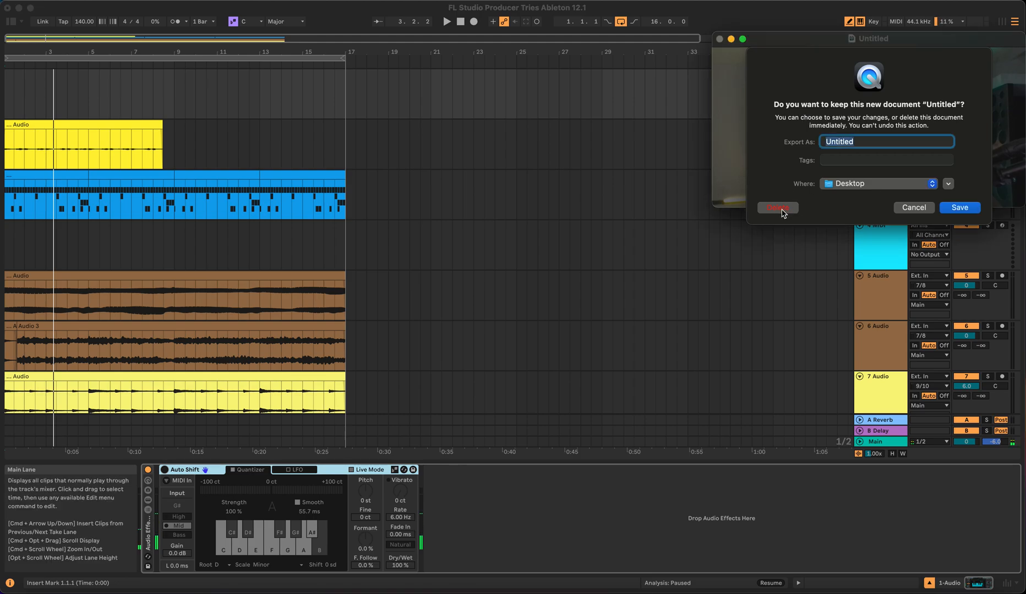
{"action": "left_click", "coordinate": [778, 207]}
{"action": "left_click", "coordinate": [55, 0]}
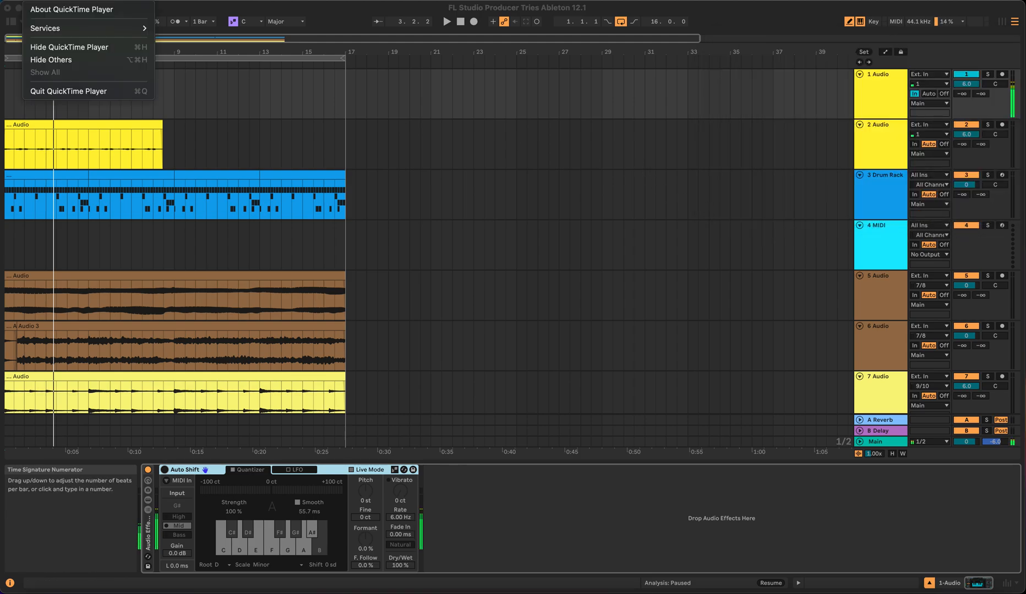
{"action": "left_click", "coordinate": [128, 10]}
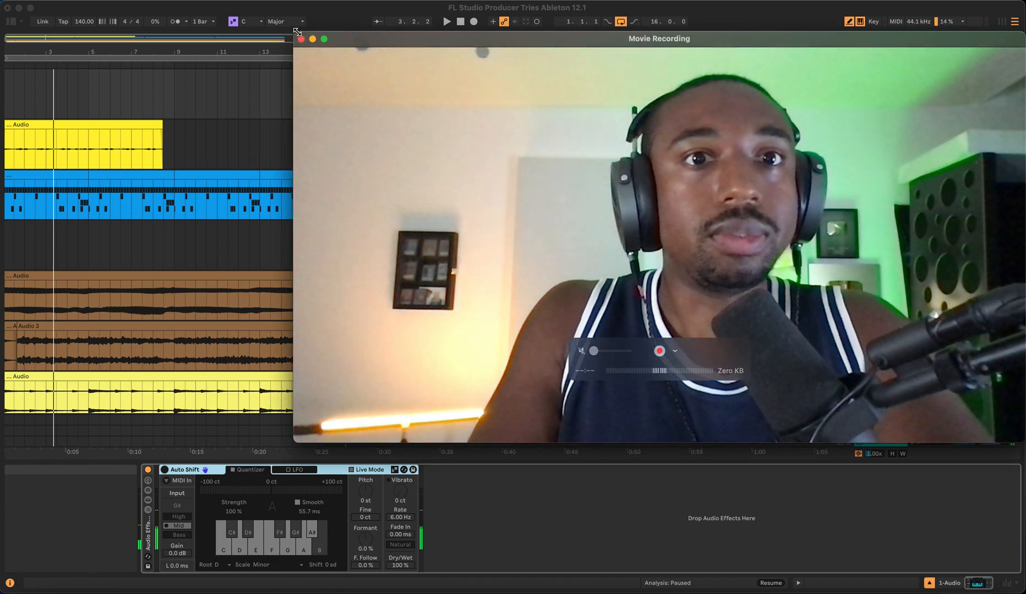
{"action": "left_click_drag", "start_coordinate": [297, 32], "coordinate": [693, 256]}
{"action": "left_click", "coordinate": [159, 2]}
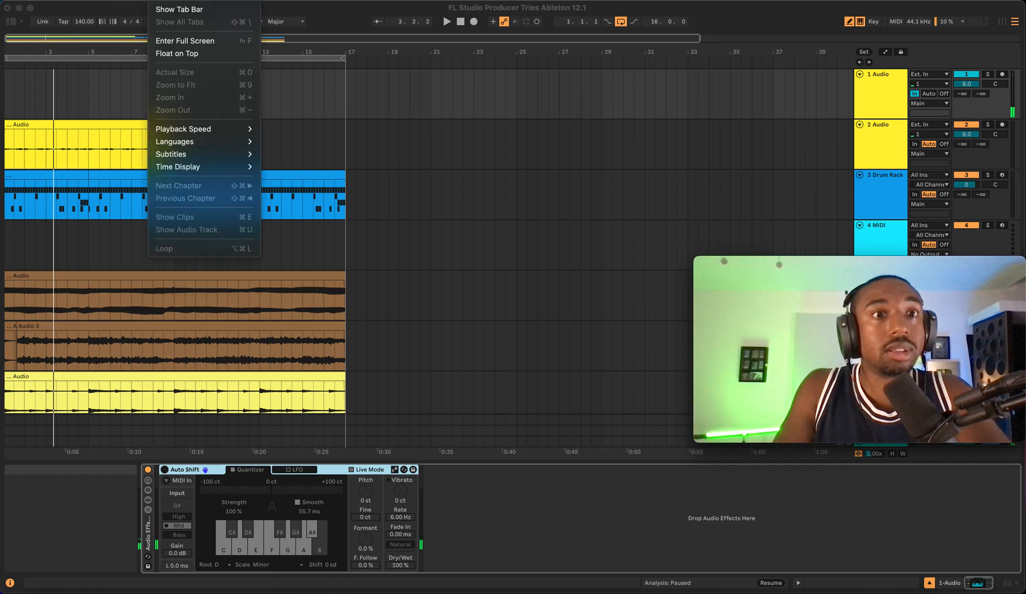
{"action": "left_click", "coordinate": [176, 53]}
{"action": "left_click_drag", "start_coordinate": [770, 253], "coordinate": [532, 141]}
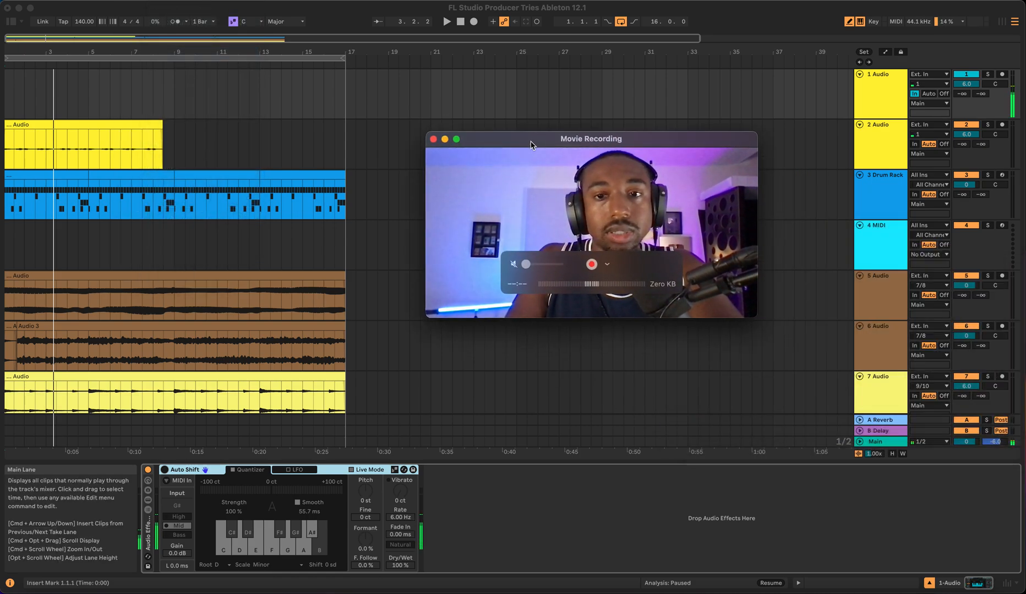
- Select the Audio 3 clip on the 6 Audio track and play it back briefly
{"action": "left_click", "coordinate": [461, 502]}
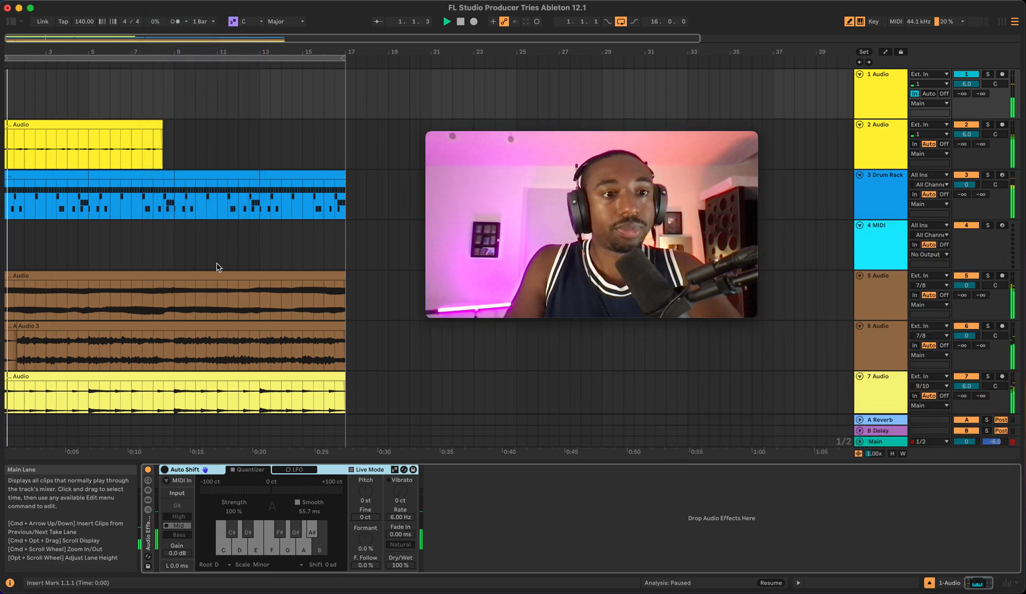
{"action": "left_click", "coordinate": [3, 329]}
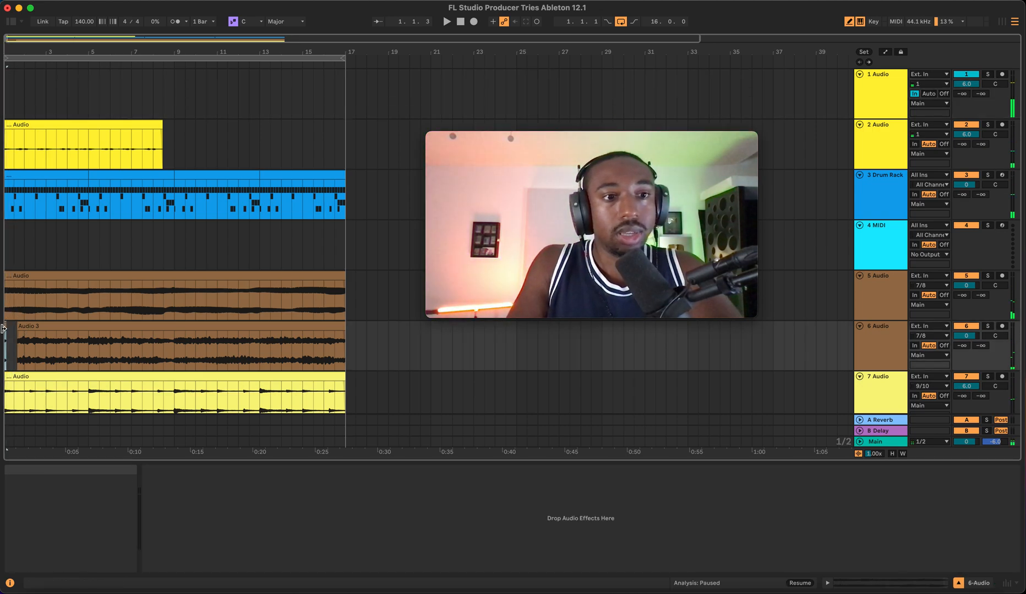
{"action": "left_click", "coordinate": [8, 337]}
{"action": "left_click", "coordinate": [2, 334]}
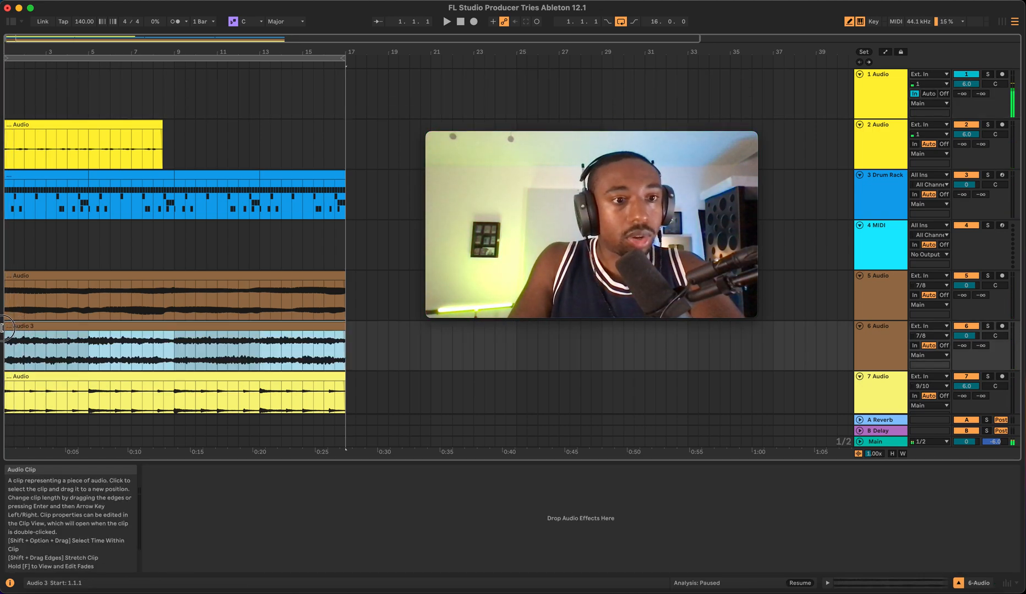
{"action": "key", "text": "space"}
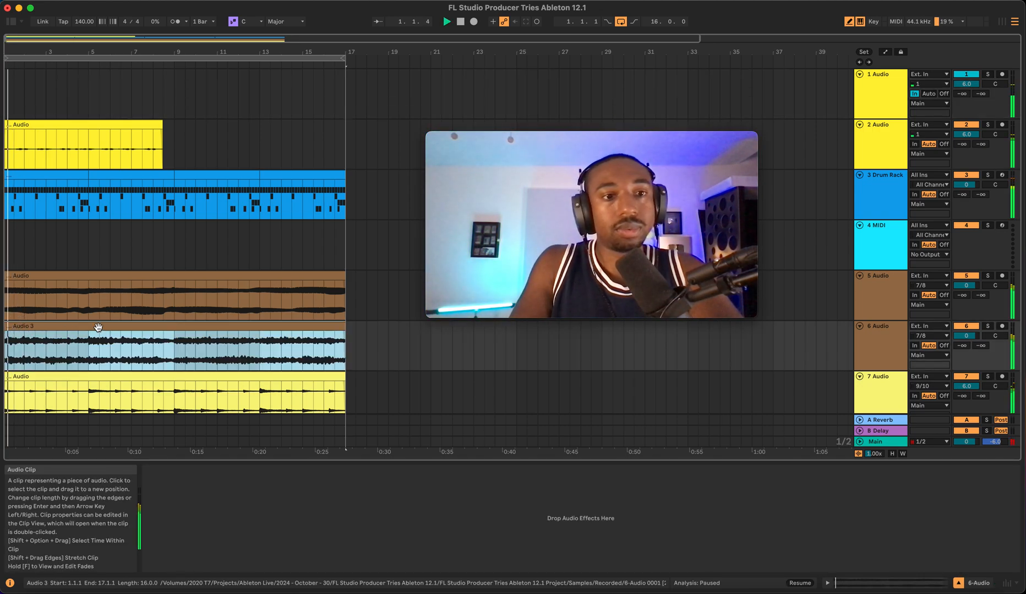
{"action": "key", "text": "space"}
- Open the Audio 3 clip and switch its warp mode to Beats with a transient envelope of 25, then play it
{"action": "double_click", "coordinate": [132, 328]}
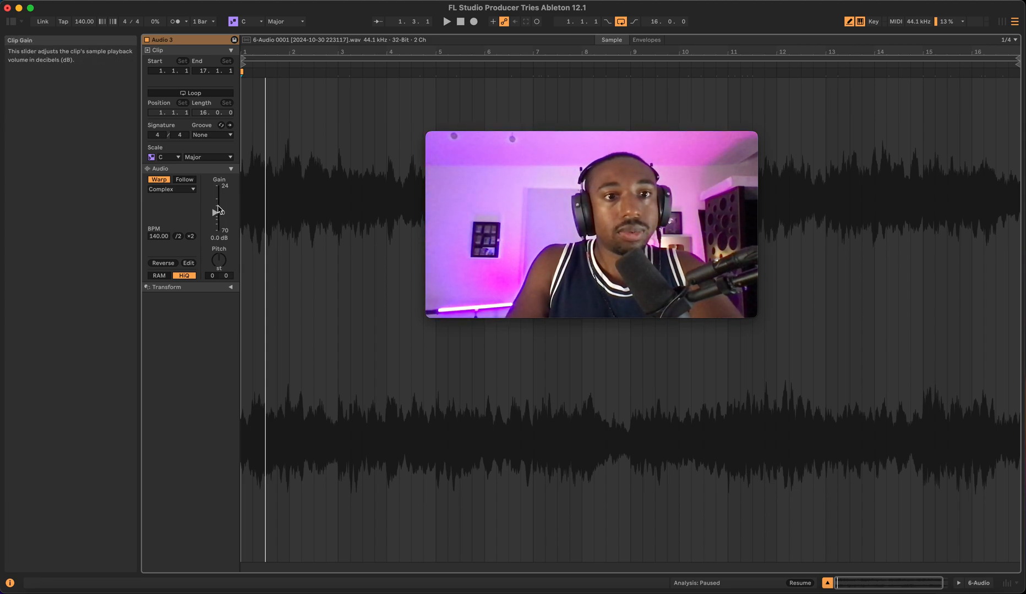
{"action": "left_click", "coordinate": [170, 189]}
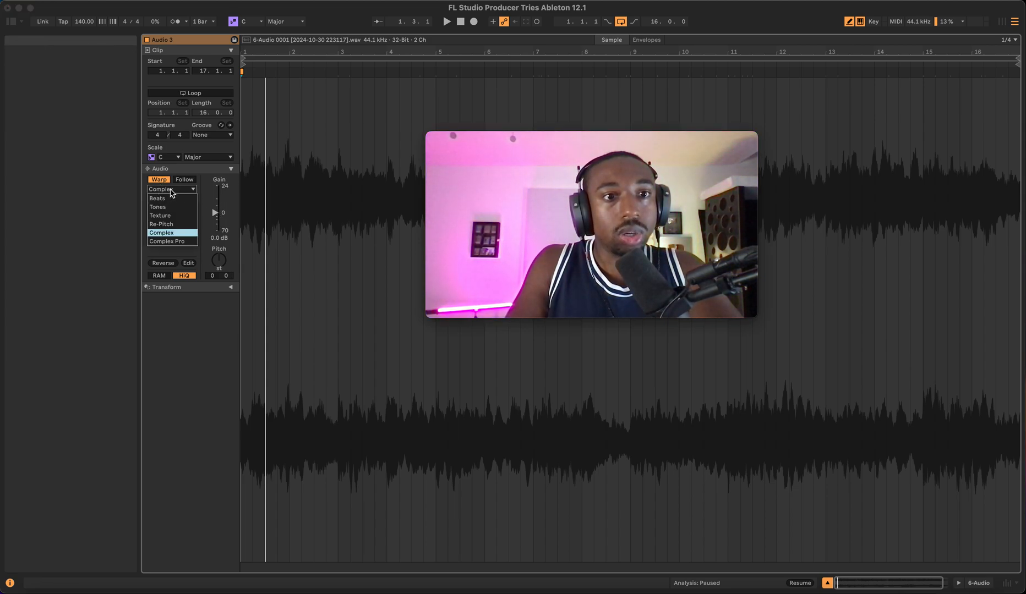
{"action": "left_click", "coordinate": [171, 200]}
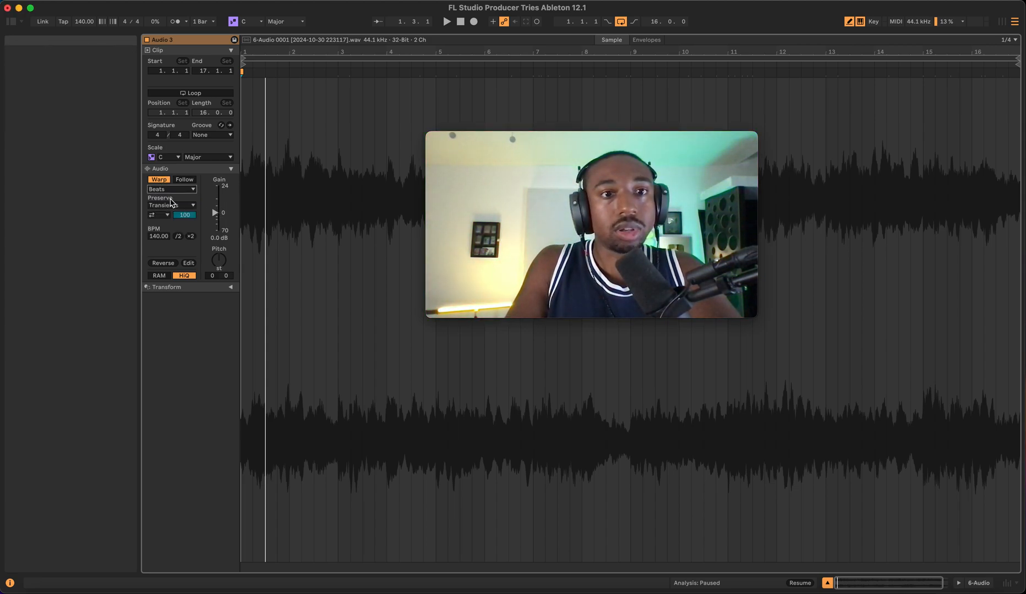
{"action": "left_click", "coordinate": [159, 215]}
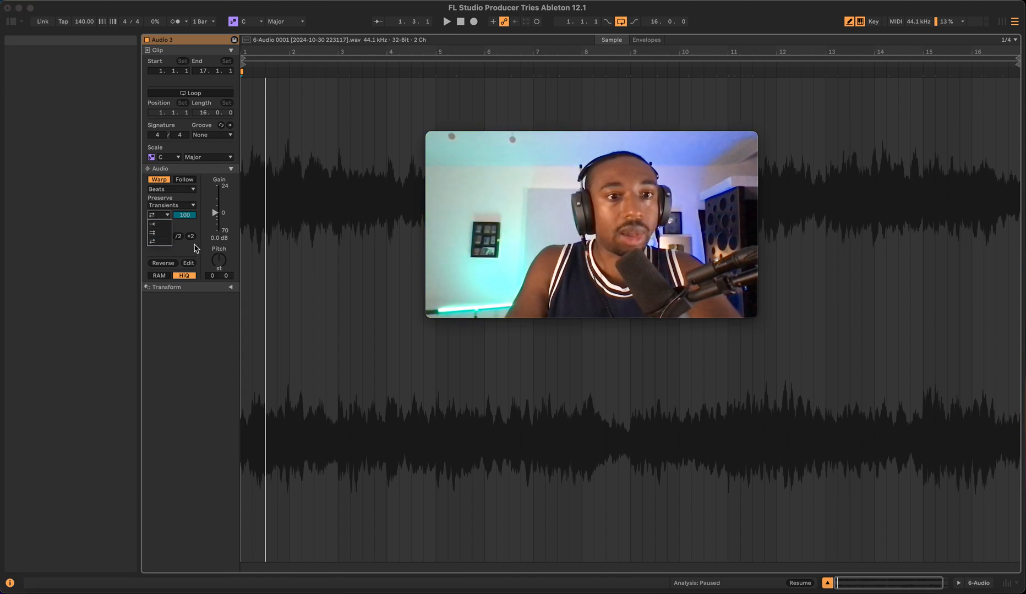
{"action": "key", "text": "space"}
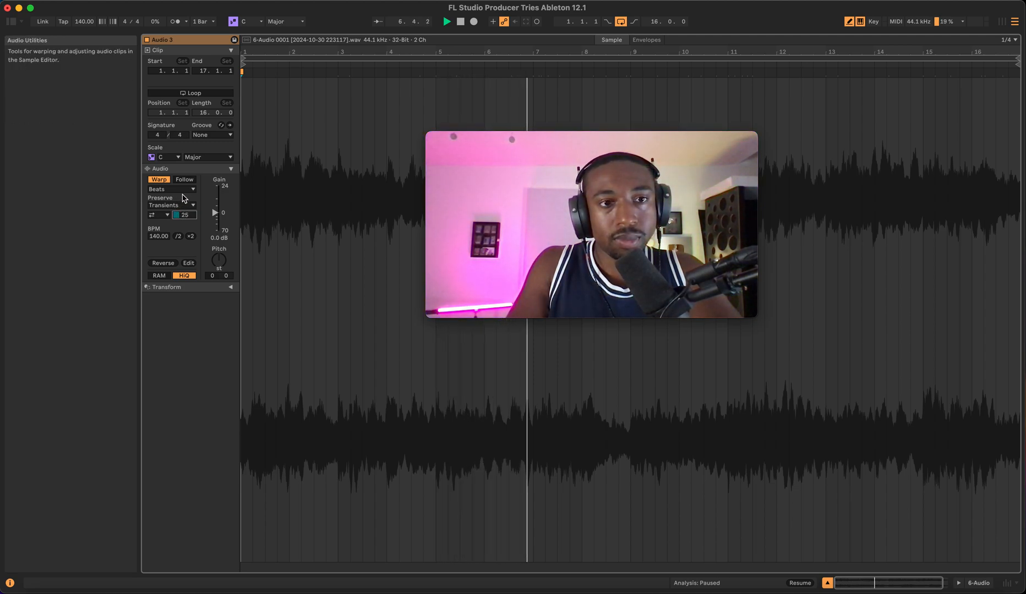
- Compare the clip with warping off and on, and set its Preserve option to 1/8 while playing
{"action": "left_click", "coordinate": [159, 180]}
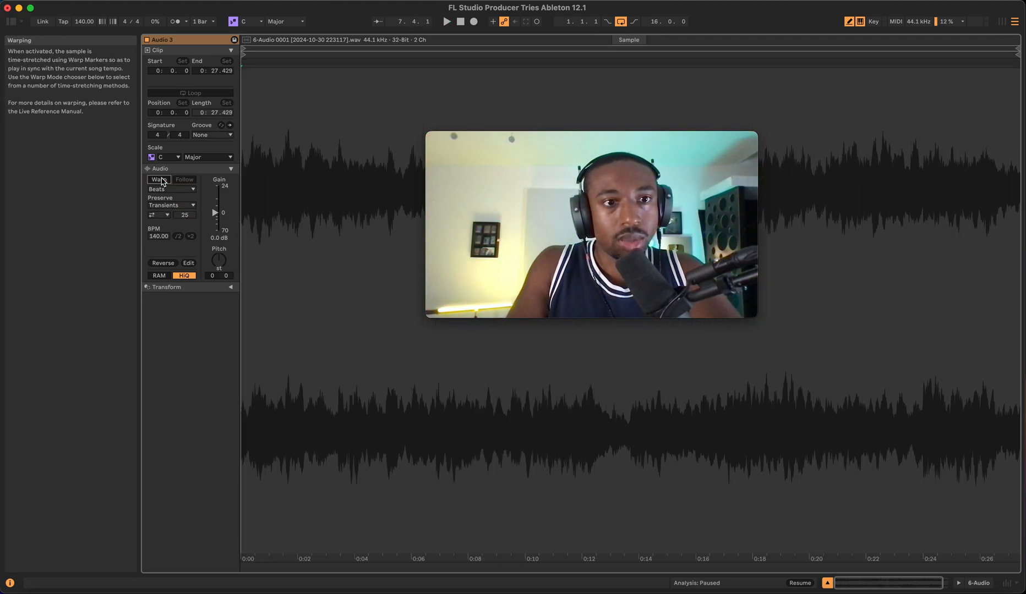
{"action": "left_click", "coordinate": [160, 181]}
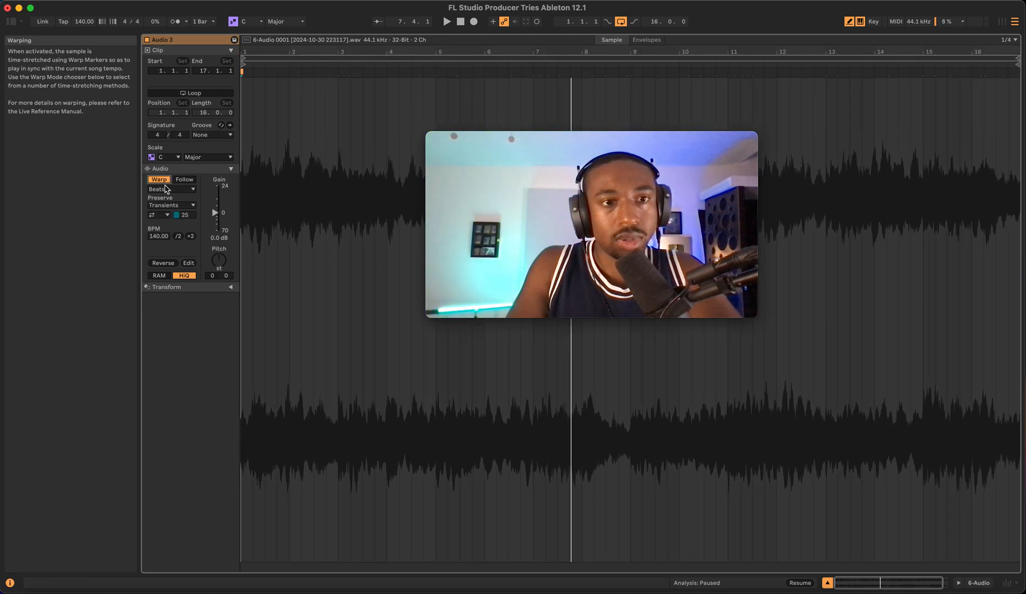
{"action": "left_click", "coordinate": [167, 189]}
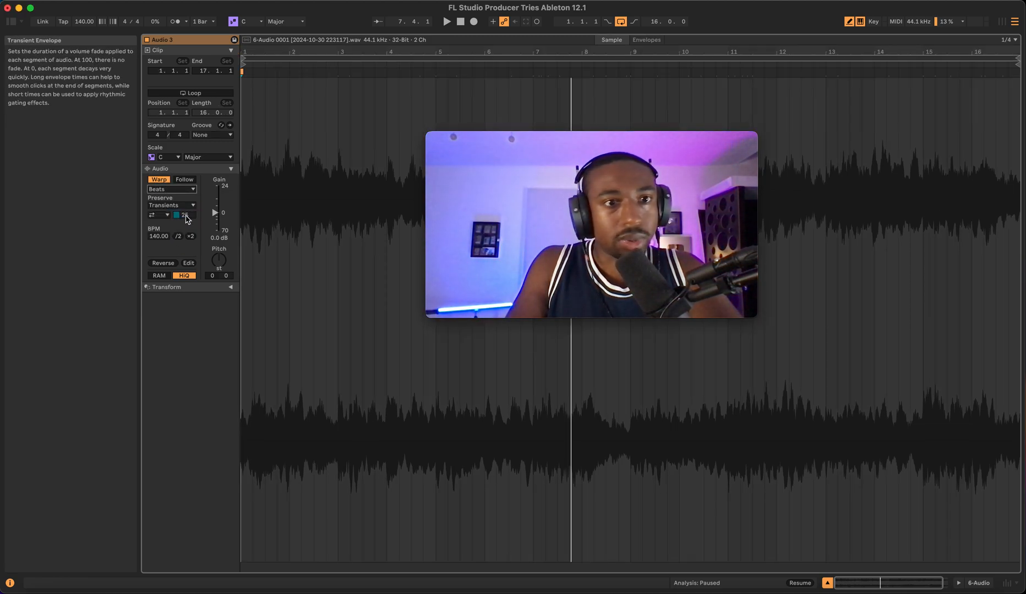
{"action": "left_click", "coordinate": [168, 206]}
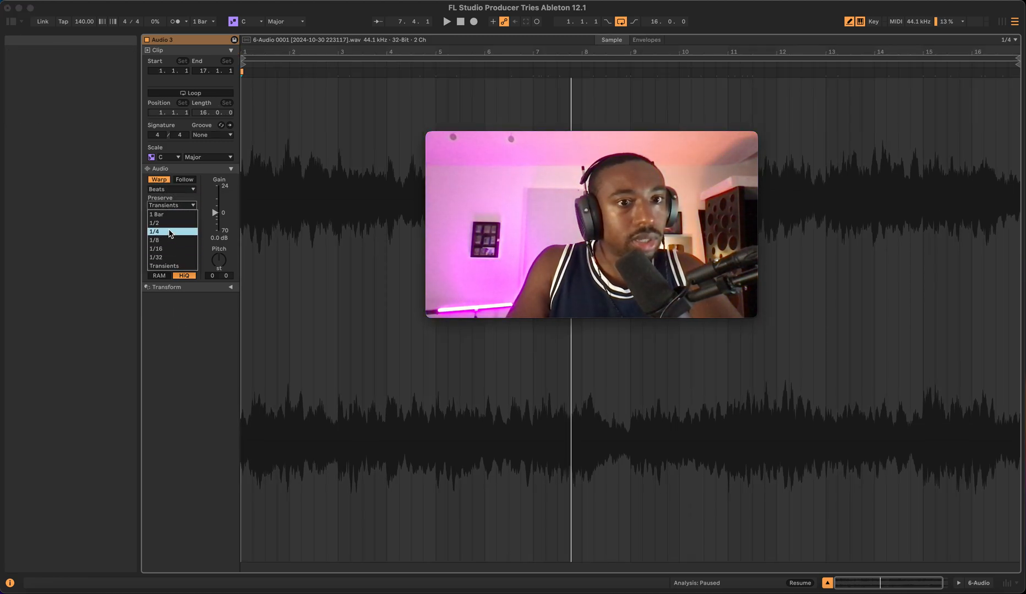
{"action": "key", "text": "space"}
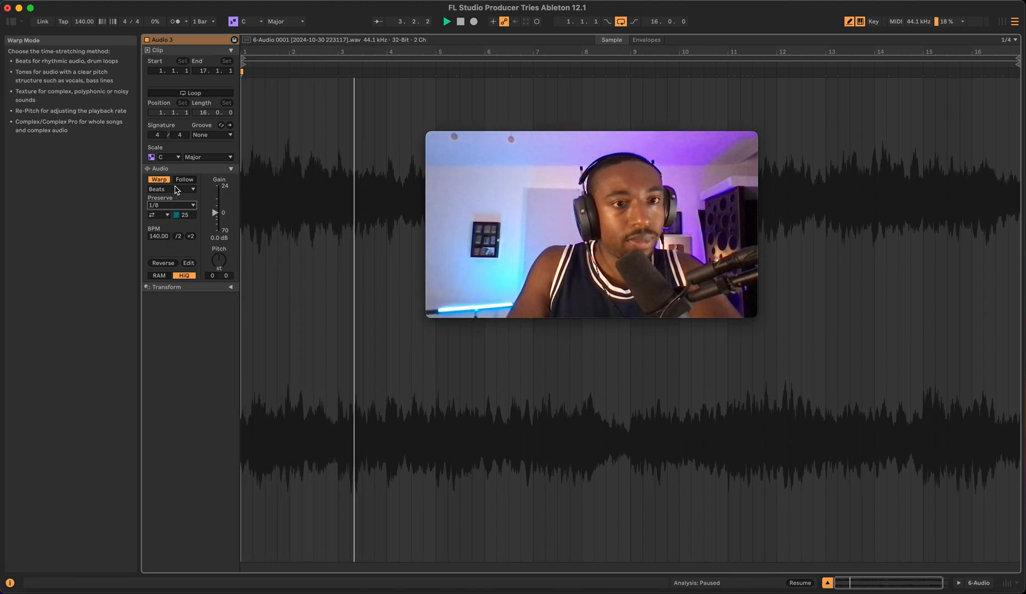
- Toggle the clip's warping off and on again and set the transient envelope to 17
{"action": "left_click", "coordinate": [158, 180]}
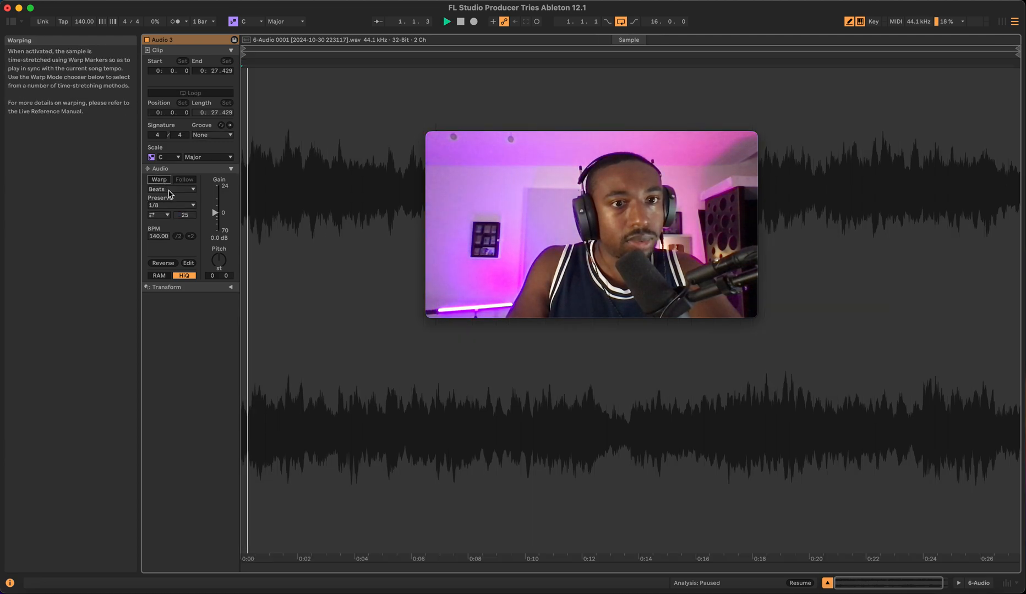
{"action": "left_click", "coordinate": [171, 190]}
{"action": "left_click", "coordinate": [168, 198]}
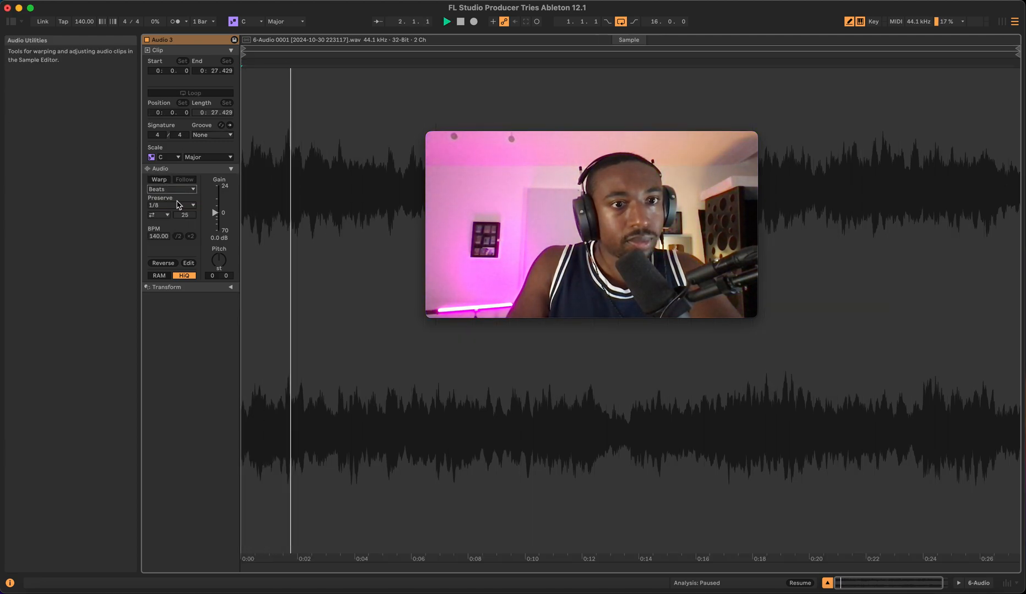
{"action": "left_click", "coordinate": [159, 179]}
{"action": "left_click_drag", "start_coordinate": [185, 215], "coordinate": [185, 220]}
{"action": "key", "text": "space"}
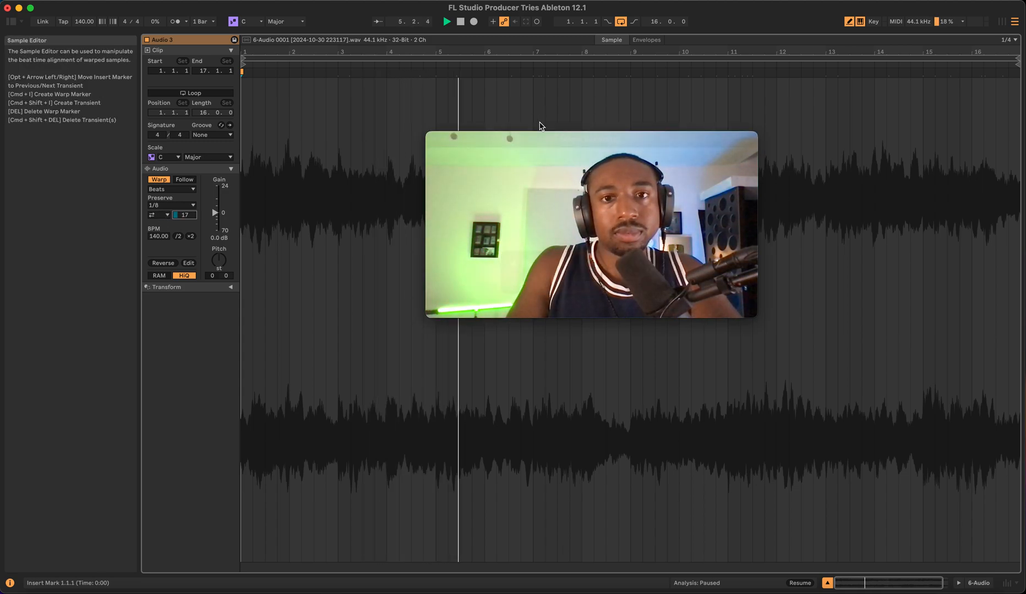
- Return to the arrangement and lower the 6 Audio track's volume to -6.6 dB
{"action": "left_click_drag", "start_coordinate": [535, 141], "coordinate": [809, 7]}
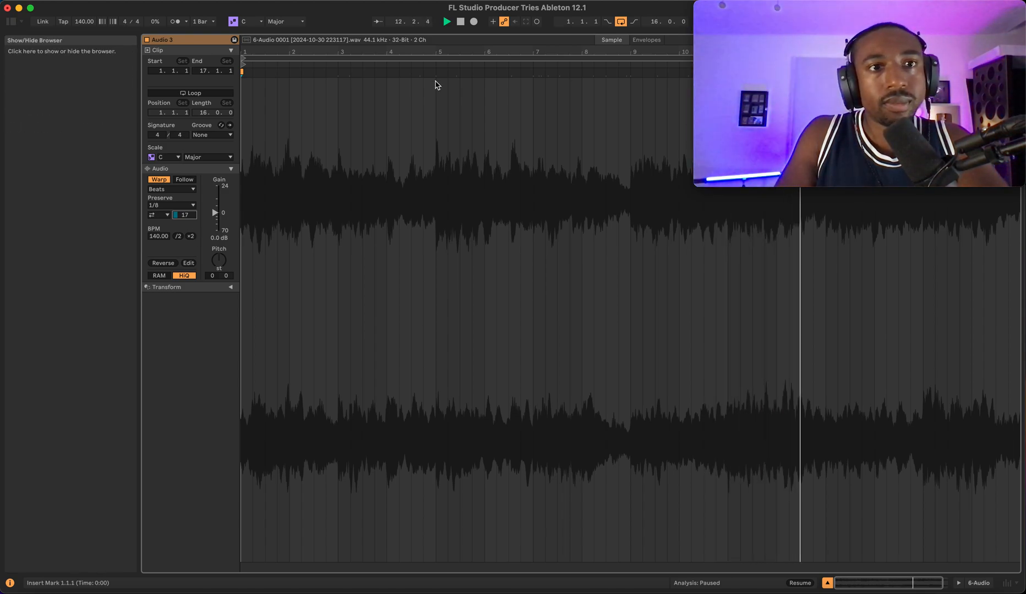
{"action": "left_click", "coordinate": [827, 583]}
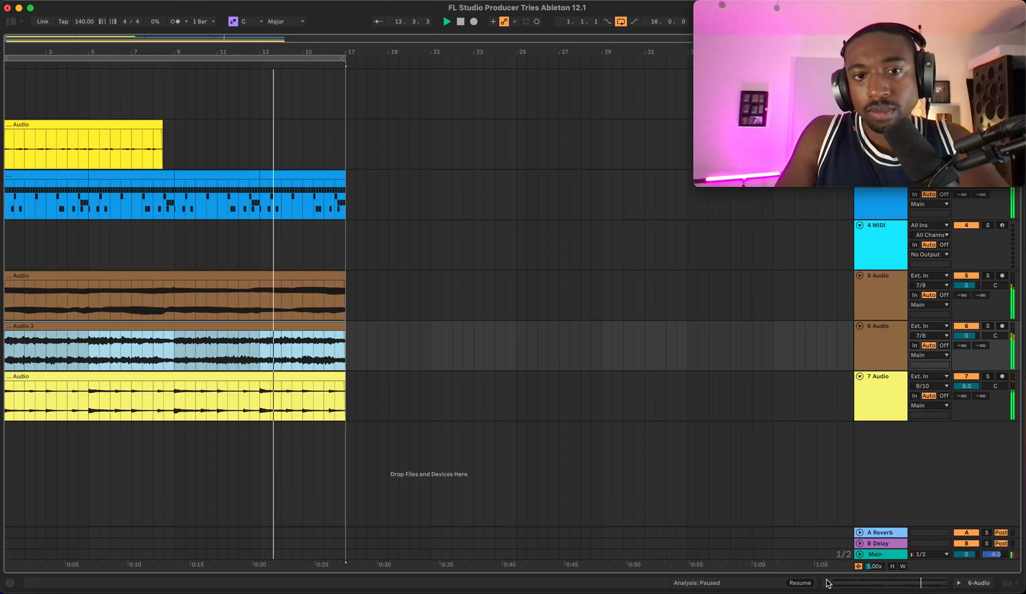
{"action": "left_click_drag", "start_coordinate": [967, 336], "coordinate": [966, 344]}
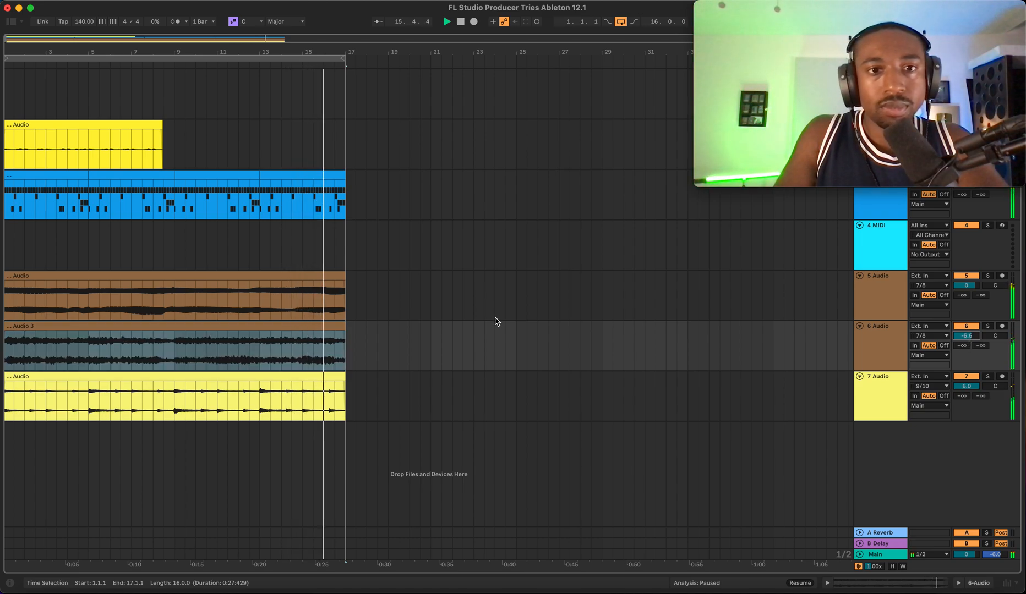
- Save the Live set
{"action": "scroll", "coordinate": [497, 322], "scroll_direction": "left", "scroll_amount": 1}
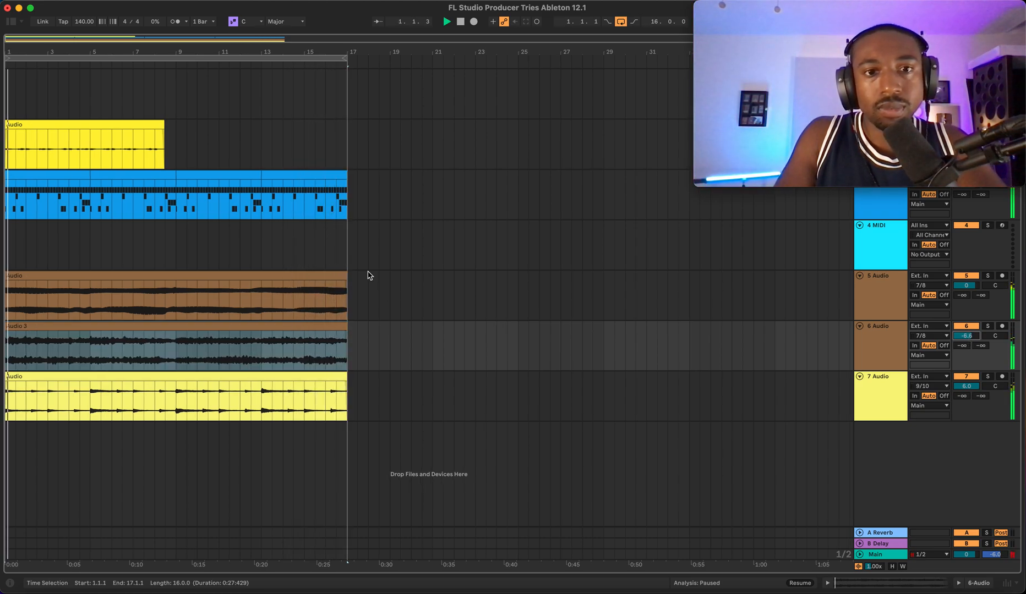
{"action": "left_click", "coordinate": [348, 258]}
{"action": "key", "text": "super+s"}
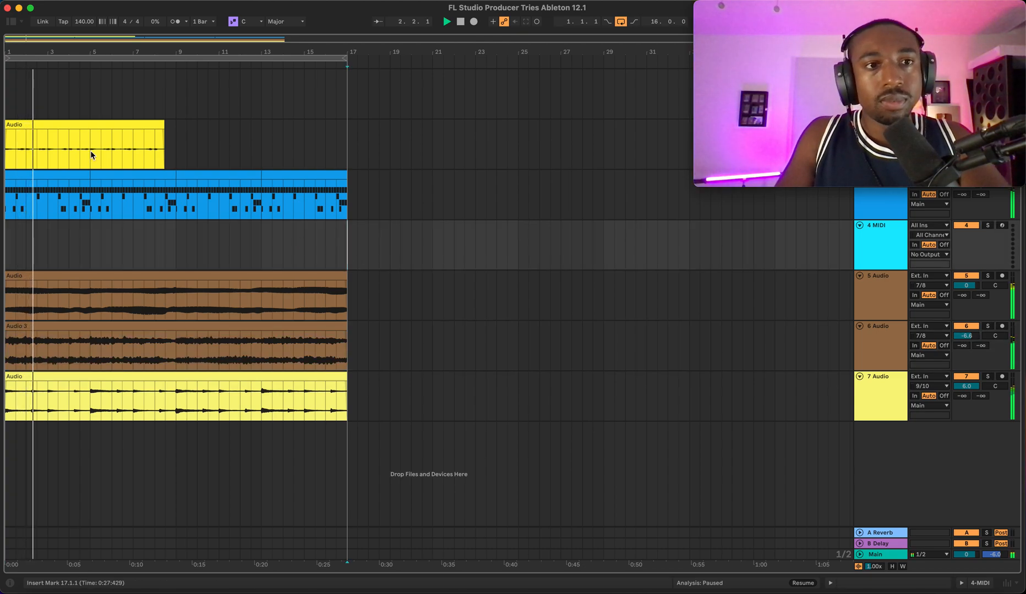
- Select the clip on the 2 Audio track and inspect its clip settings and Auto Shift device
{"action": "left_click", "coordinate": [148, 128]}
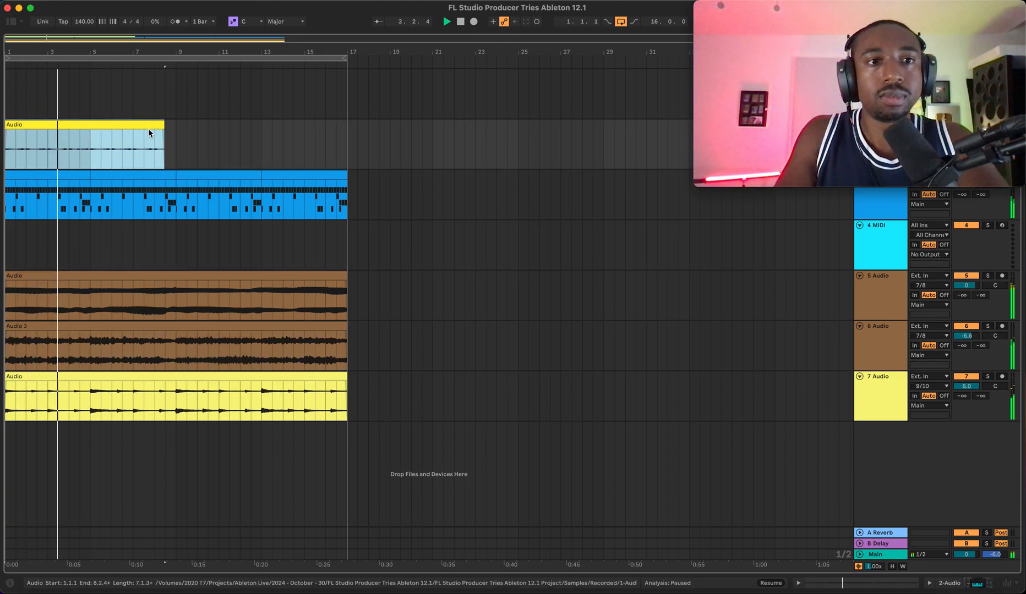
{"action": "left_click", "coordinate": [799, 584]}
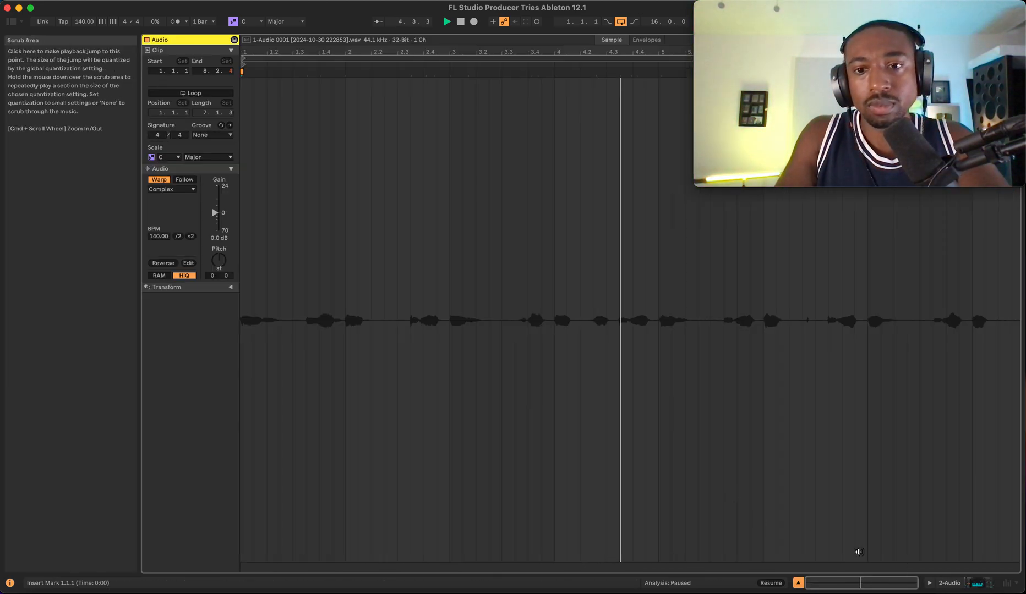
{"action": "left_click", "coordinate": [836, 585]}
{"action": "left_click", "coordinate": [943, 586]}
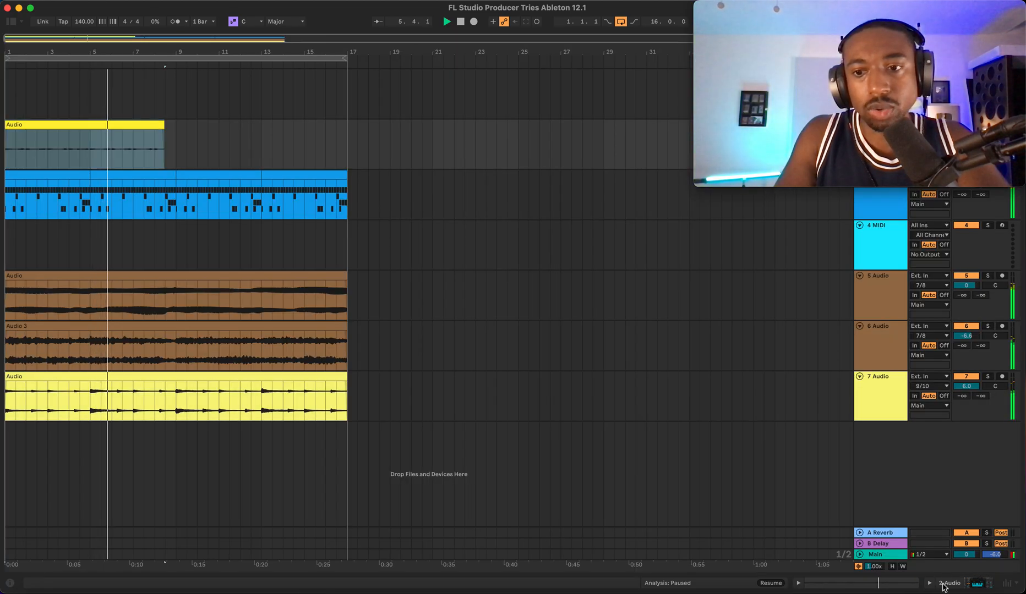
{"action": "left_click", "coordinate": [943, 586]}
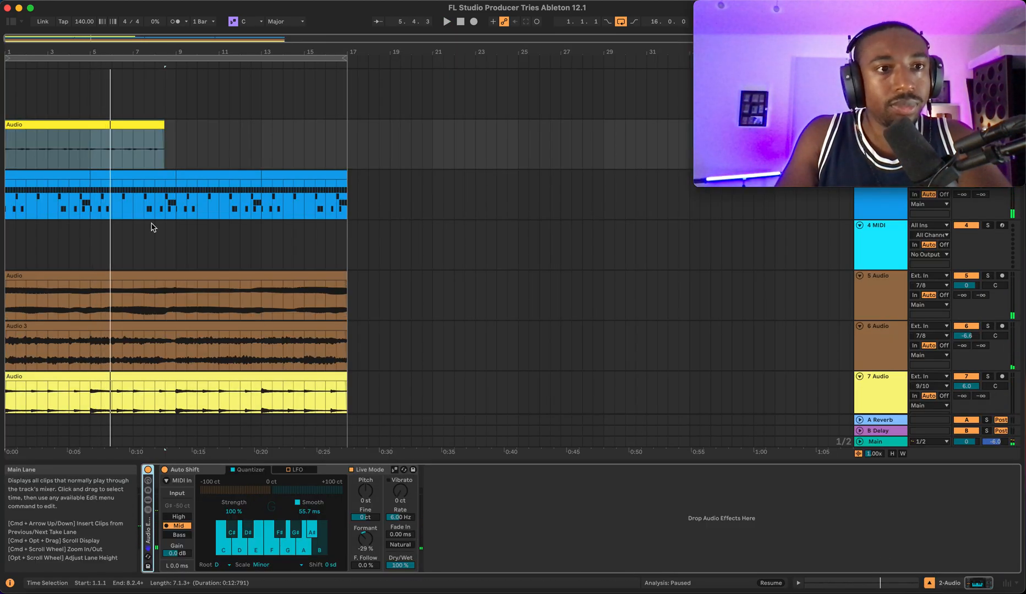
- Add a Chorus-Ensemble effect after Auto Shift on the 2 Audio track's device chain
{"action": "left_click", "coordinate": [10, 21]}
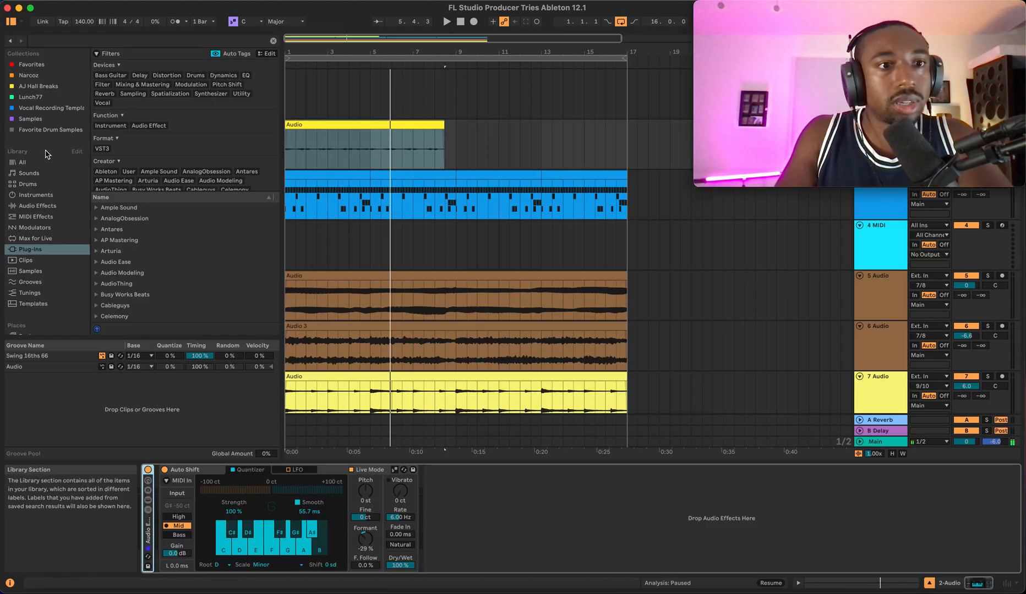
{"action": "left_click", "coordinate": [40, 207]}
{"action": "scroll", "coordinate": [134, 205], "scroll_direction": "down", "scroll_amount": 3}
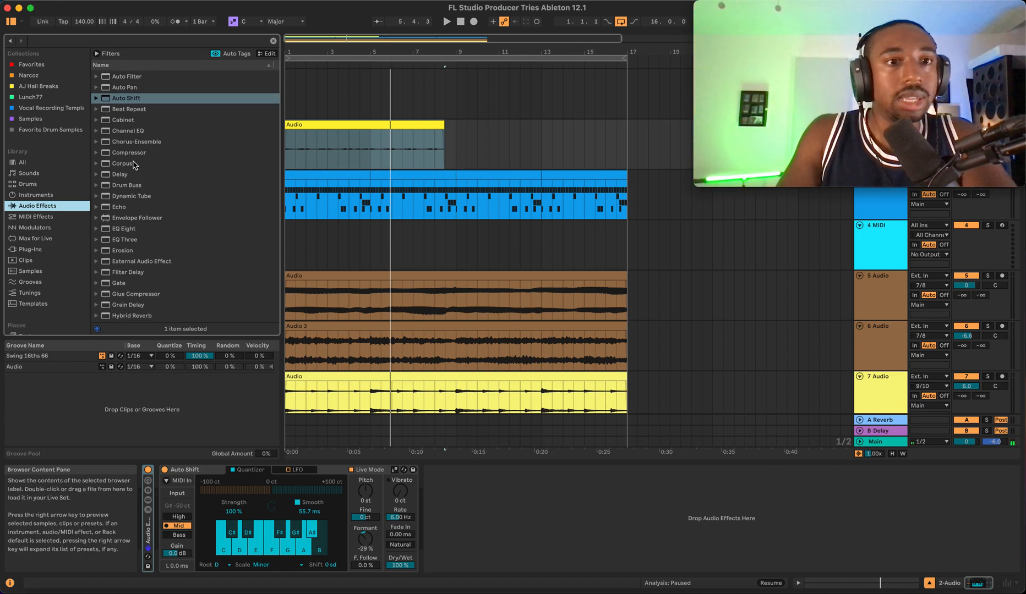
{"action": "left_click_drag", "start_coordinate": [135, 144], "coordinate": [297, 355]}
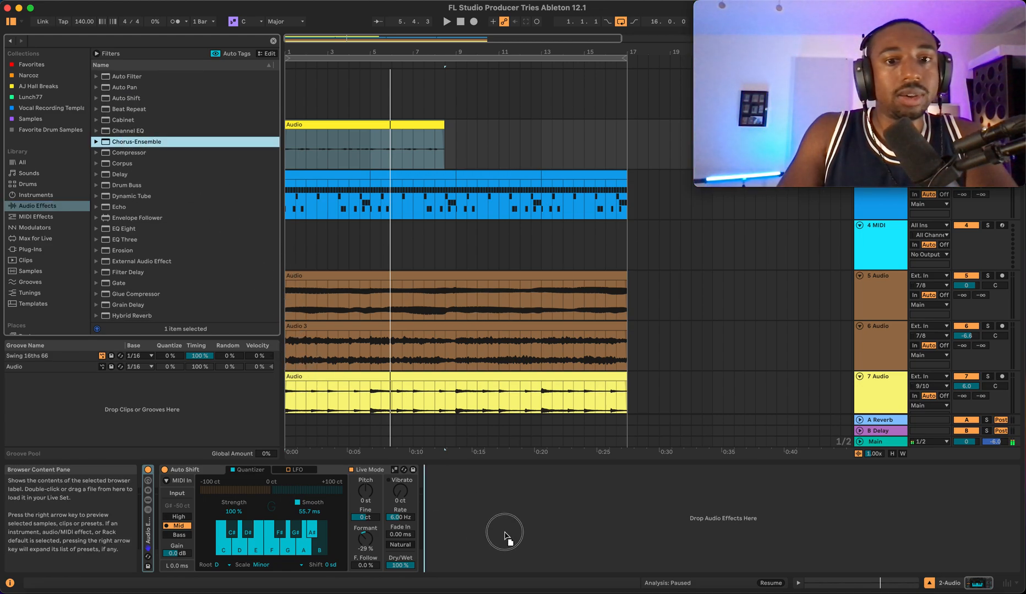
{"action": "left_click_drag", "start_coordinate": [500, 534], "coordinate": [500, 534]}
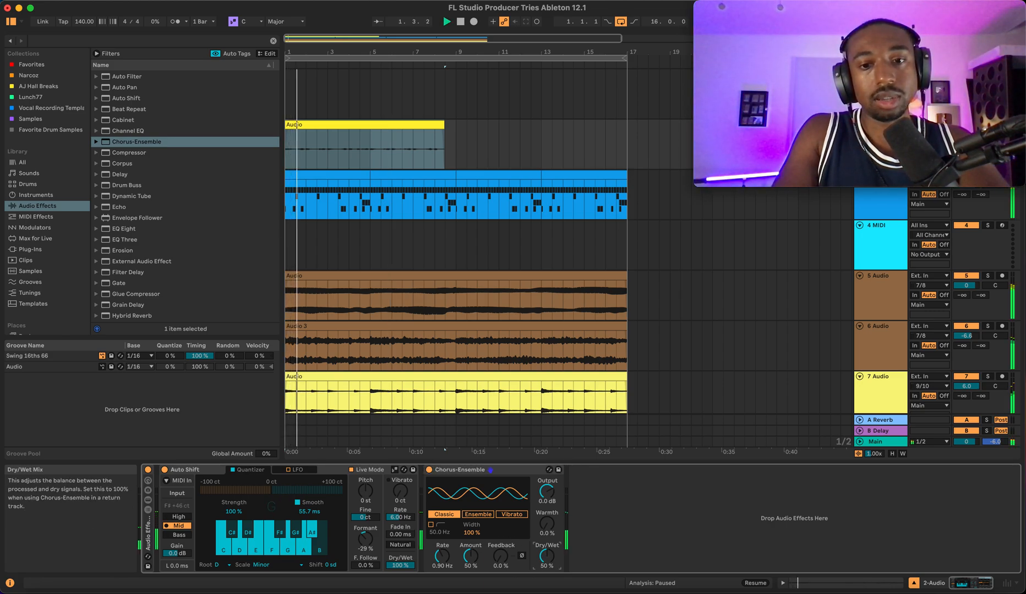
- Set the chorus dry/wet to 38% and amount to 36% while auditioning, trying Ensemble mode before returning to Classic
{"action": "left_click_drag", "start_coordinate": [547, 556], "coordinate": [546, 559]}
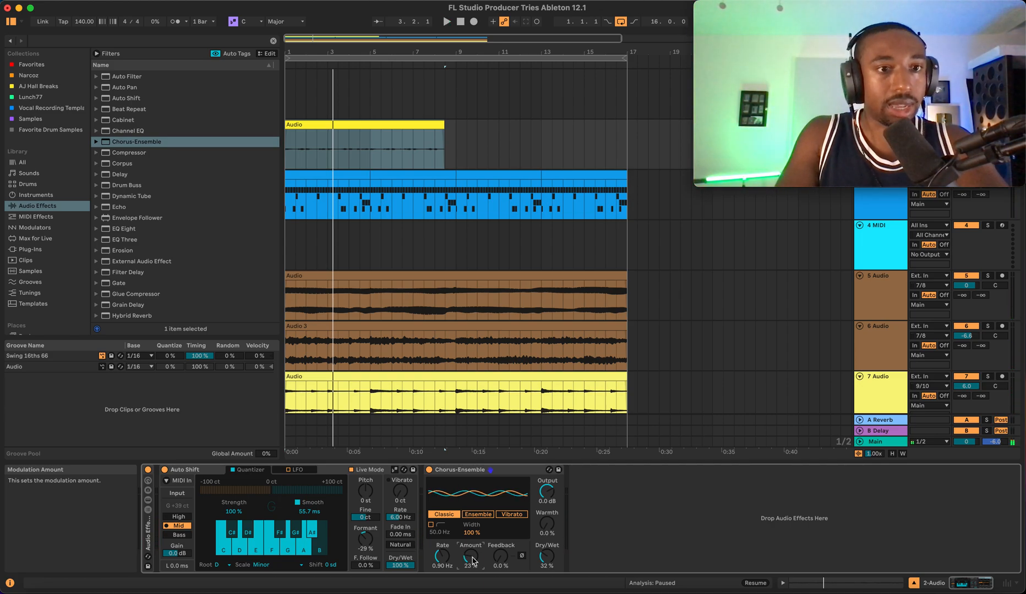
{"action": "key", "text": "space"}
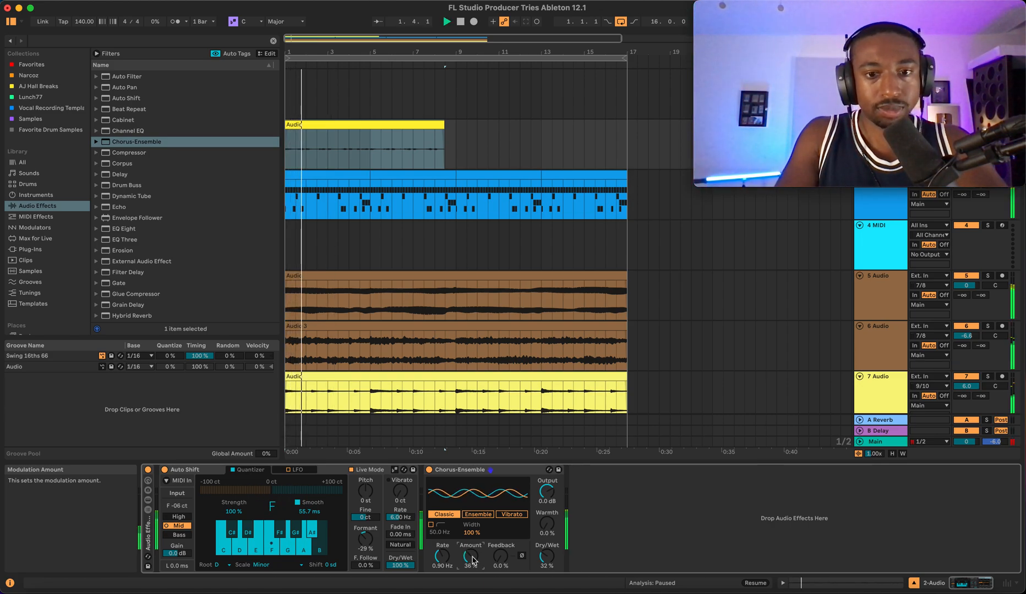
{"action": "left_click_drag", "start_coordinate": [546, 557], "coordinate": [547, 550]}
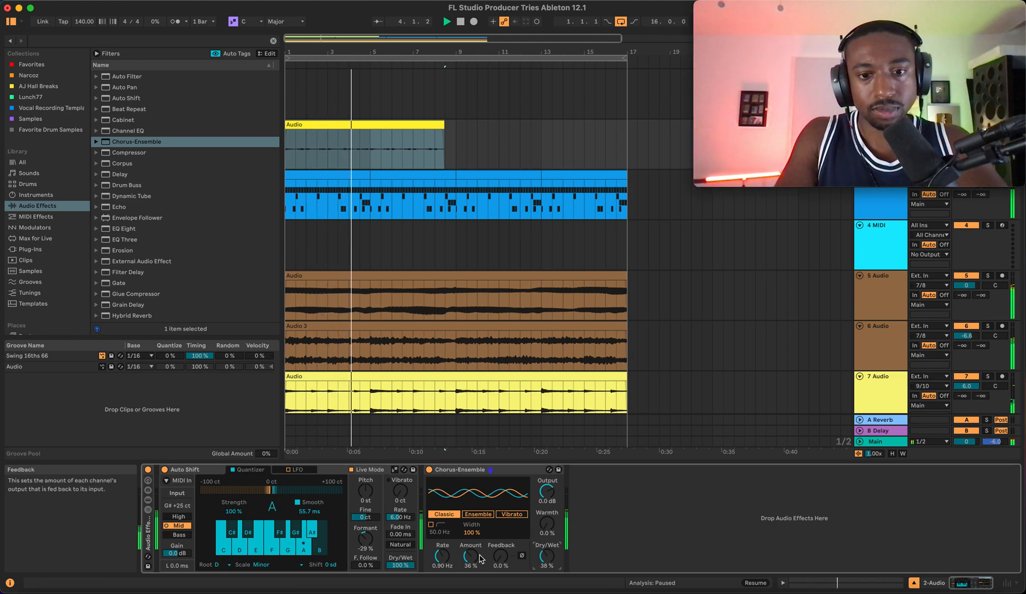
{"action": "left_click", "coordinate": [478, 514]}
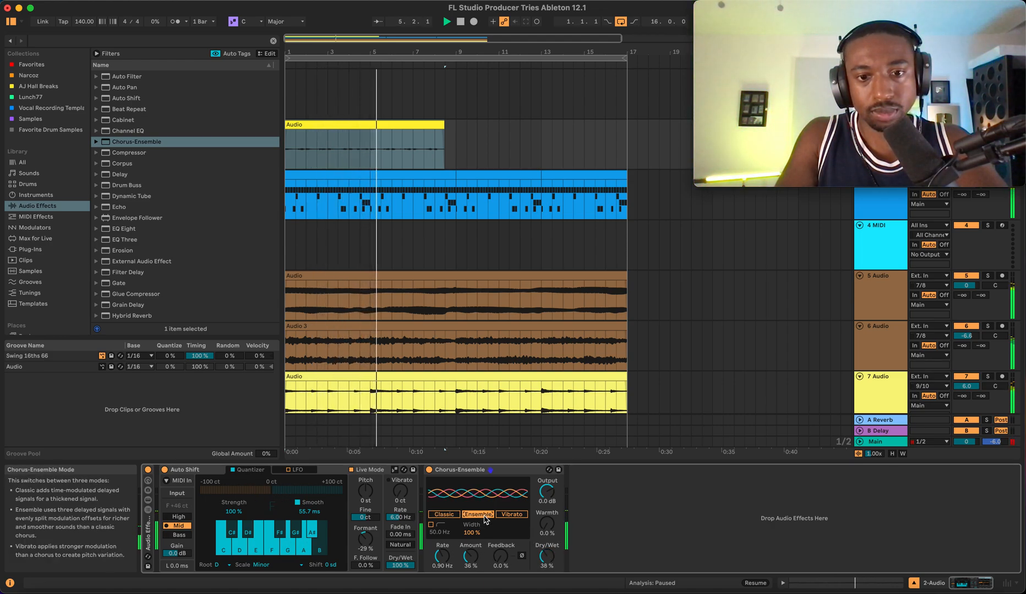
{"action": "left_click", "coordinate": [451, 516]}
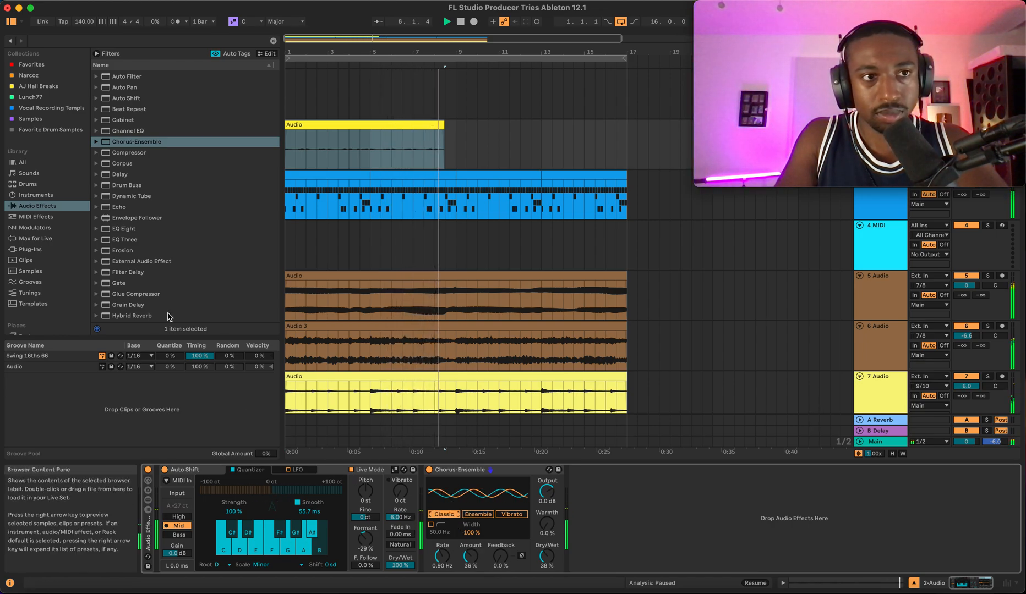
- Open the 7 Audio track's clip and set its warp mode to Beats
{"action": "left_click", "coordinate": [11, 23]}
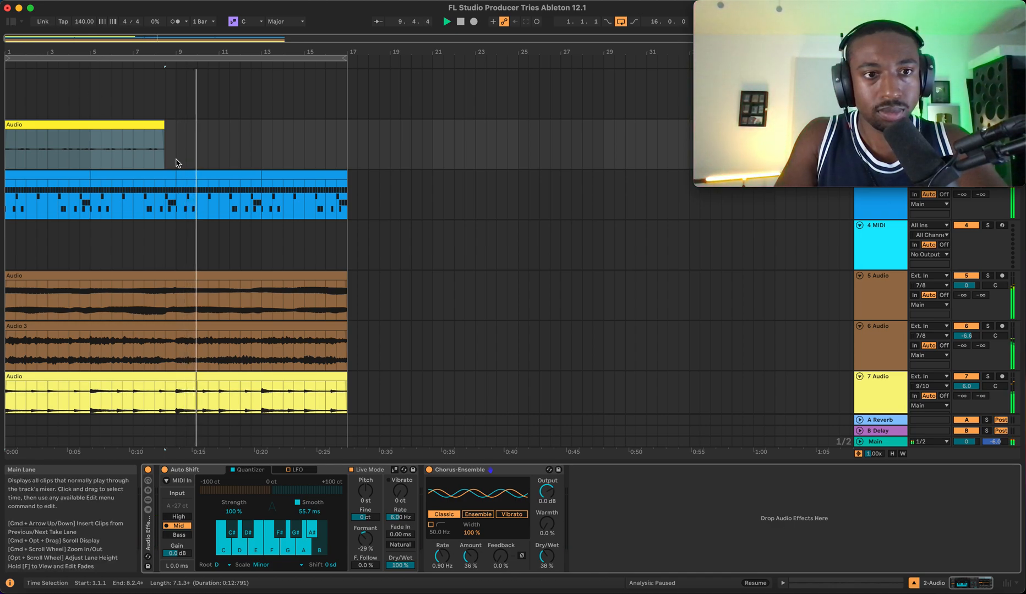
{"action": "scroll", "coordinate": [176, 163], "scroll_direction": "down", "scroll_amount": 3}
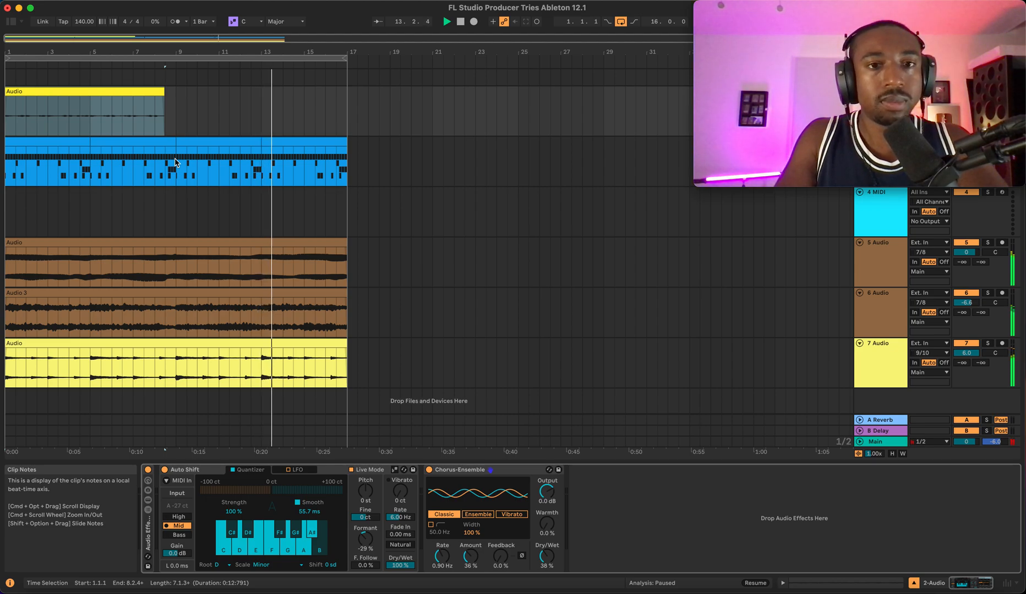
{"action": "left_click", "coordinate": [204, 201]}
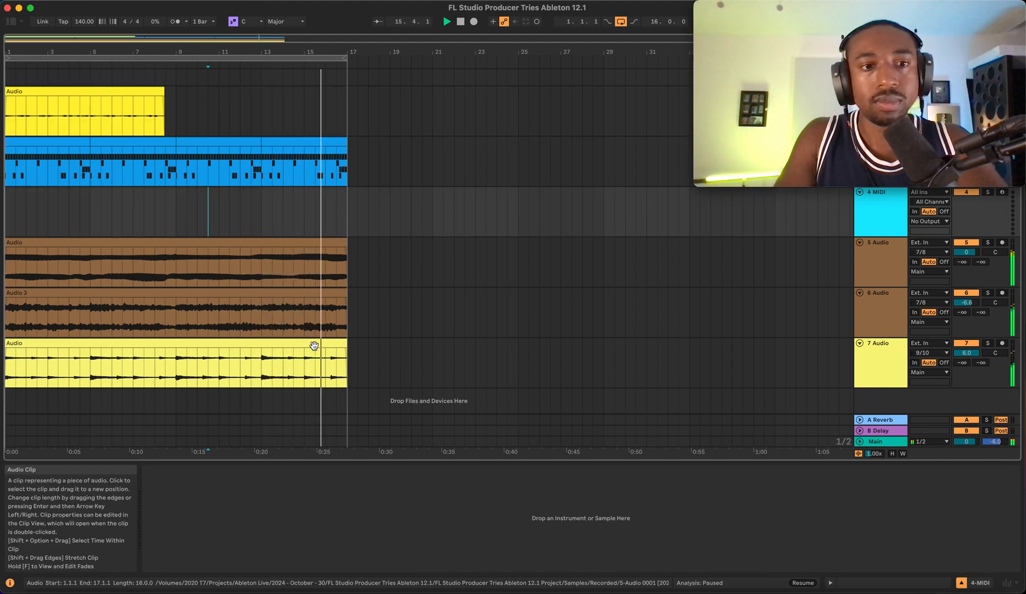
{"action": "double_click", "coordinate": [220, 348]}
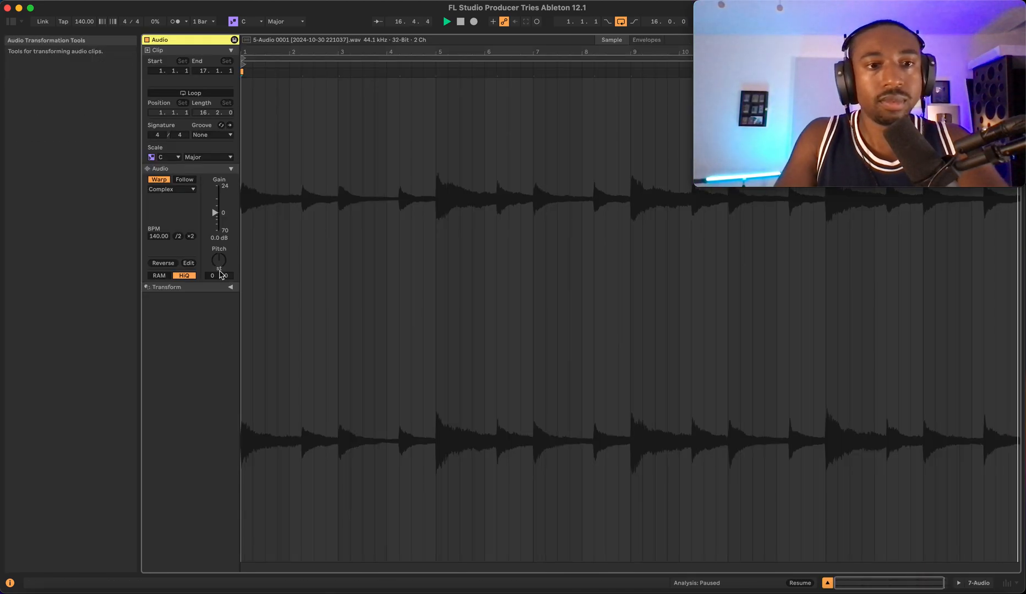
{"action": "left_click", "coordinate": [172, 189]}
{"action": "left_click", "coordinate": [165, 196]}
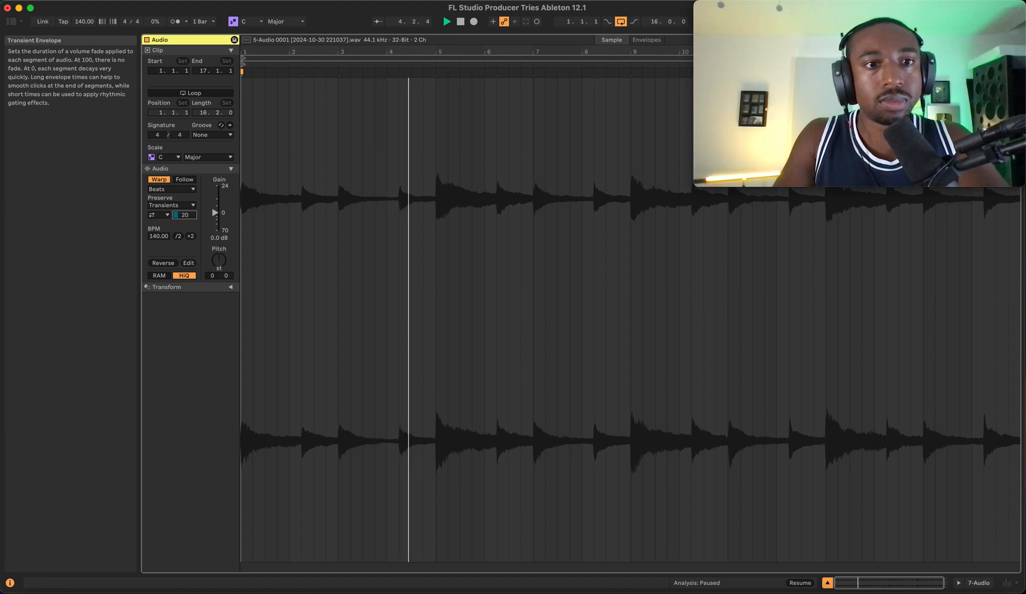
- Set the clip's transient loop mode to back-and-forth
{"action": "left_click", "coordinate": [160, 214]}
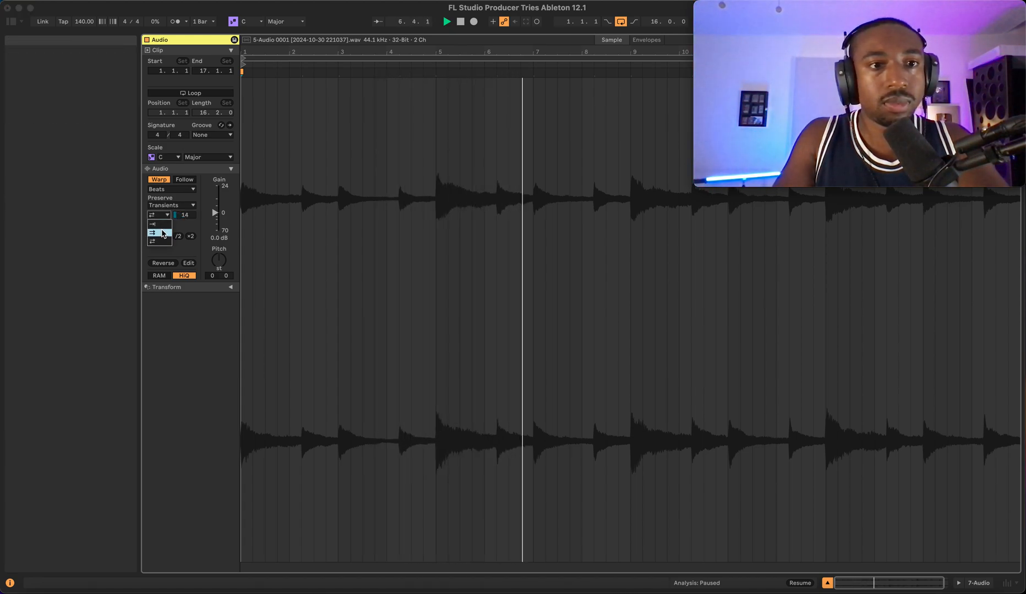
{"action": "left_click", "coordinate": [163, 225]}
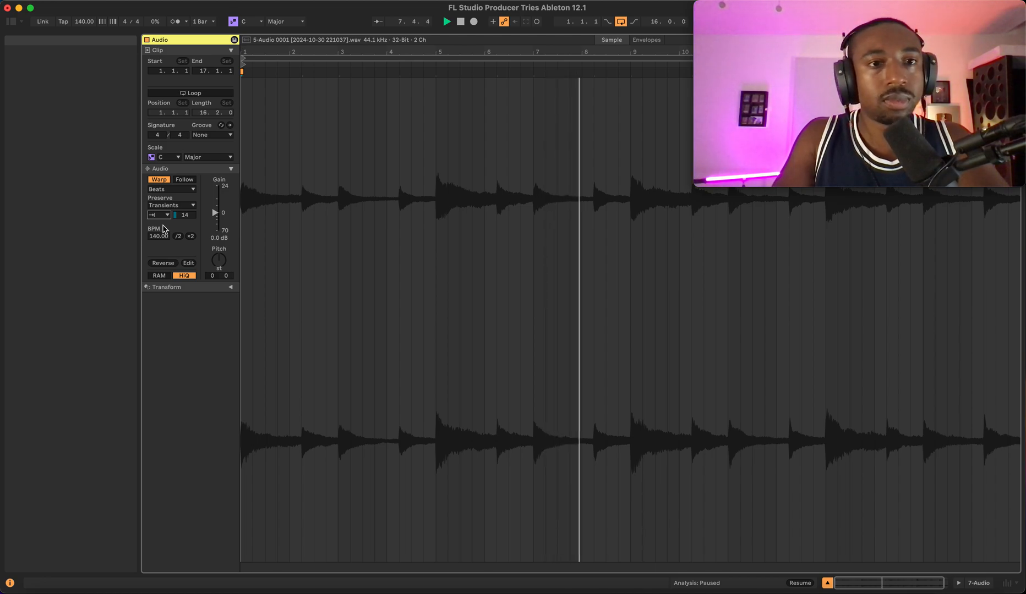
{"action": "left_click", "coordinate": [160, 215]}
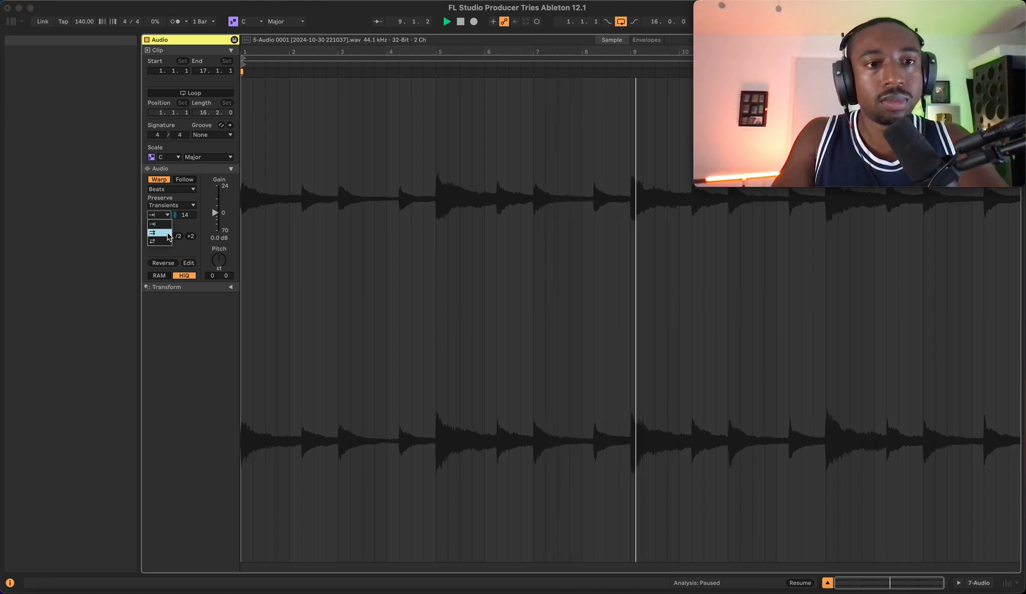
{"action": "left_click", "coordinate": [167, 242]}
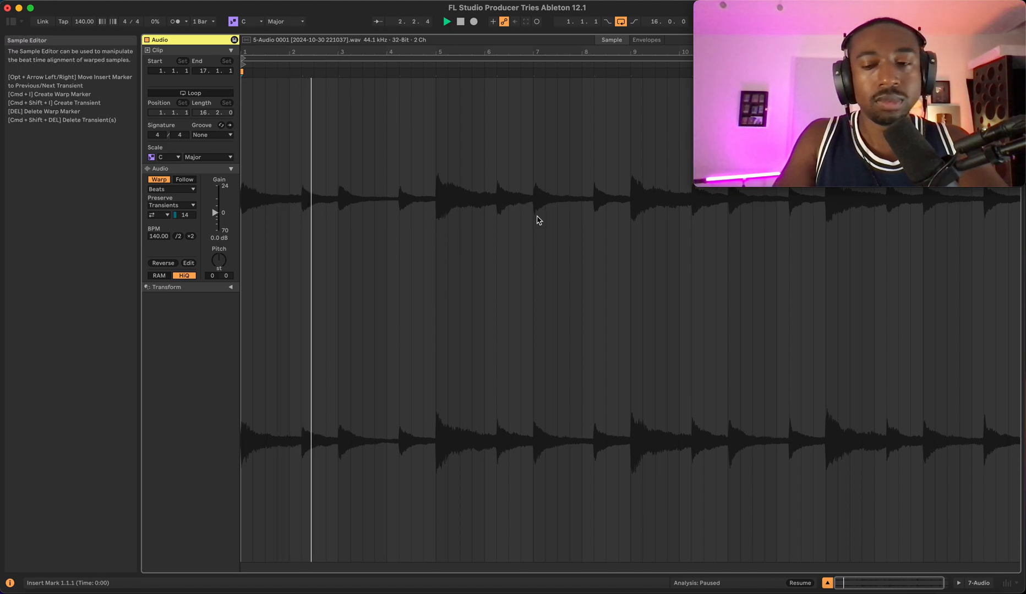
- Return to the arrangement, deactivate the 7 Audio track and move its clip to start at bar 17
{"action": "left_click", "coordinate": [827, 583]}
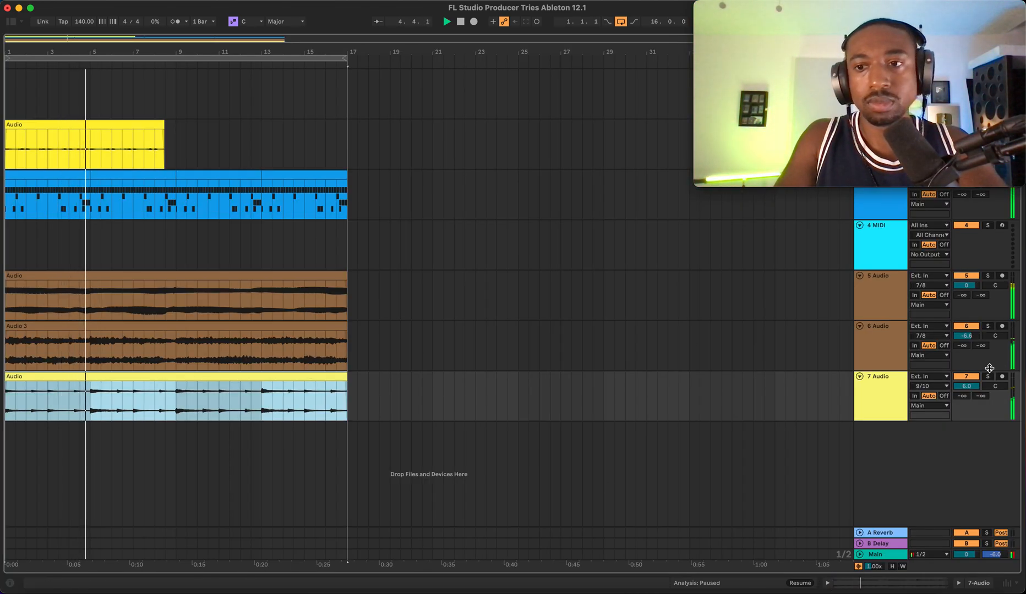
{"action": "left_click", "coordinate": [966, 376]}
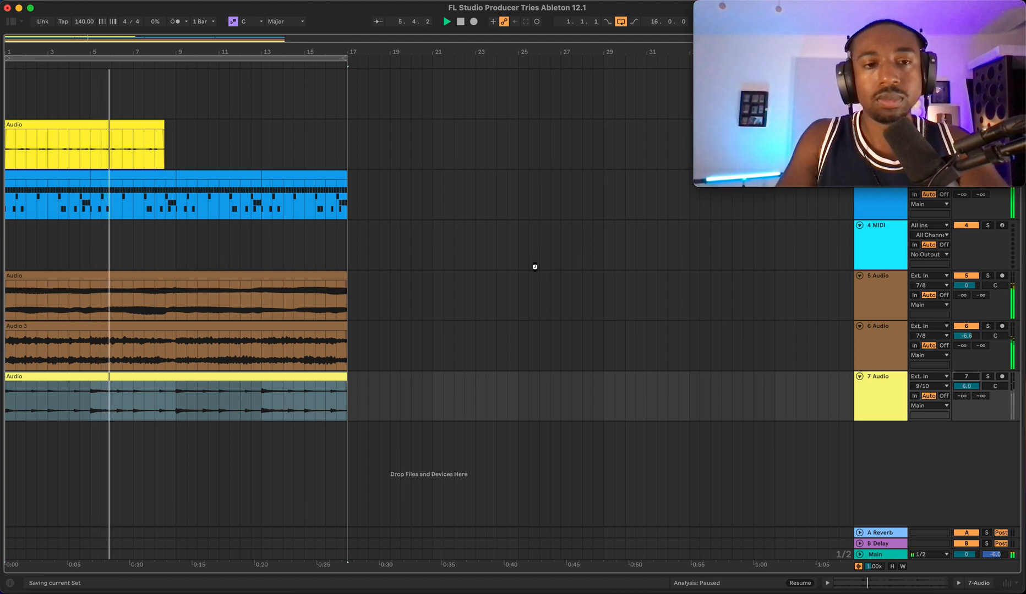
{"action": "scroll", "coordinate": [382, 270], "scroll_direction": "down", "scroll_amount": 1}
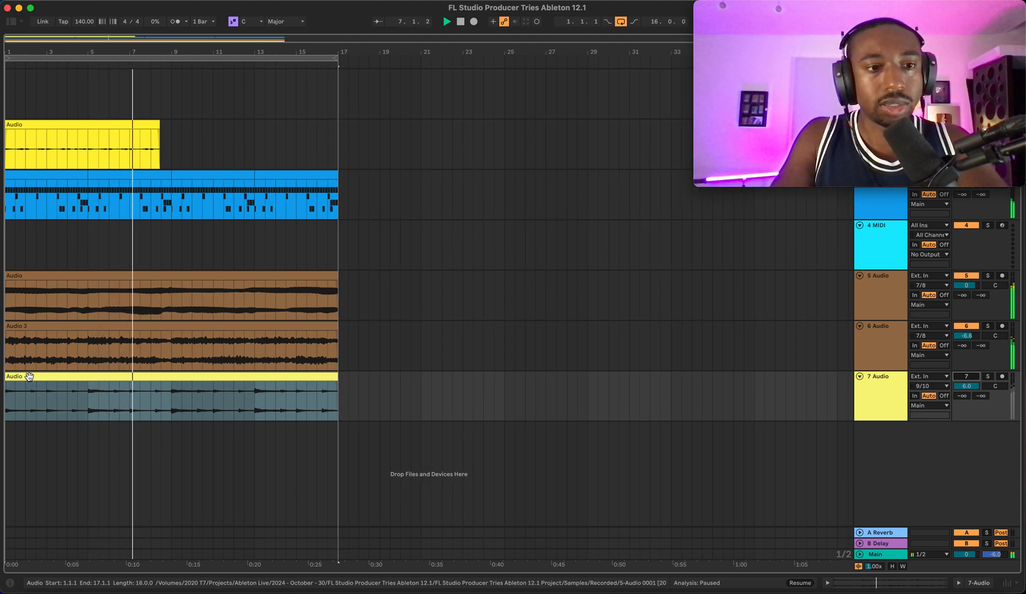
{"action": "left_click_drag", "start_coordinate": [28, 376], "coordinate": [363, 373]}
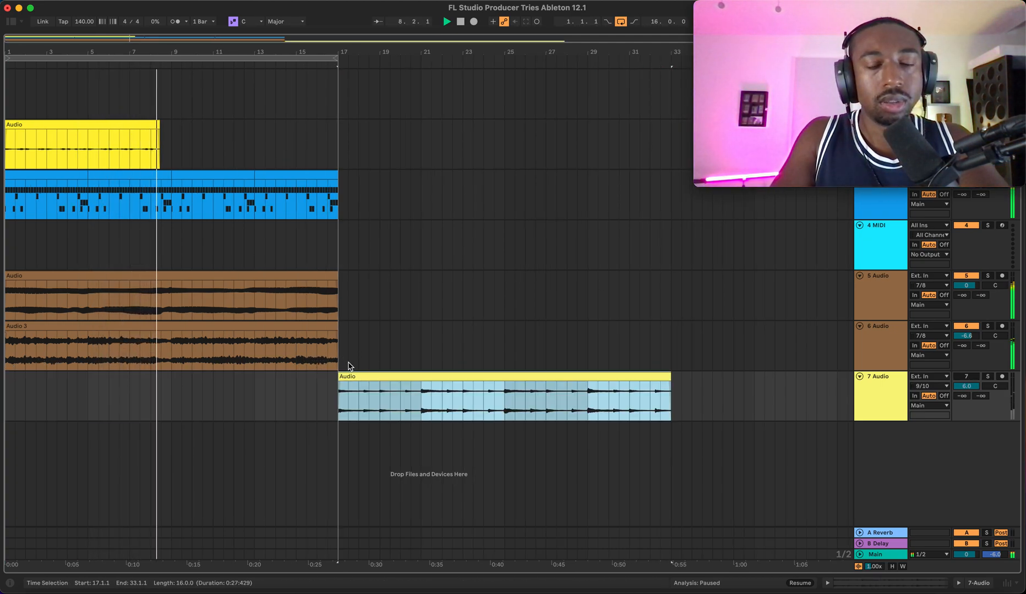
- Select the drum and 5 Audio clips over bars 1–17 and duplicate them to follow on
{"action": "left_click_drag", "start_coordinate": [347, 318], "coordinate": [394, 200]}
{"action": "left_click", "coordinate": [394, 201]}
{"action": "left_click_drag", "start_coordinate": [341, 174], "coordinate": [5, 284]}
{"action": "key", "text": "space"}
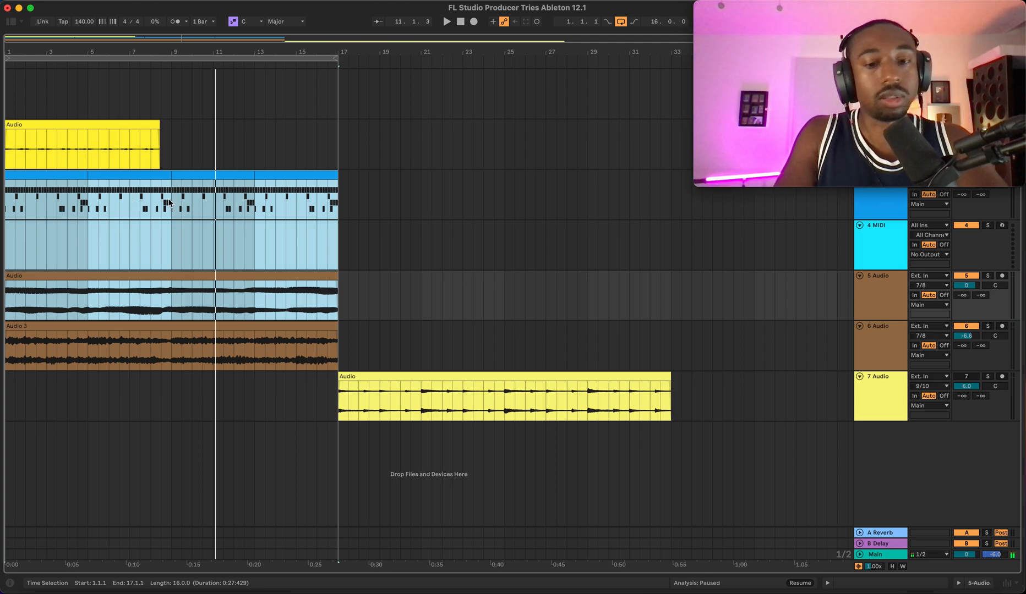
{"action": "key", "text": "super+d"}
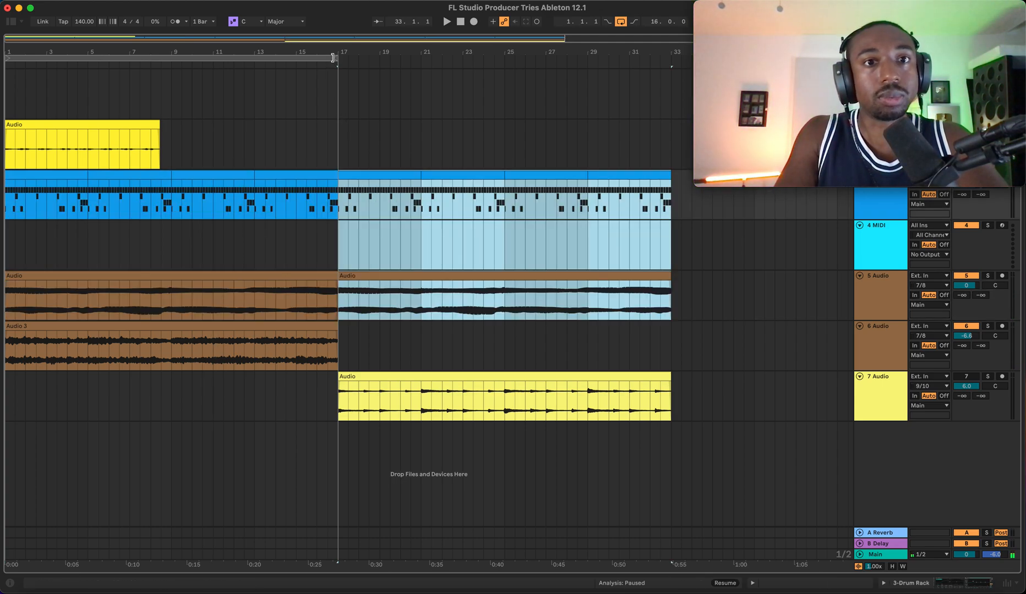
- Extend the loop region to span bars 1 to 33 and play back the arrangement
{"action": "left_click_drag", "start_coordinate": [337, 58], "coordinate": [673, 74]}
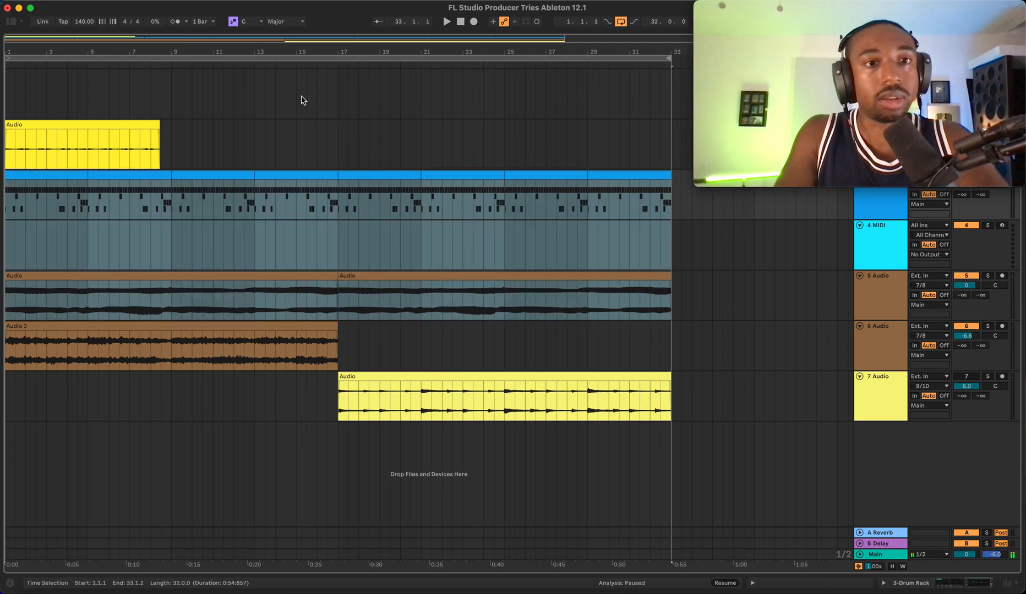
{"action": "left_click", "coordinate": [301, 101]}
{"action": "key", "text": "space"}
{"action": "key", "text": "space"}
{"action": "left_click", "coordinate": [461, 23]}
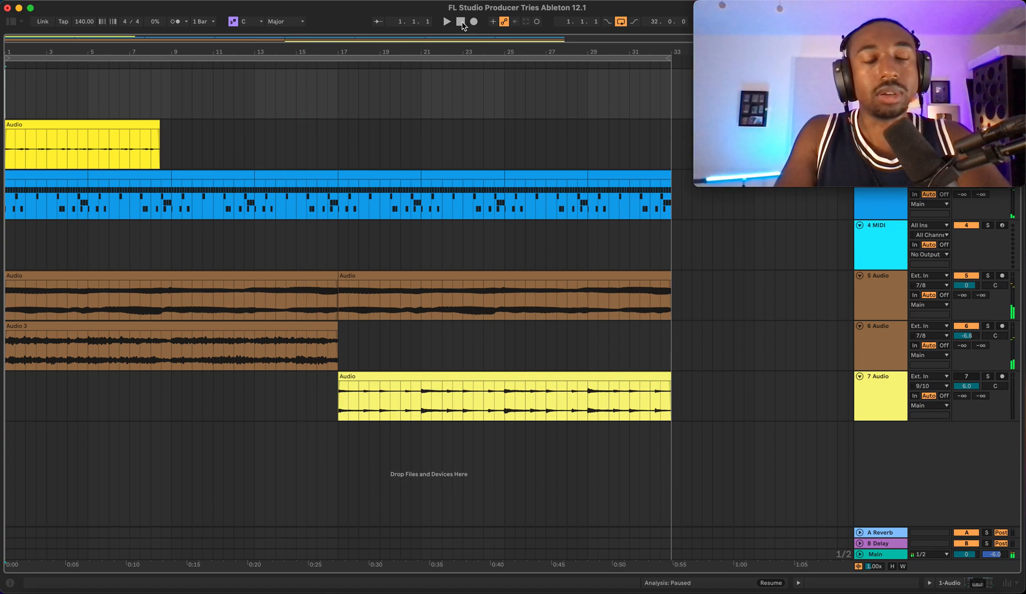
{"action": "key", "text": "space"}
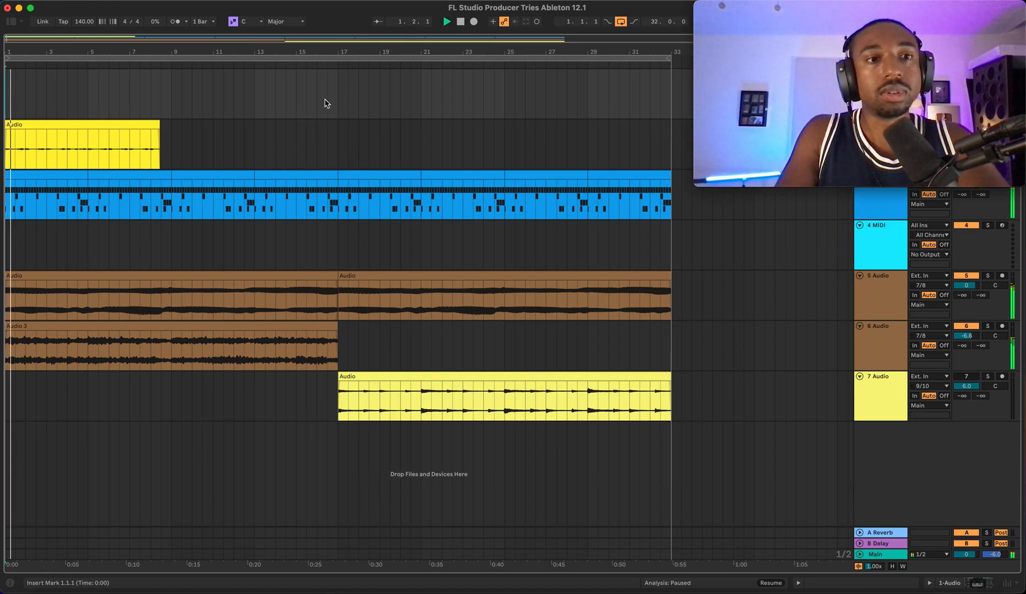
- Lower the 2 Audio track's volume to -1.3 dB
{"action": "left_click", "coordinate": [98, 145]}
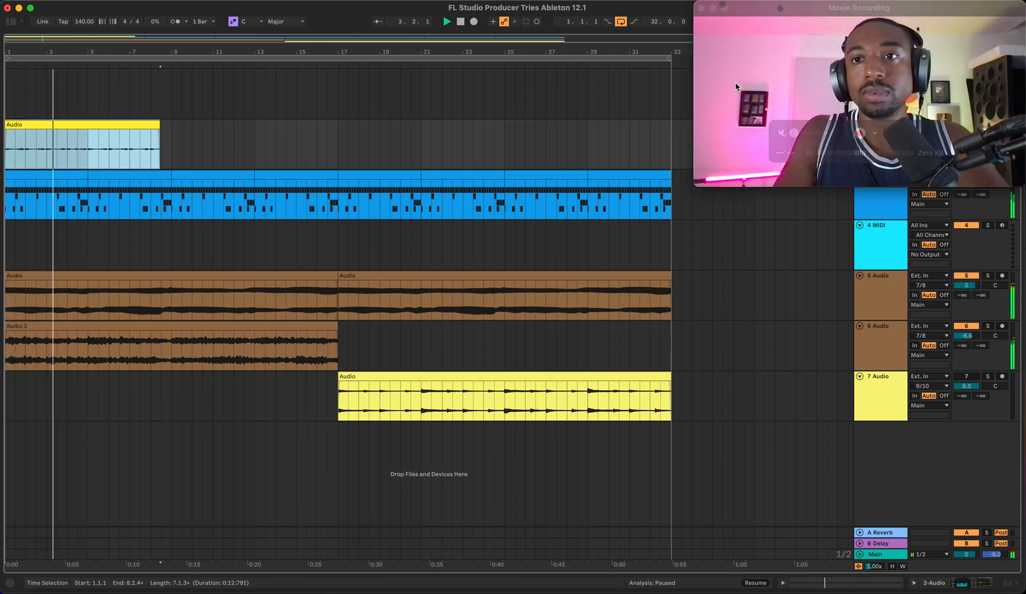
{"action": "left_click_drag", "start_coordinate": [812, 9], "coordinate": [523, 9]}
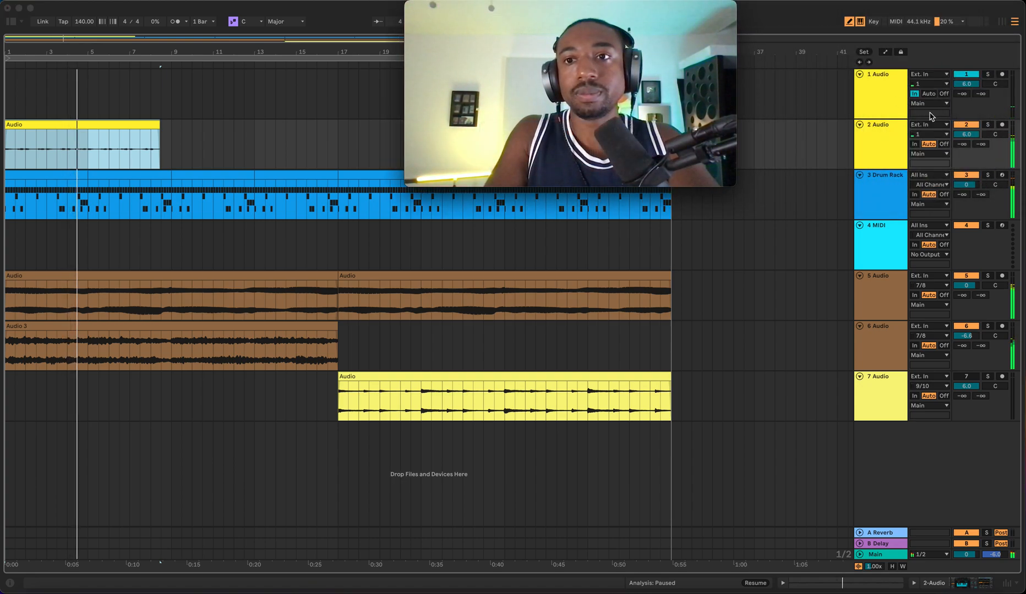
{"action": "left_click_drag", "start_coordinate": [966, 134], "coordinate": [966, 174]}
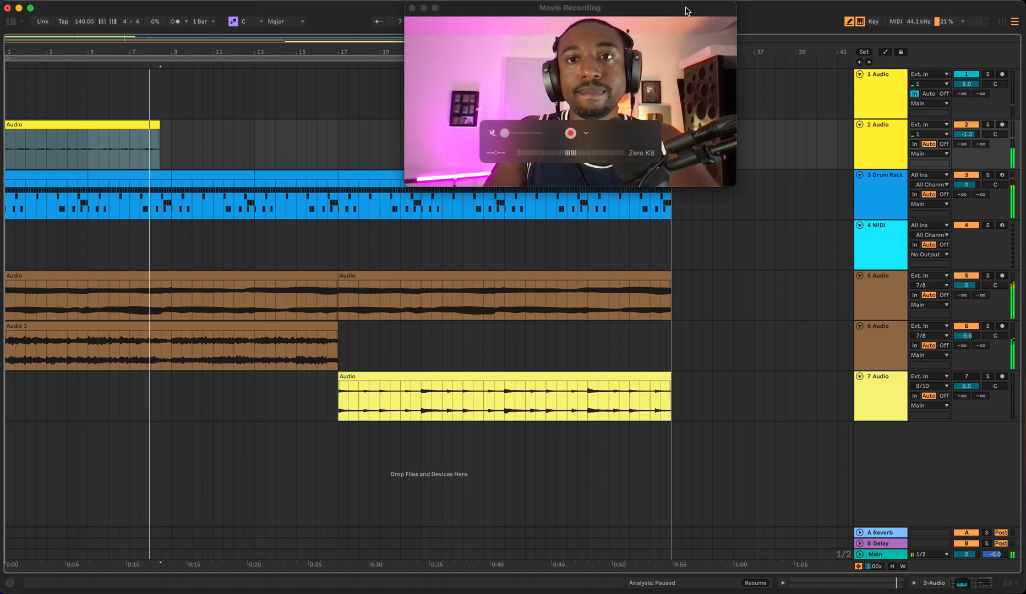
{"action": "left_click_drag", "start_coordinate": [693, 4], "coordinate": [983, 3]}
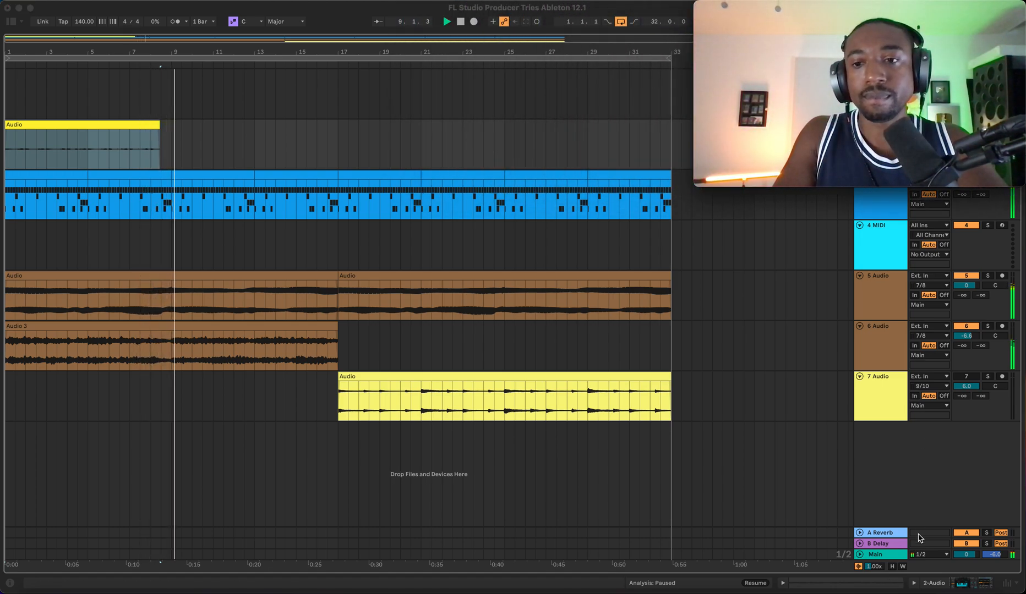
{"action": "left_click", "coordinate": [926, 482]}
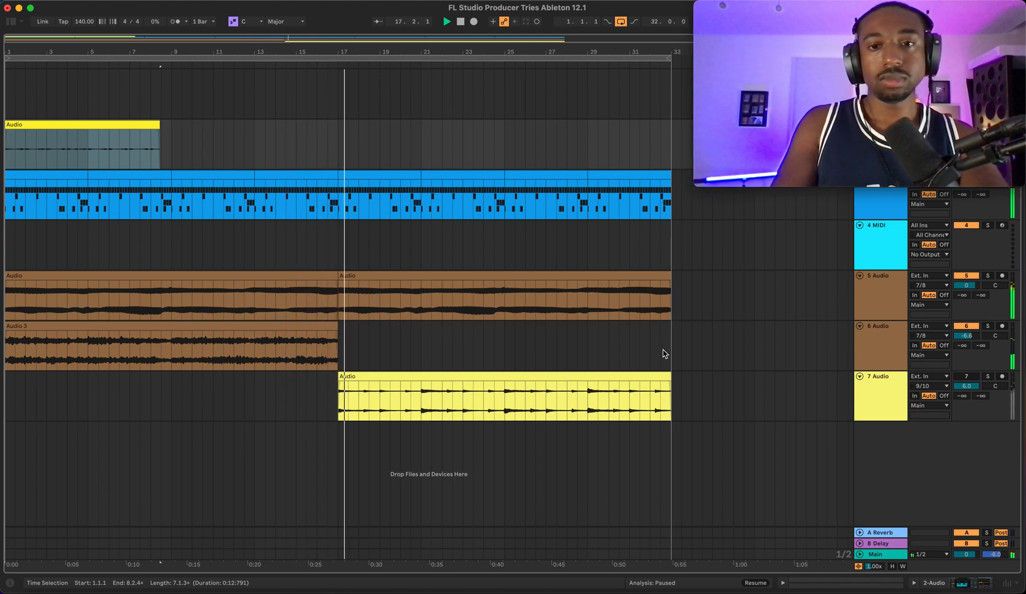
- Reactivate the 7 Audio track and save the Live set
{"action": "left_click", "coordinate": [966, 377]}
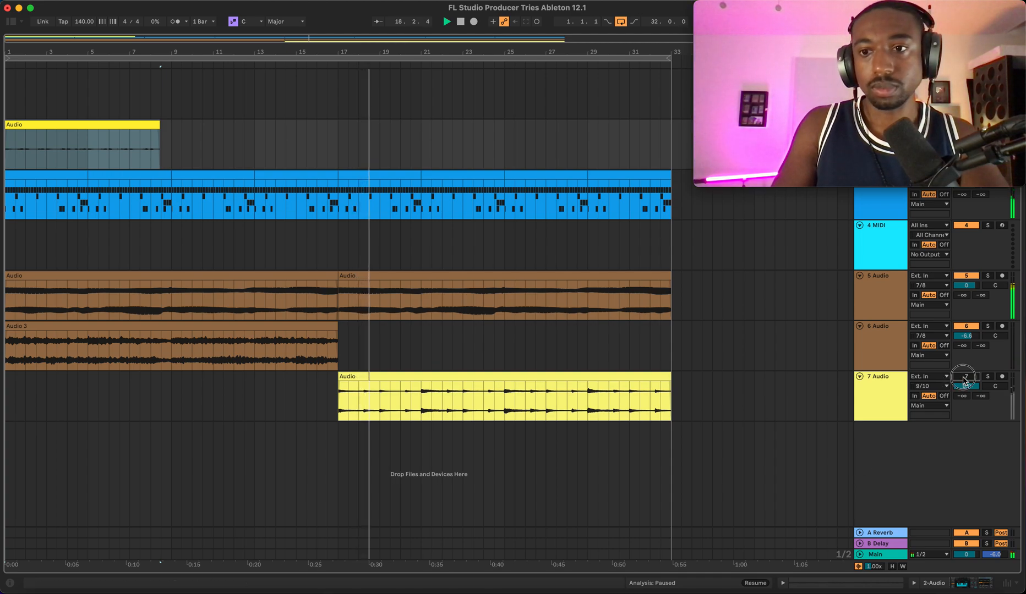
{"action": "key", "text": "super+s"}
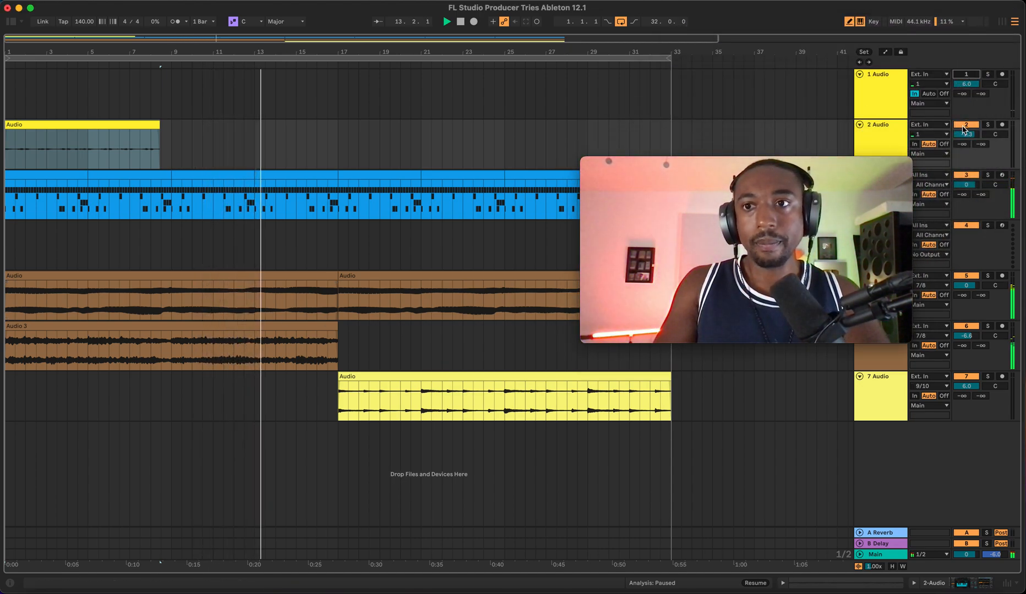
- Select the Main and 3 Drum Rack tracks and inspect the drum rack's device chain
{"action": "mouse_move", "coordinate": [826, 172]}
{"action": "left_click_drag", "start_coordinate": [825, 173], "coordinate": [752, 32]}
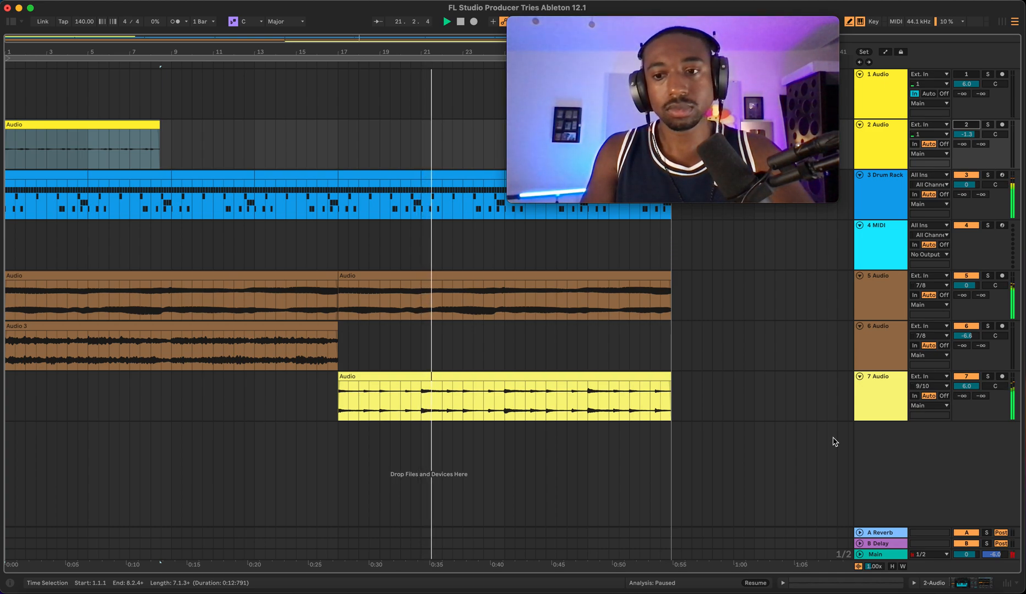
{"action": "left_click", "coordinate": [878, 557]}
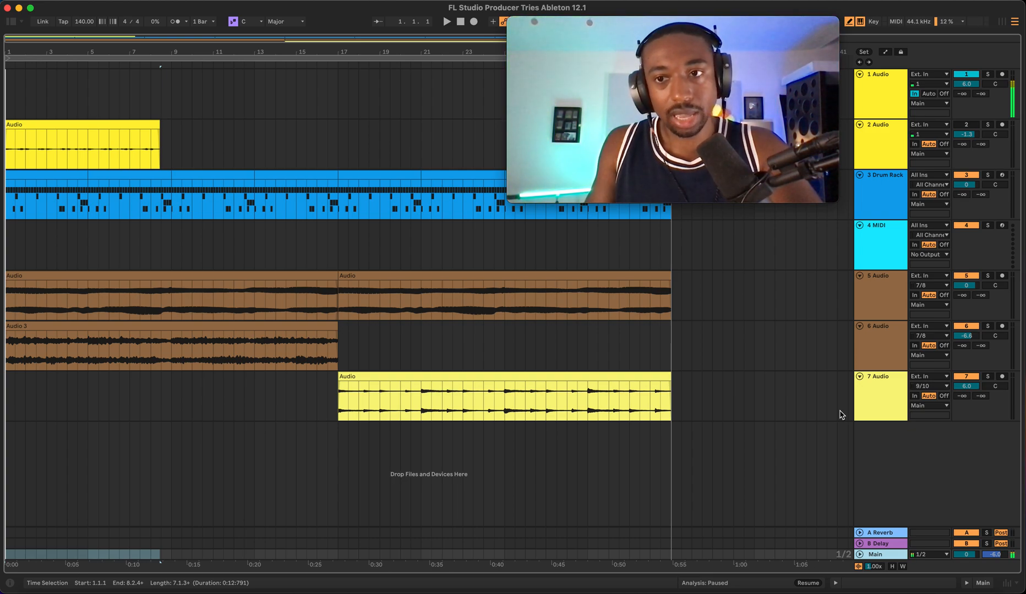
{"action": "left_click", "coordinate": [881, 214]}
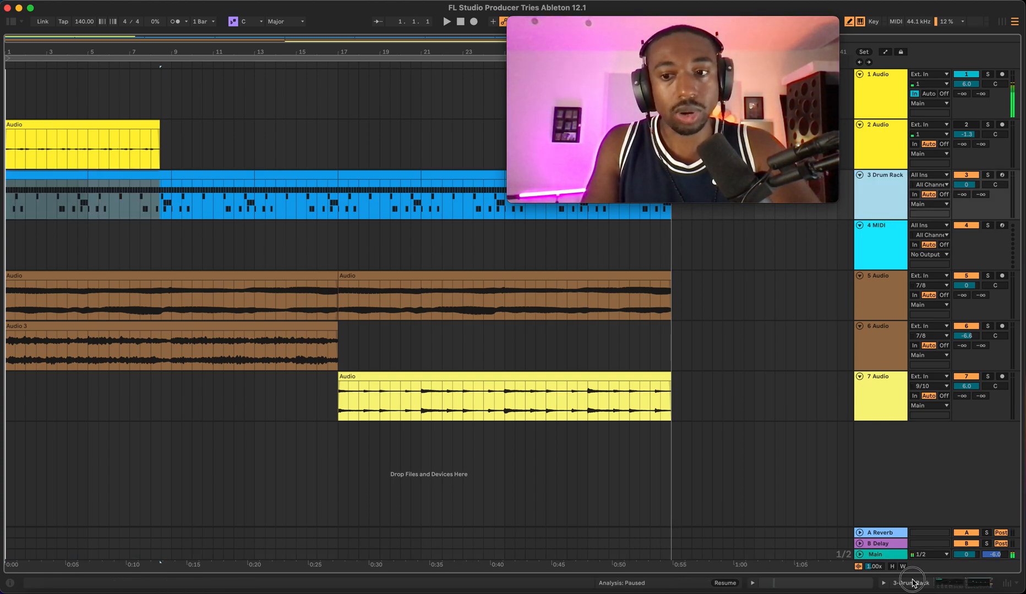
{"action": "left_click", "coordinate": [884, 583]}
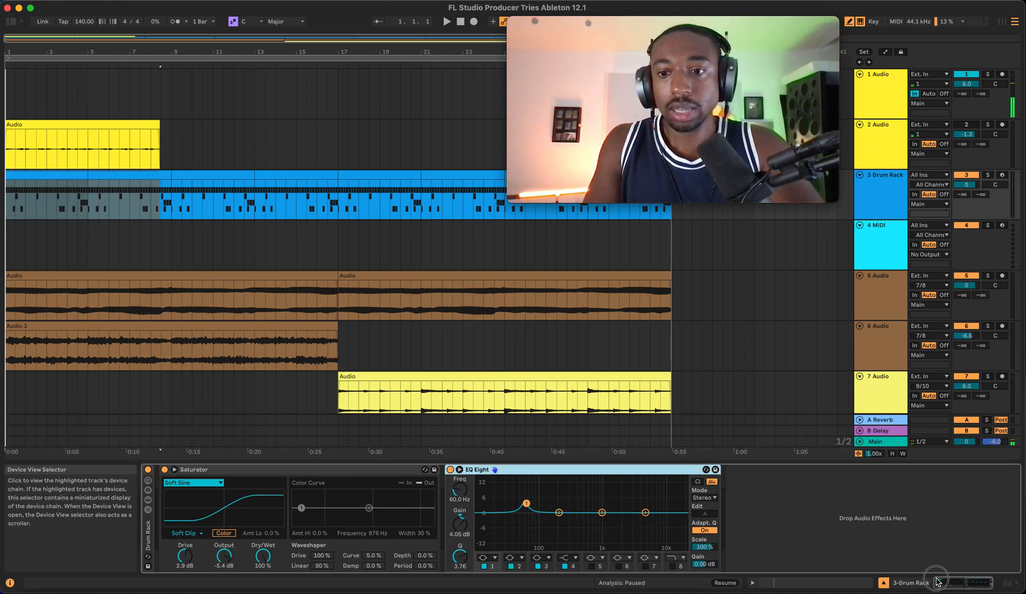
{"action": "left_click", "coordinate": [884, 583]}
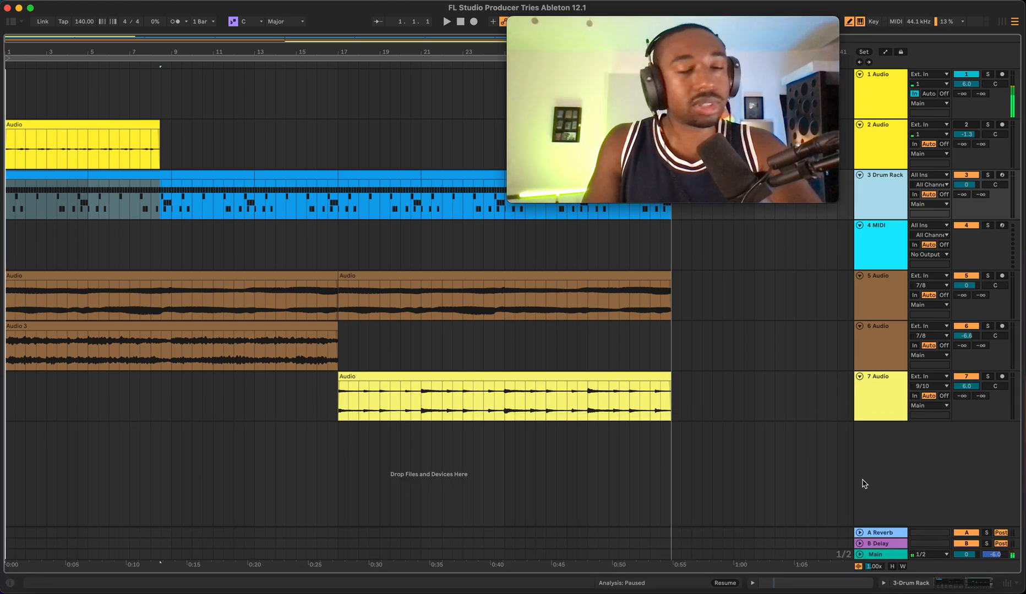